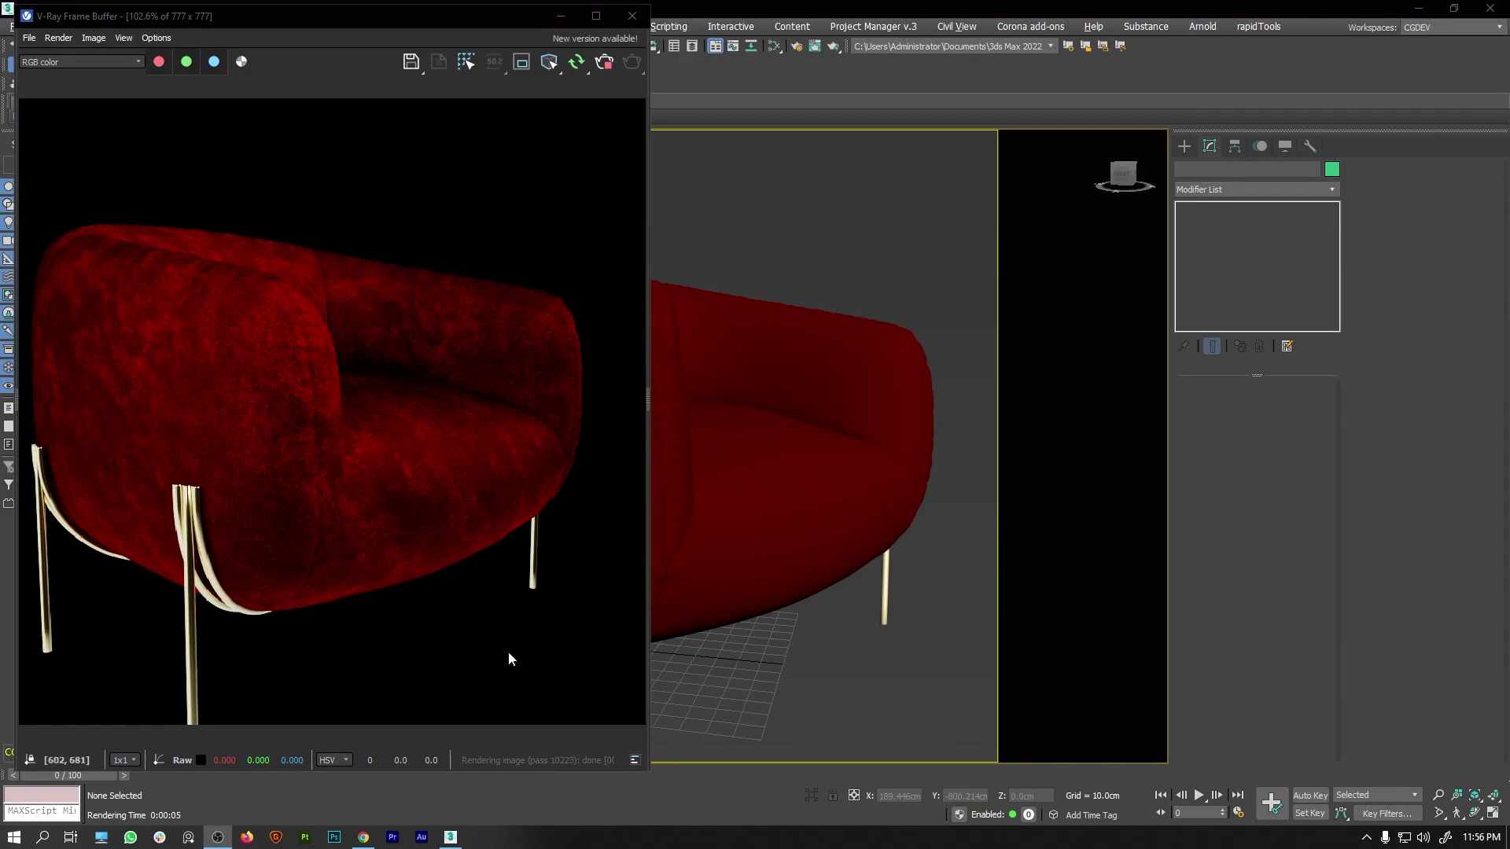
Test-render a close-up region of the red velvet armchair's side in the V-Ray frame buffer, ending with region rendering off.
alt+middle_drag(873, 481, 841, 433)
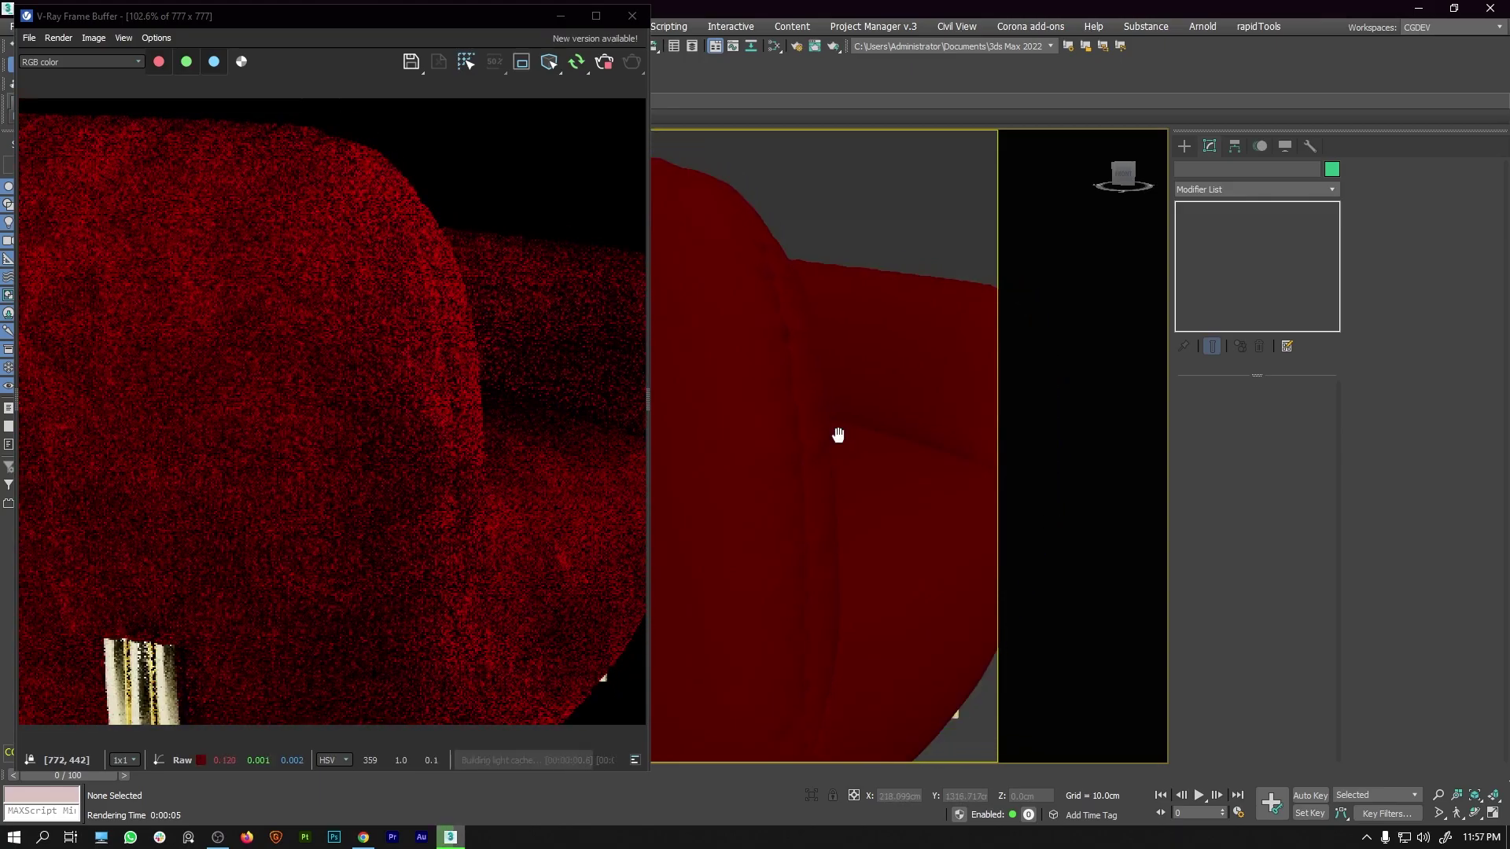
click(520, 64)
drag(171, 218, 501, 693)
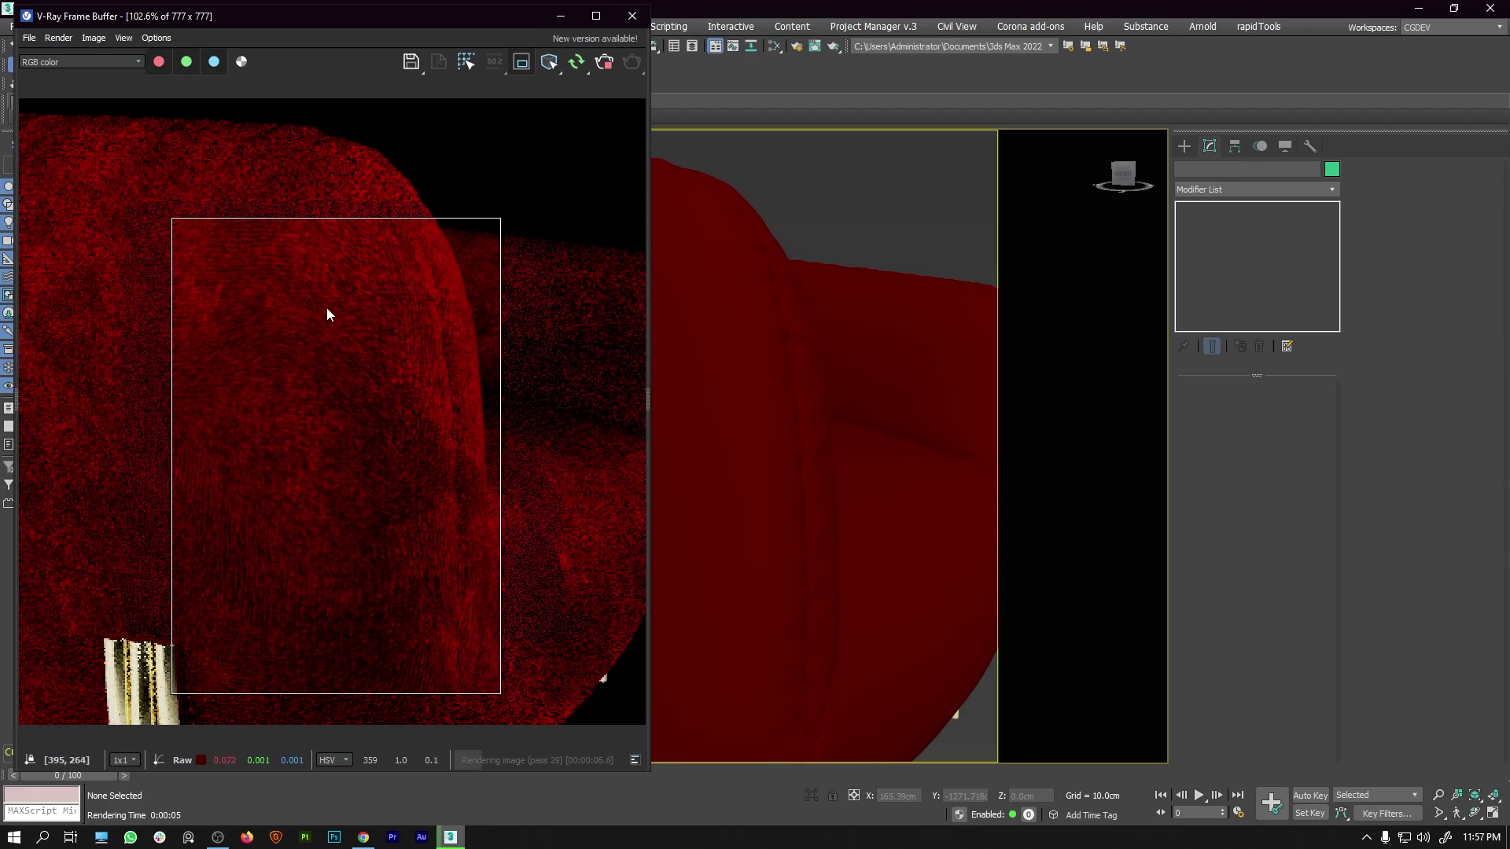
click(521, 63)
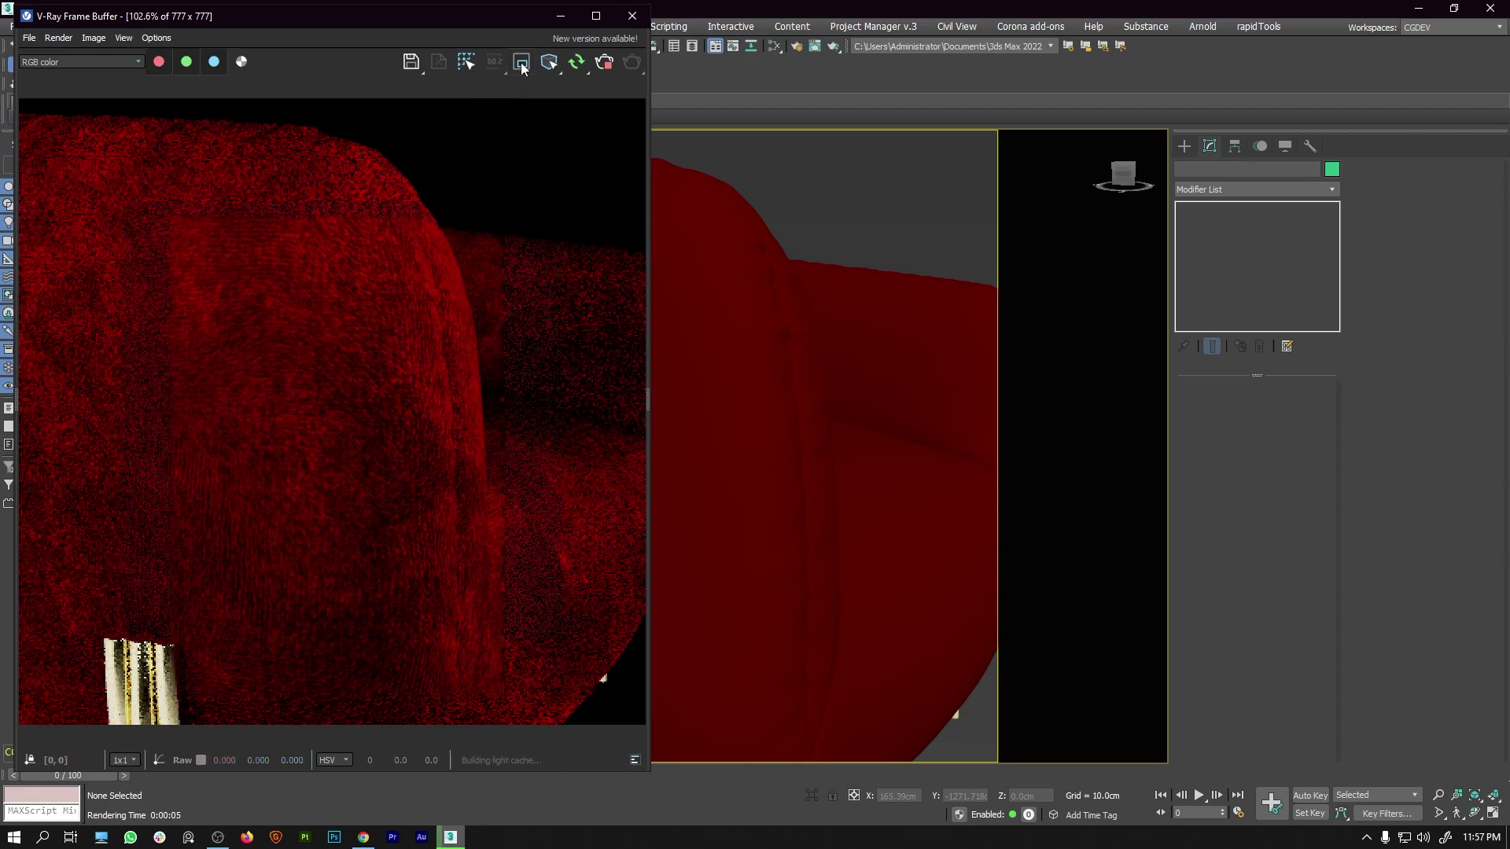
alt+middle_drag(799, 456, 789, 425)
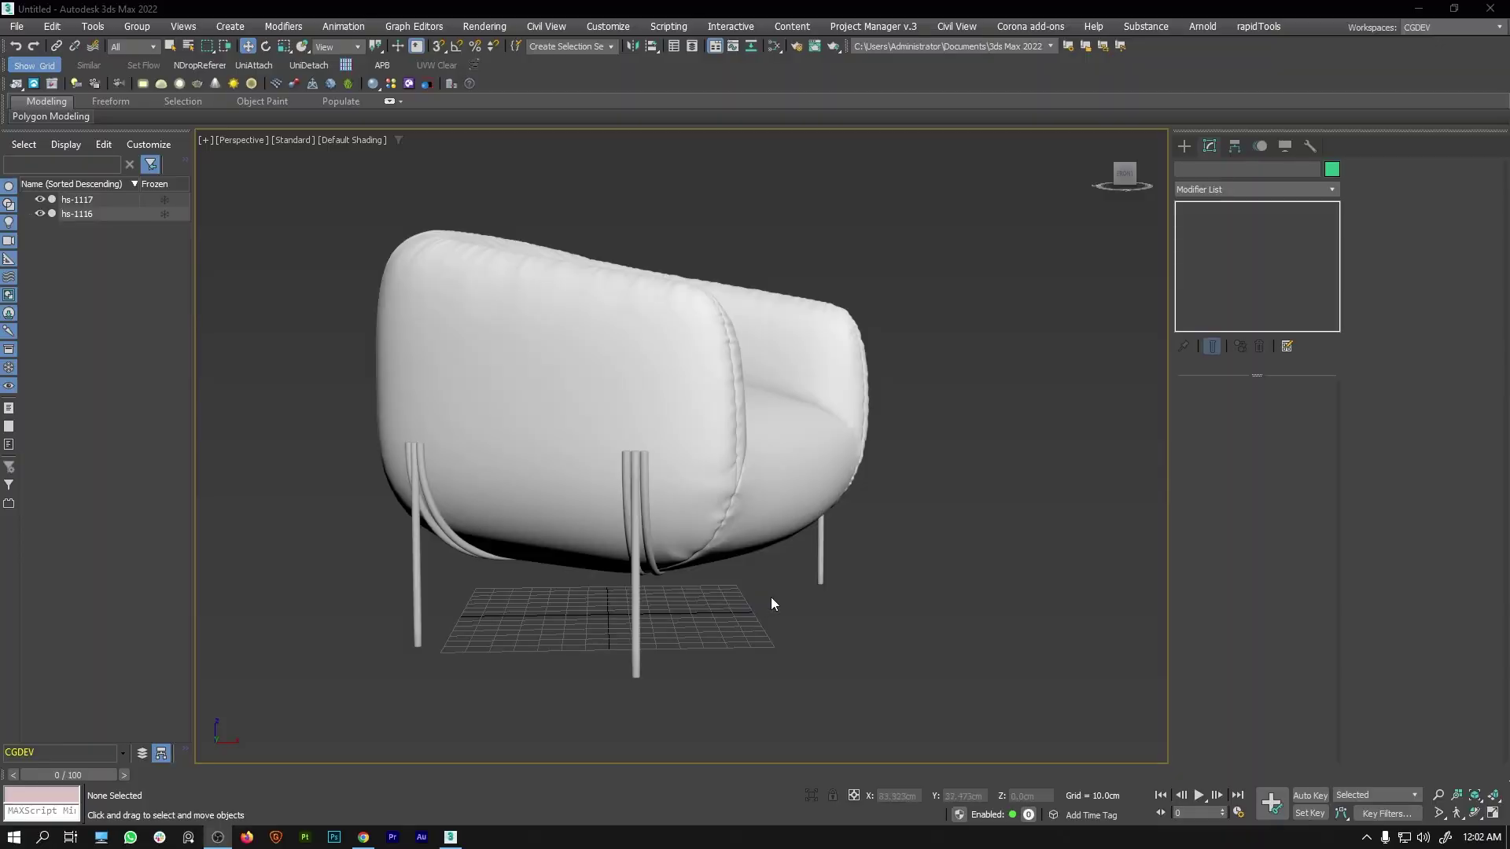
alt+middle_drag(824, 588, 542, 449)
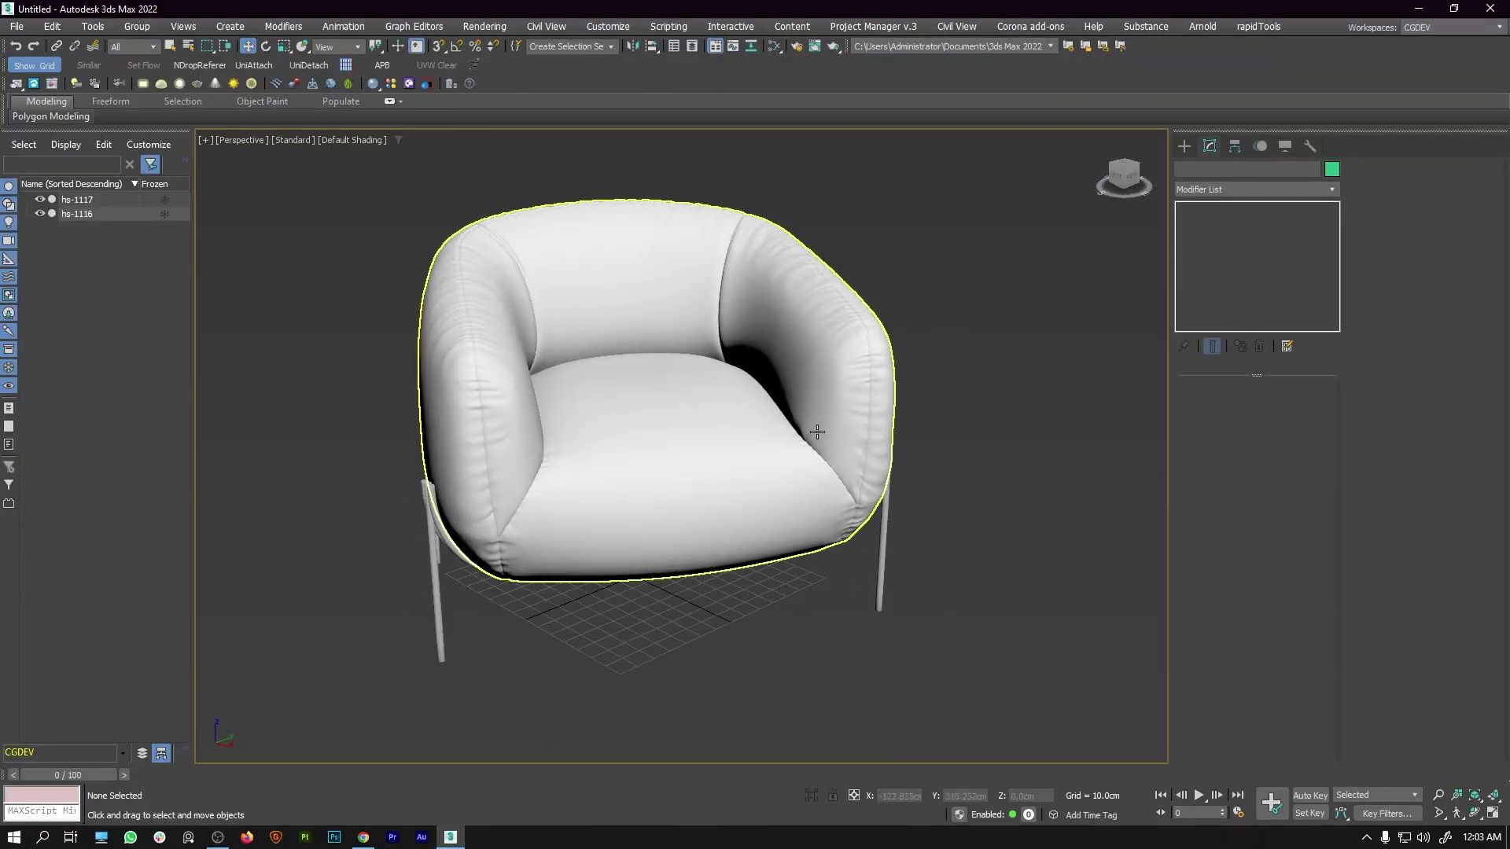
alt+middle_drag(813, 499, 715, 496)
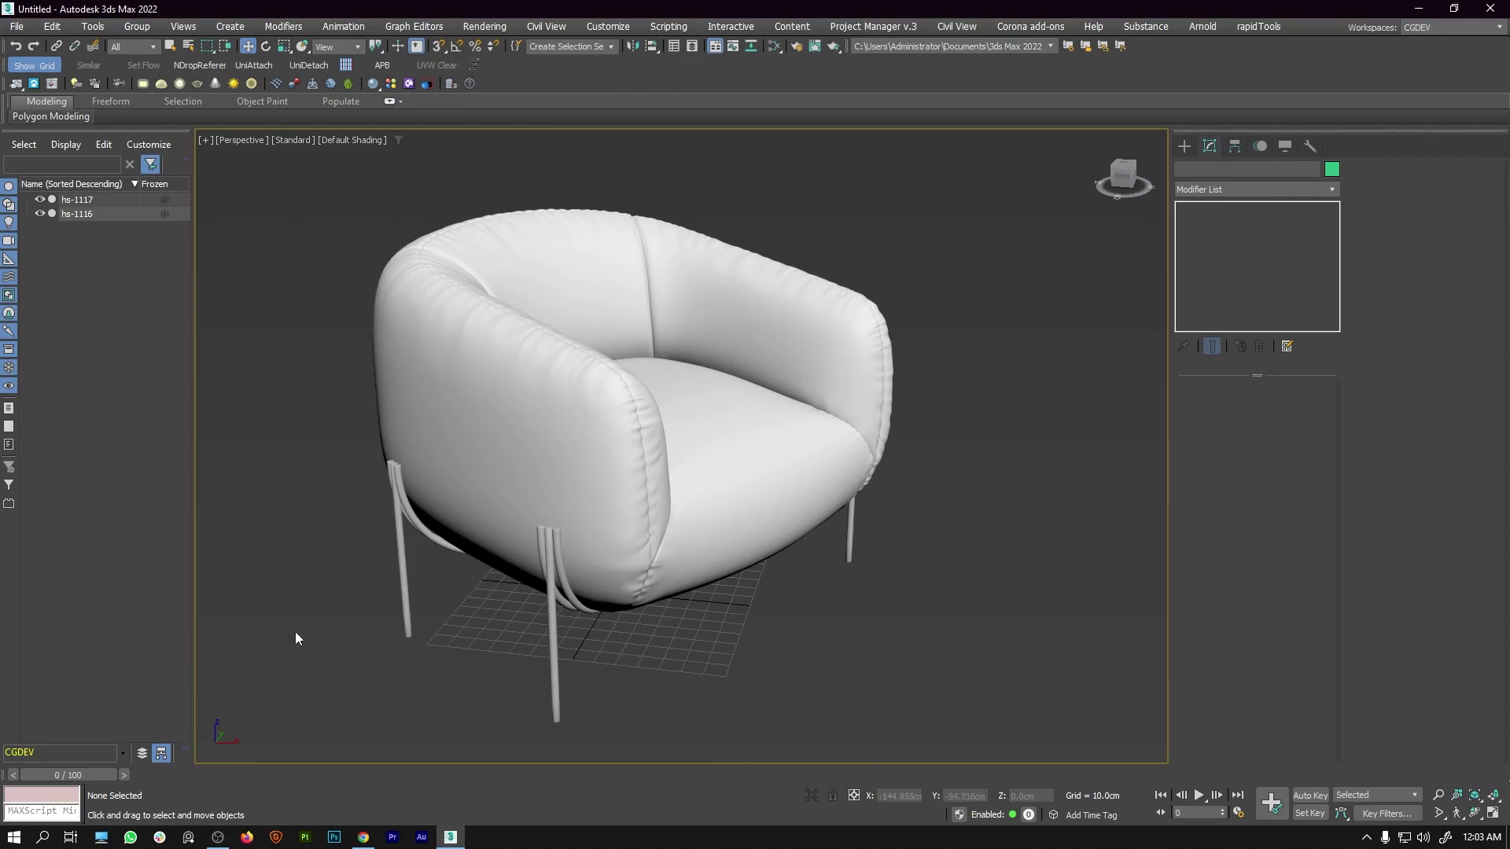
Switch to Chrome and open the sharetextures.com home page.
click(368, 831)
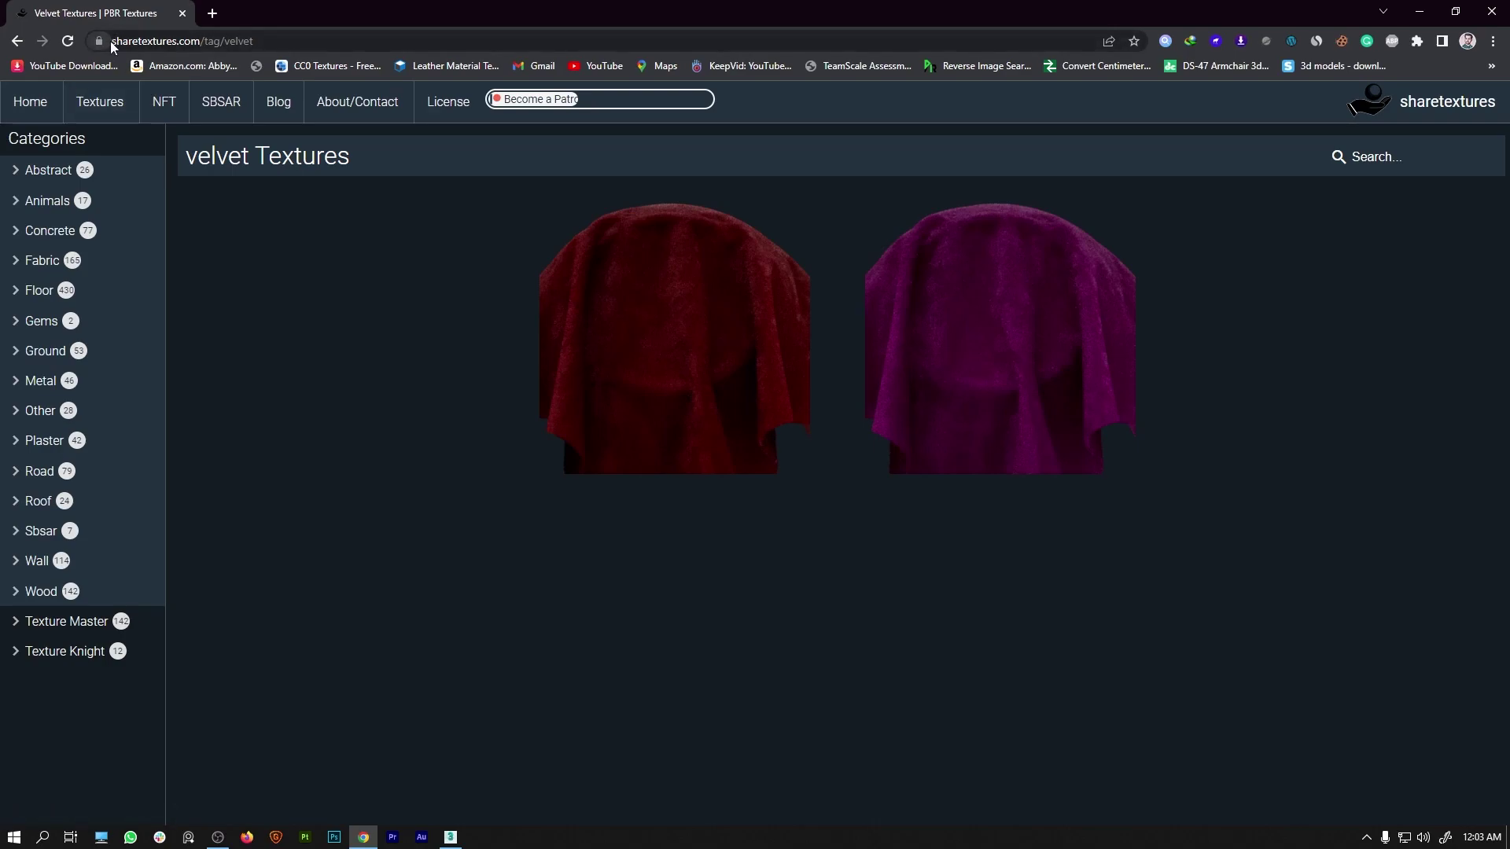
drag(112, 42, 202, 43)
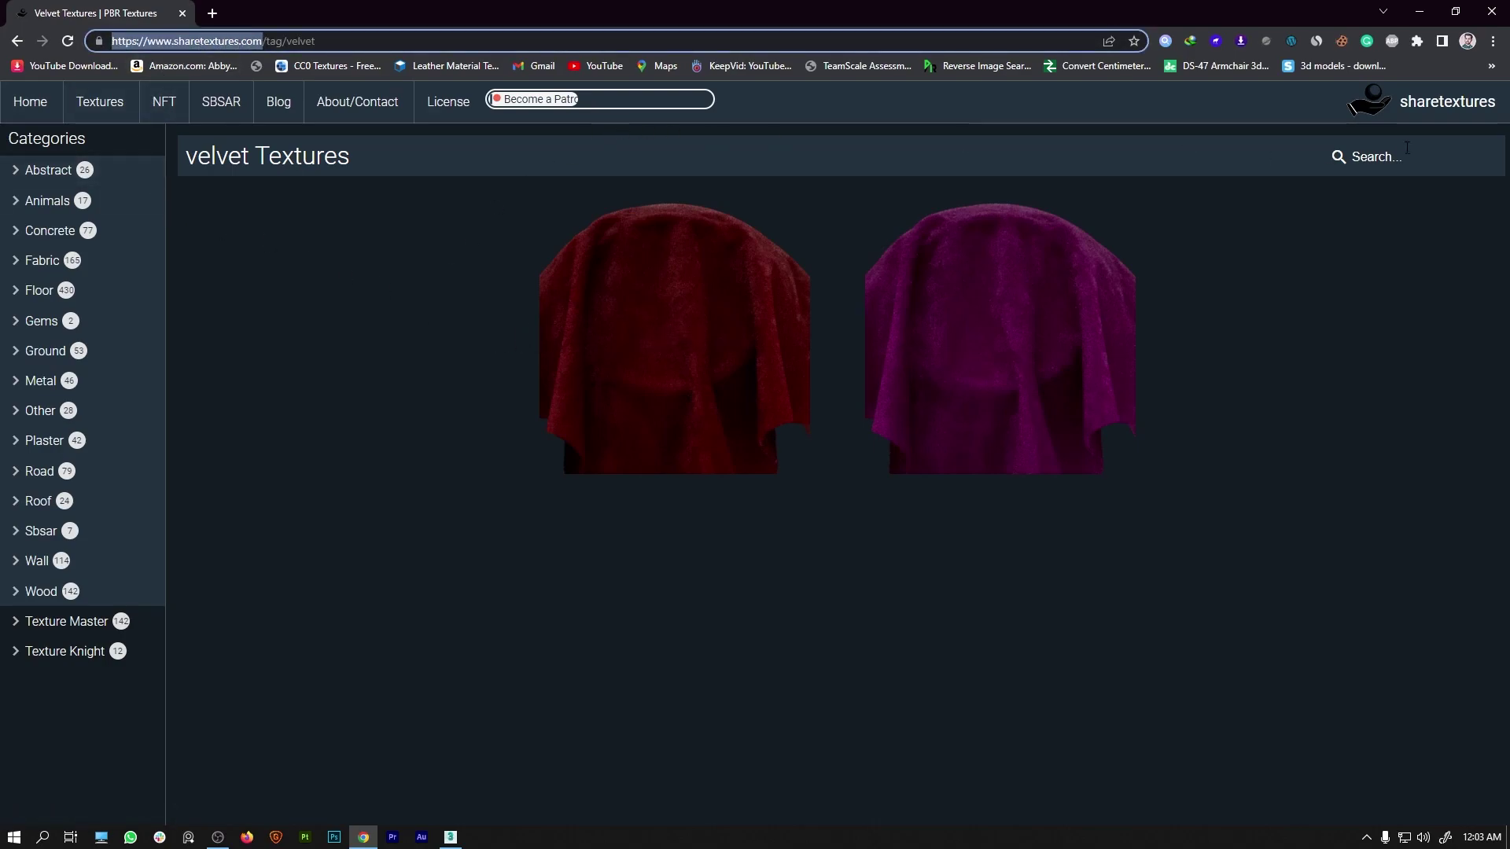
click(41, 113)
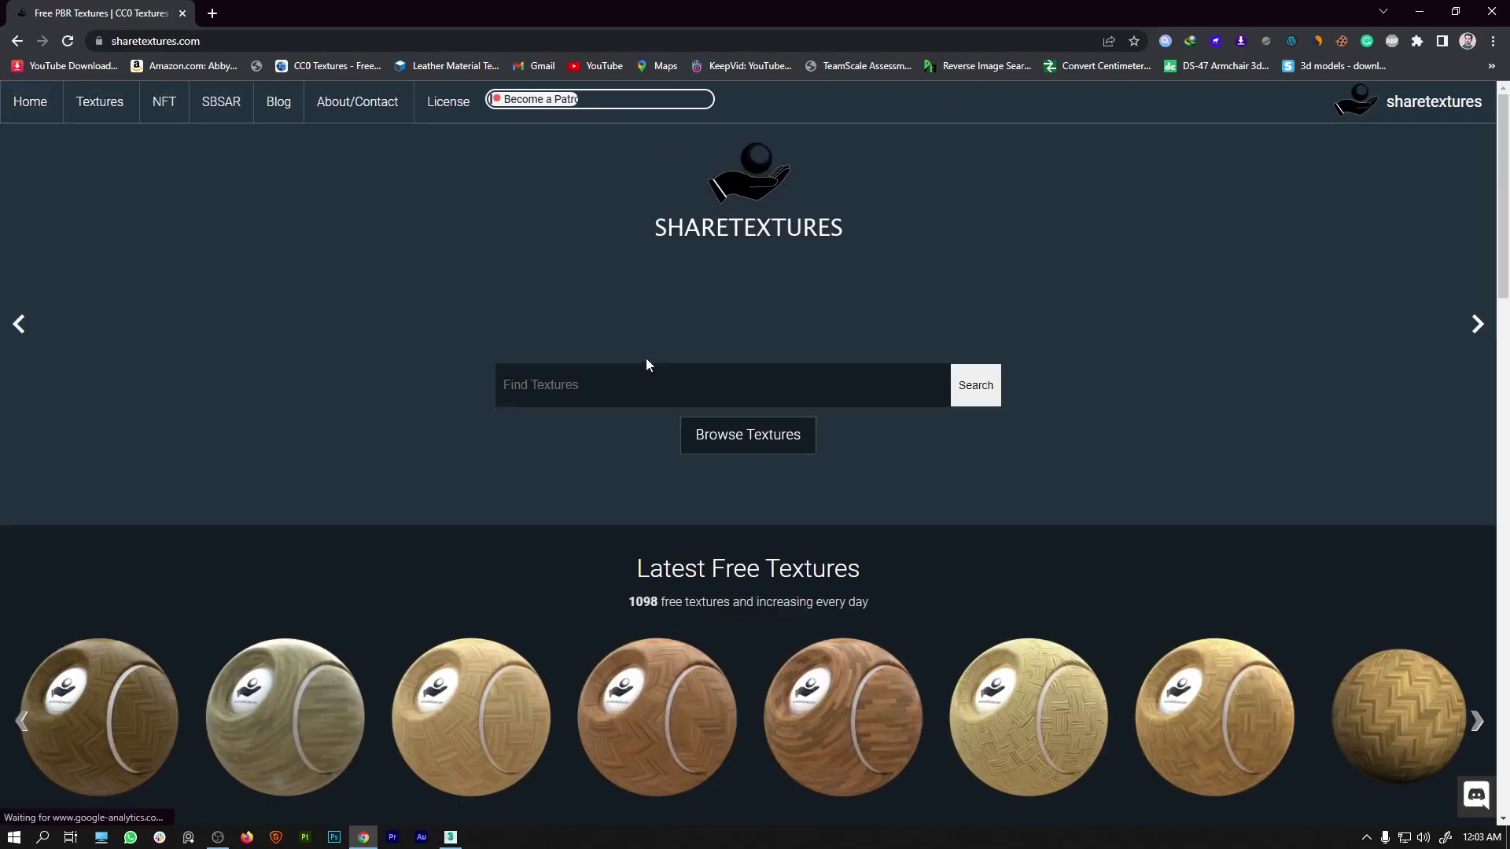
Search the texture library for VELVET.
click(590, 376)
text(vel)
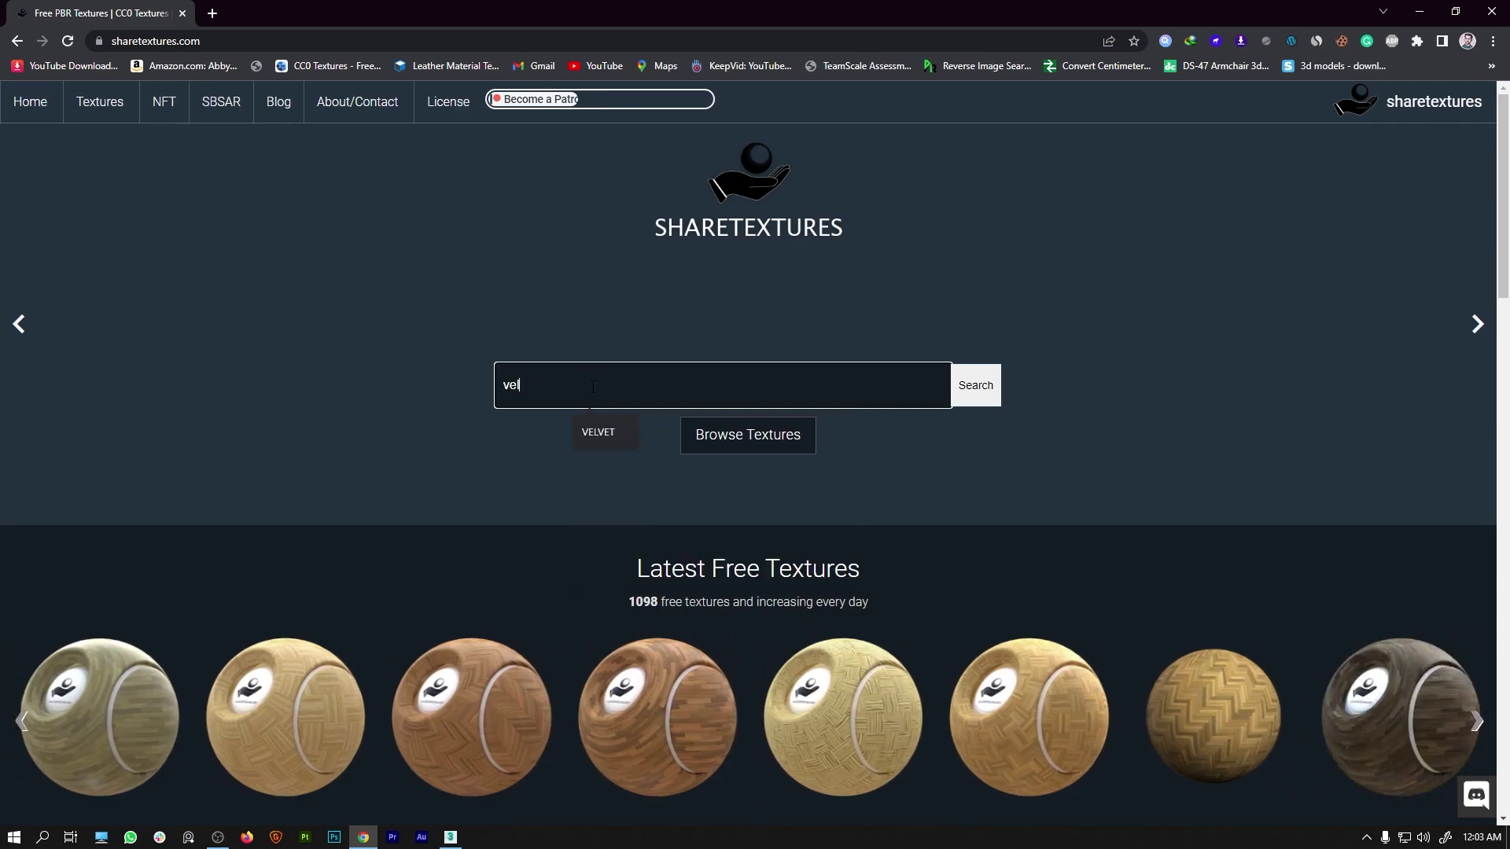
click(598, 432)
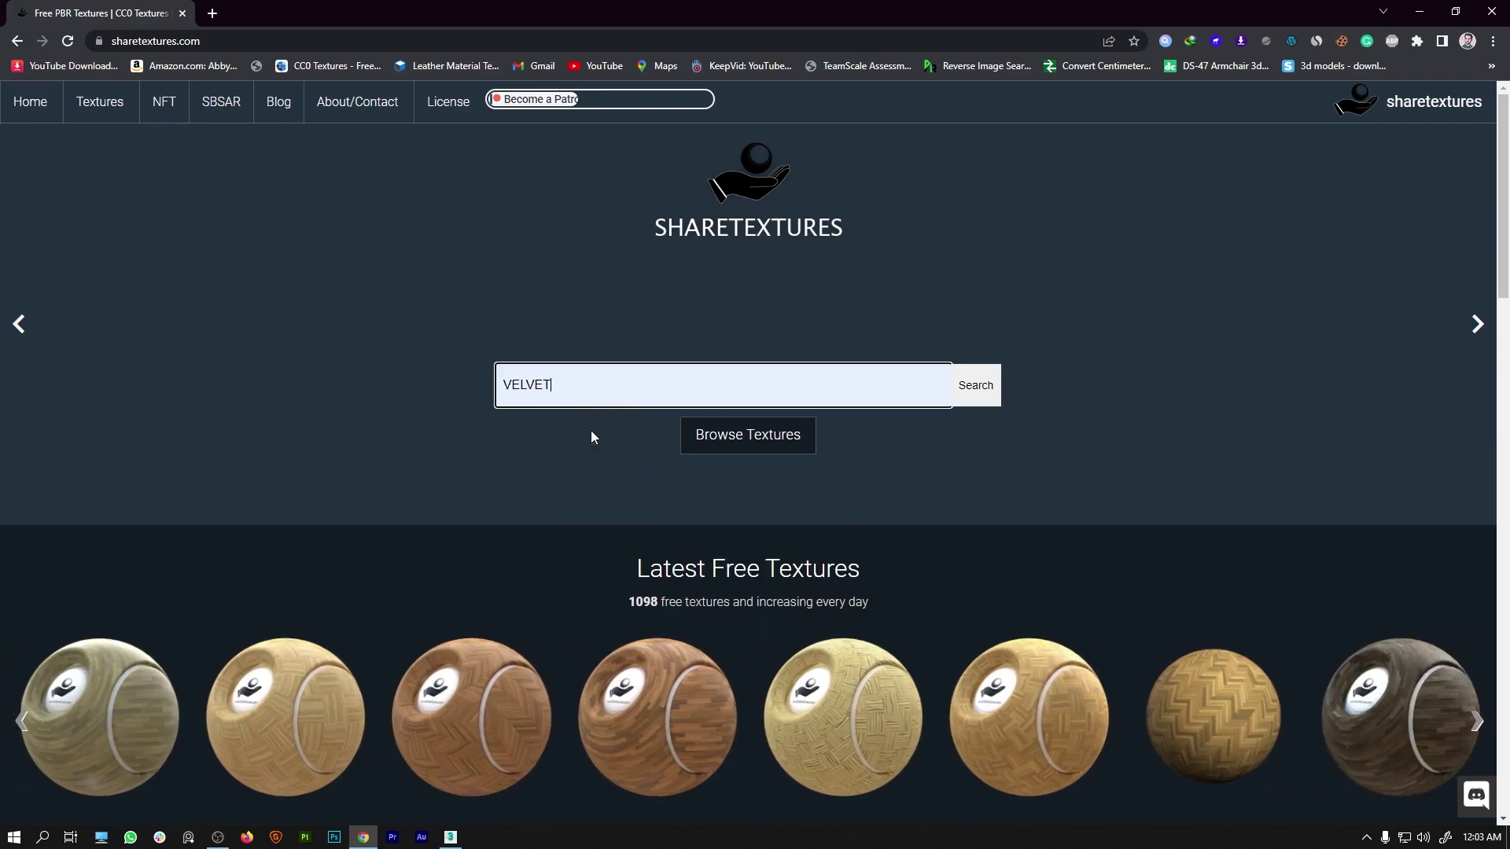
click(975, 385)
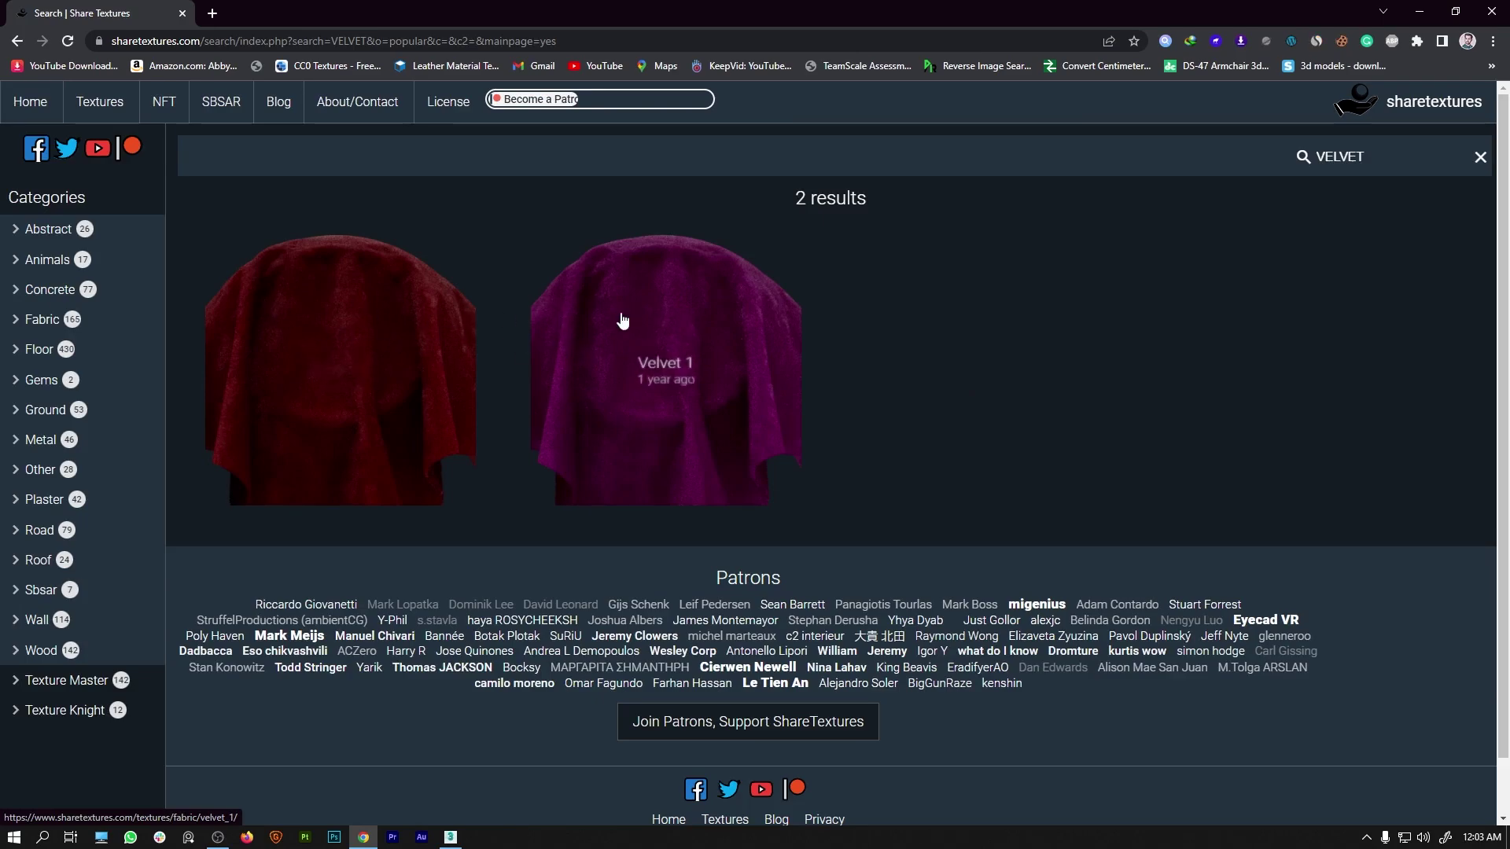
Open the red Velvet 2 texture and download its 4K version.
click(361, 305)
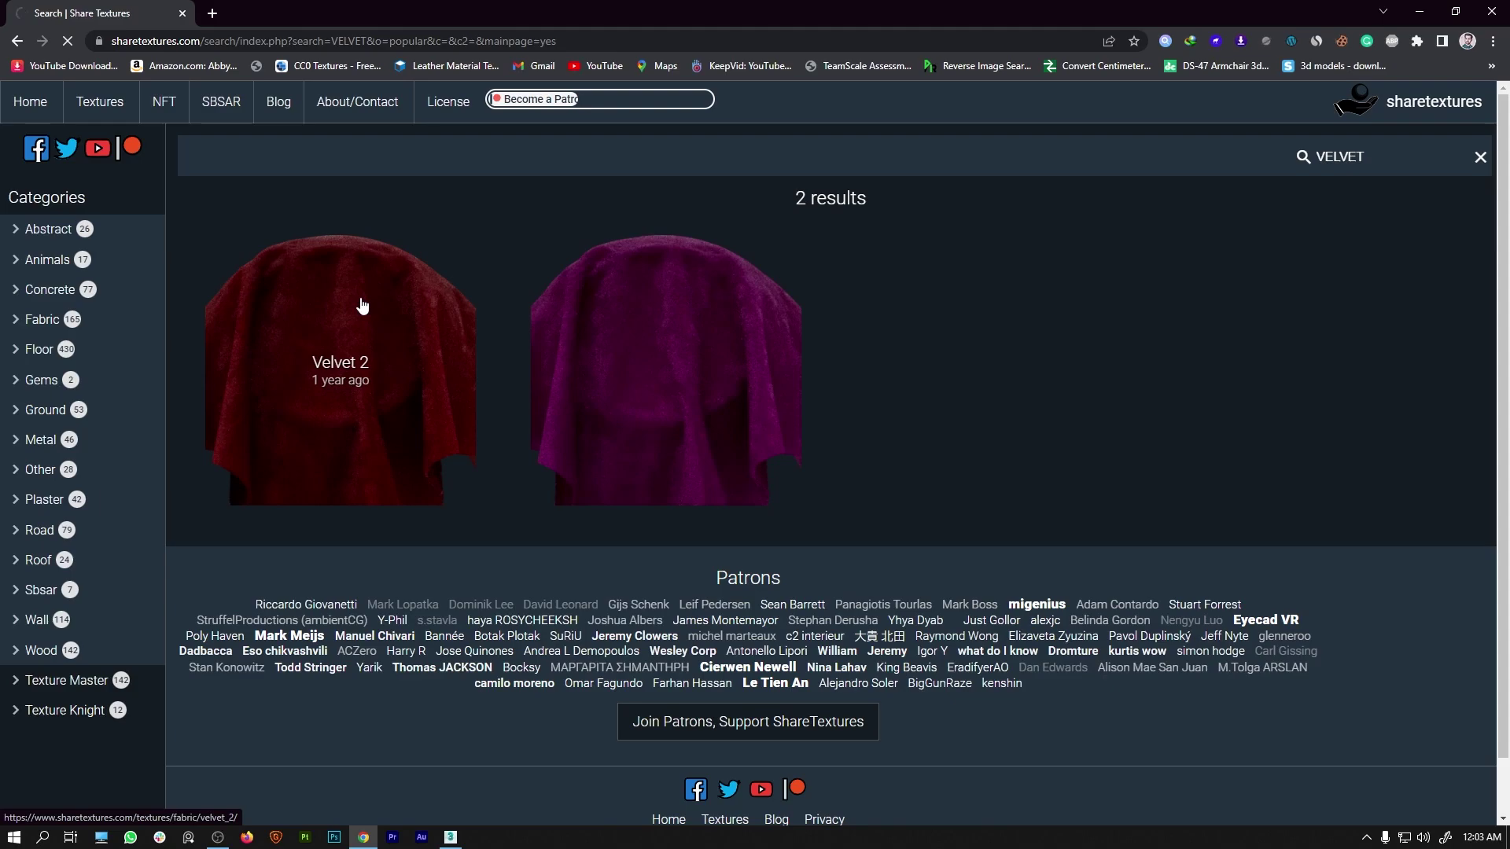
scroll(596, 385, down, 5)
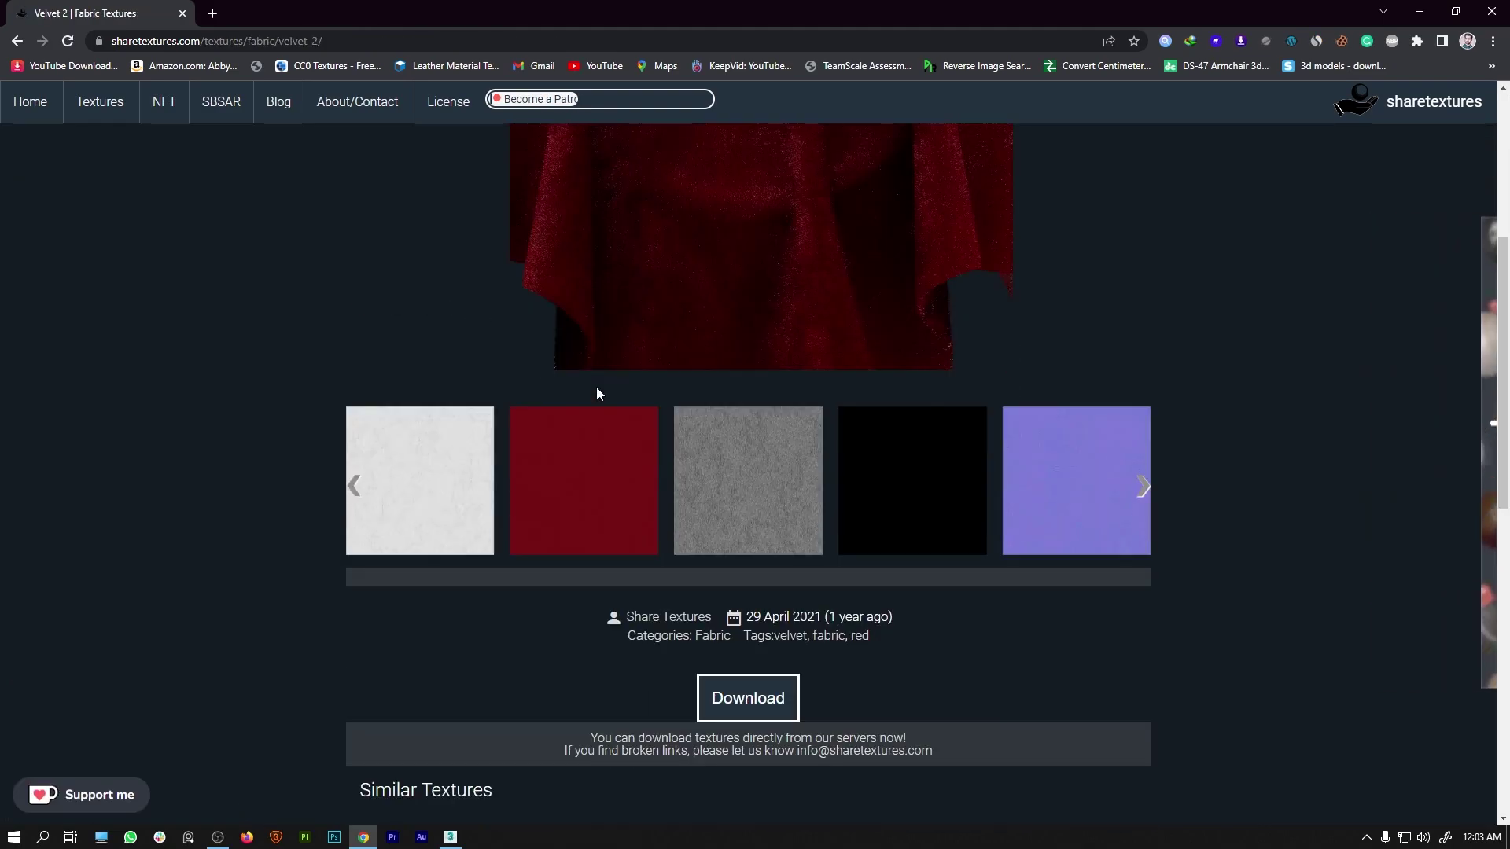
mouse_move(755, 702)
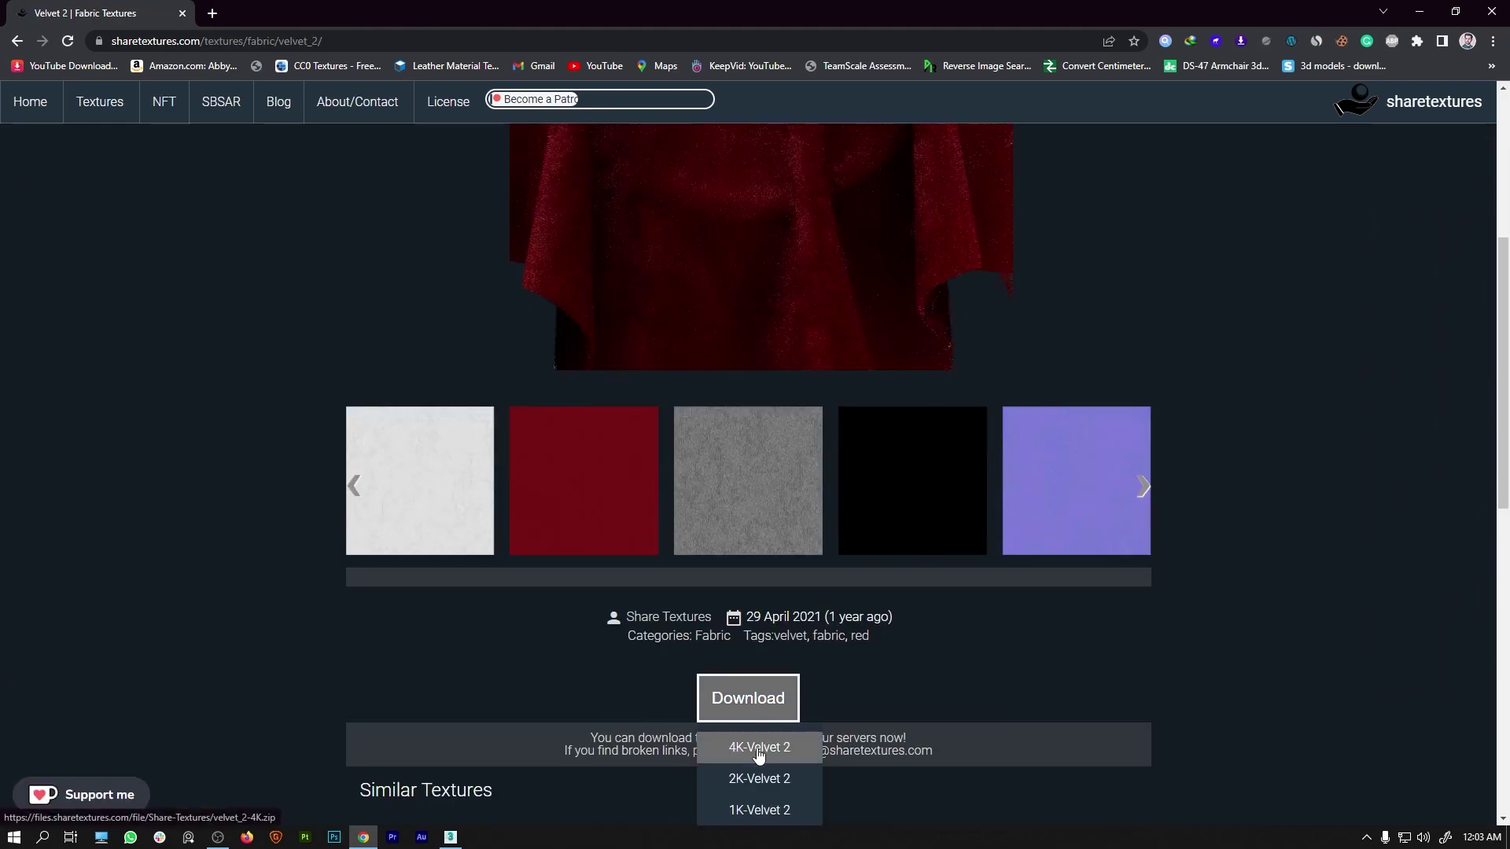
click(729, 747)
click(712, 478)
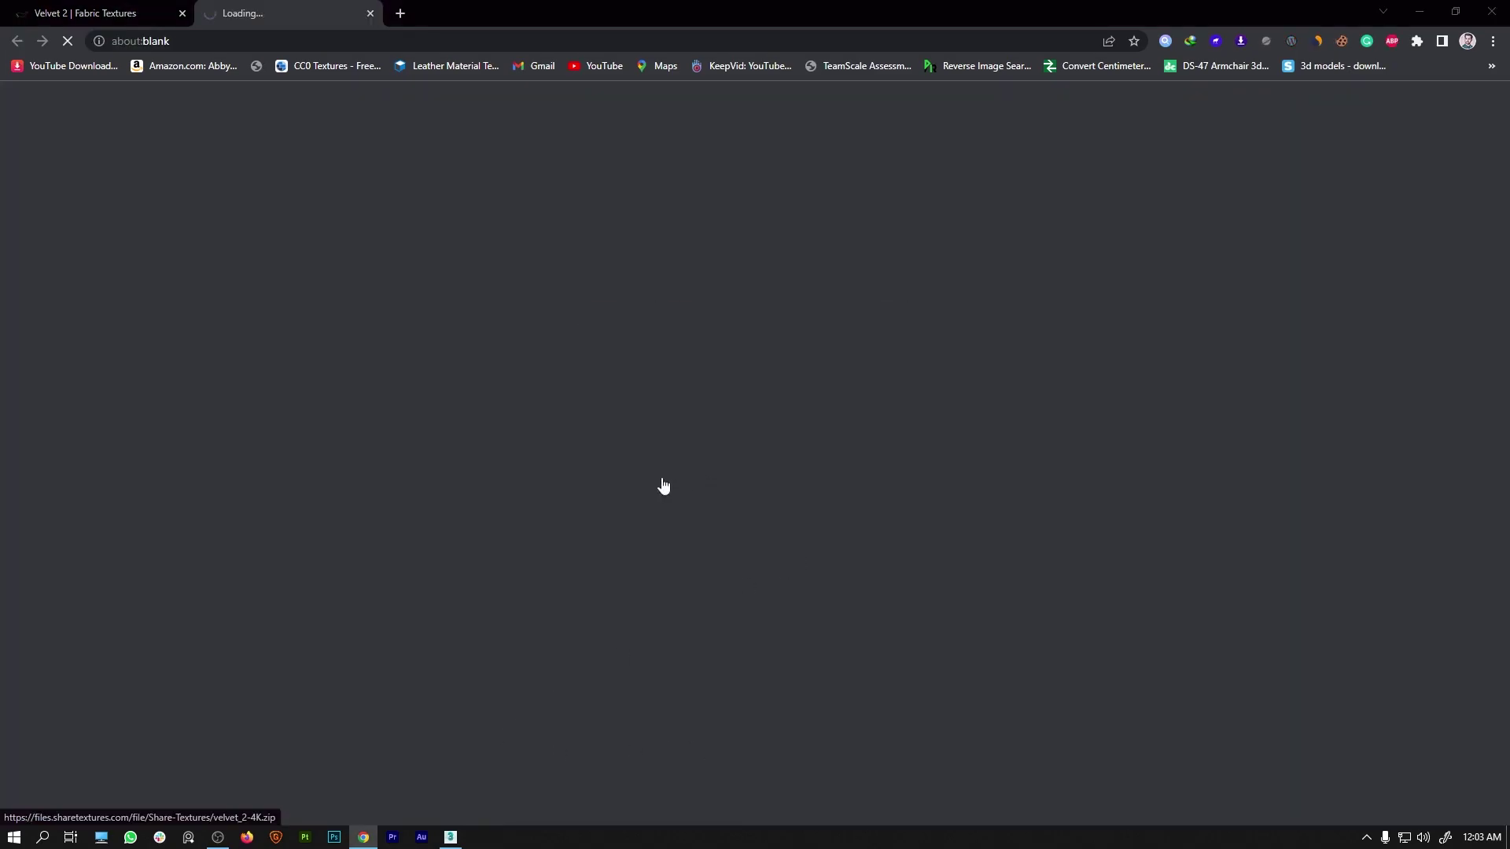
click(621, 469)
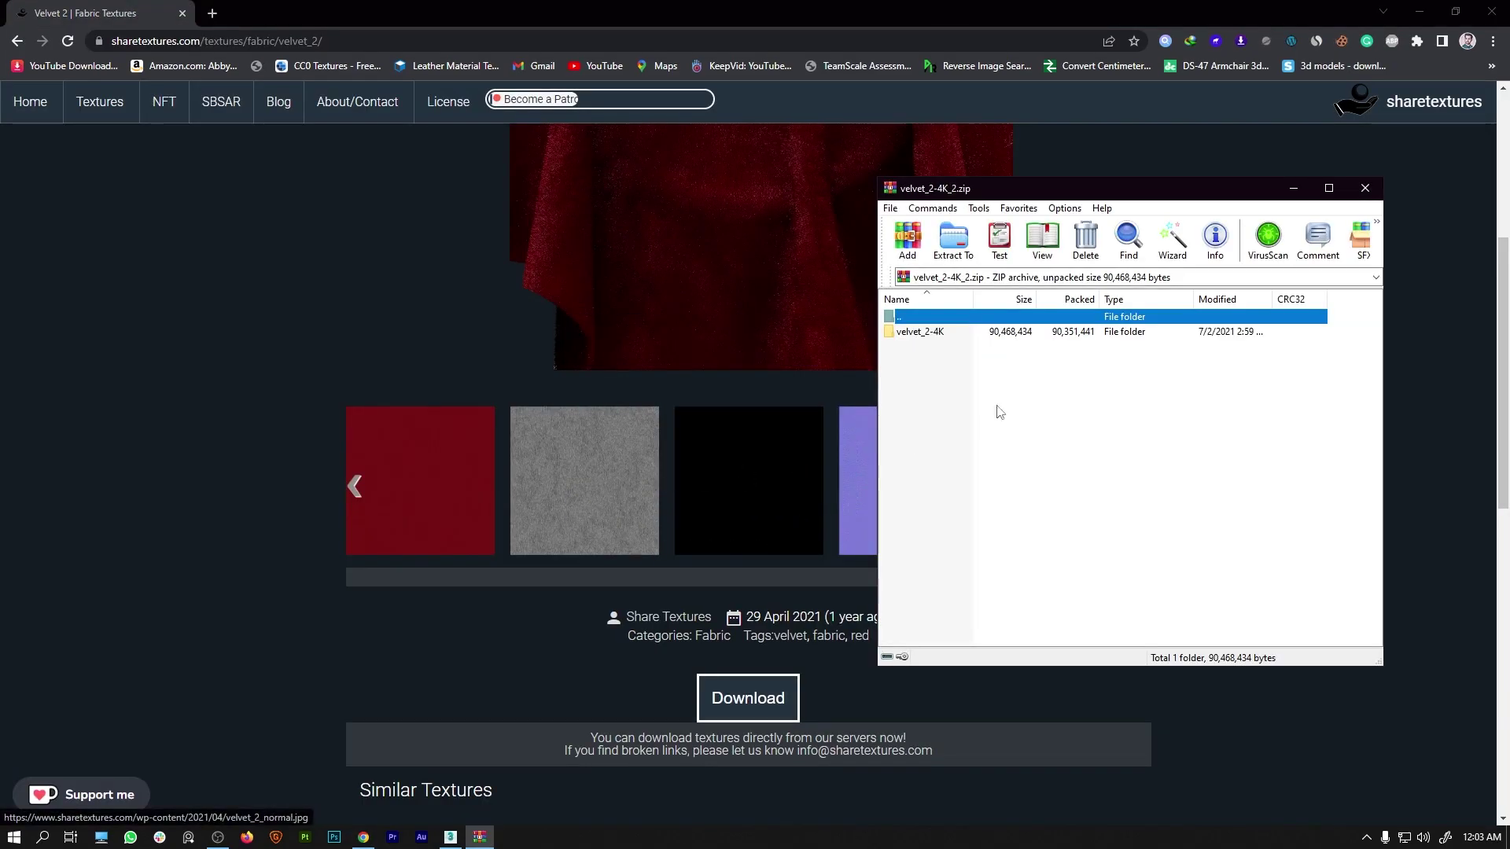
Extract the downloaded velvet_2-4K archive to the Desktop and close the archive.
click(954, 236)
click(1165, 338)
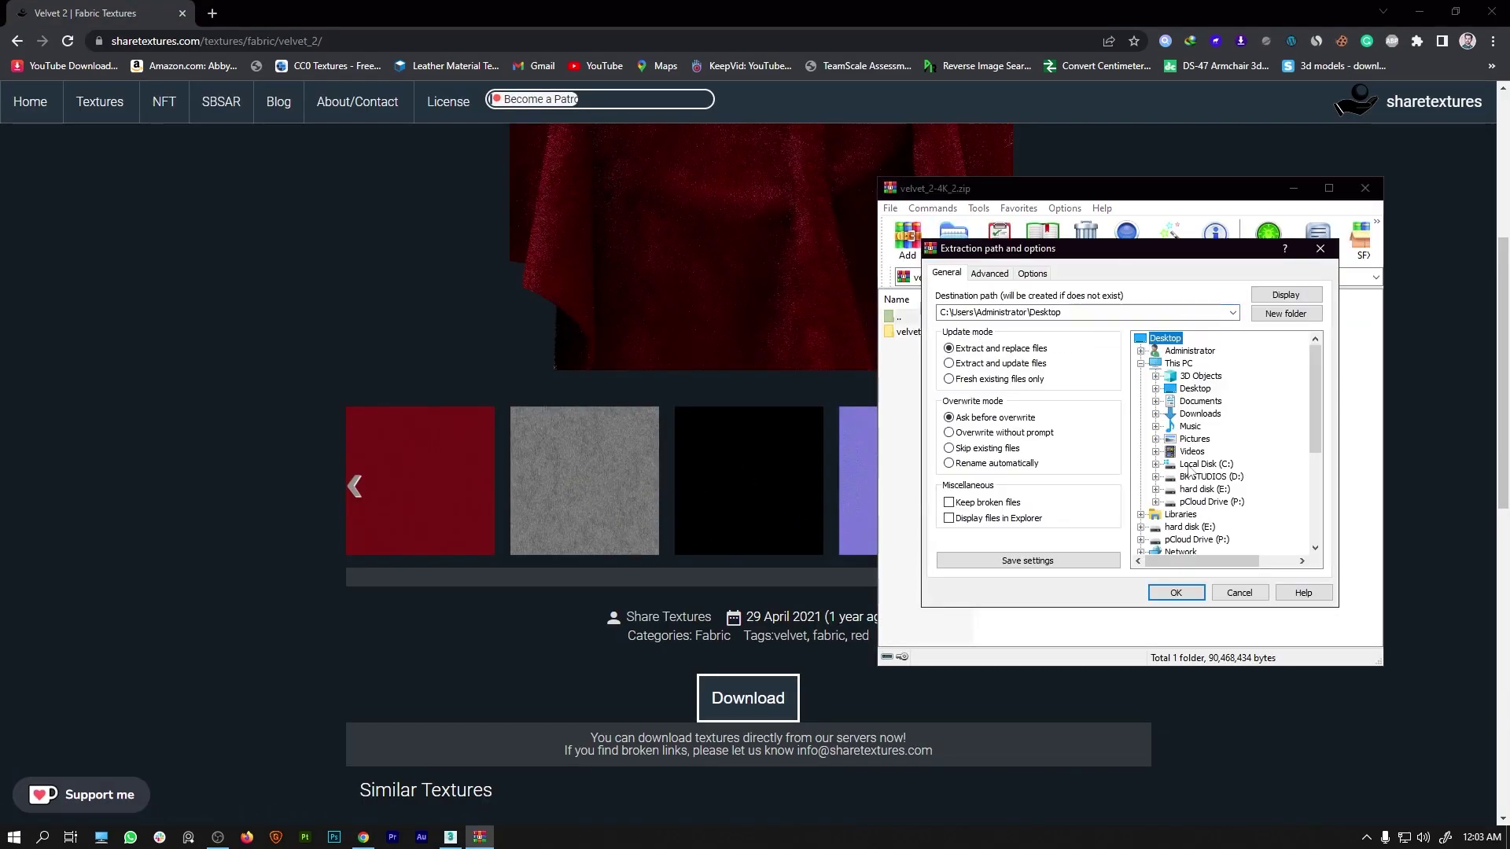
click(1176, 592)
click(1101, 511)
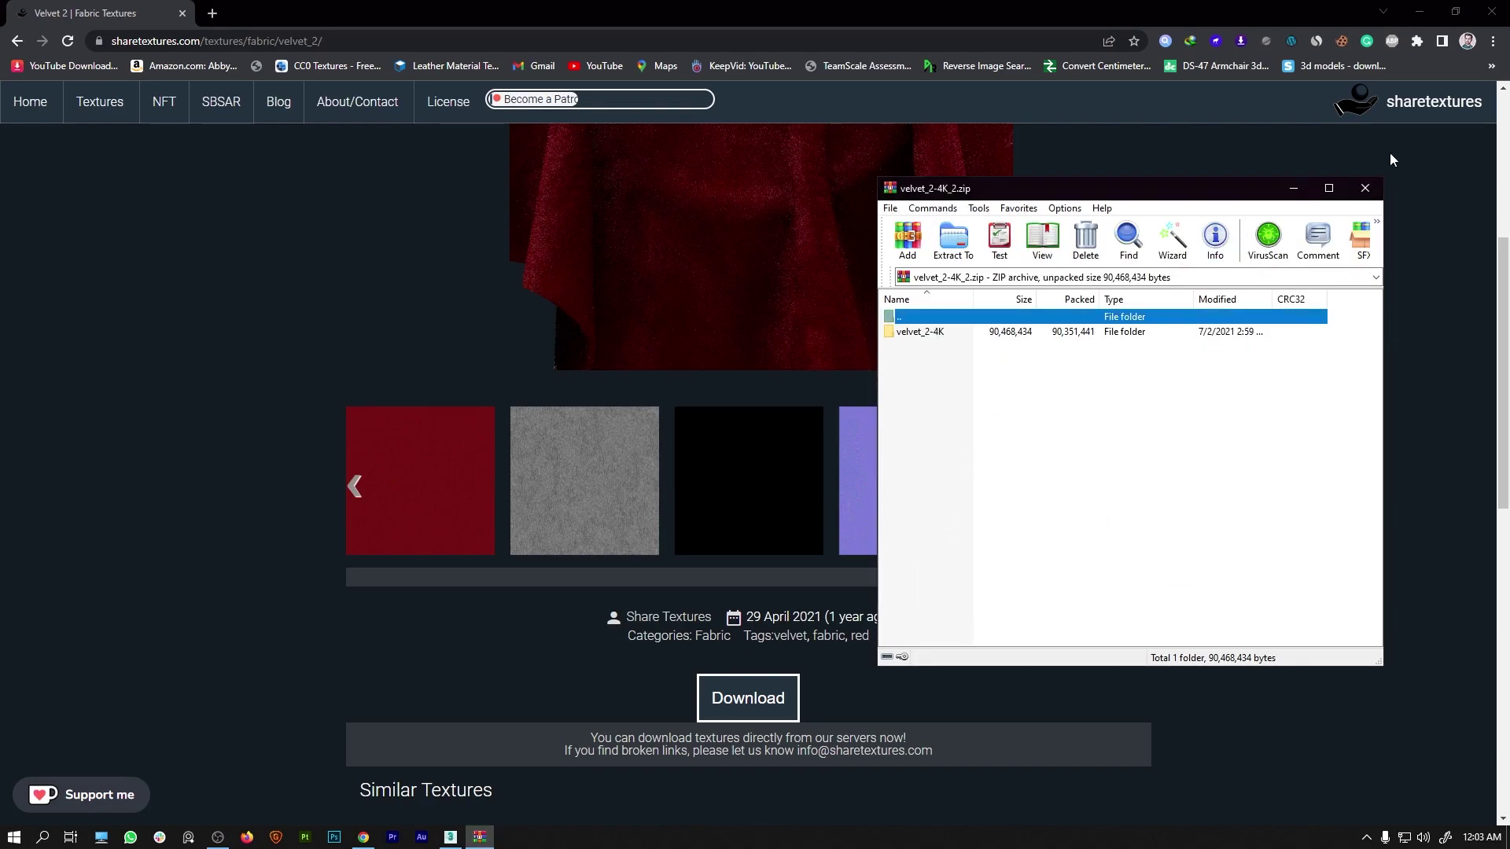
click(1365, 188)
Clear the open windows away and open the extracted velvet_2-4K folder on the desktop.
click(1418, 12)
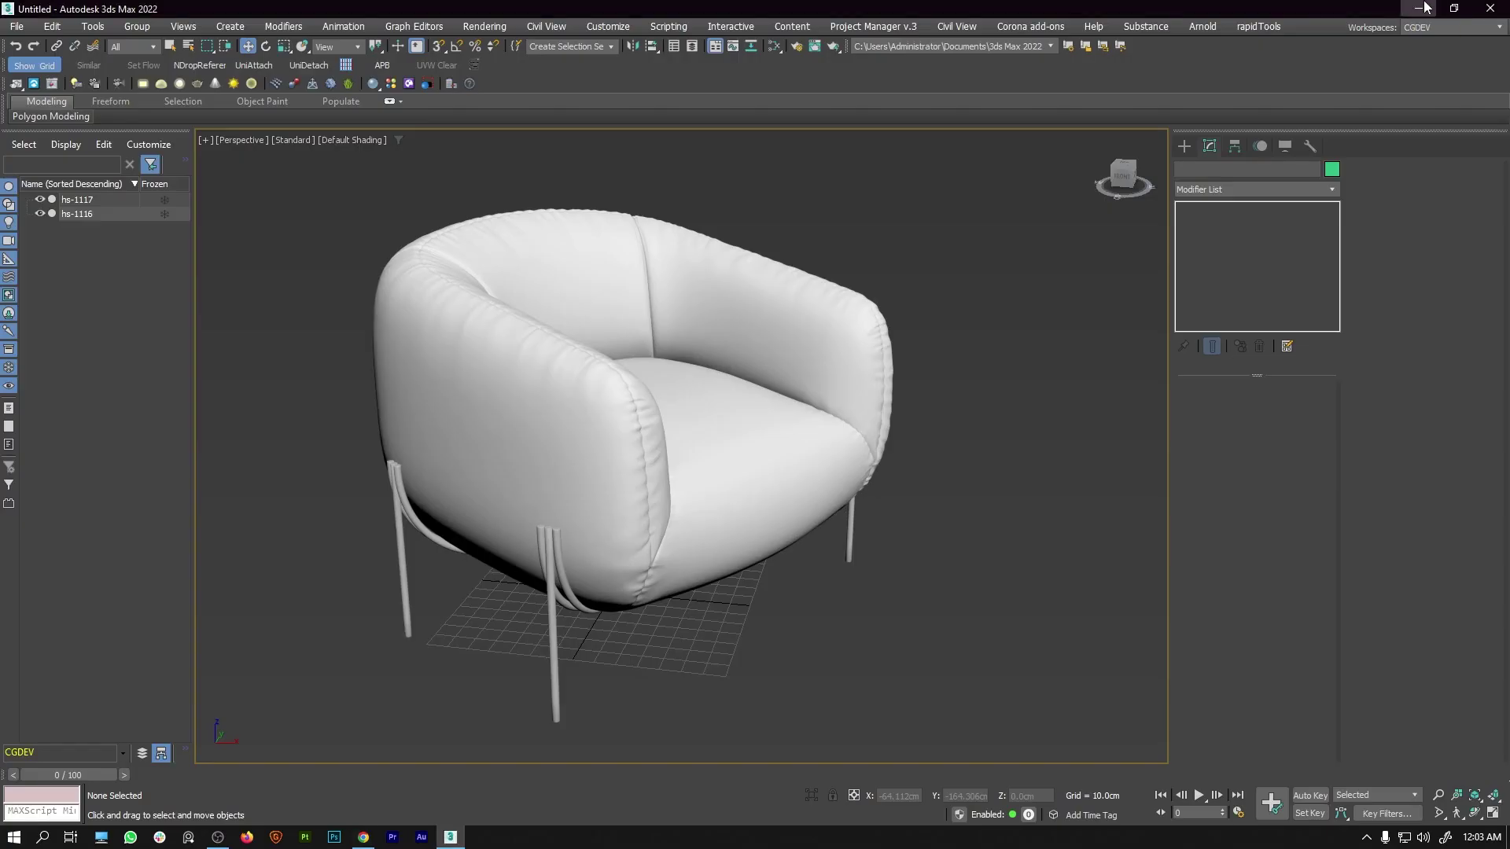
click(1418, 9)
double_click(43, 115)
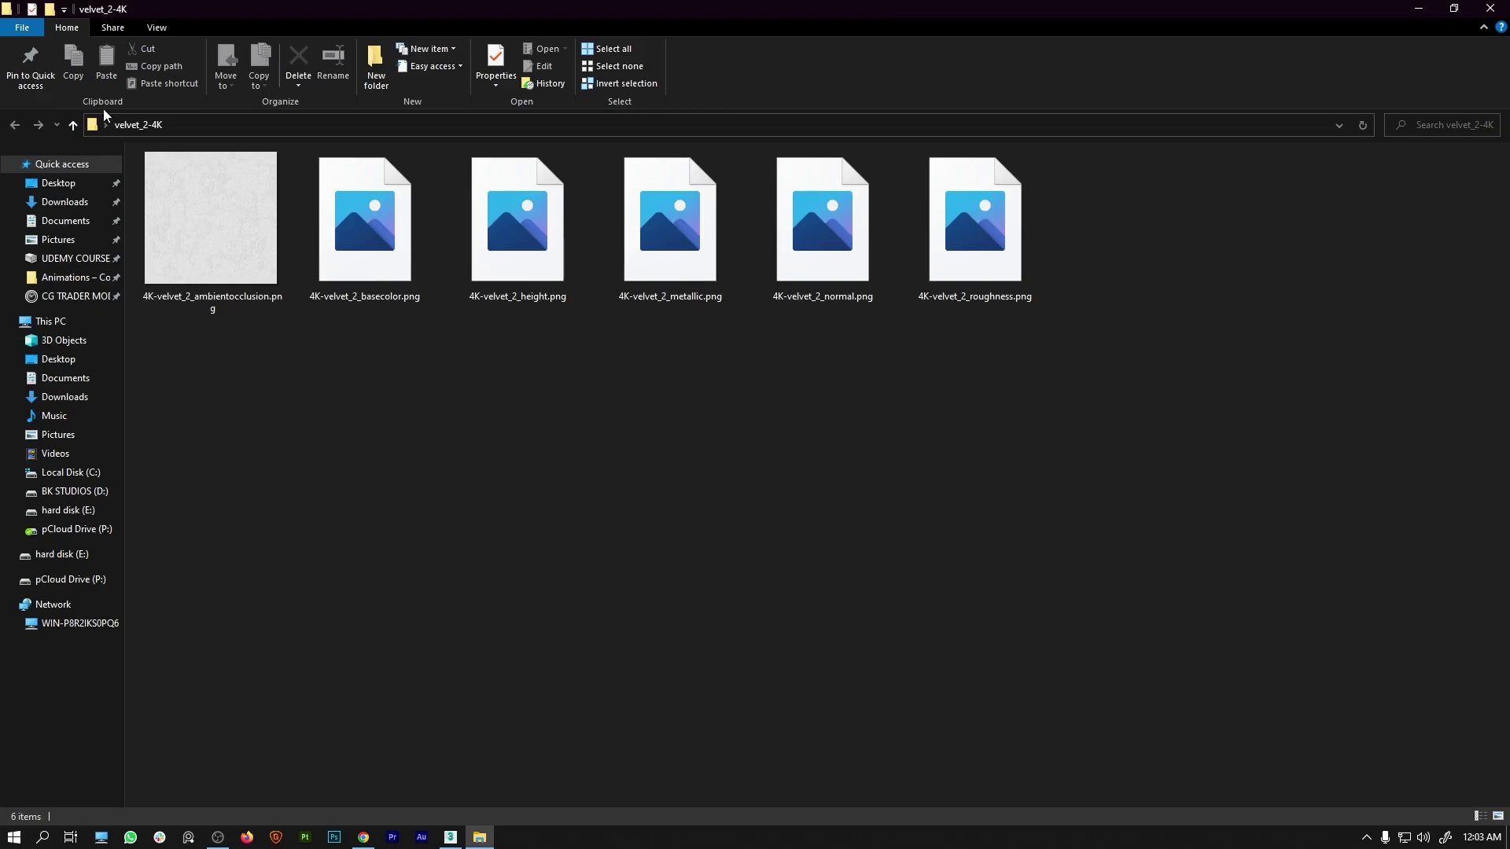
Inspect the 4K-velvet_2_basecolor.png texture up close, and put the image and its folder away.
click(373, 230)
double_click(395, 231)
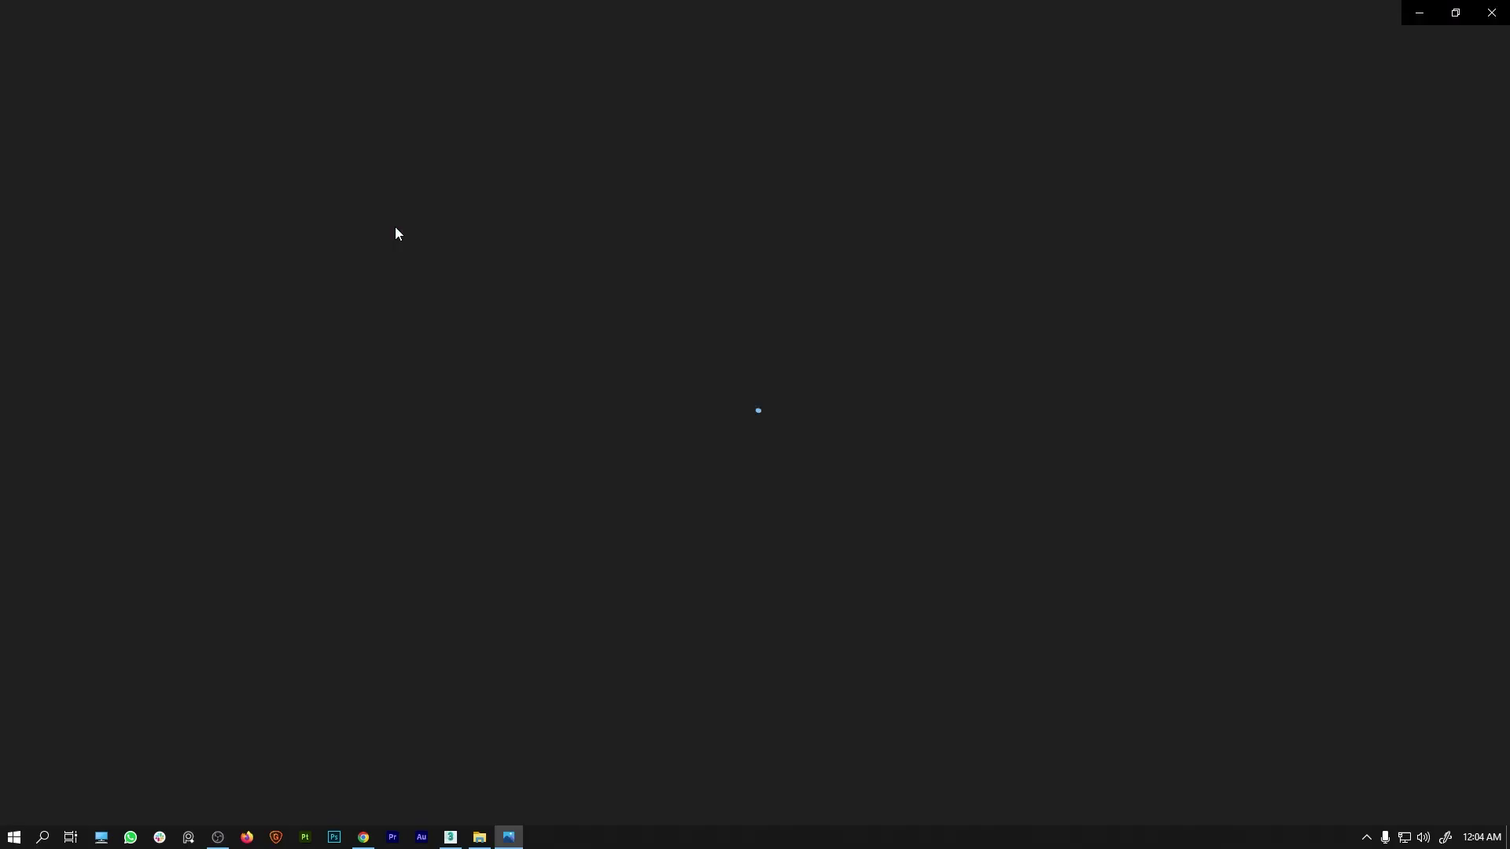
scroll(715, 444, up, 1)
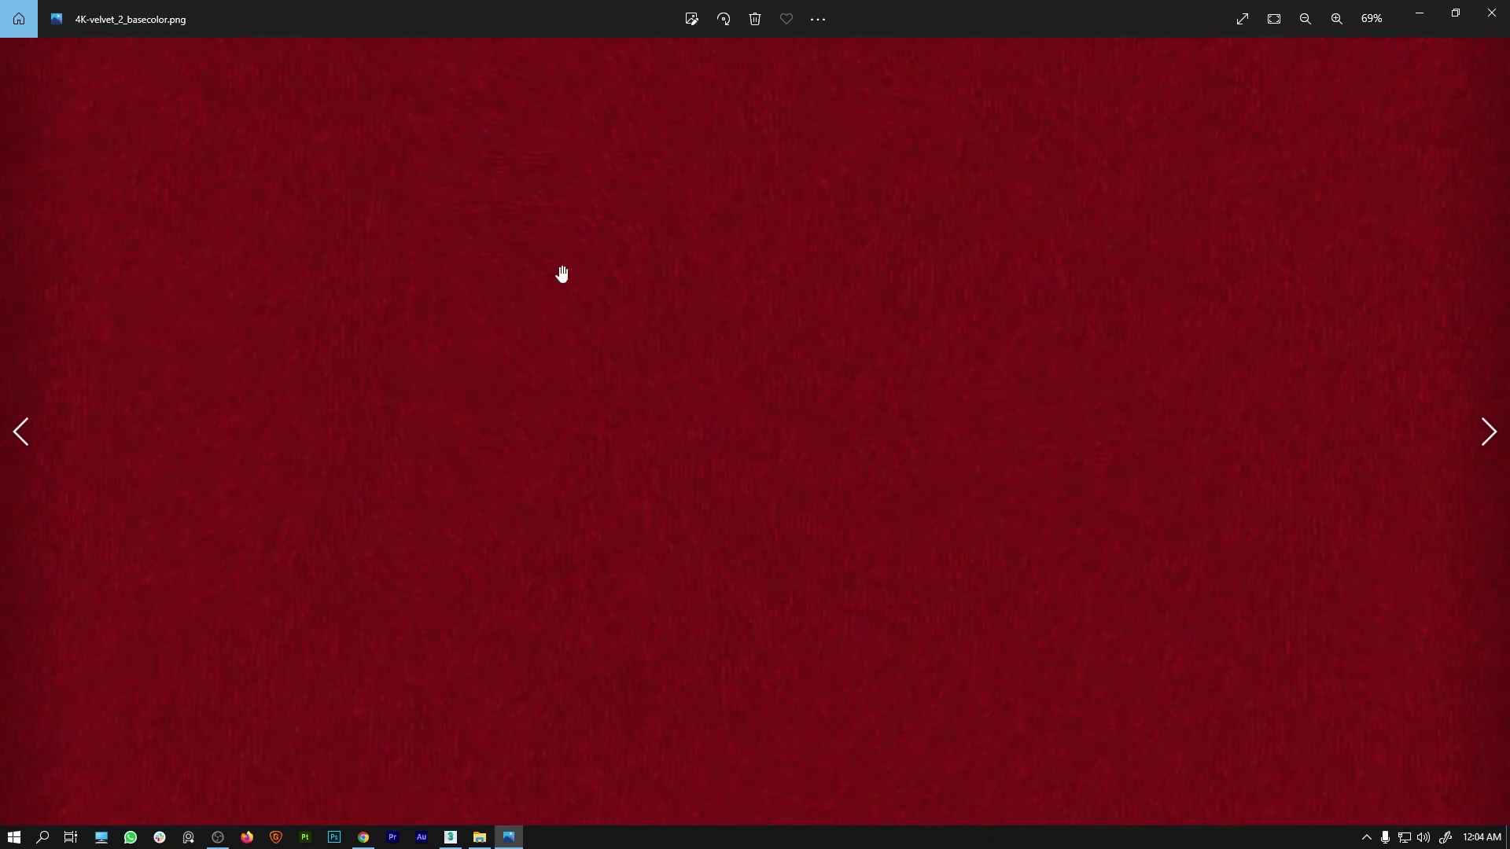
scroll(814, 426, down, 4)
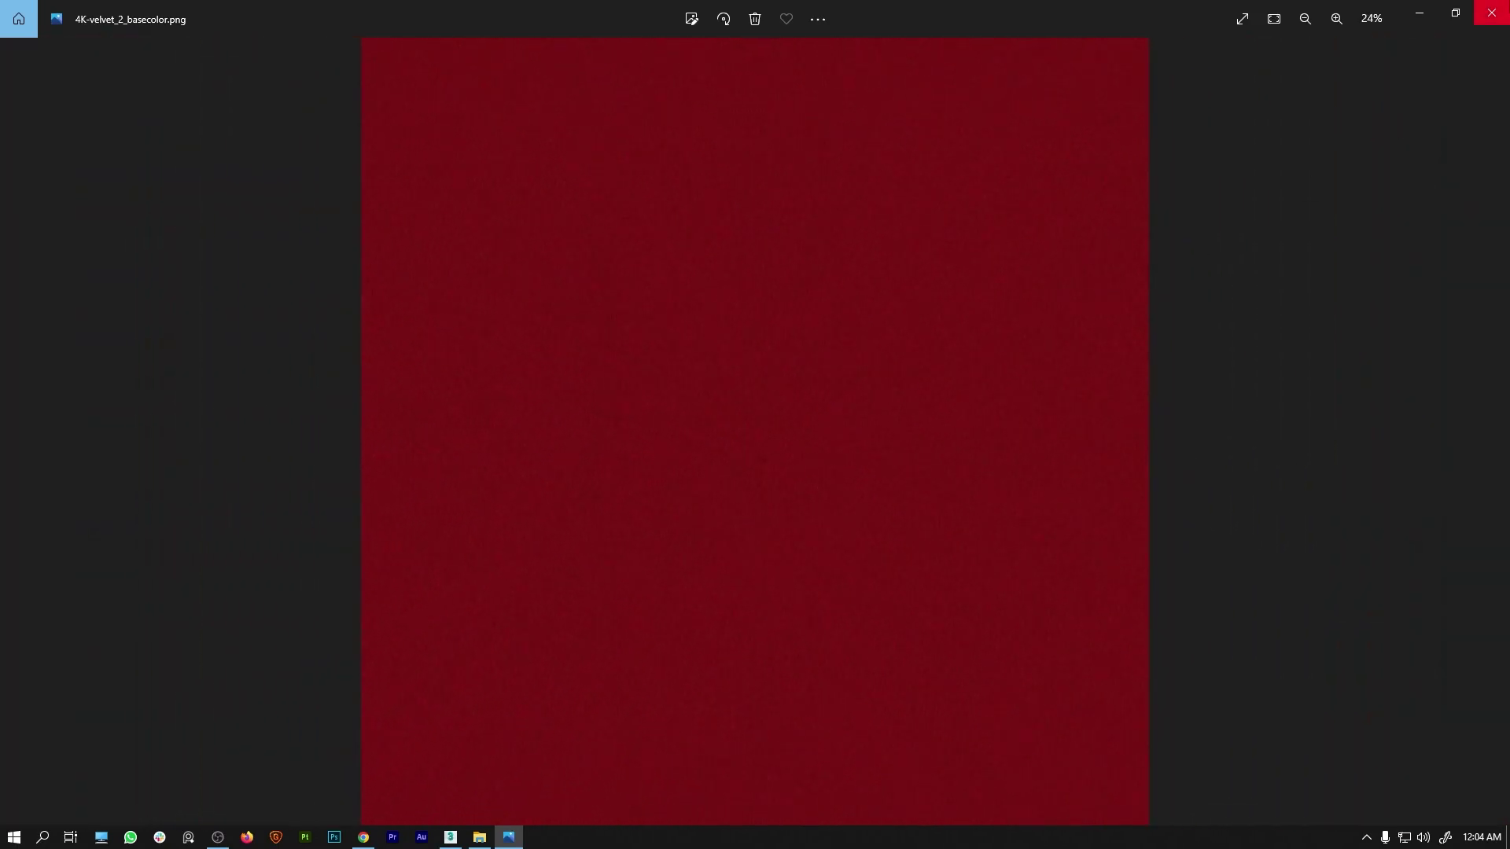
click(1492, 12)
click(1423, 13)
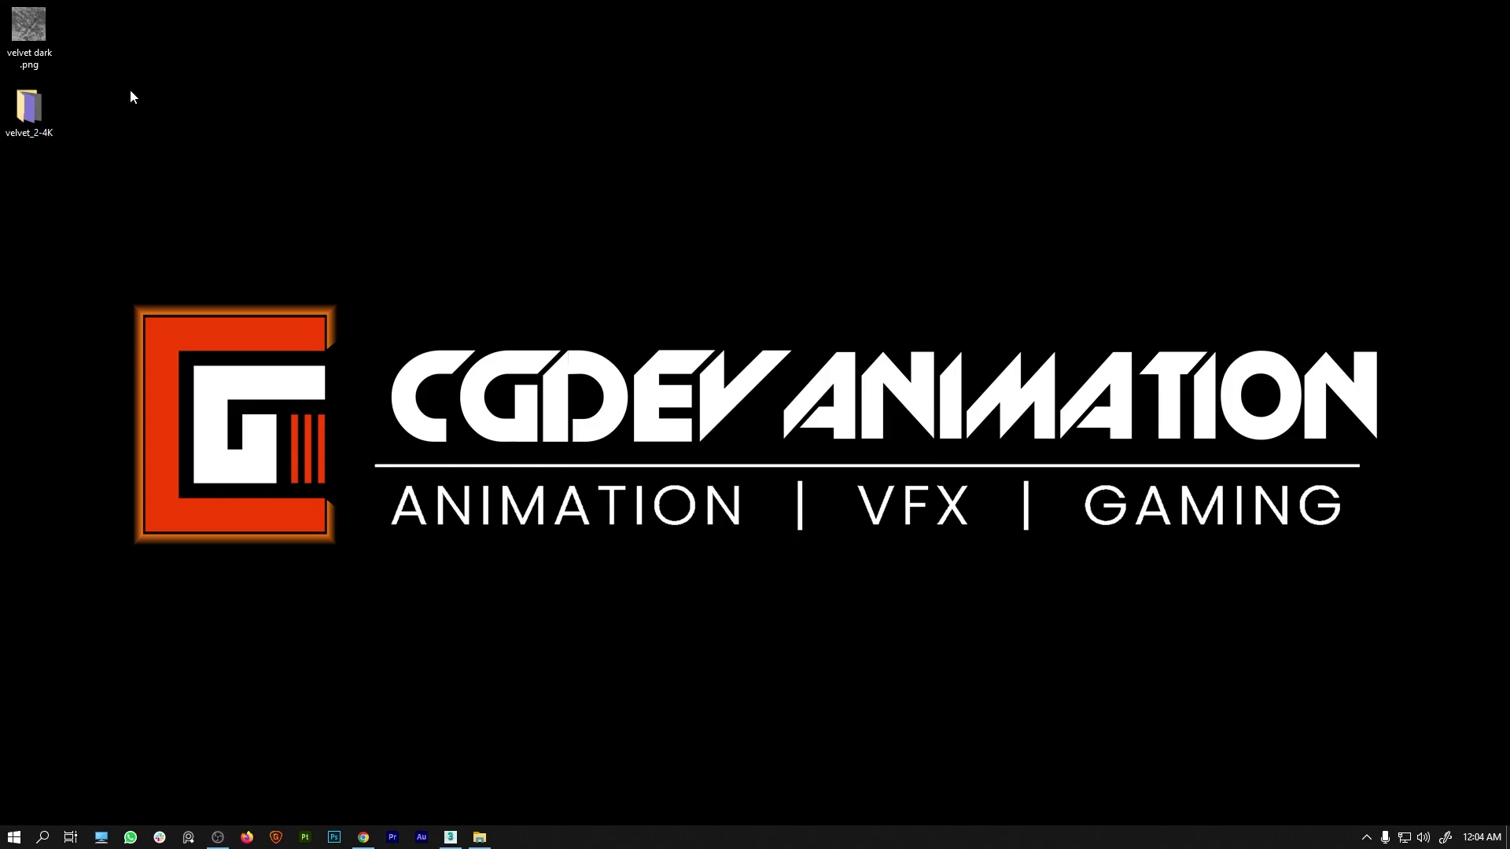
Inspect the pattern of the velvet dark .png image from the desktop up close and close it.
click(37, 47)
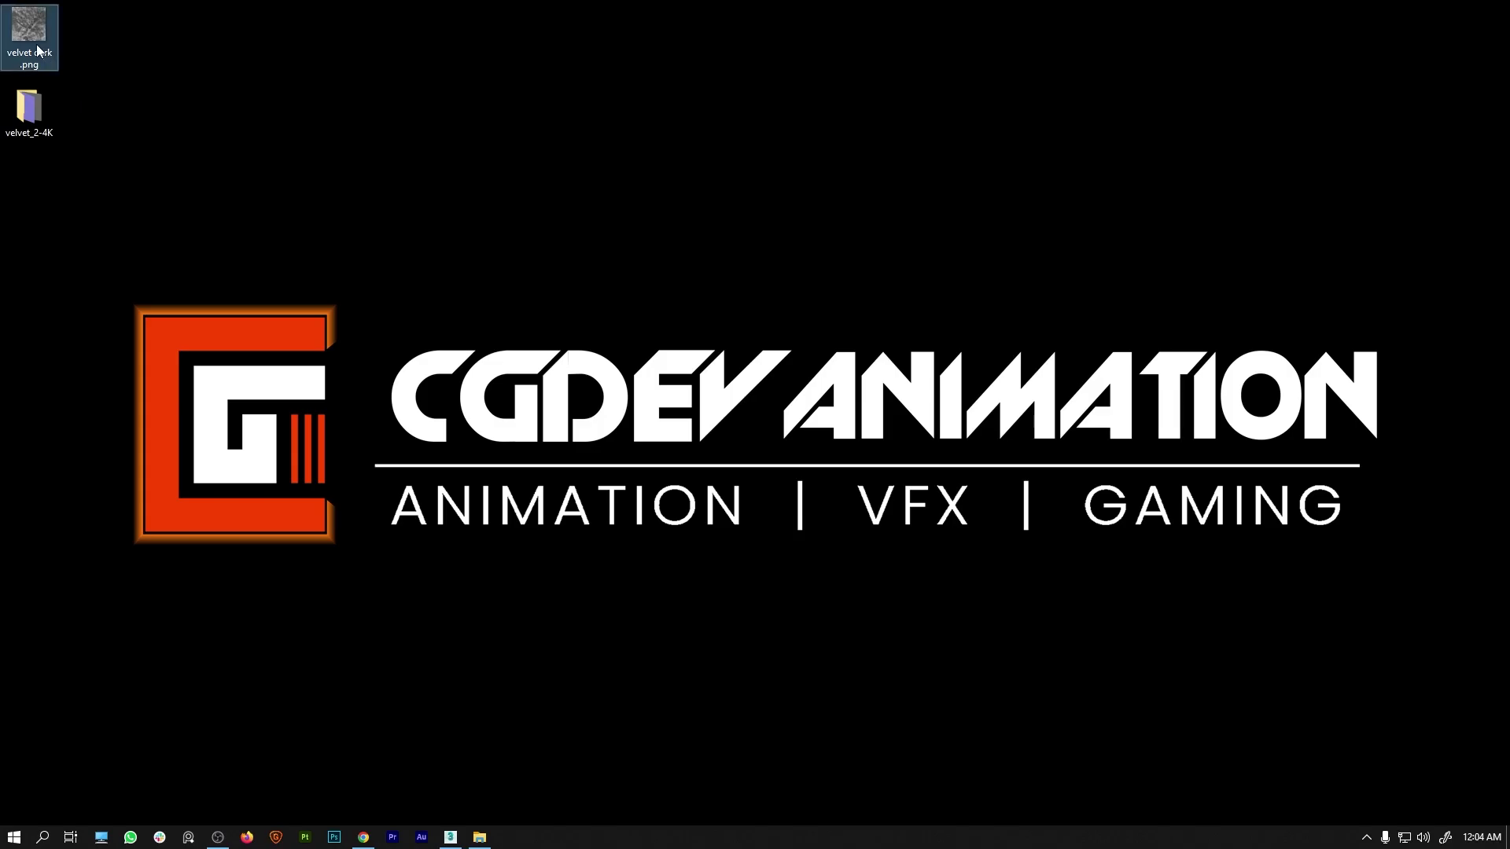
scroll(779, 427, up, 3)
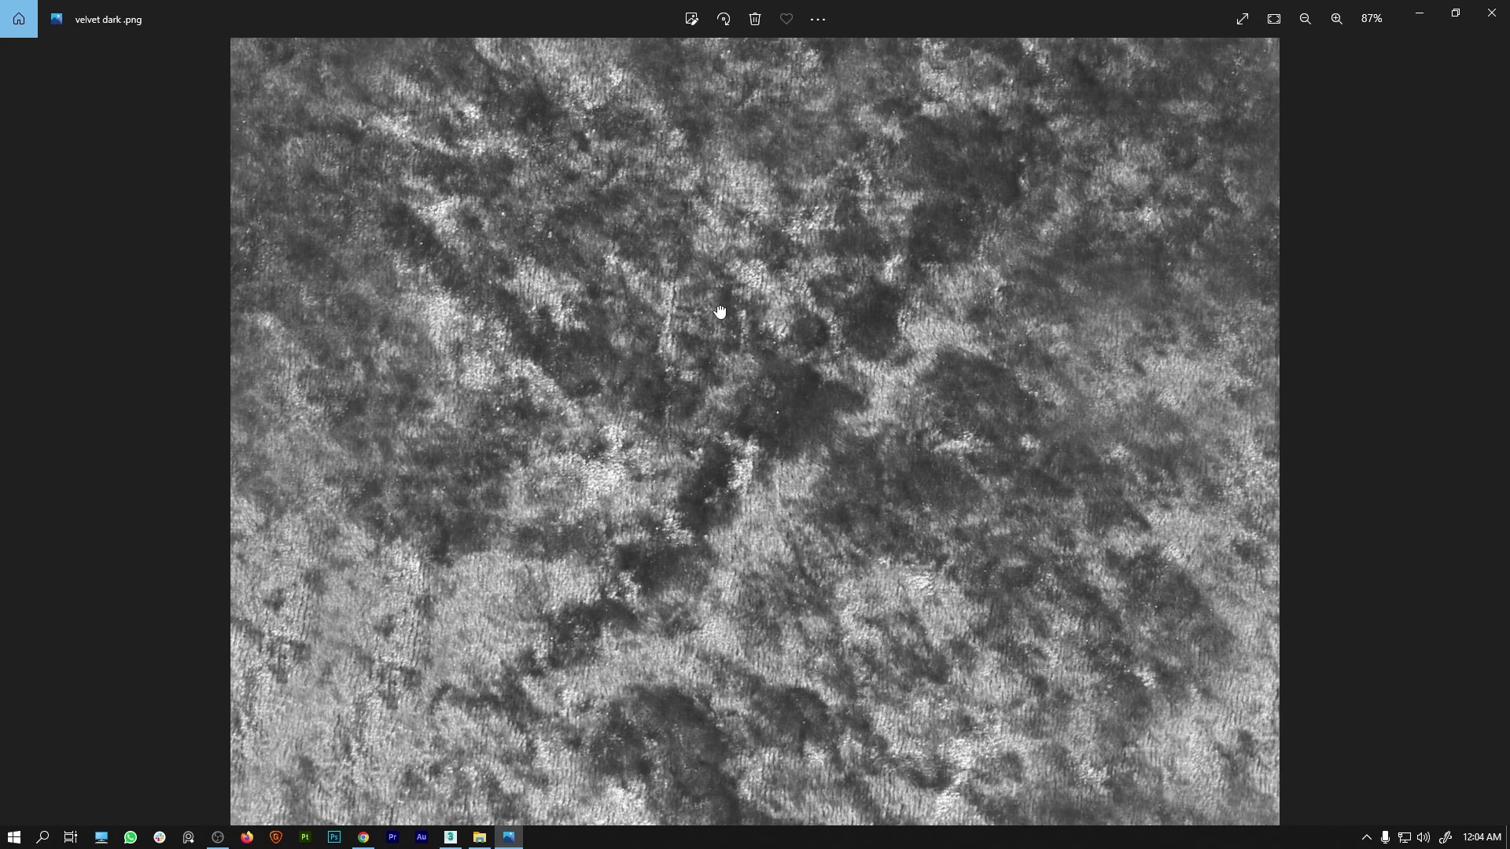
scroll(708, 417, up, 1)
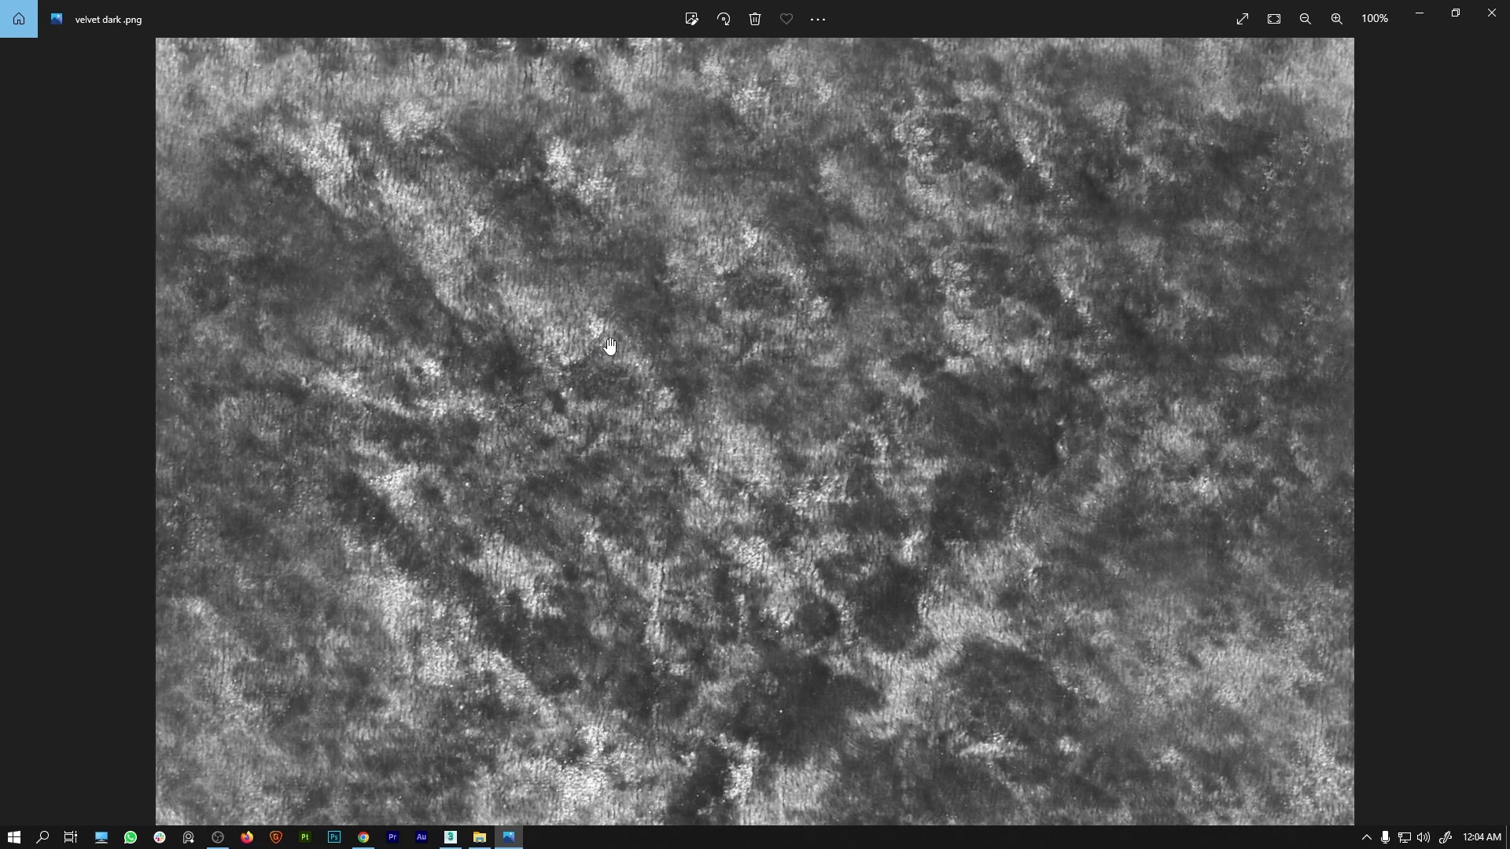
scroll(607, 360, down, 2)
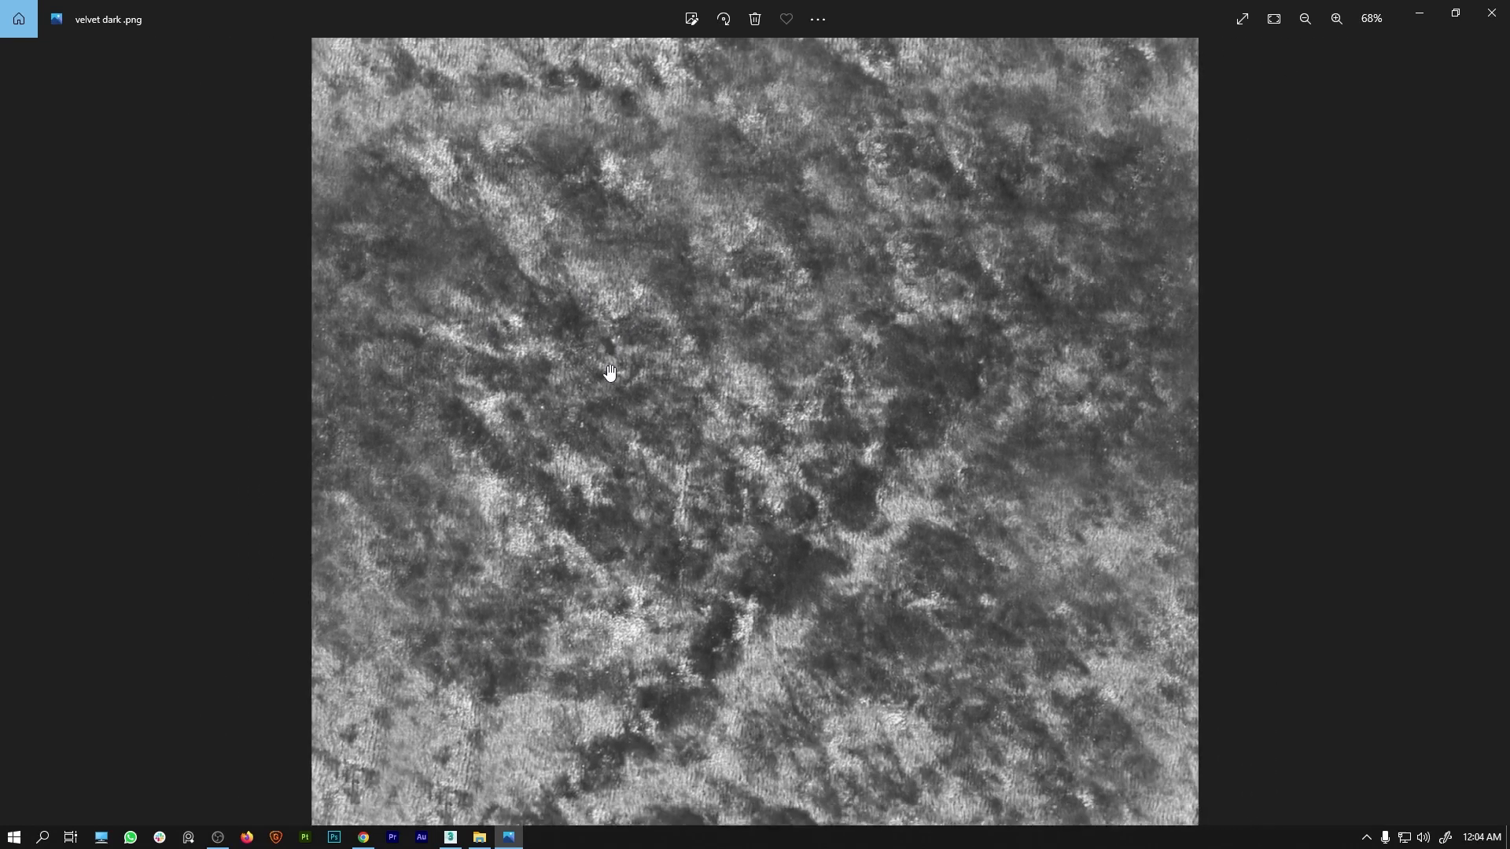
click(1492, 12)
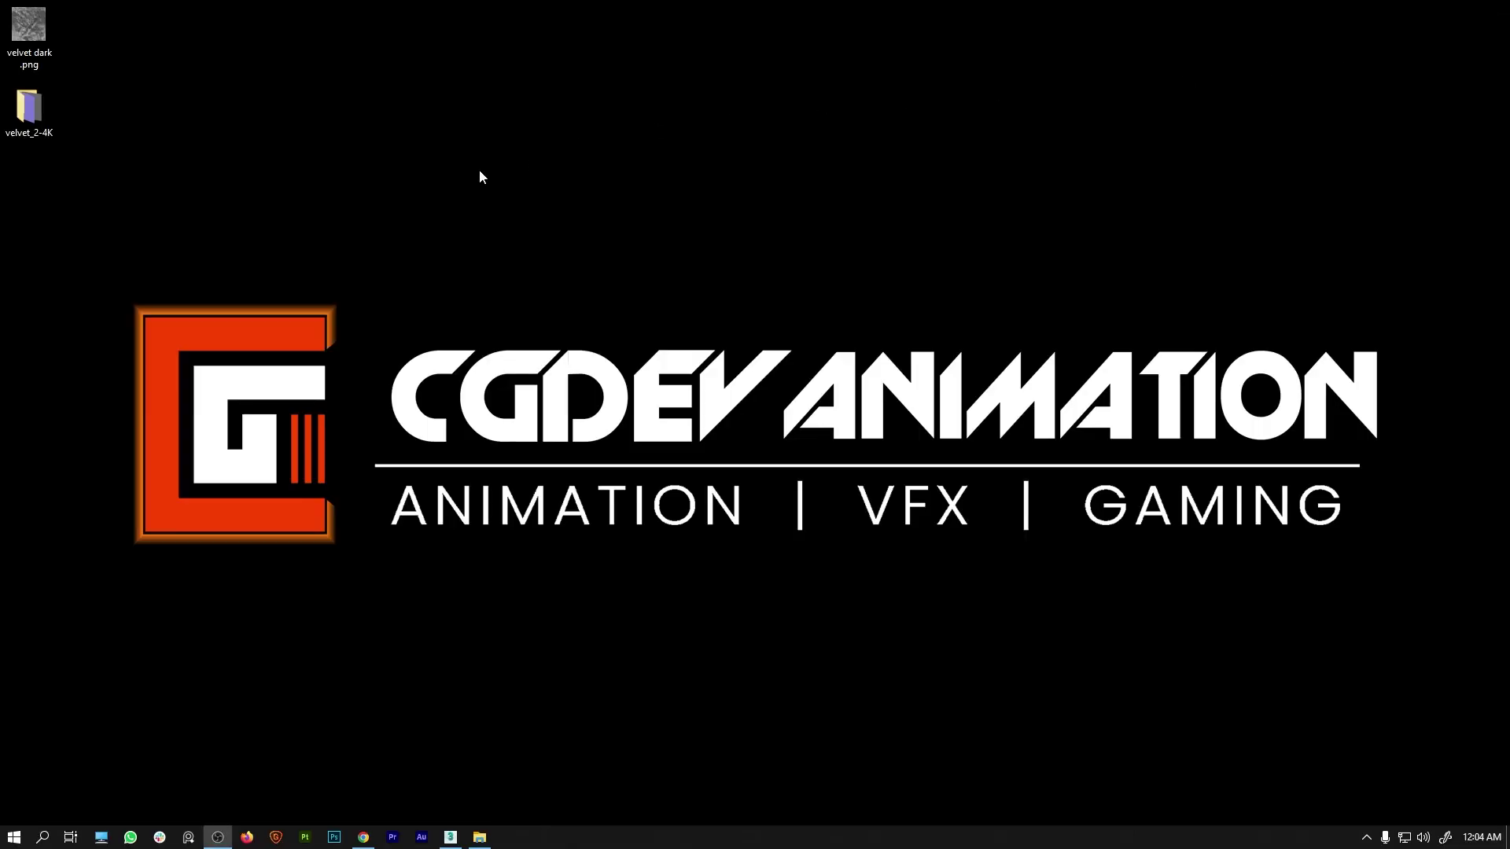
Search Google Images for "velvet texture" in a new Chrome tab and browse the image results.
click(363, 837)
click(217, 6)
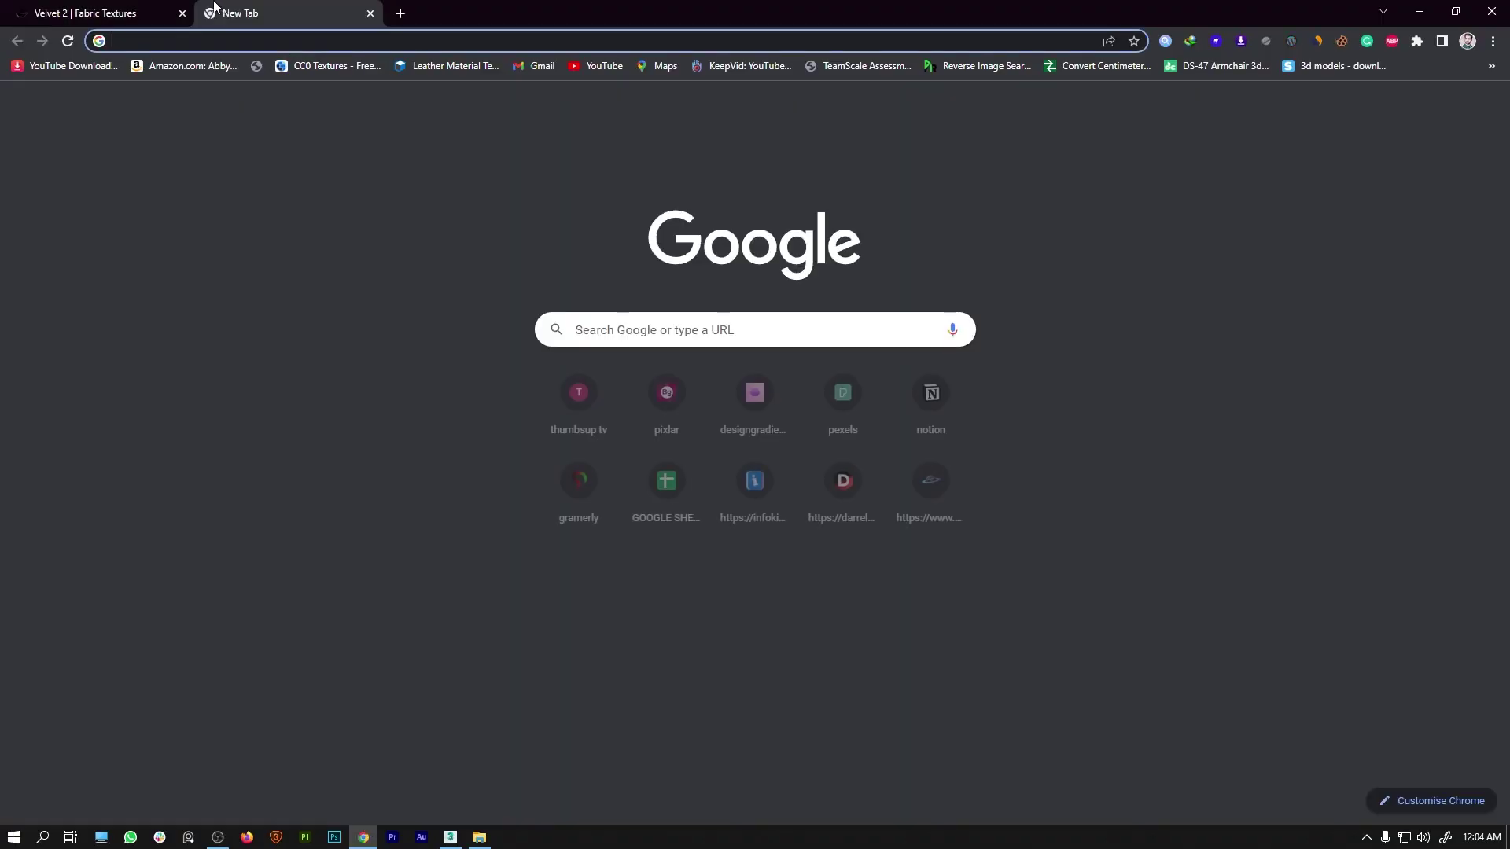
text(velvet texture)
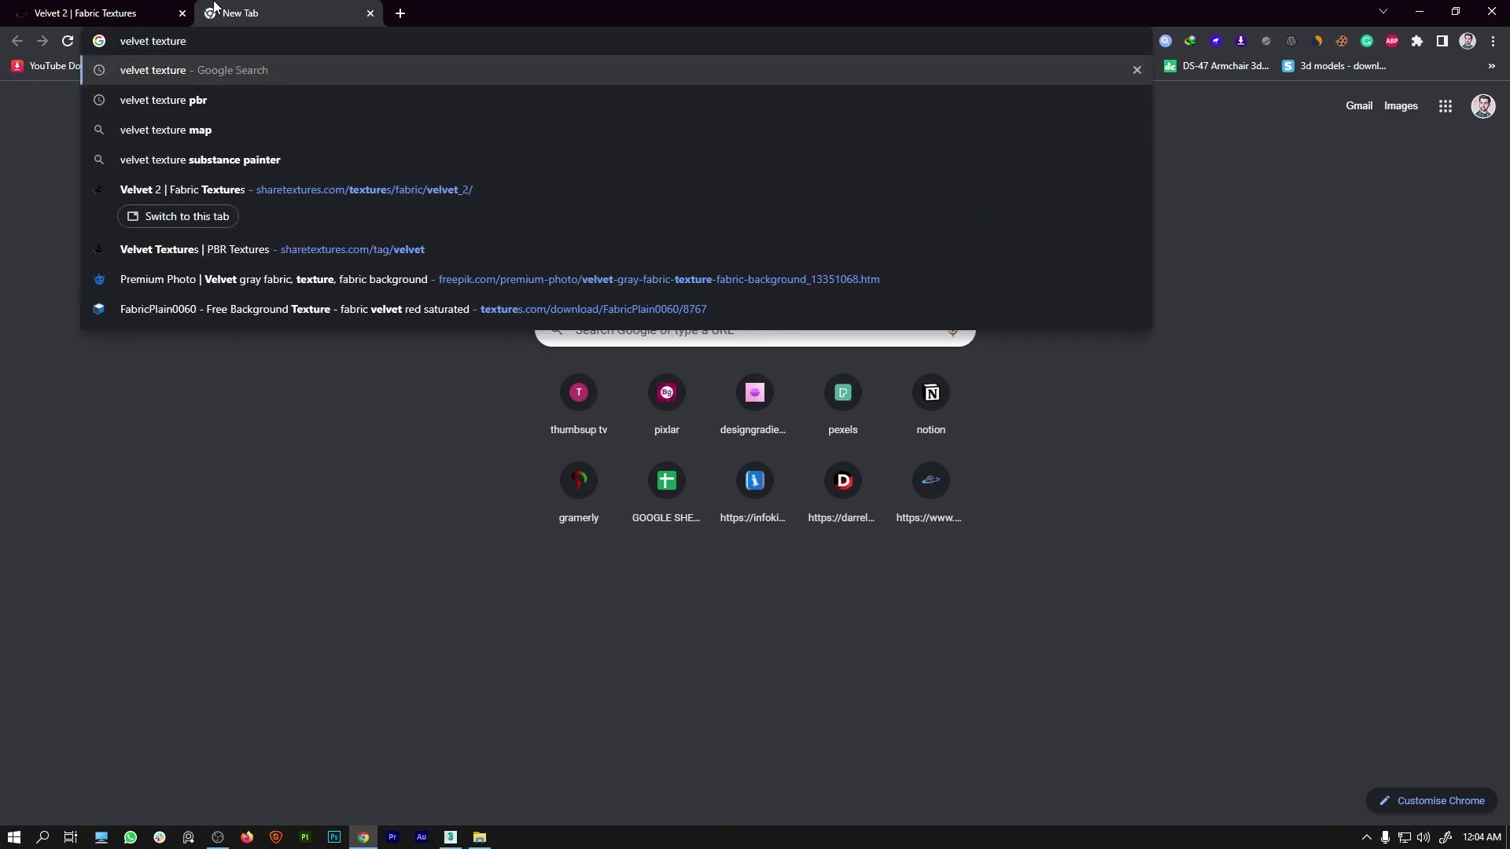
key(Return)
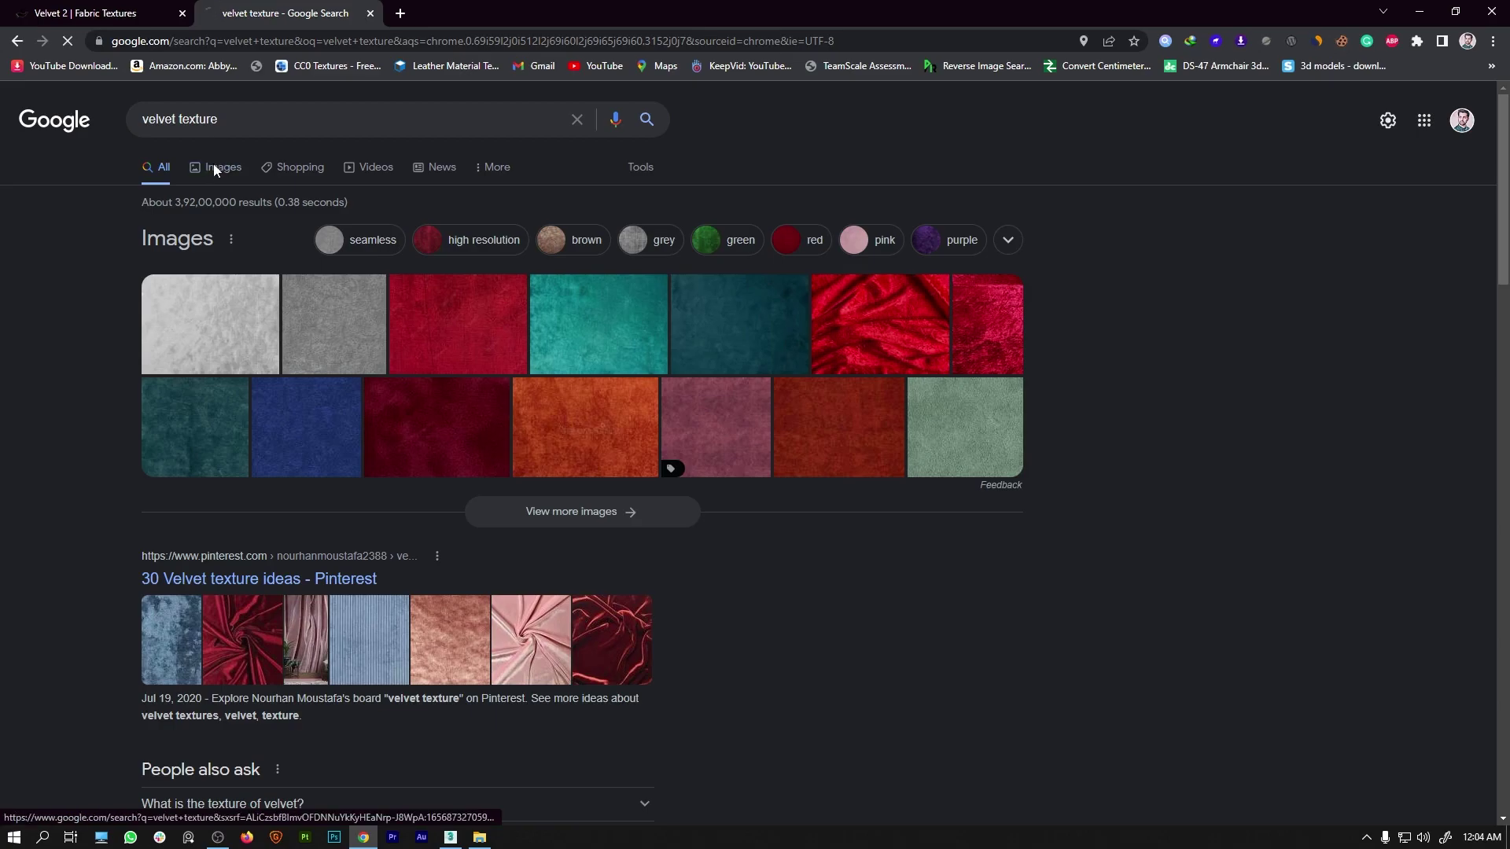
click(214, 167)
scroll(610, 353, down, 2)
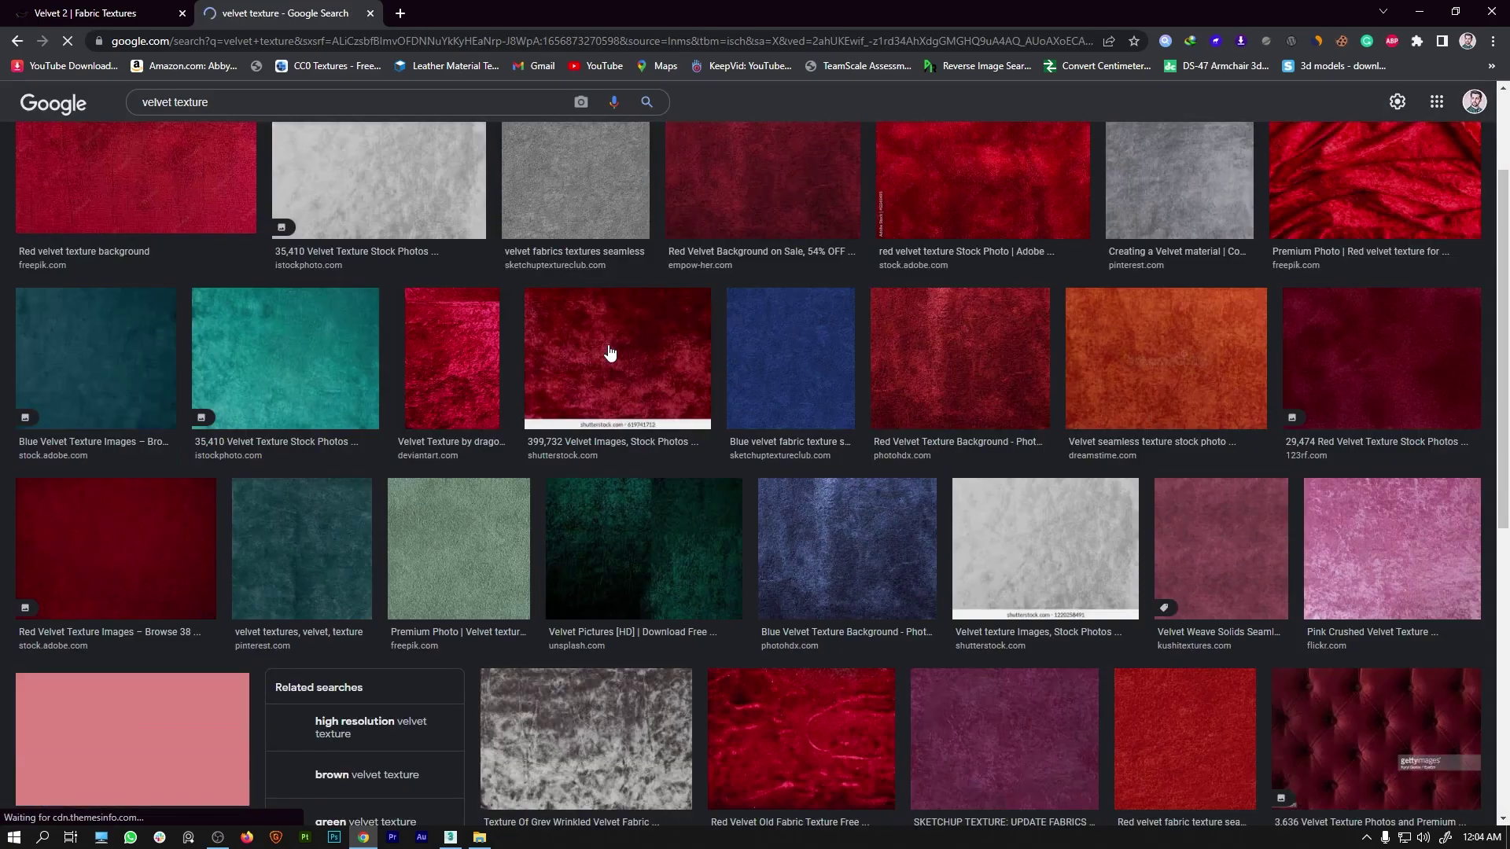
scroll(859, 360, down, 5)
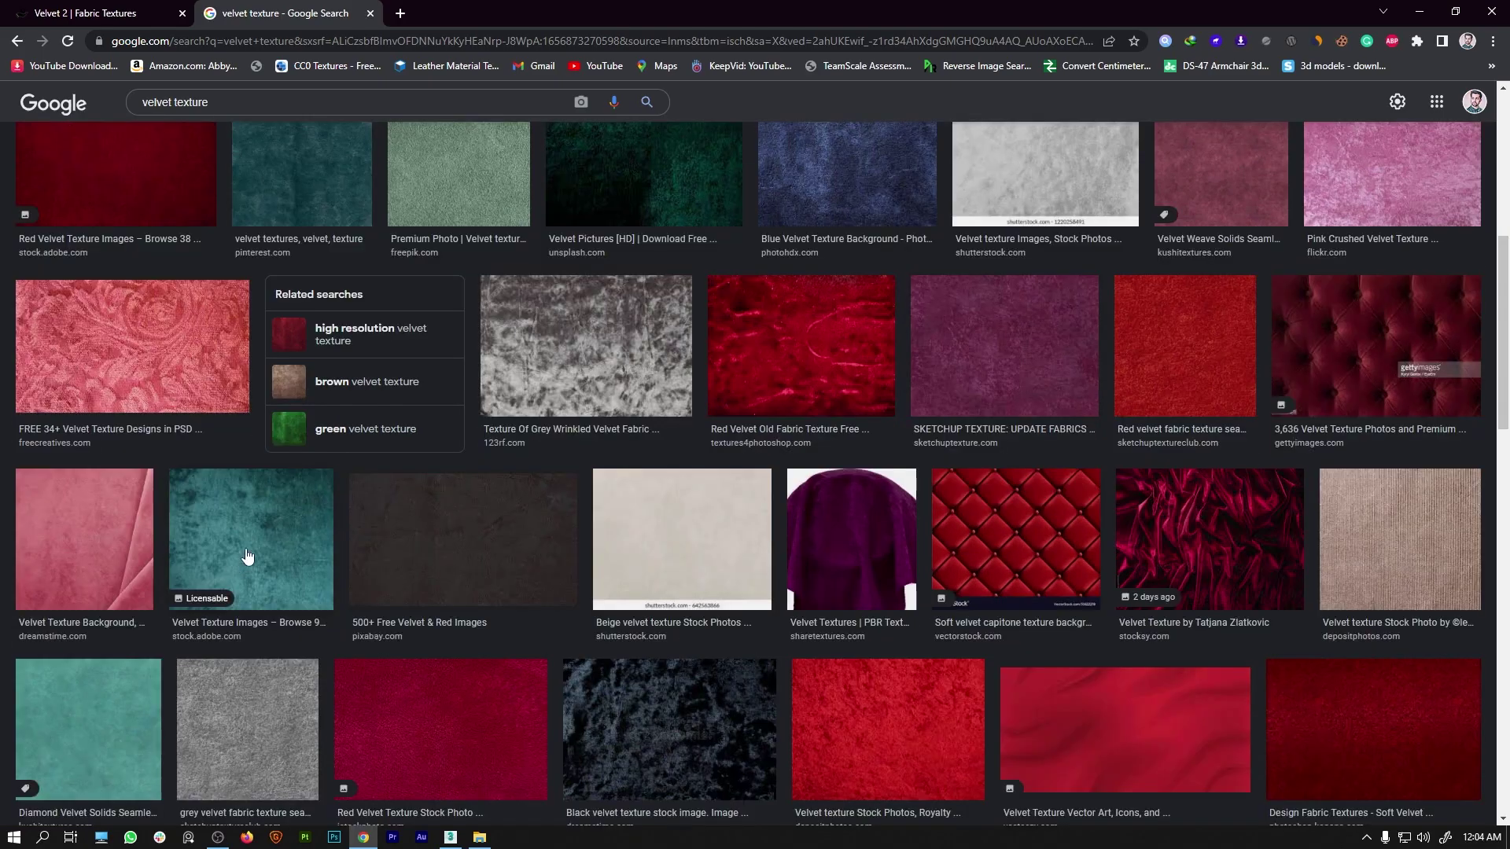
Preview the teal Adobe Stock velvet image in the search results and compare it with the velvet dark .png image on the desktop.
click(246, 555)
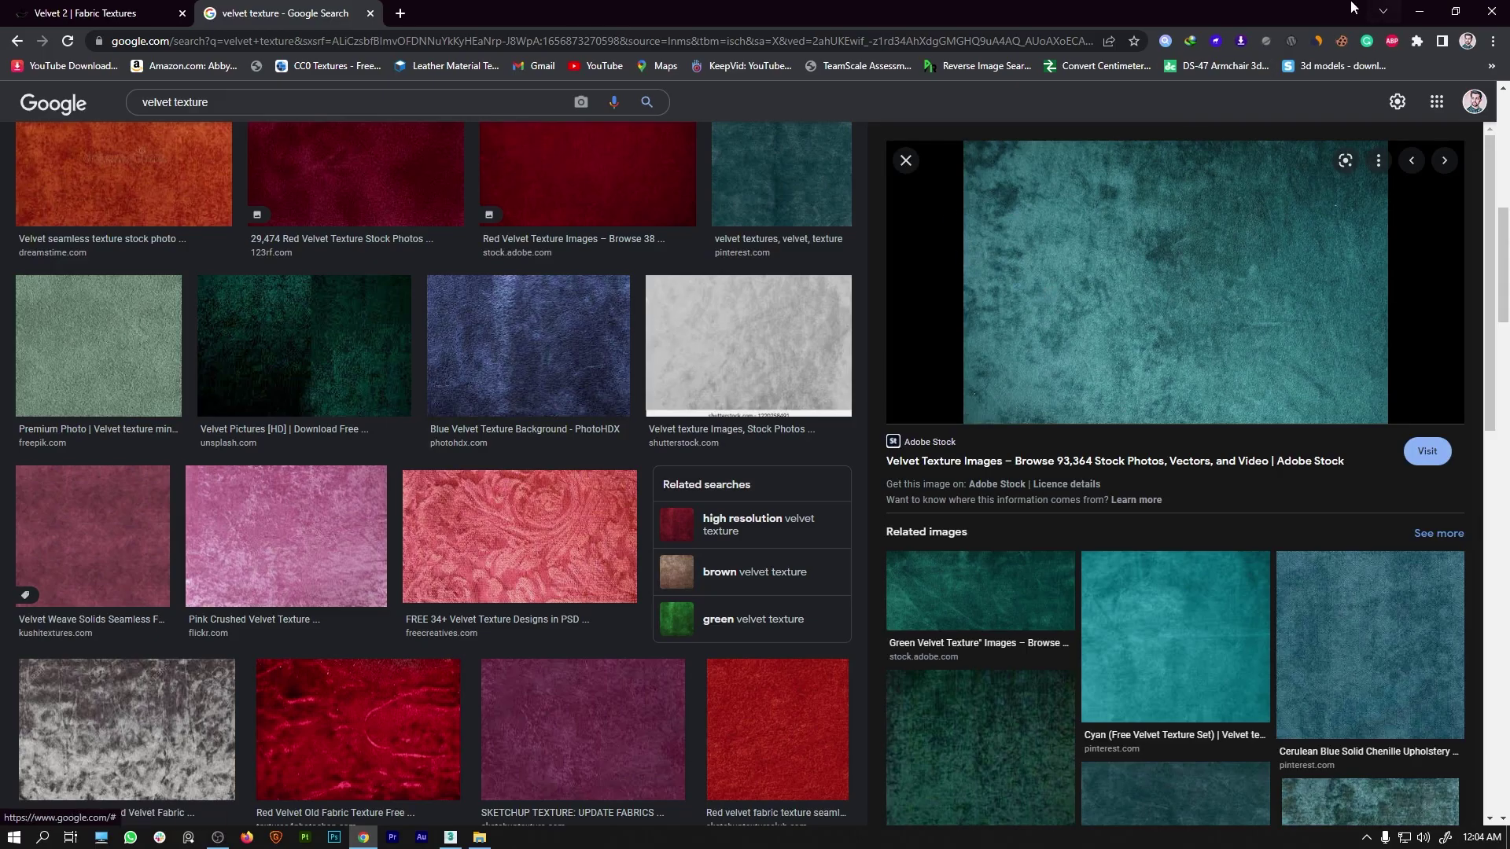
click(1417, 9)
double_click(36, 36)
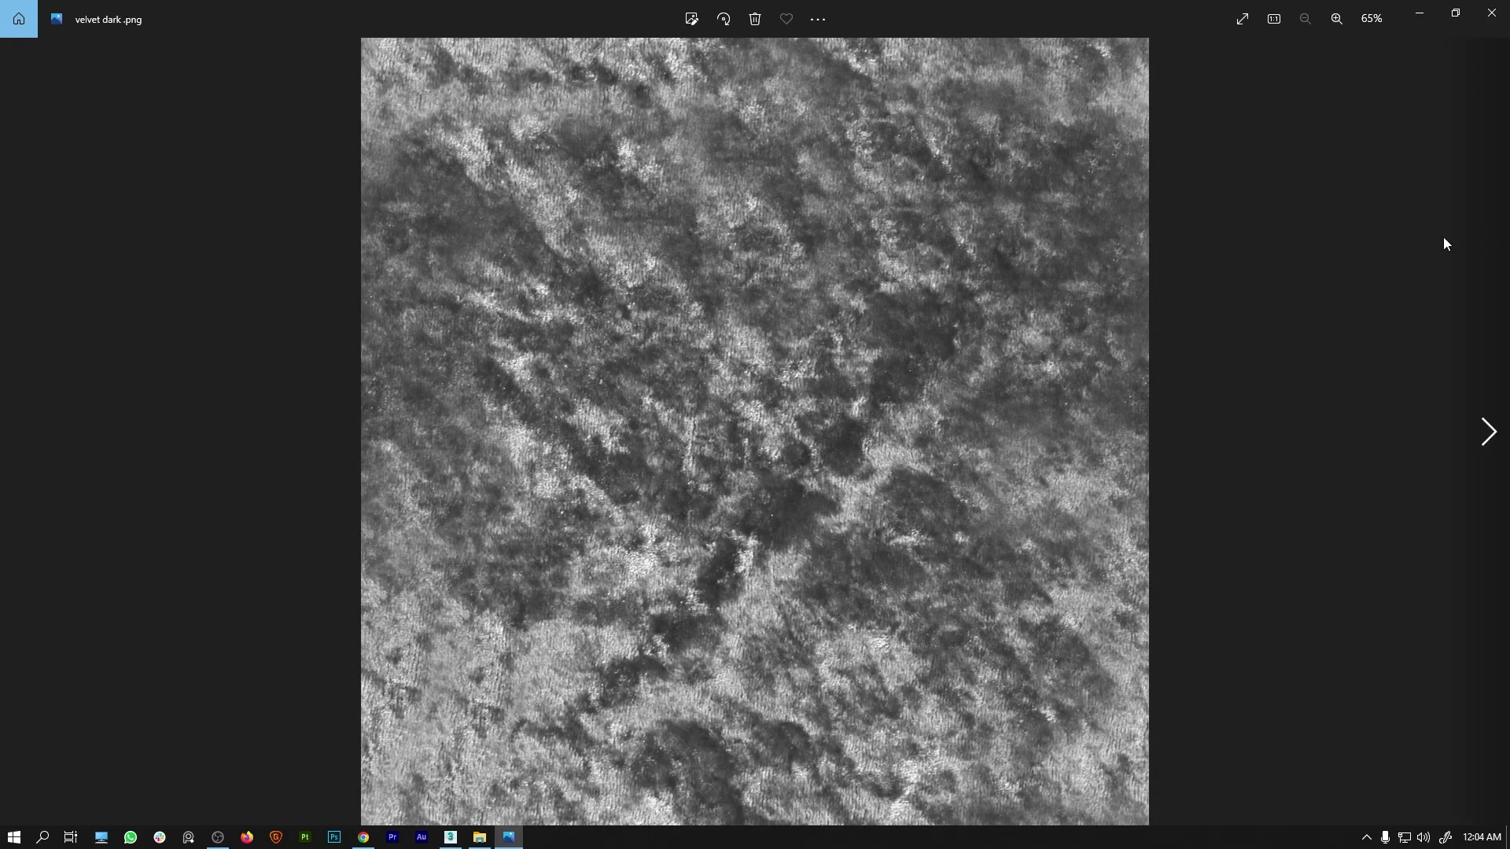
click(1505, 8)
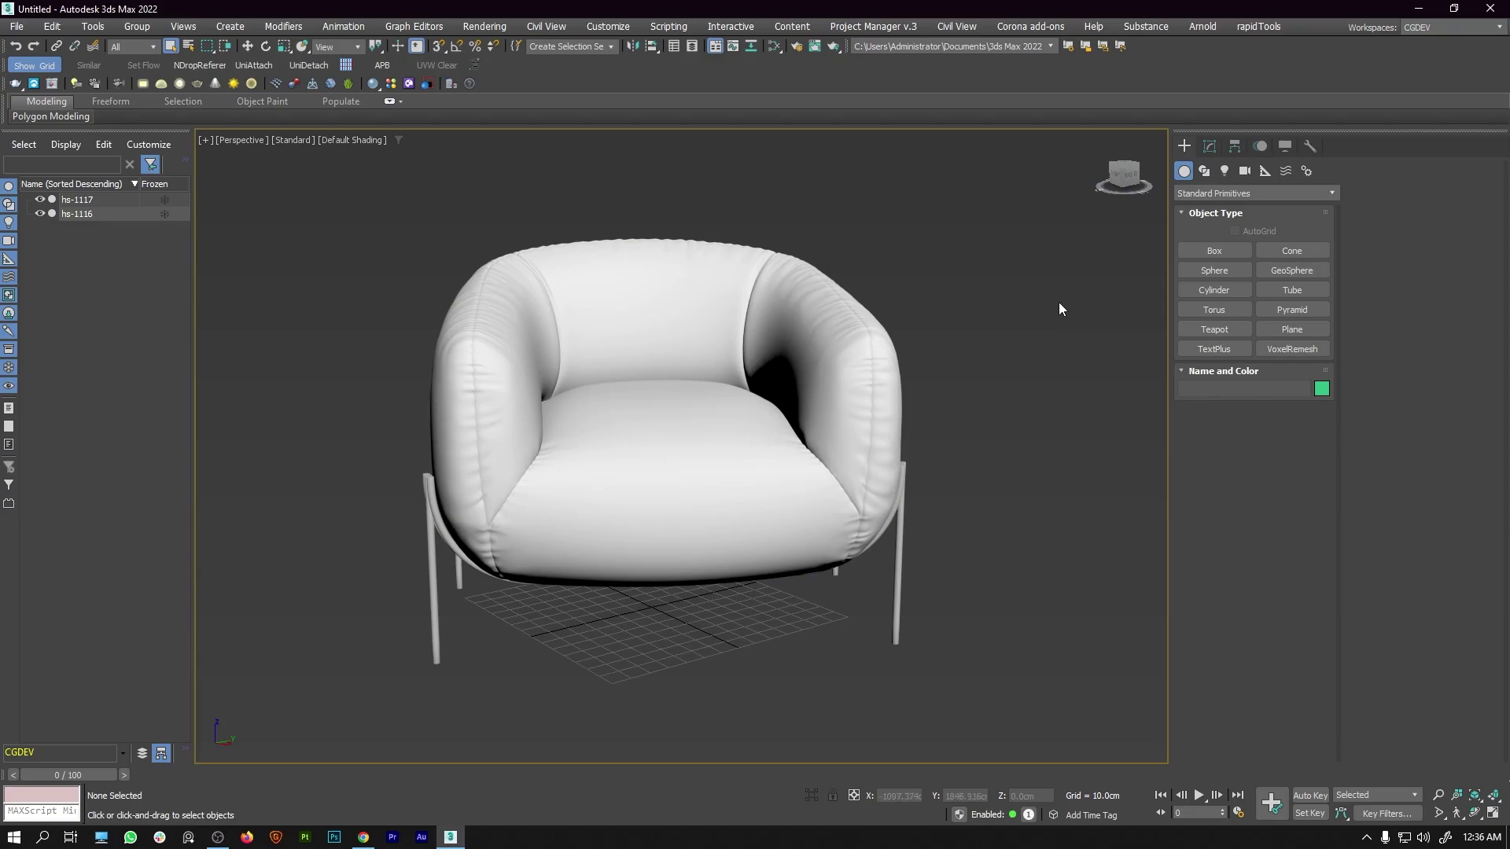
alt+middle_drag(998, 330, 1023, 398)
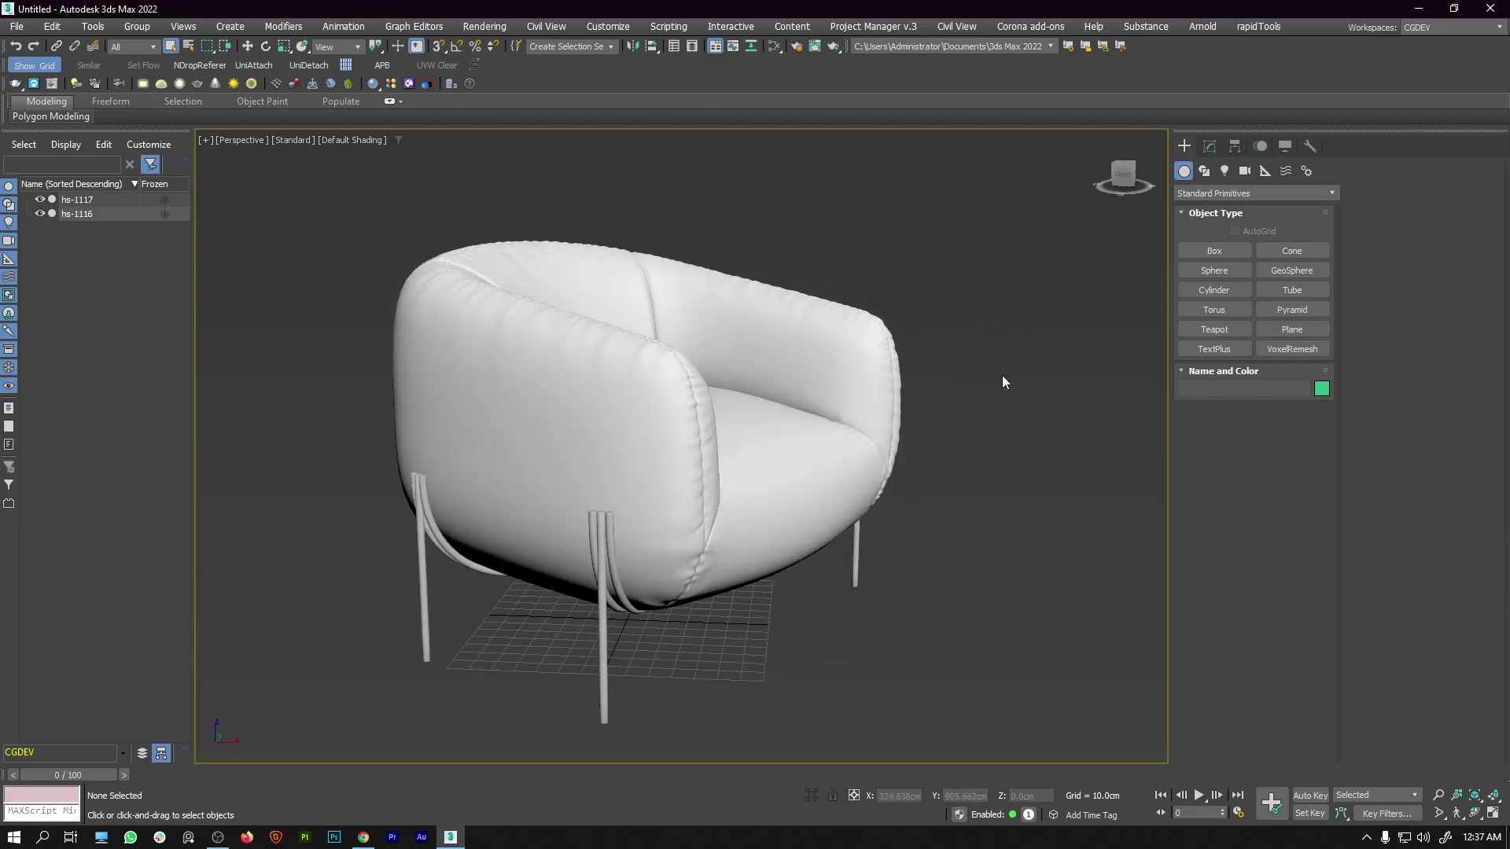
alt+middle_drag(988, 373, 956, 366)
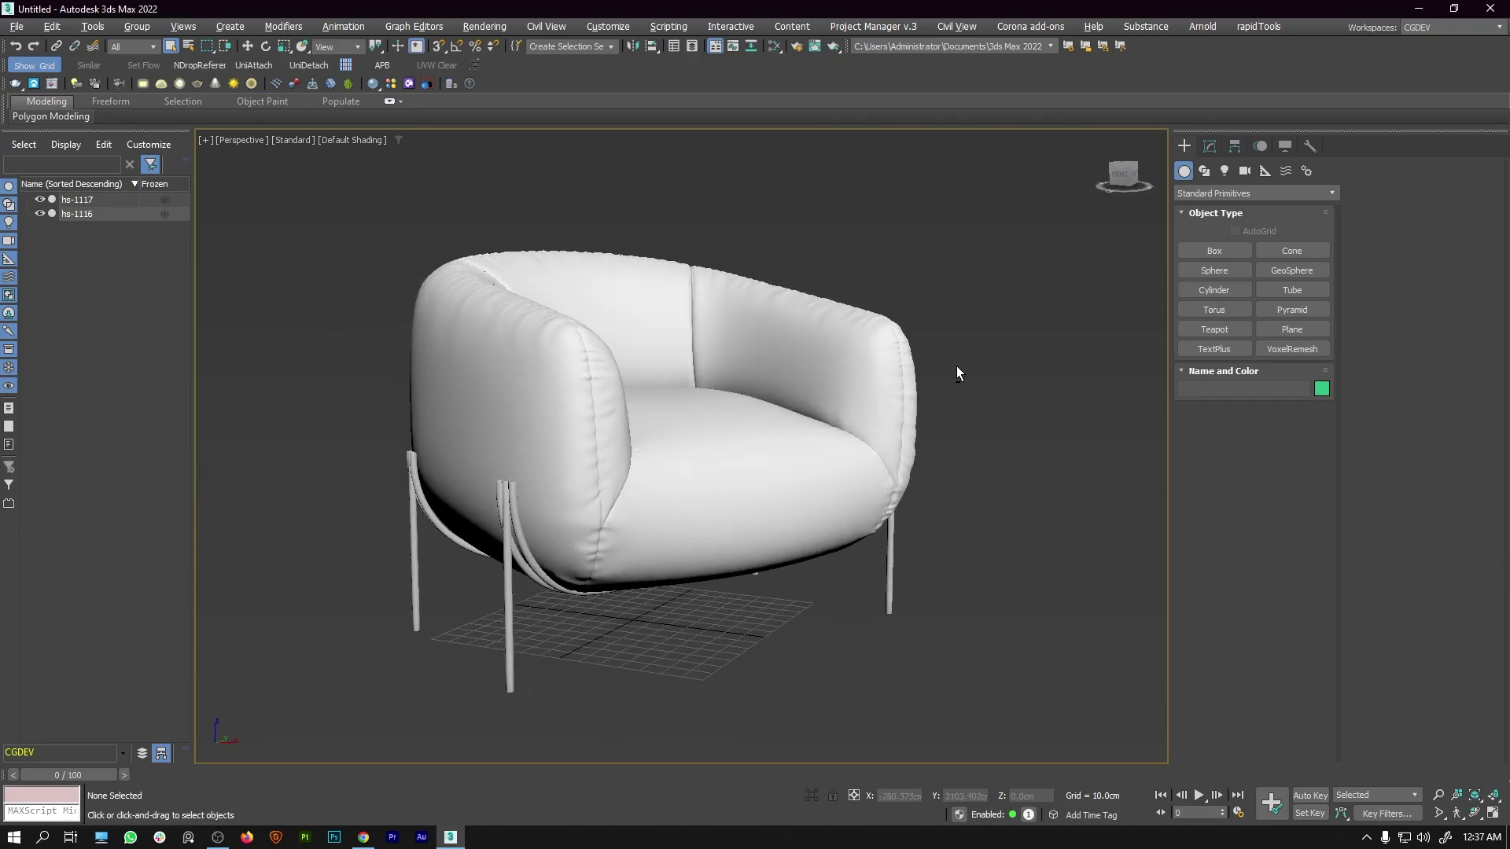
click(776, 50)
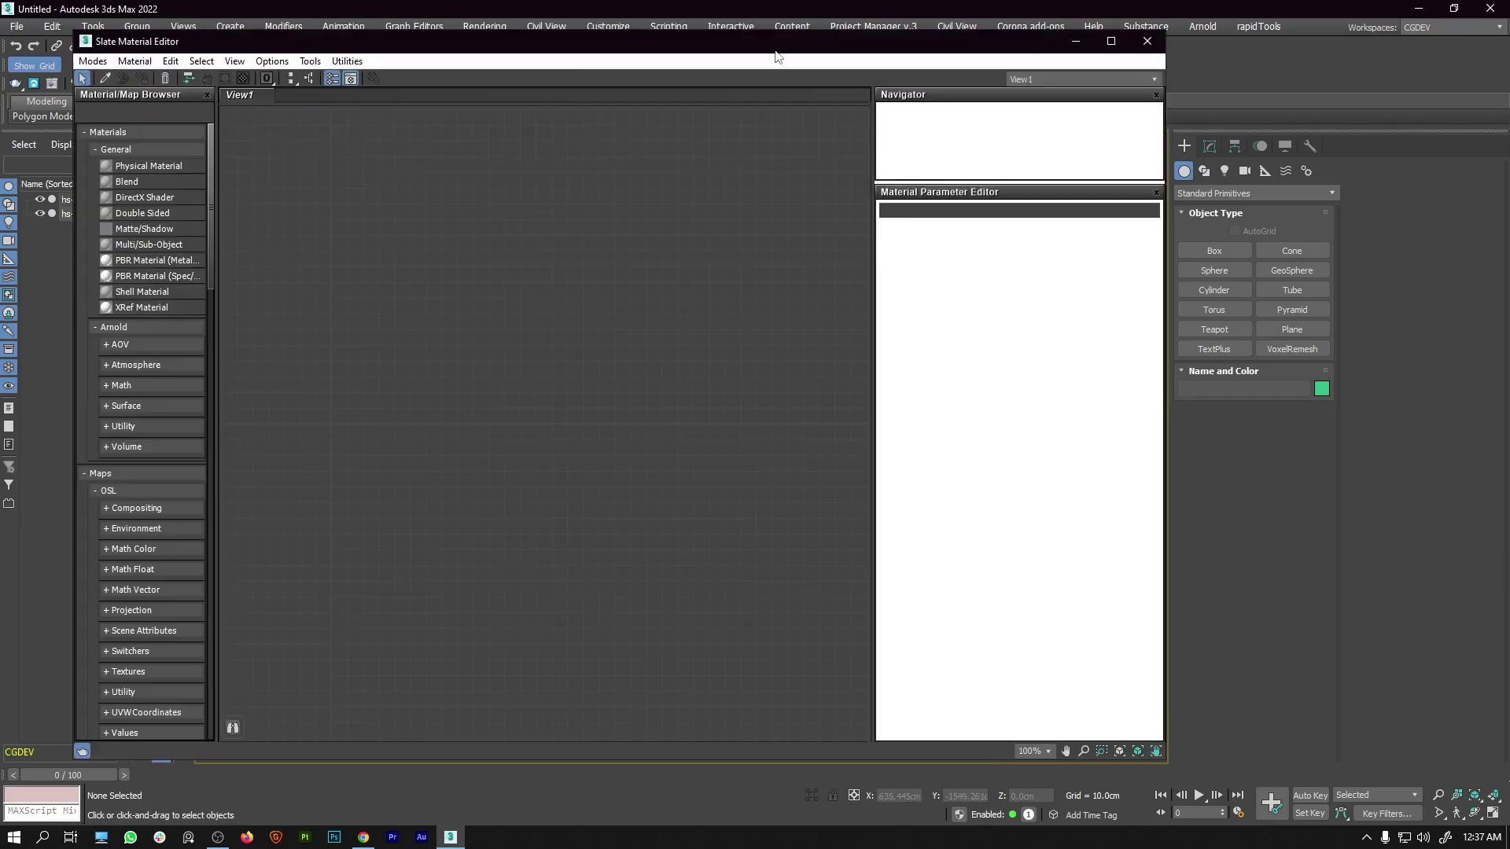
click(1147, 41)
alt+middle_drag(869, 354, 837, 468)
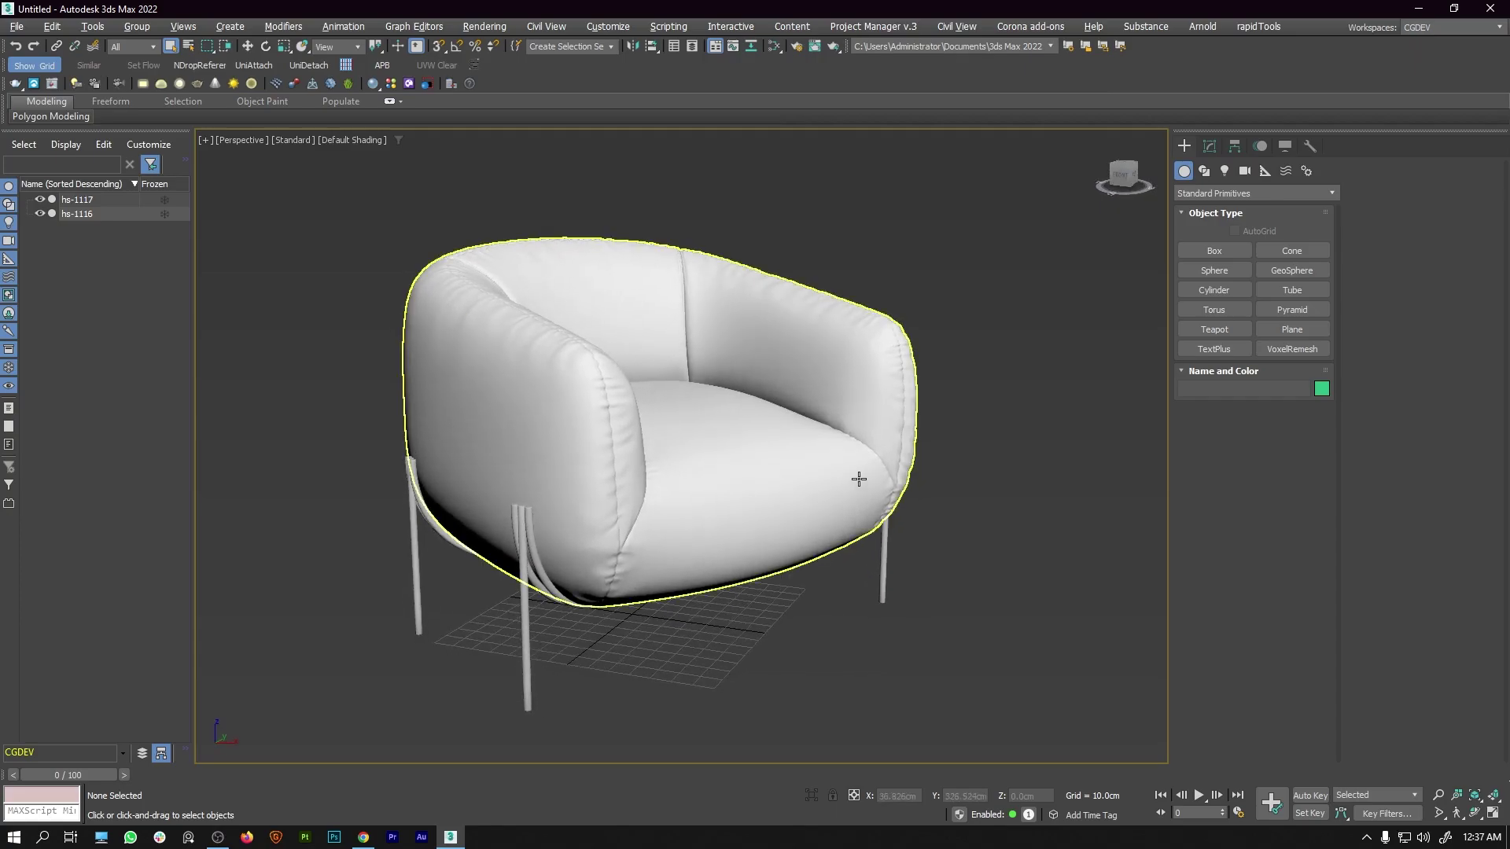
Draw a V-Ray plane light about 340 by 142 cm on the ground beside the armchair.
click(1224, 170)
click(1200, 192)
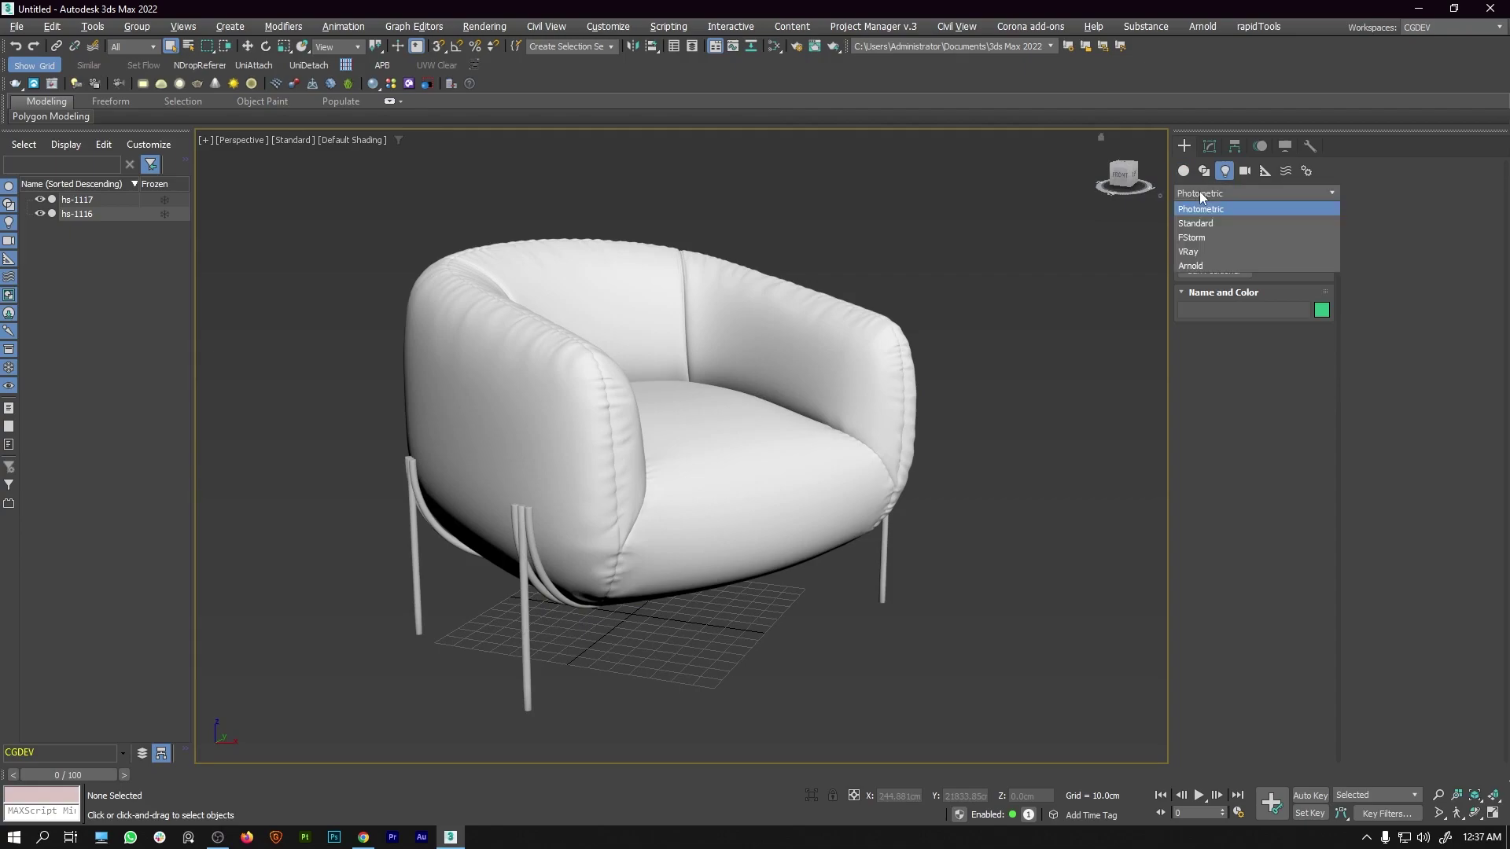
click(1192, 252)
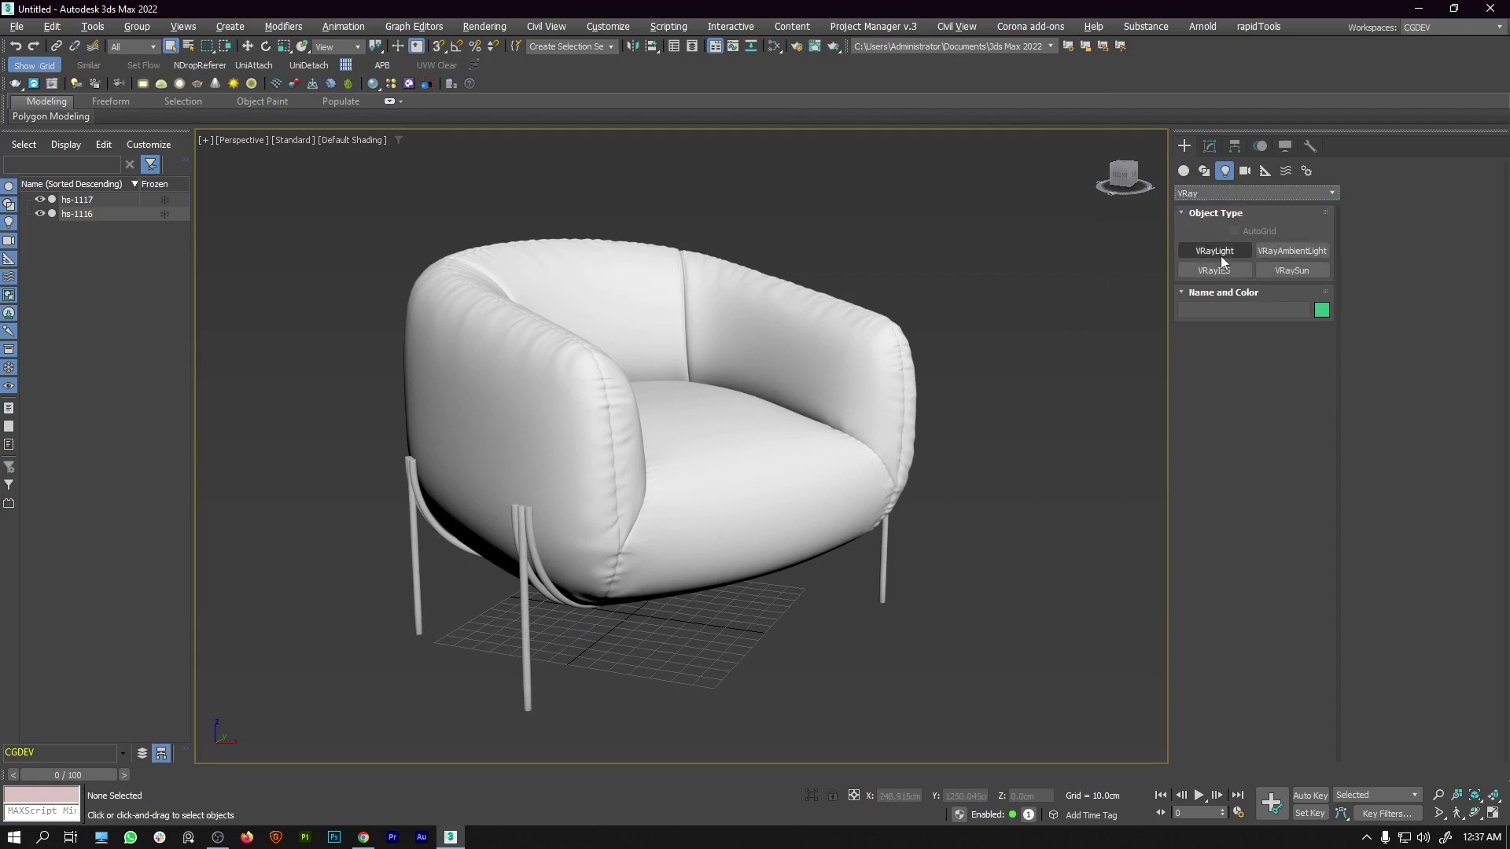
click(1201, 252)
scroll(582, 507, down, 4)
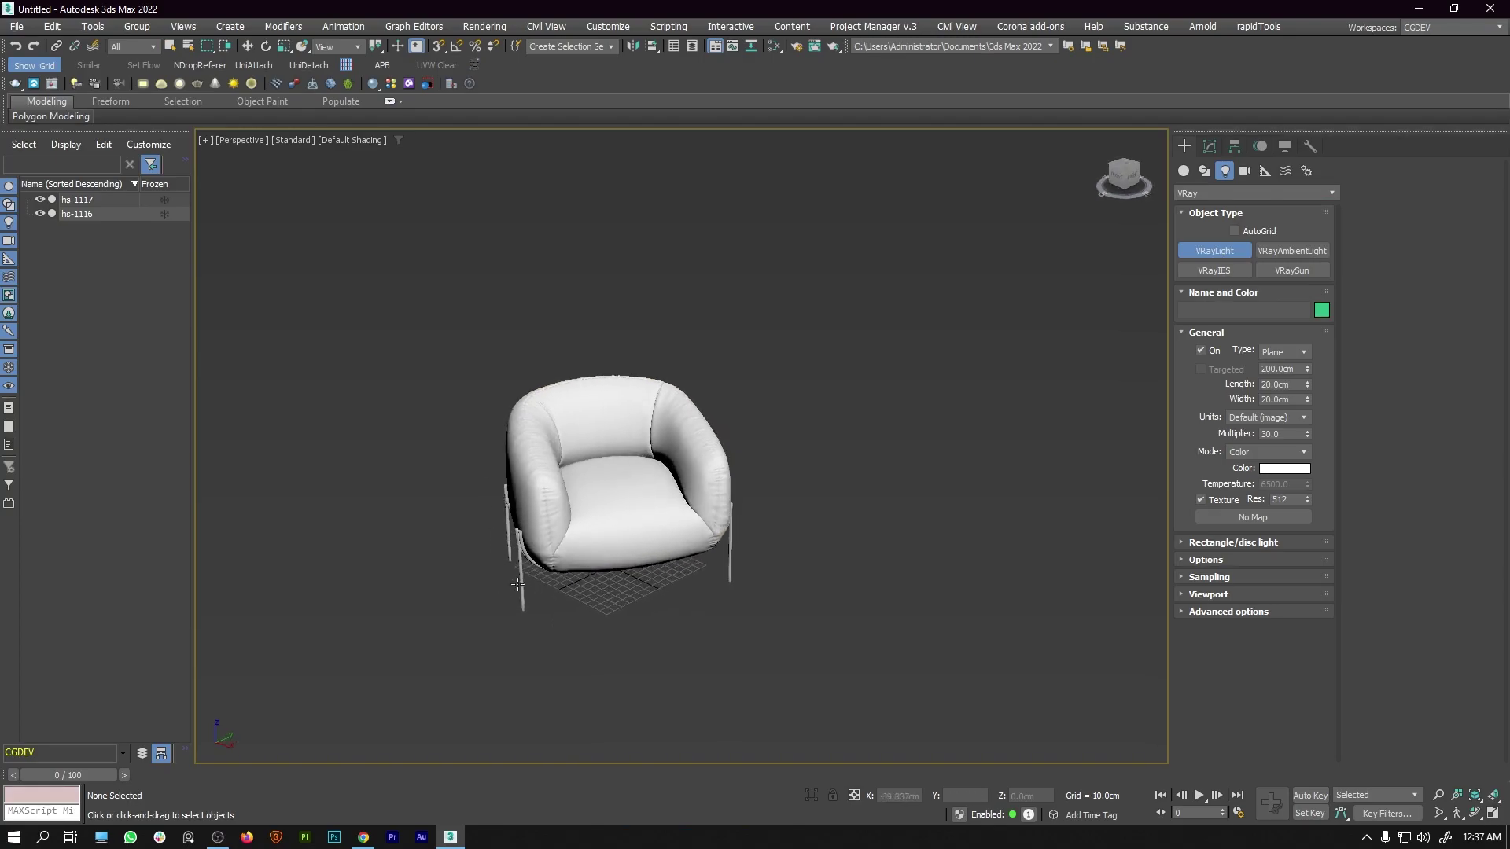
mouse_move(271, 373)
mouse_down()
mouse_move(301, 420)
mouse_move(293, 462)
mouse_up()
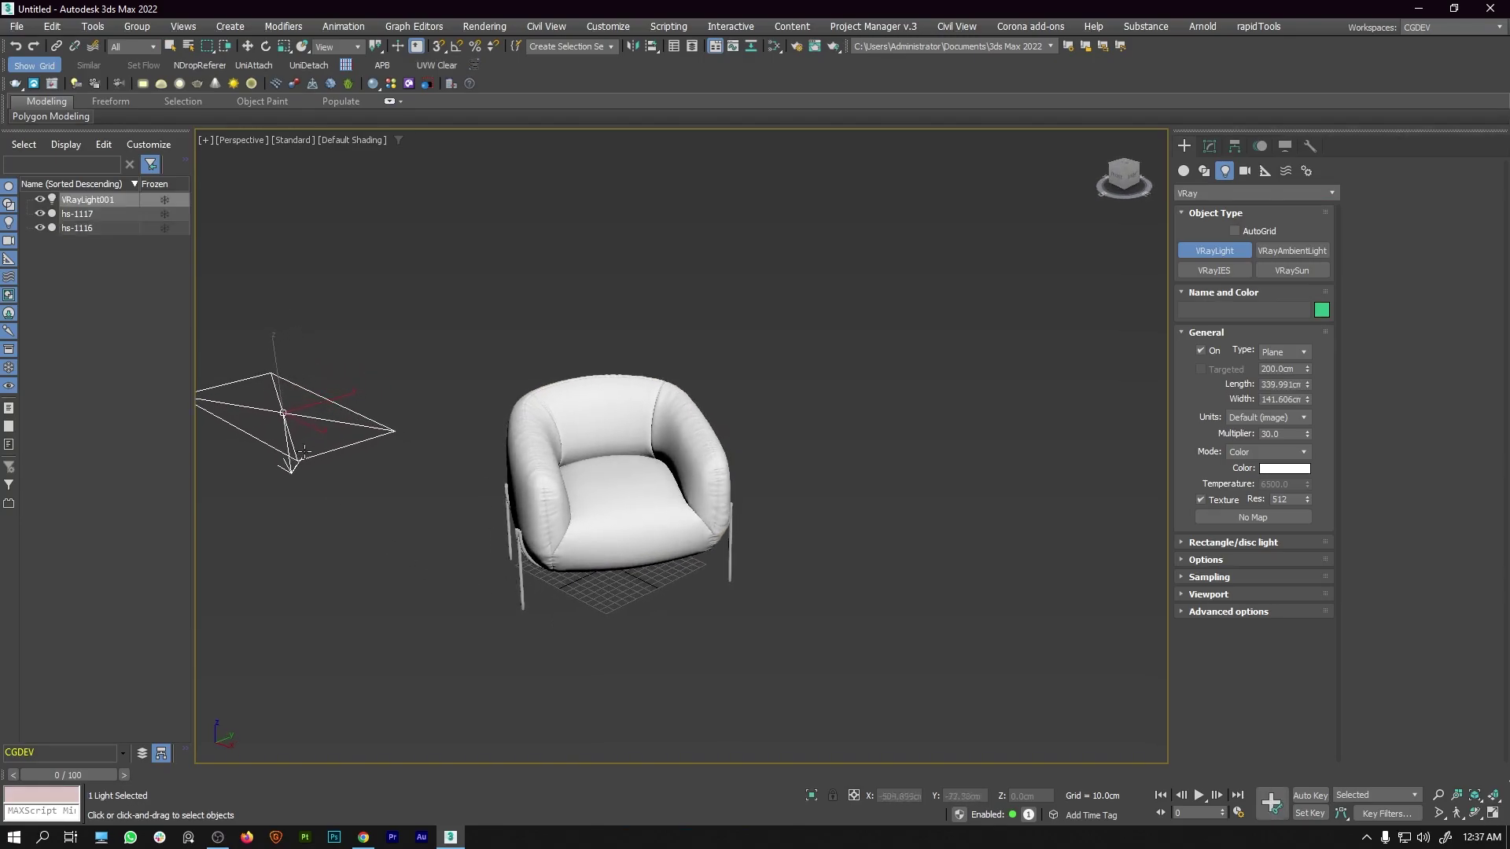
Change the new V-Ray light's type to Dome and finish light creation with the Move tool active.
mouse_move(551, 521)
middle_down()
mouse_move(611, 541)
mouse_move(671, 482)
mouse_move(677, 512)
middle_up()
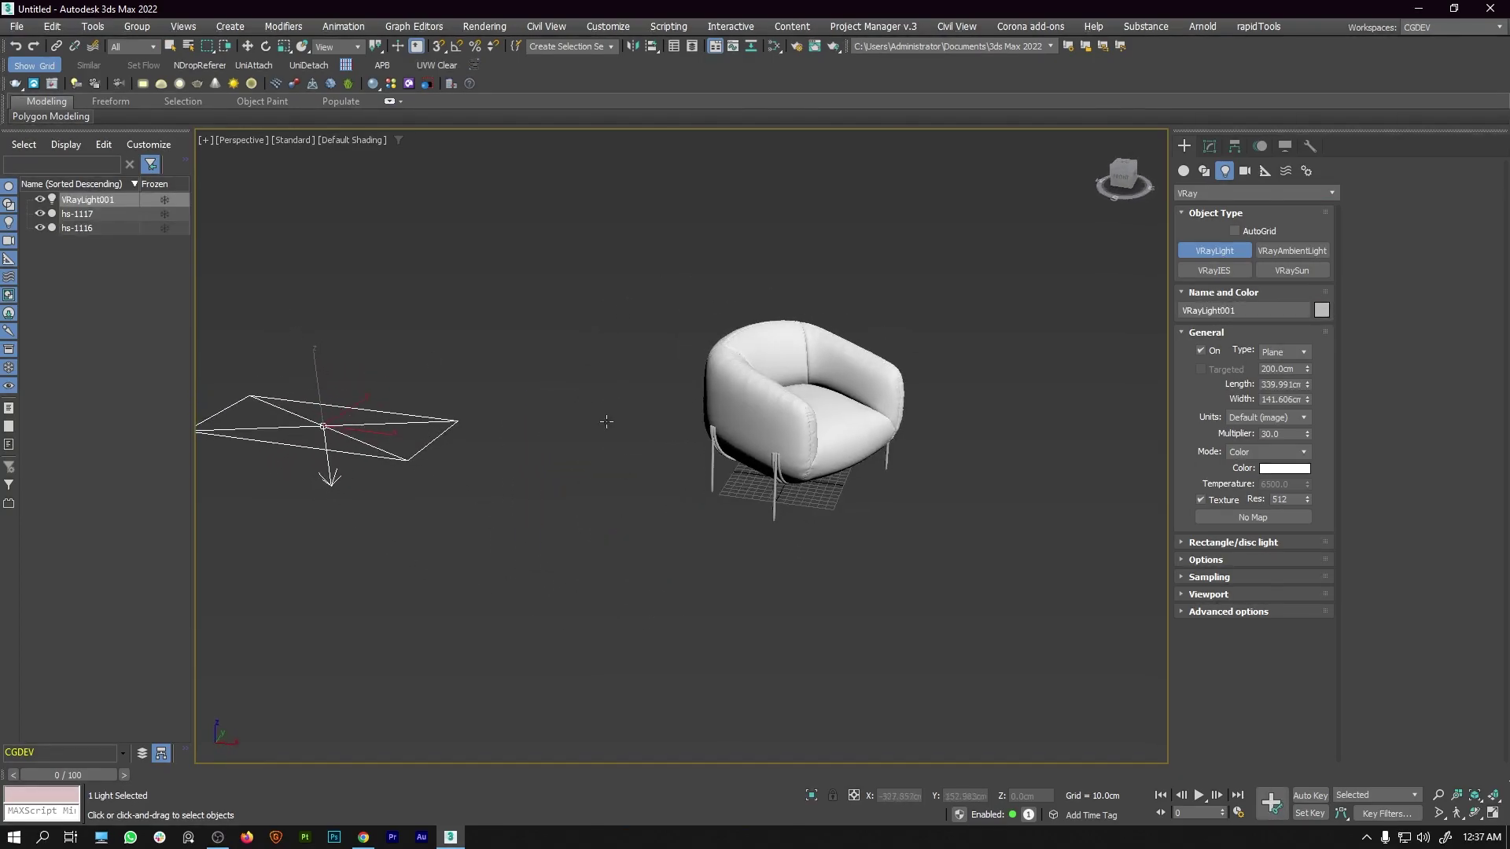
middle_drag(816, 508, 764, 478)
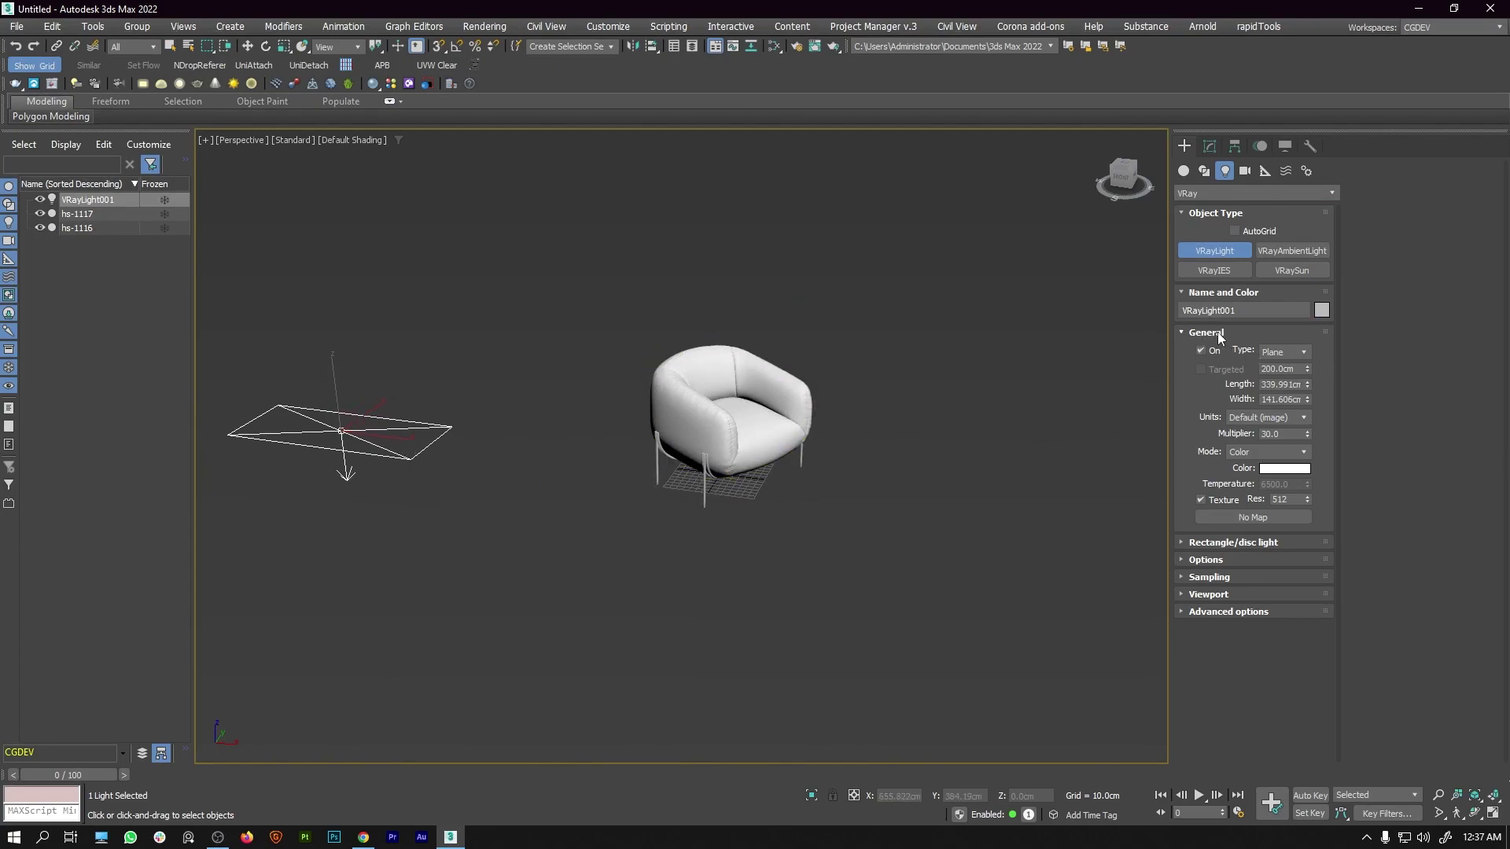
click(1281, 352)
click(1274, 383)
alt+middle_drag(768, 502, 755, 500)
key(w)
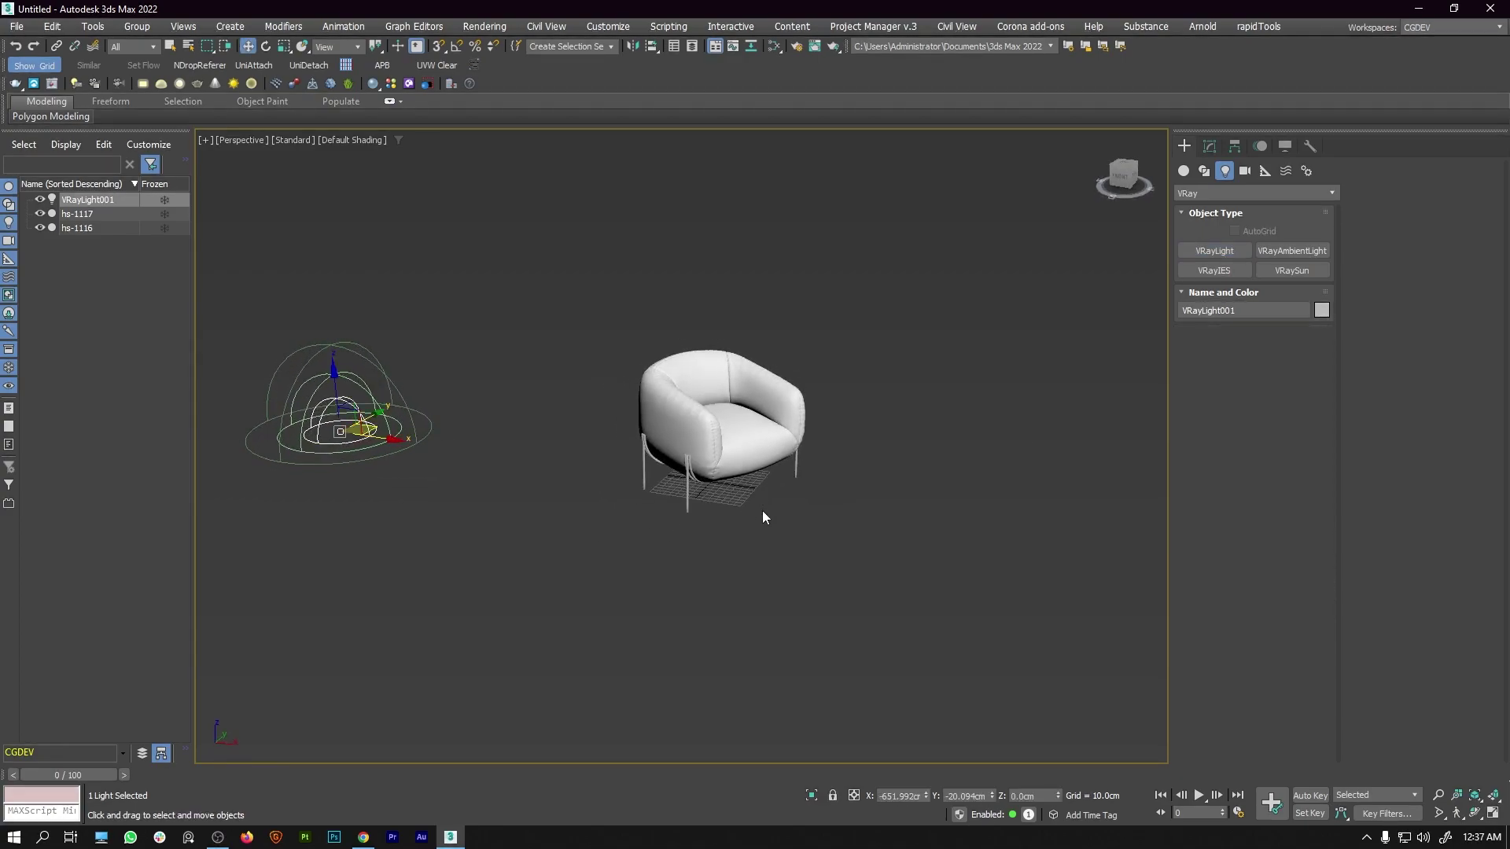
Find the HDRI Environment map by searching "hdri" in the Slate Material Editor and add it, bringing up its file selection.
click(767, 49)
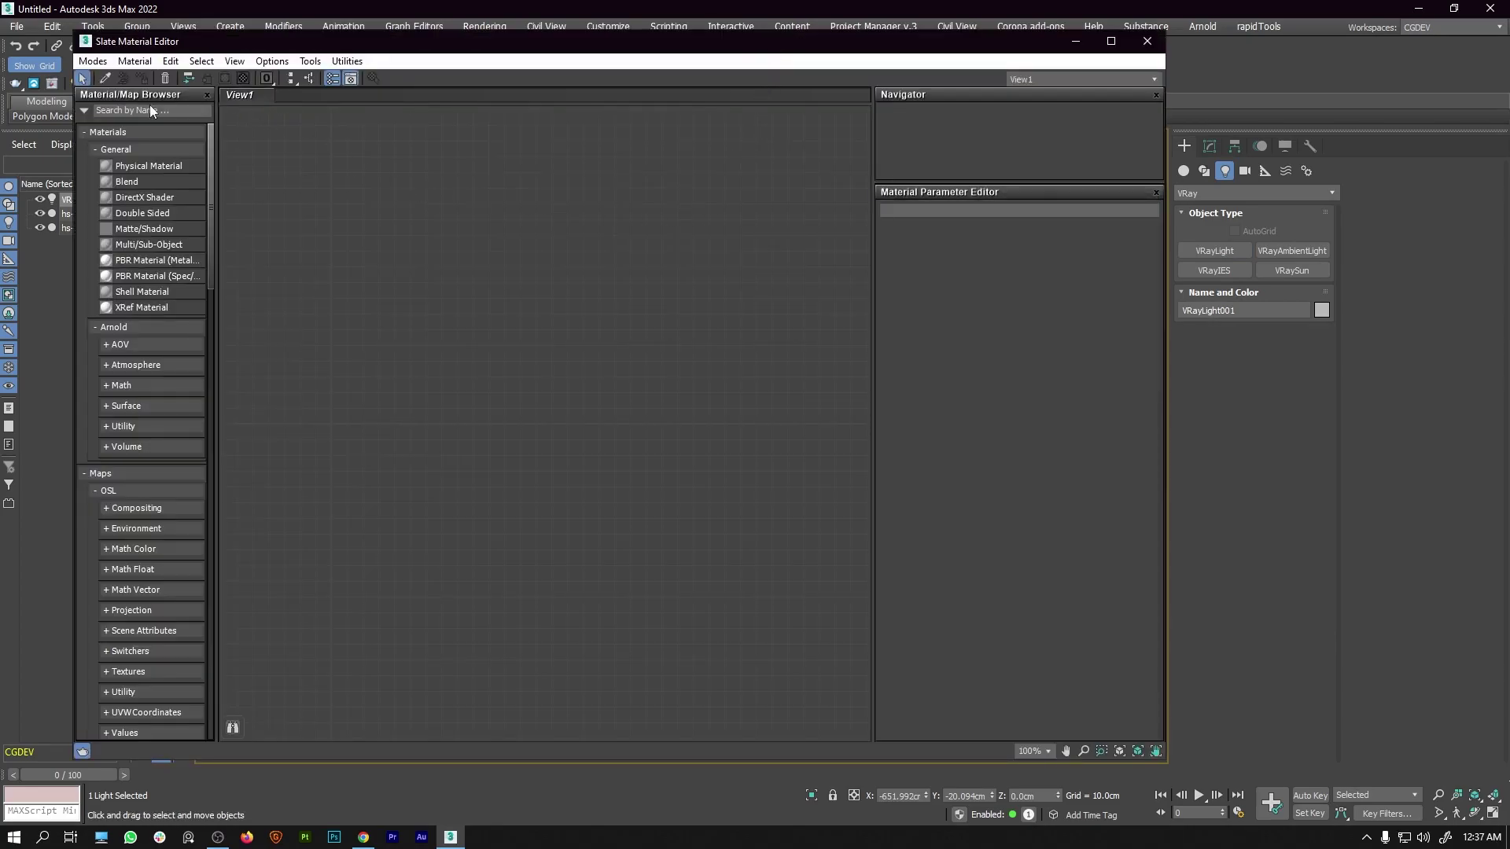
click(118, 112)
text(hdri)
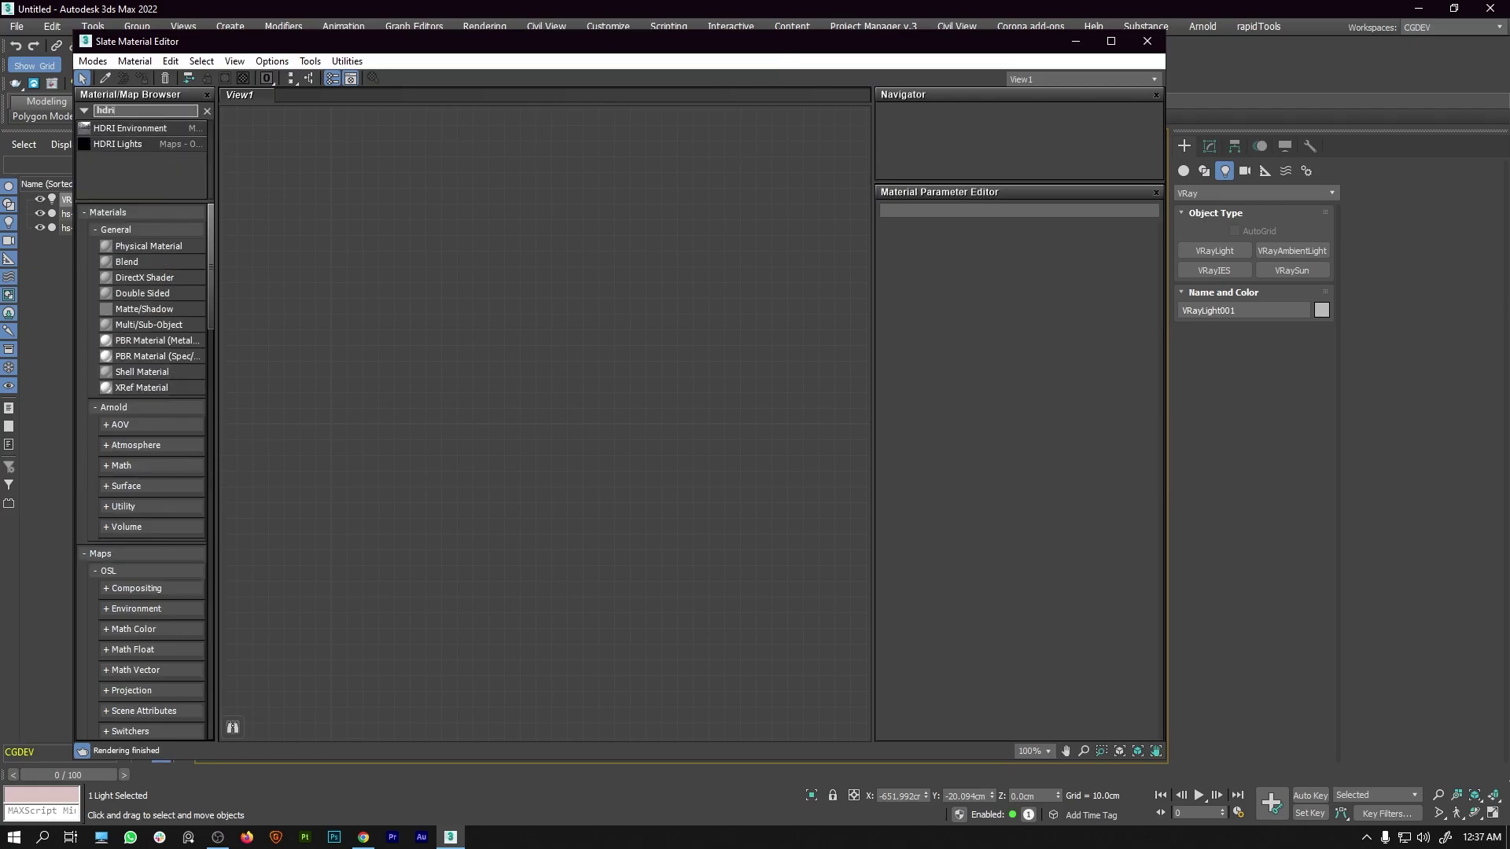
click(143, 129)
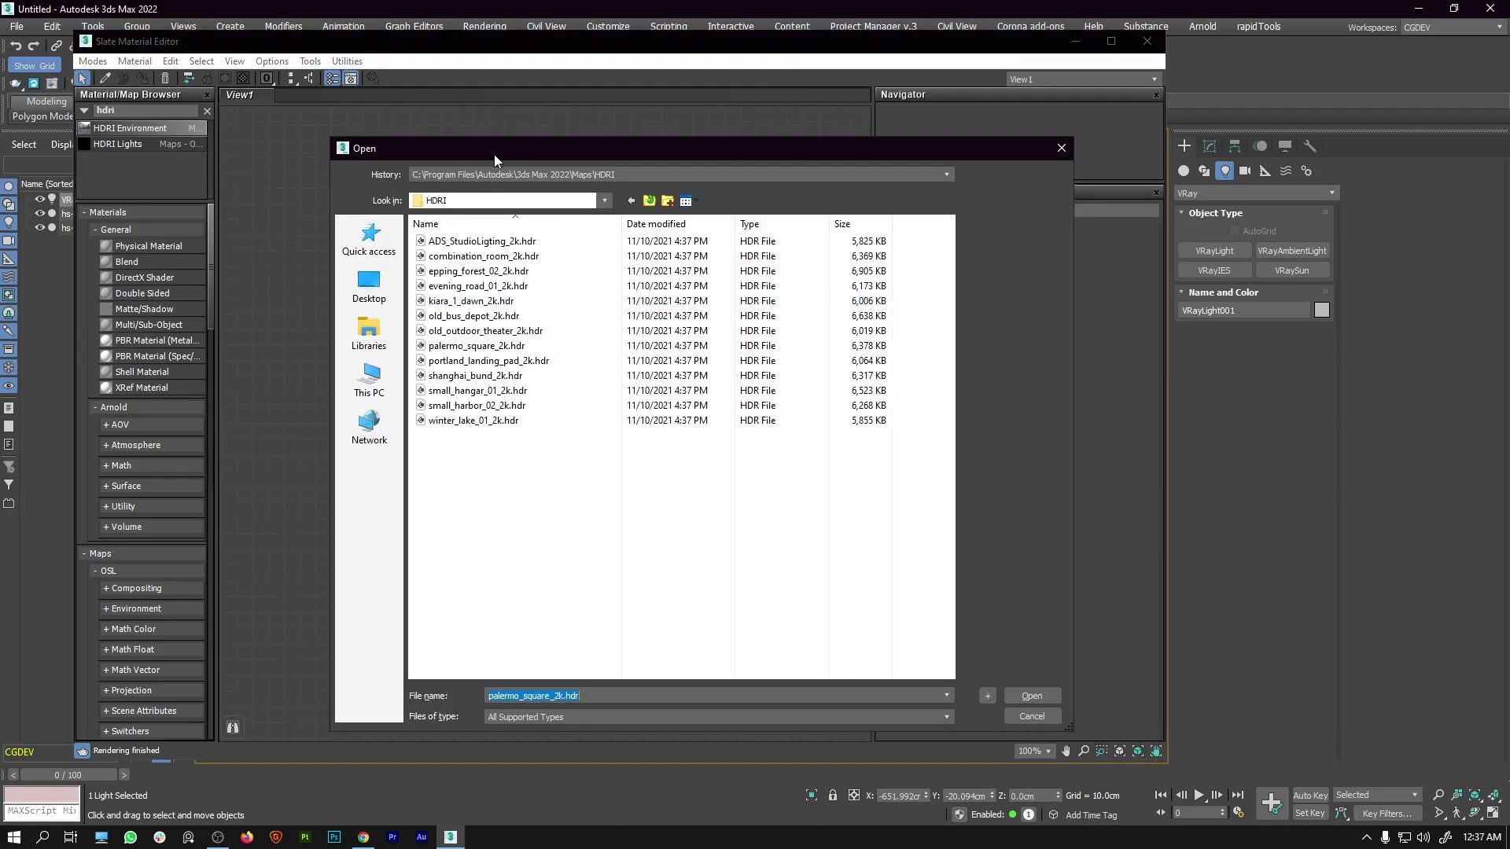
drag(494, 154, 461, 151)
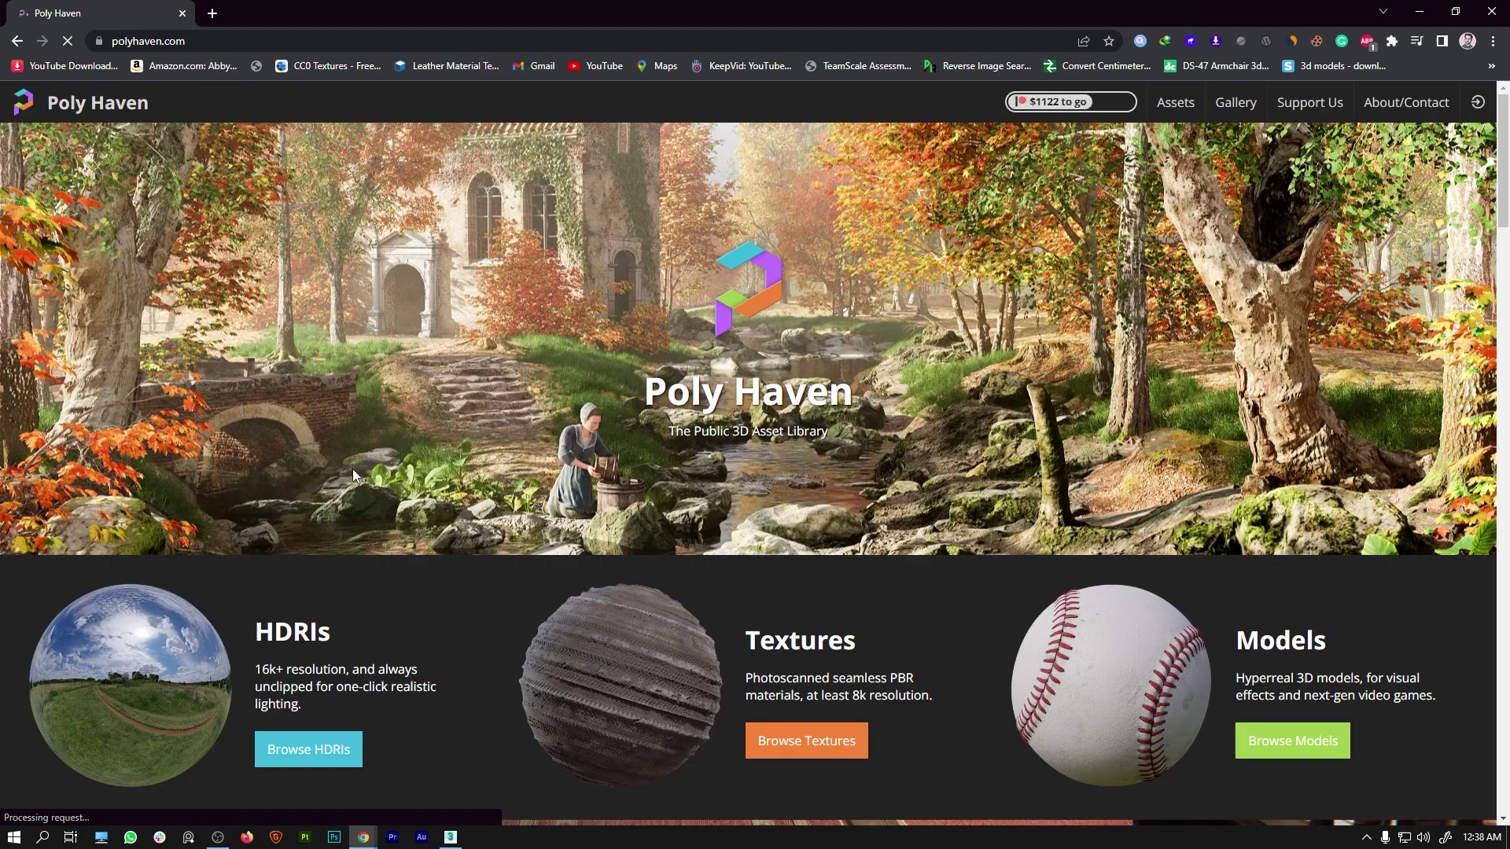
Browse the Studio HDRIs on Poly Haven, view the Studio Small 08 page, and return to 3ds Max.
scroll(352, 468, down, 2)
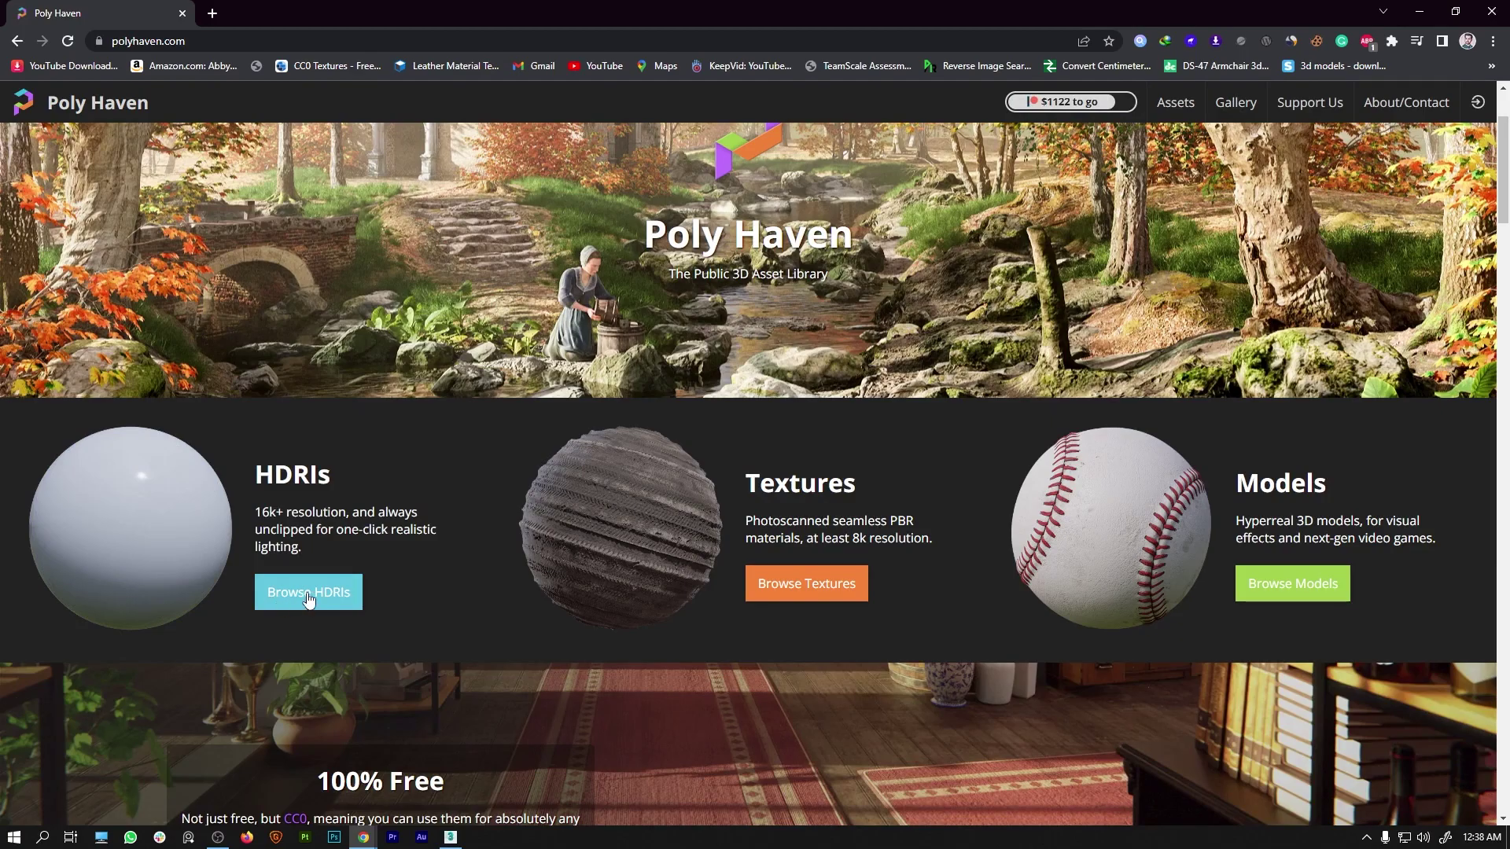
click(309, 595)
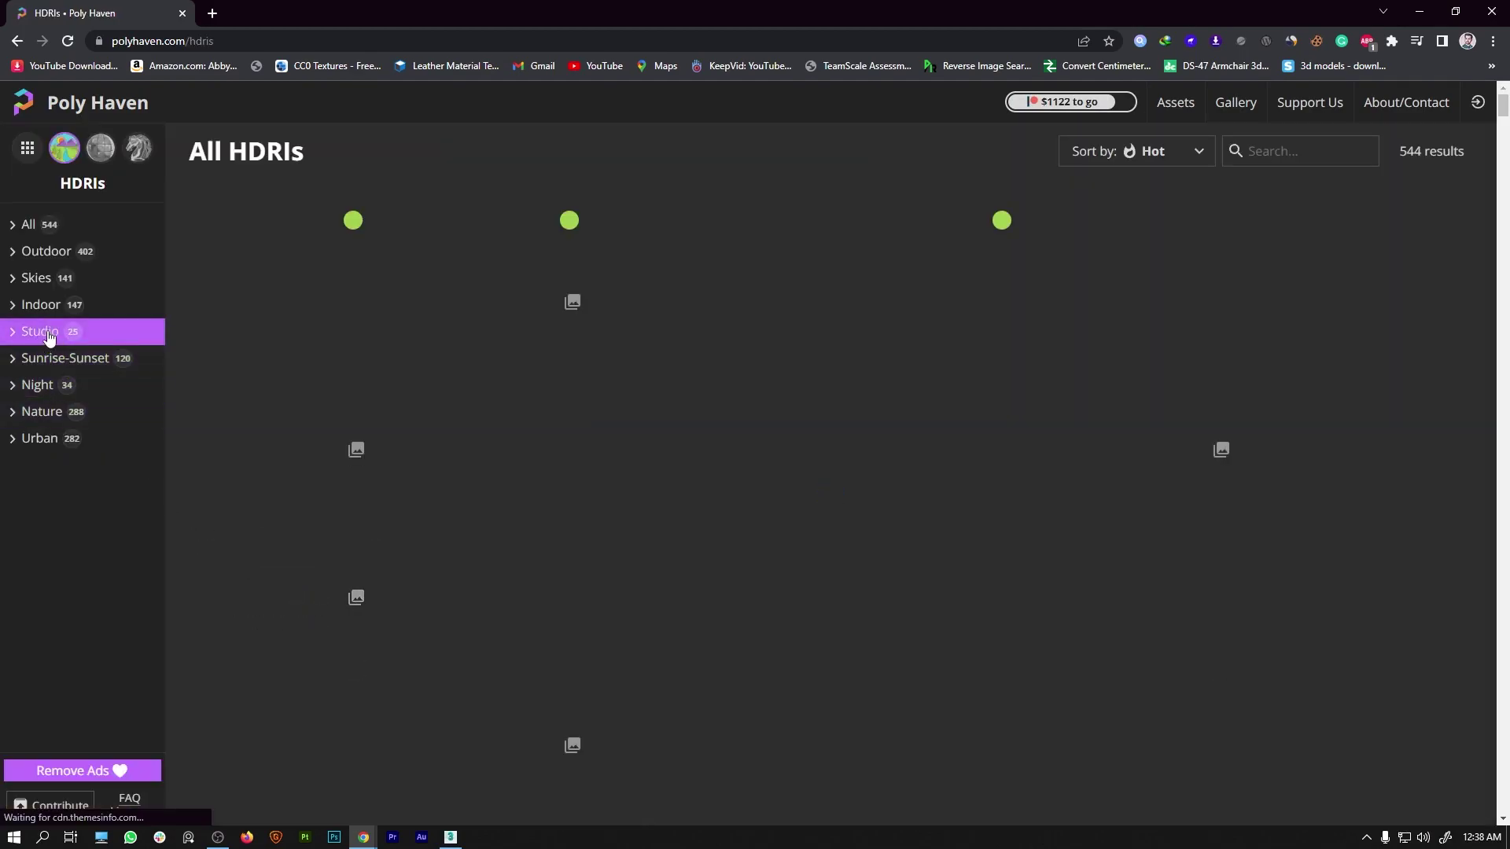
click(37, 335)
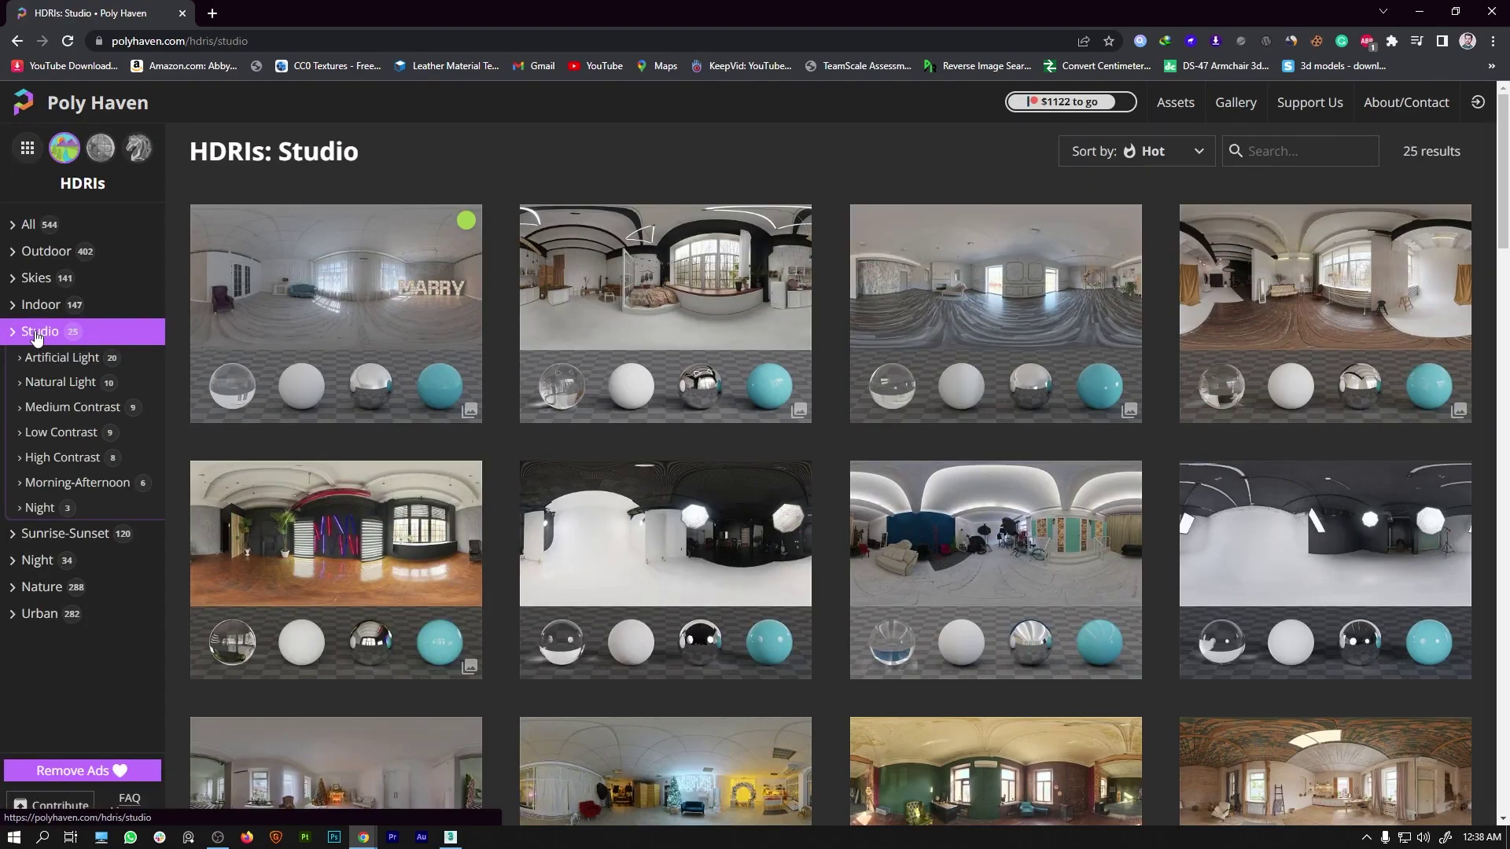
scroll(747, 432, down, 1)
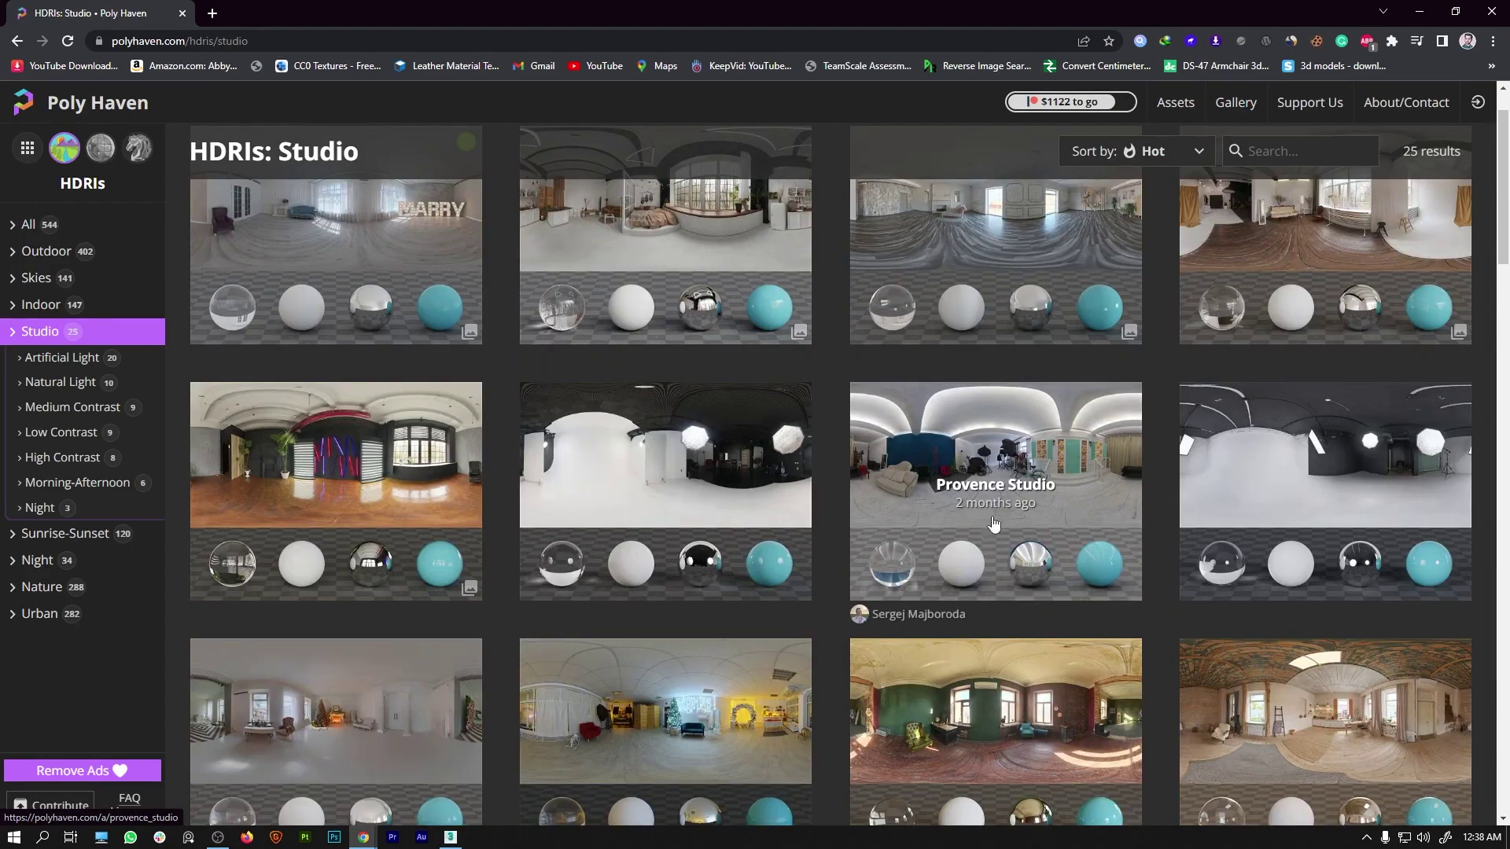
click(1317, 464)
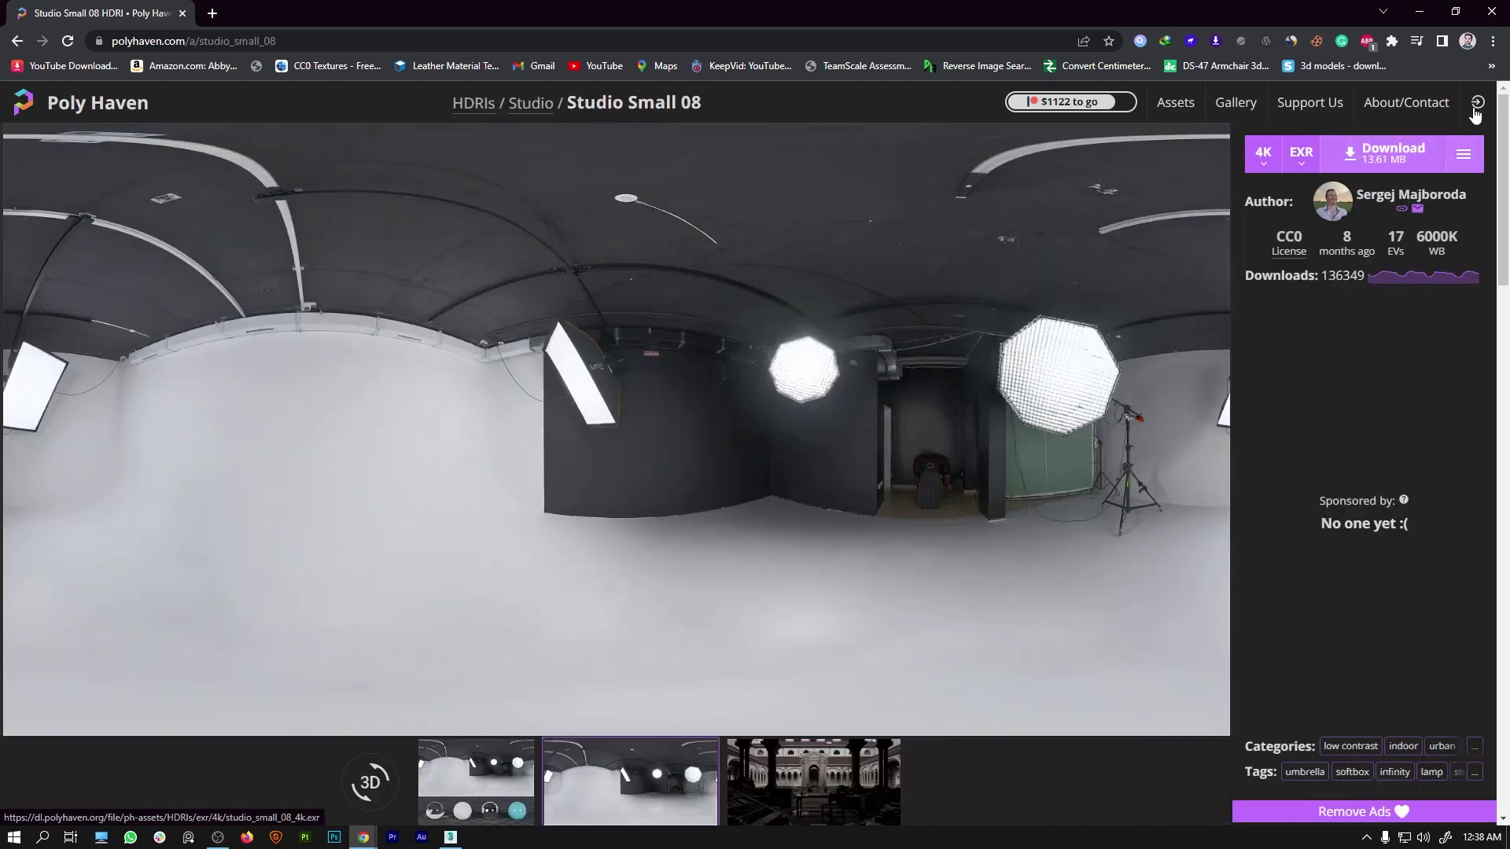
click(1427, 11)
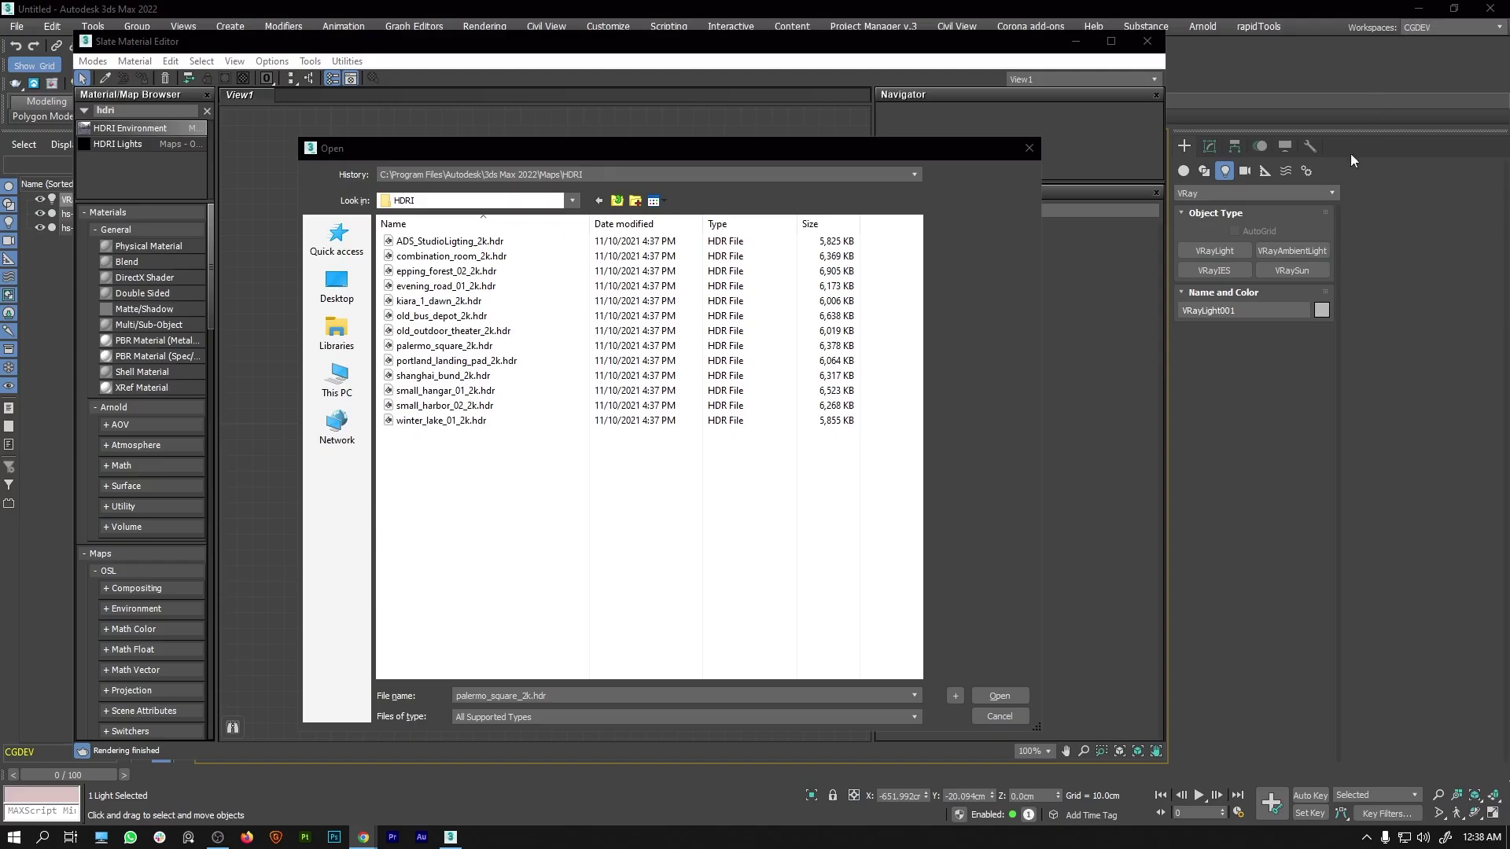
Load studio_small_08_4k.exr from the Downloads folder into the HDRI Environment map.
click(311, 279)
double_click(617, 255)
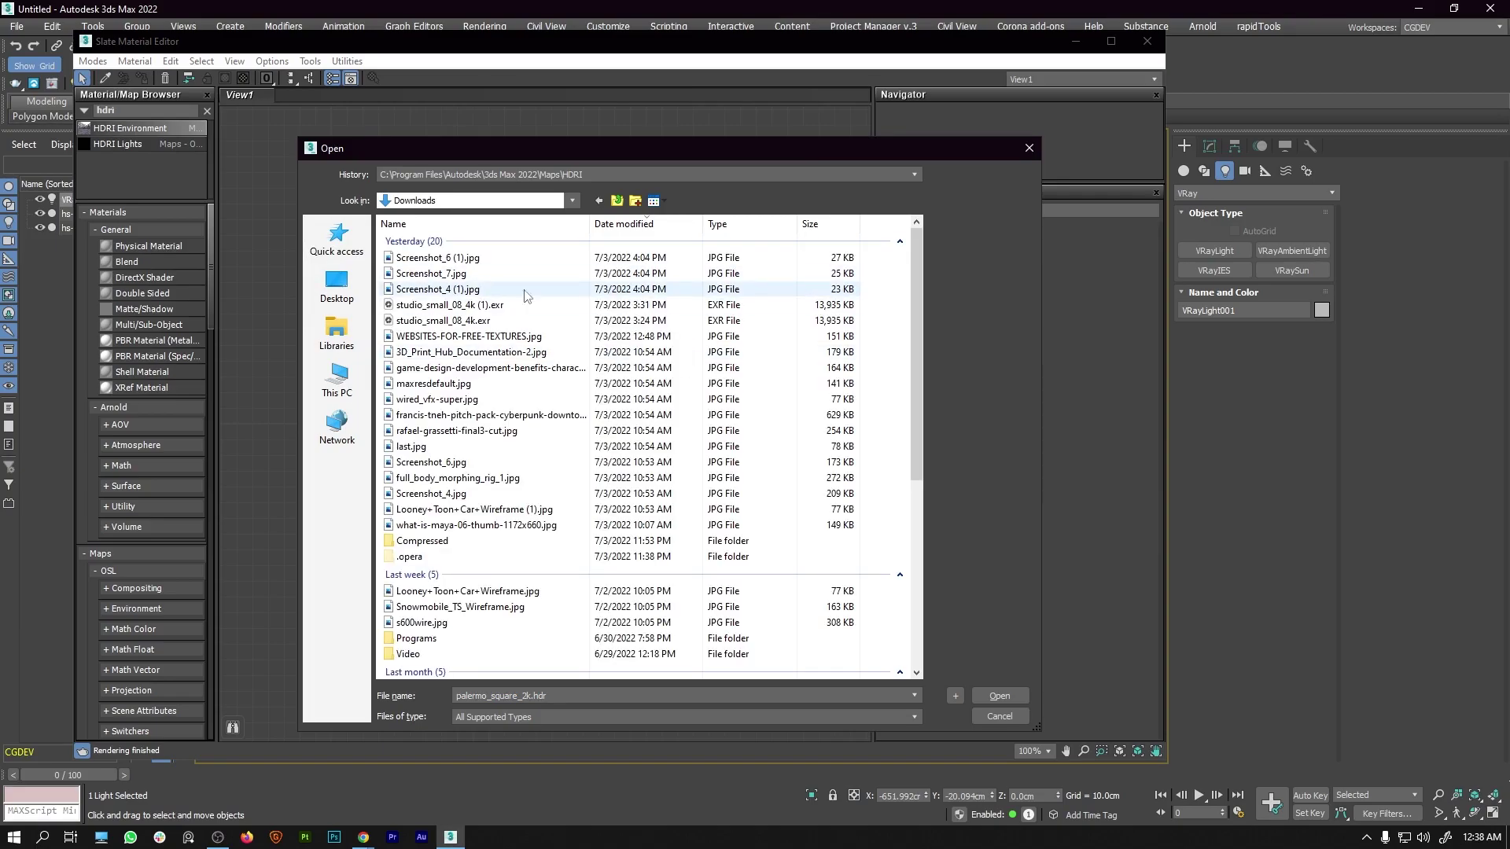
double_click(442, 320)
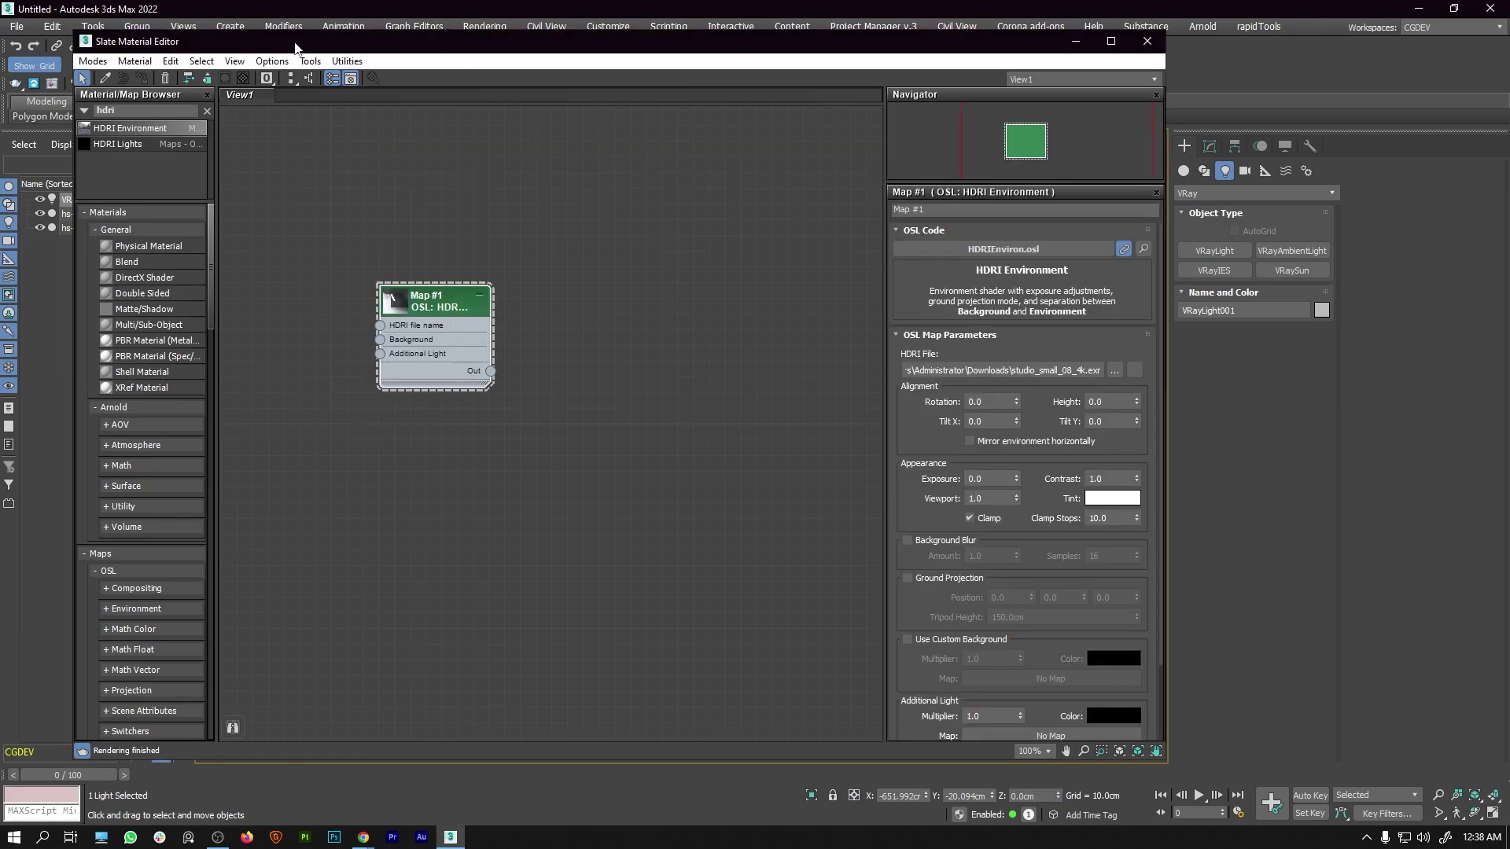
Assign the HDRI Environment map as an instance to the dome light's texture, keeping the material editor clear of the light's parameters.
drag(296, 47, 331, 45)
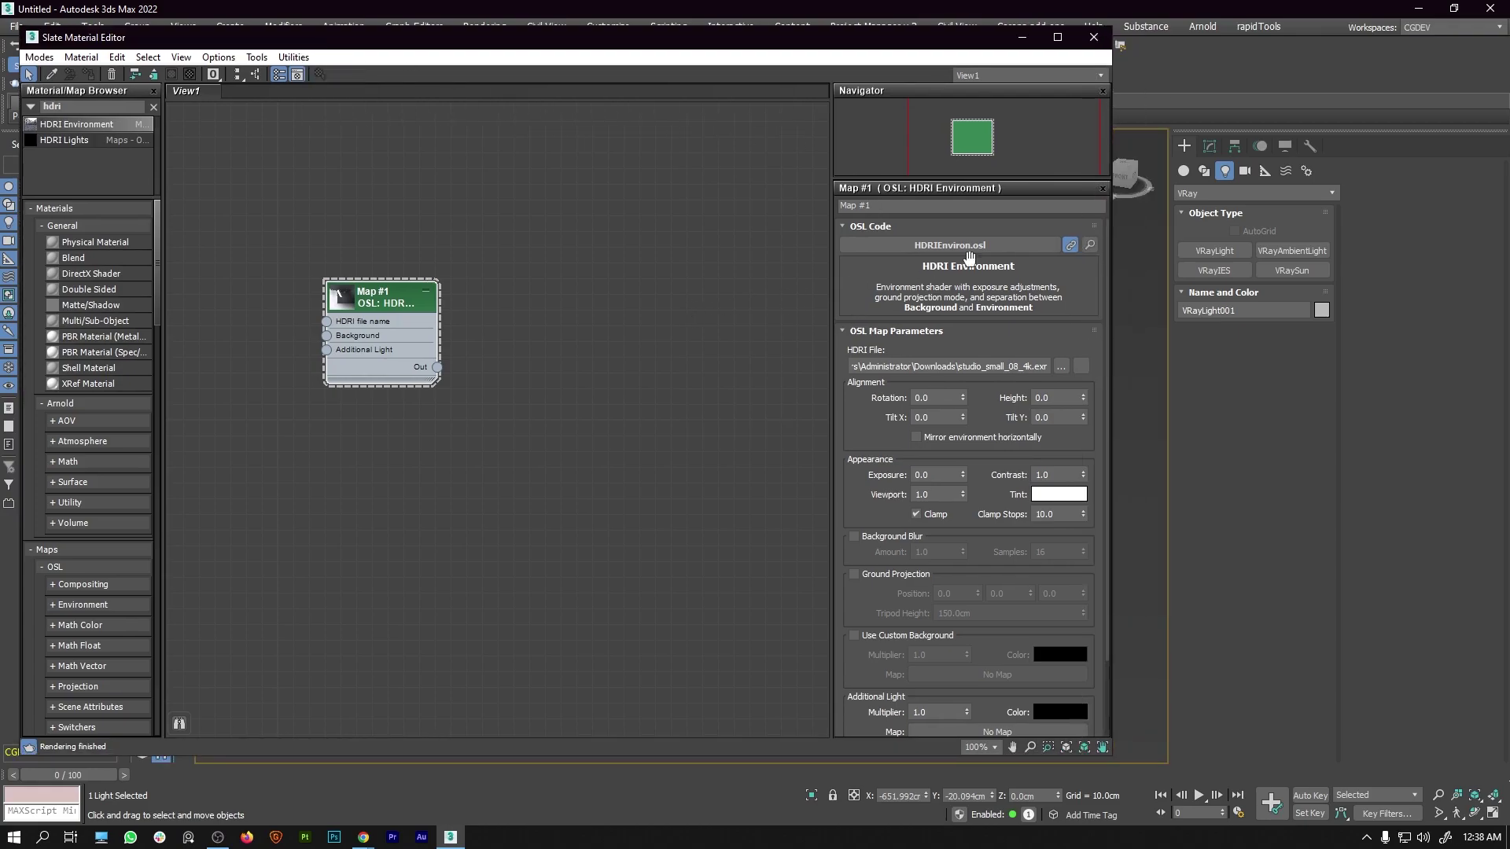
drag(1111, 30, 737, 146)
drag(420, 155, 975, 150)
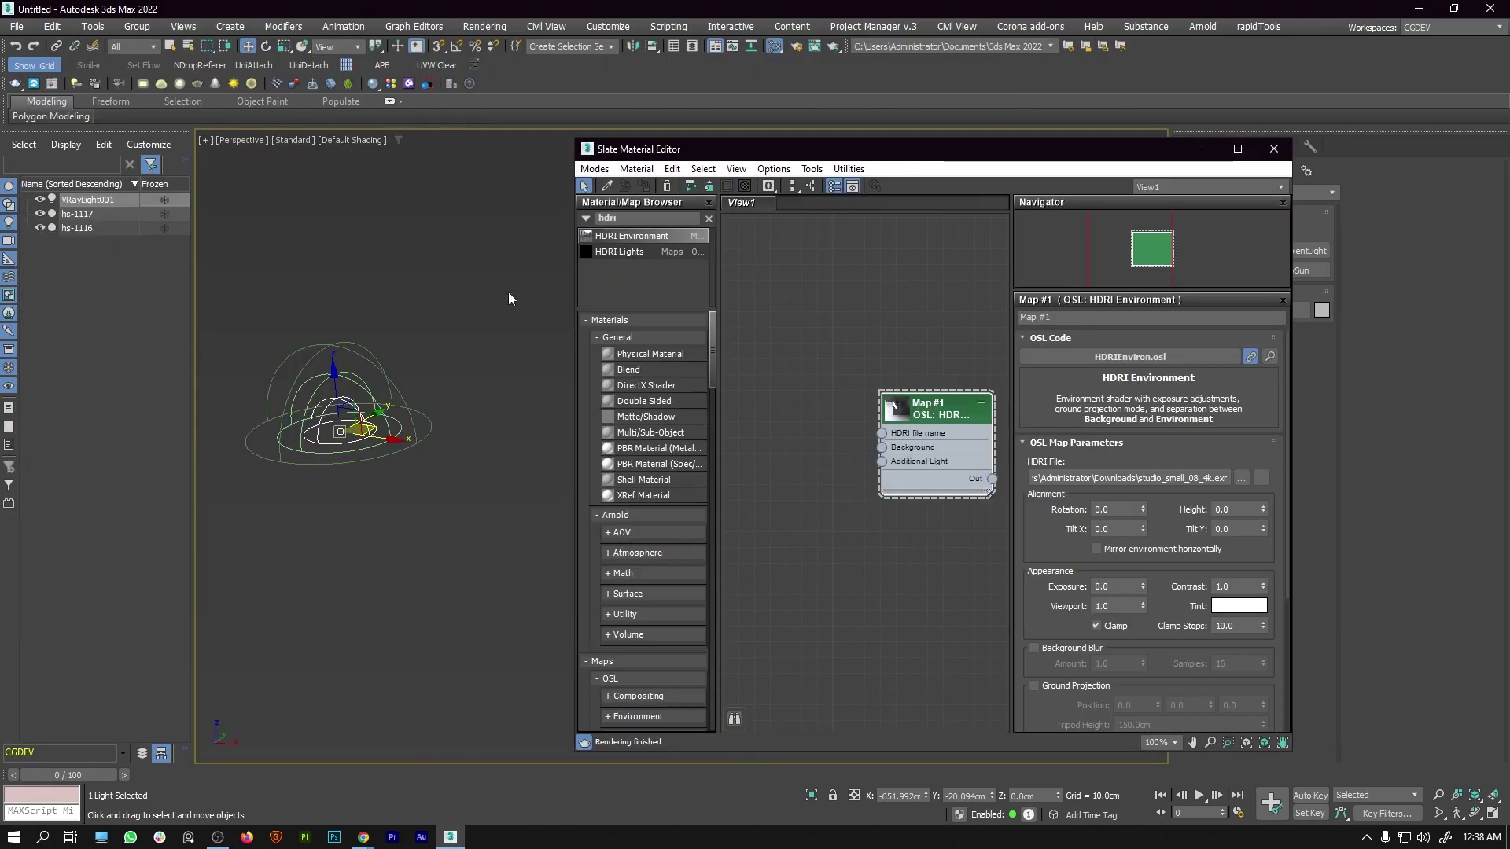
drag(311, 270, 463, 521)
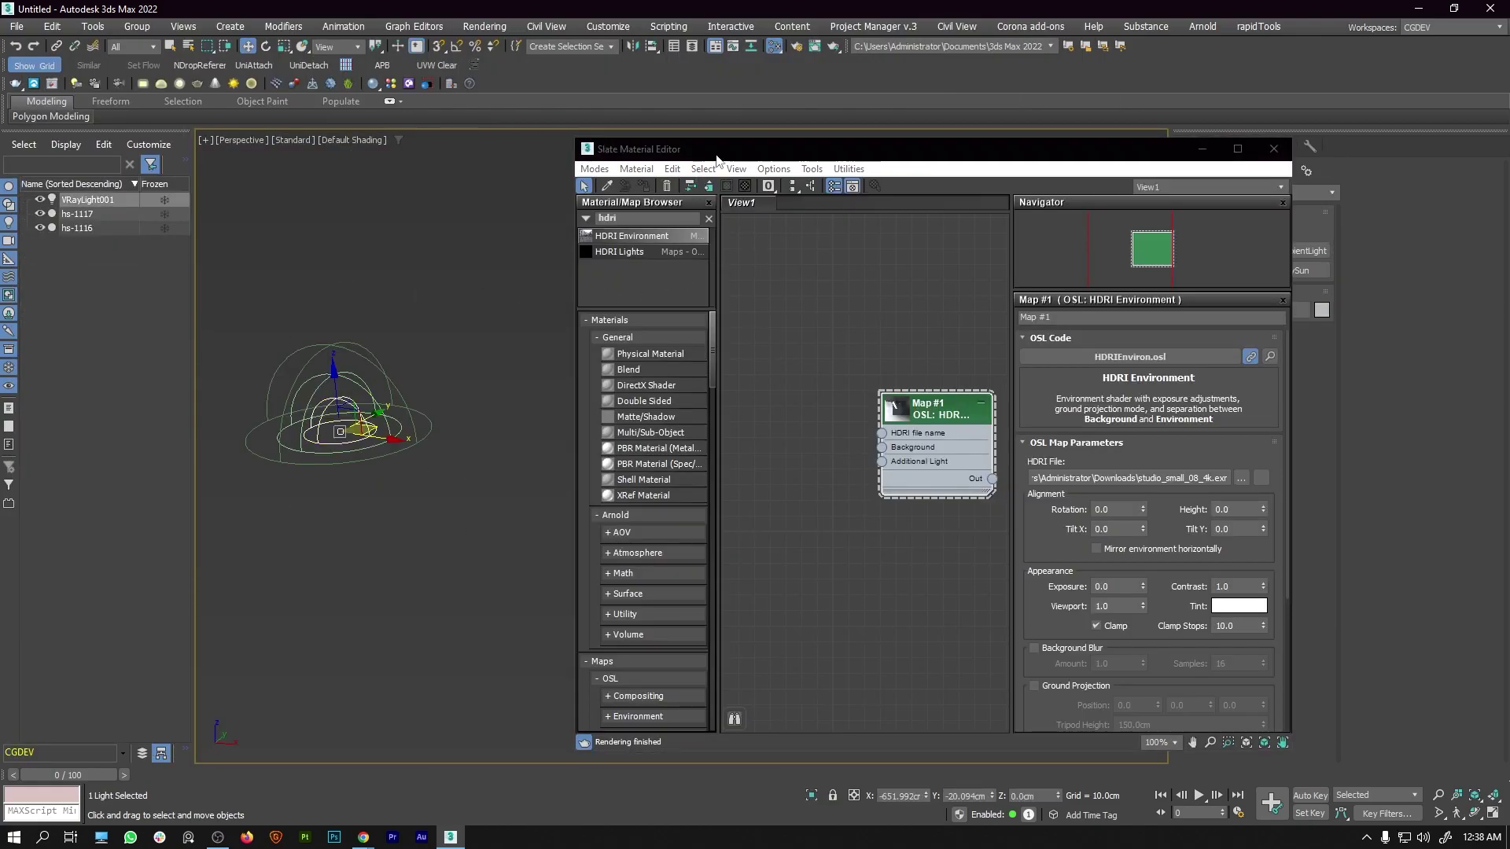
drag(714, 156, 205, 142)
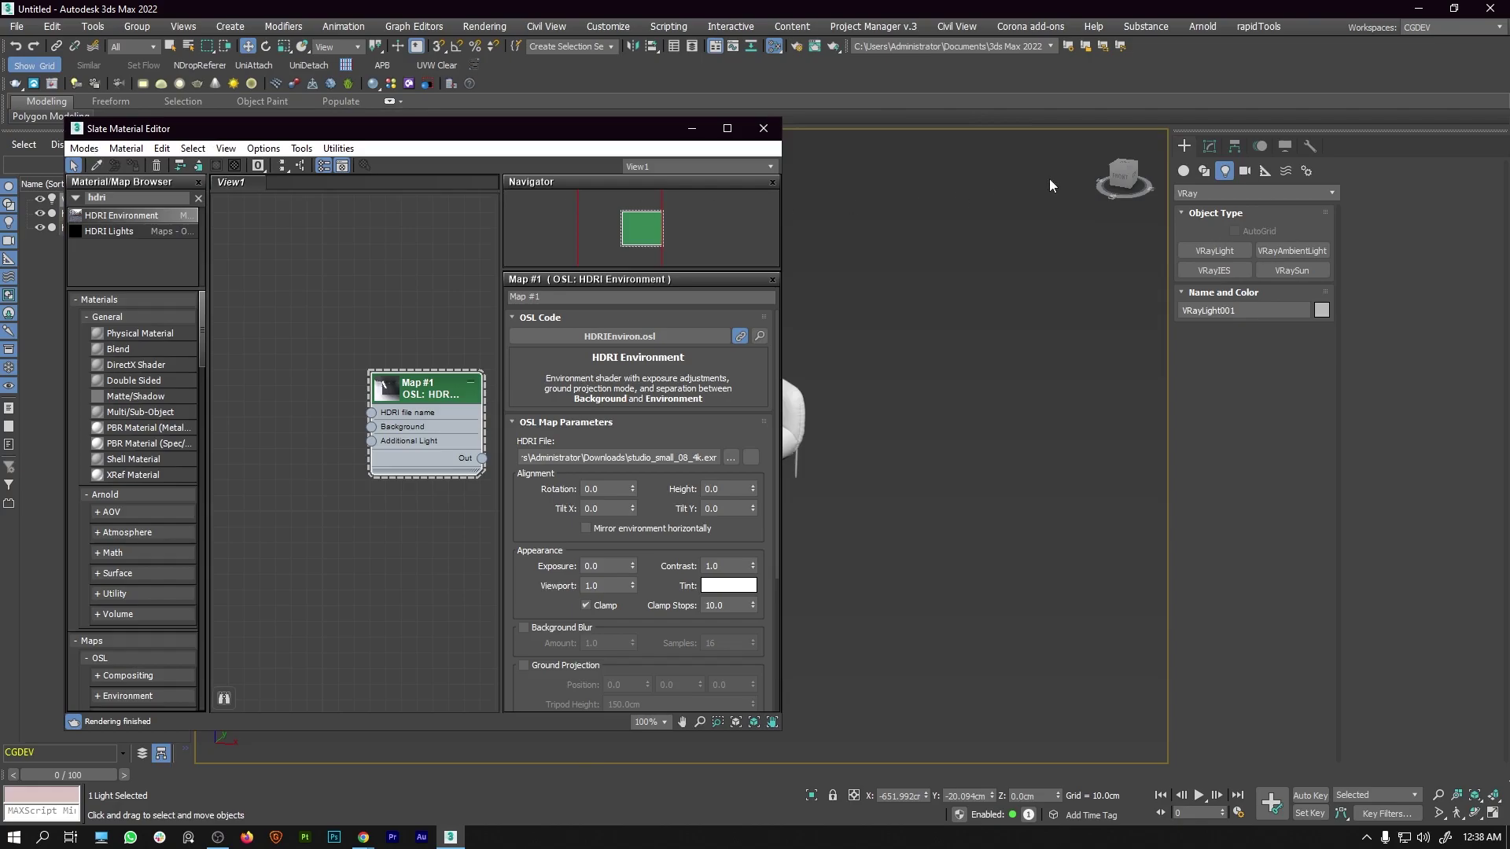
click(1210, 146)
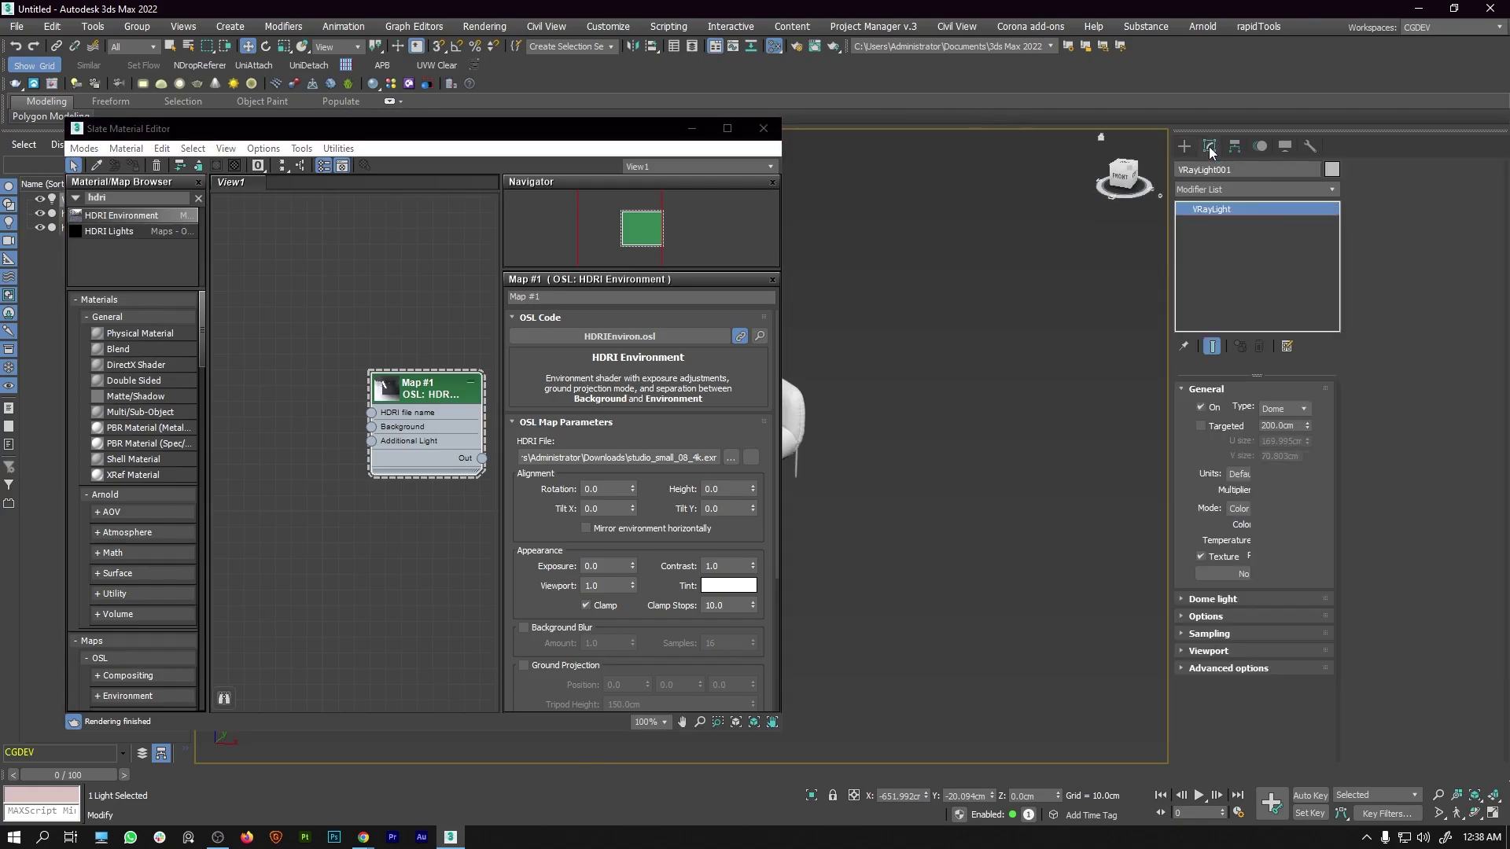
drag(424, 405, 330, 389)
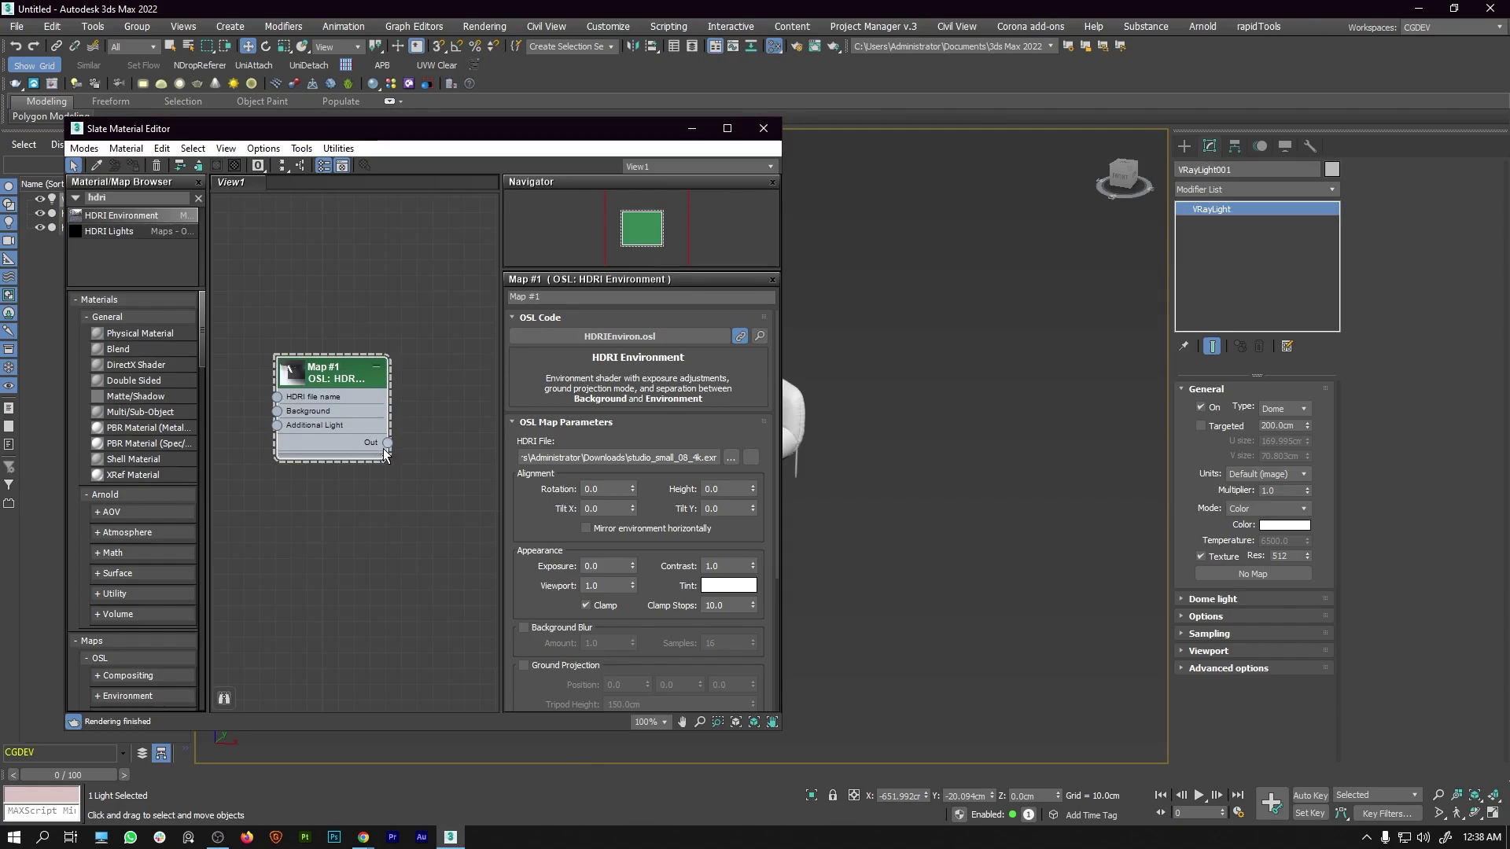
drag(388, 443, 1241, 576)
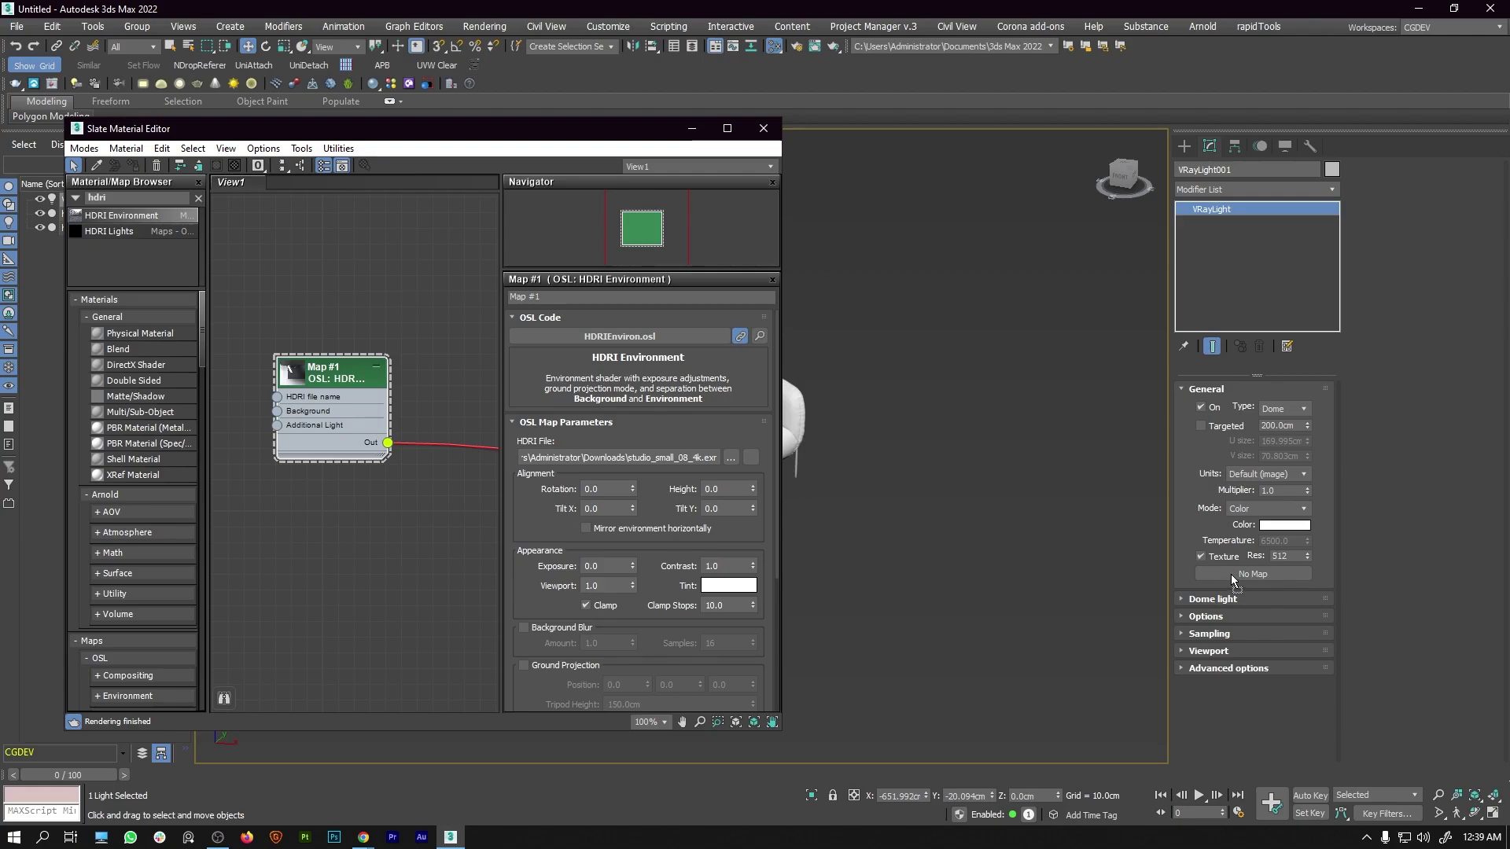
drag(1231, 578, 1232, 578)
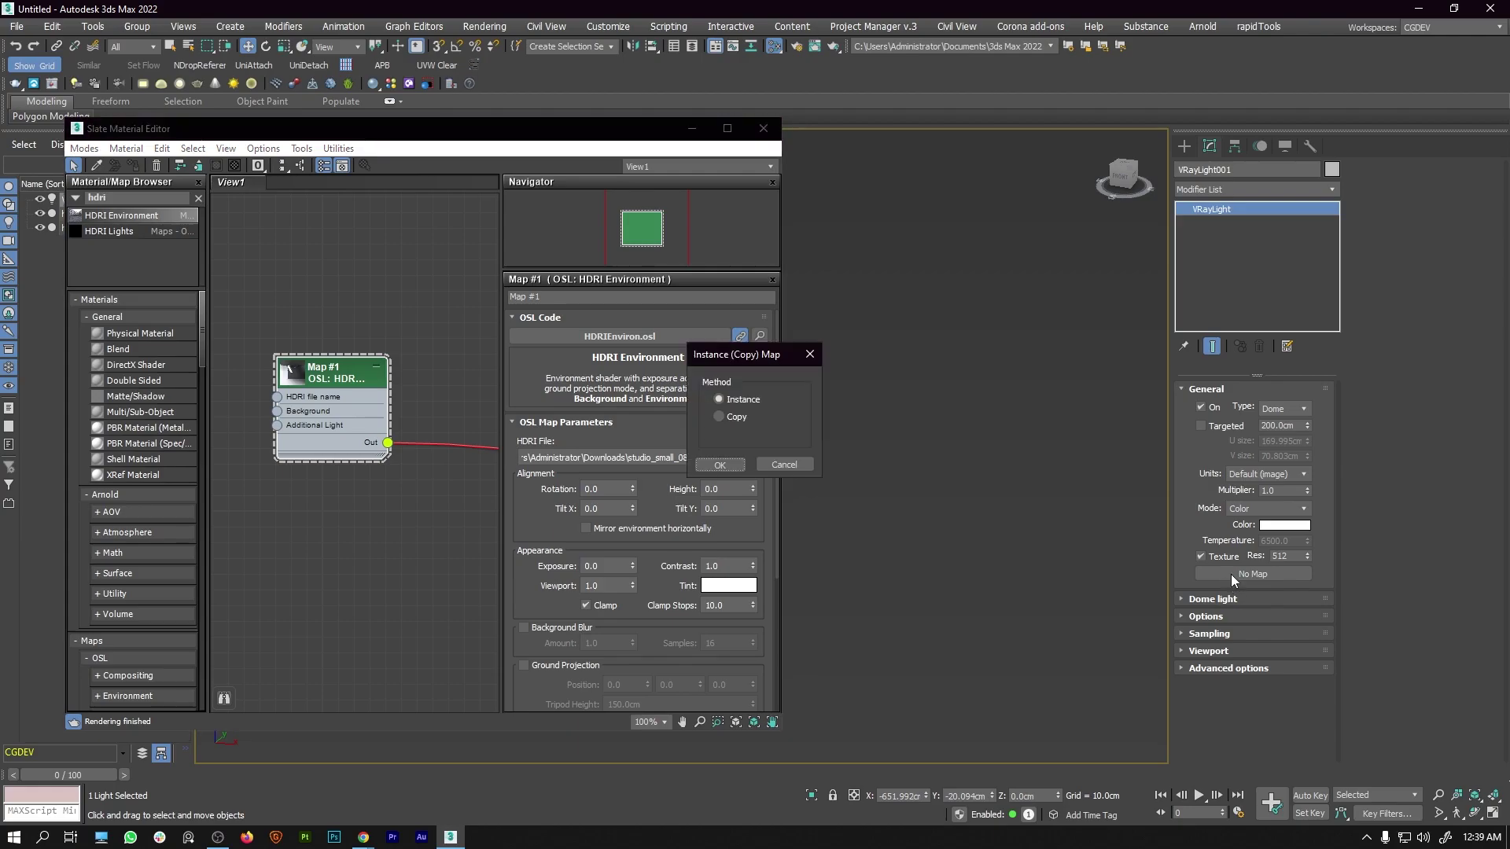
click(711, 466)
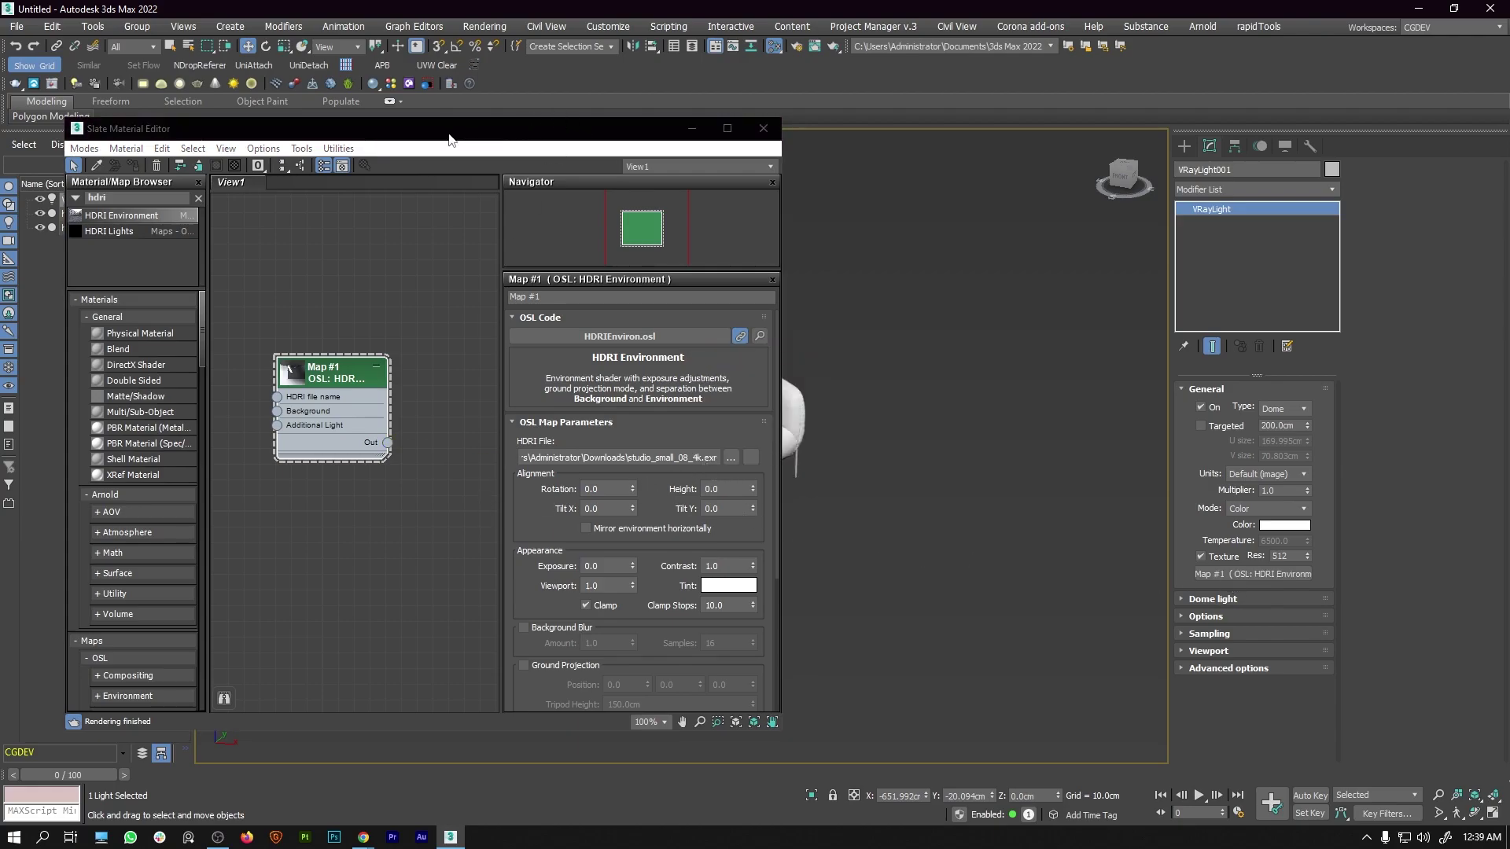
Move the Slate Material Editor off the object list and minimize it to clear the viewport.
drag(450, 134, 781, 147)
drag(638, 151, 557, 146)
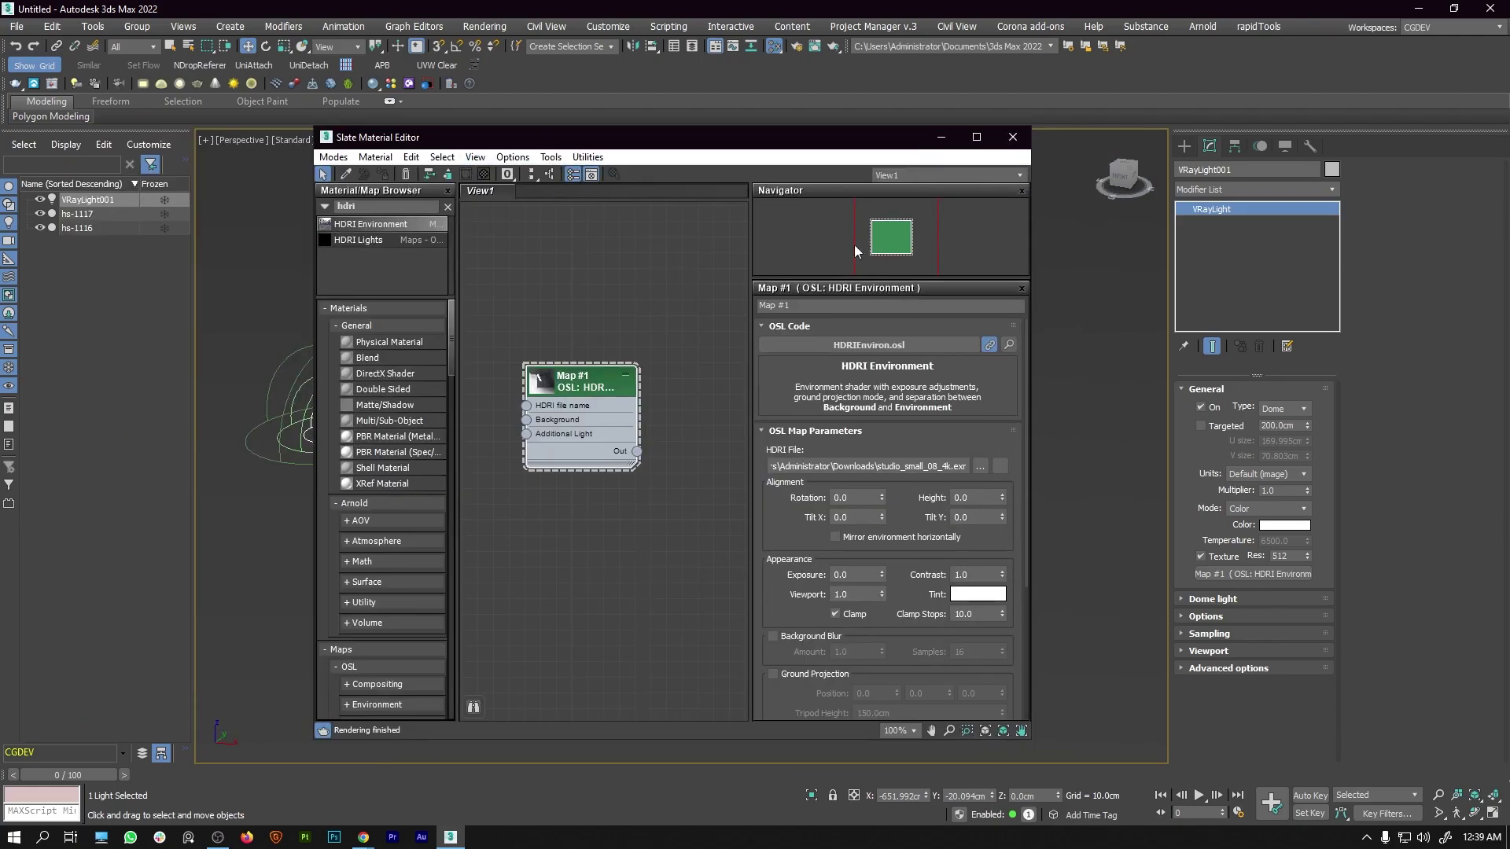
drag(664, 143, 588, 142)
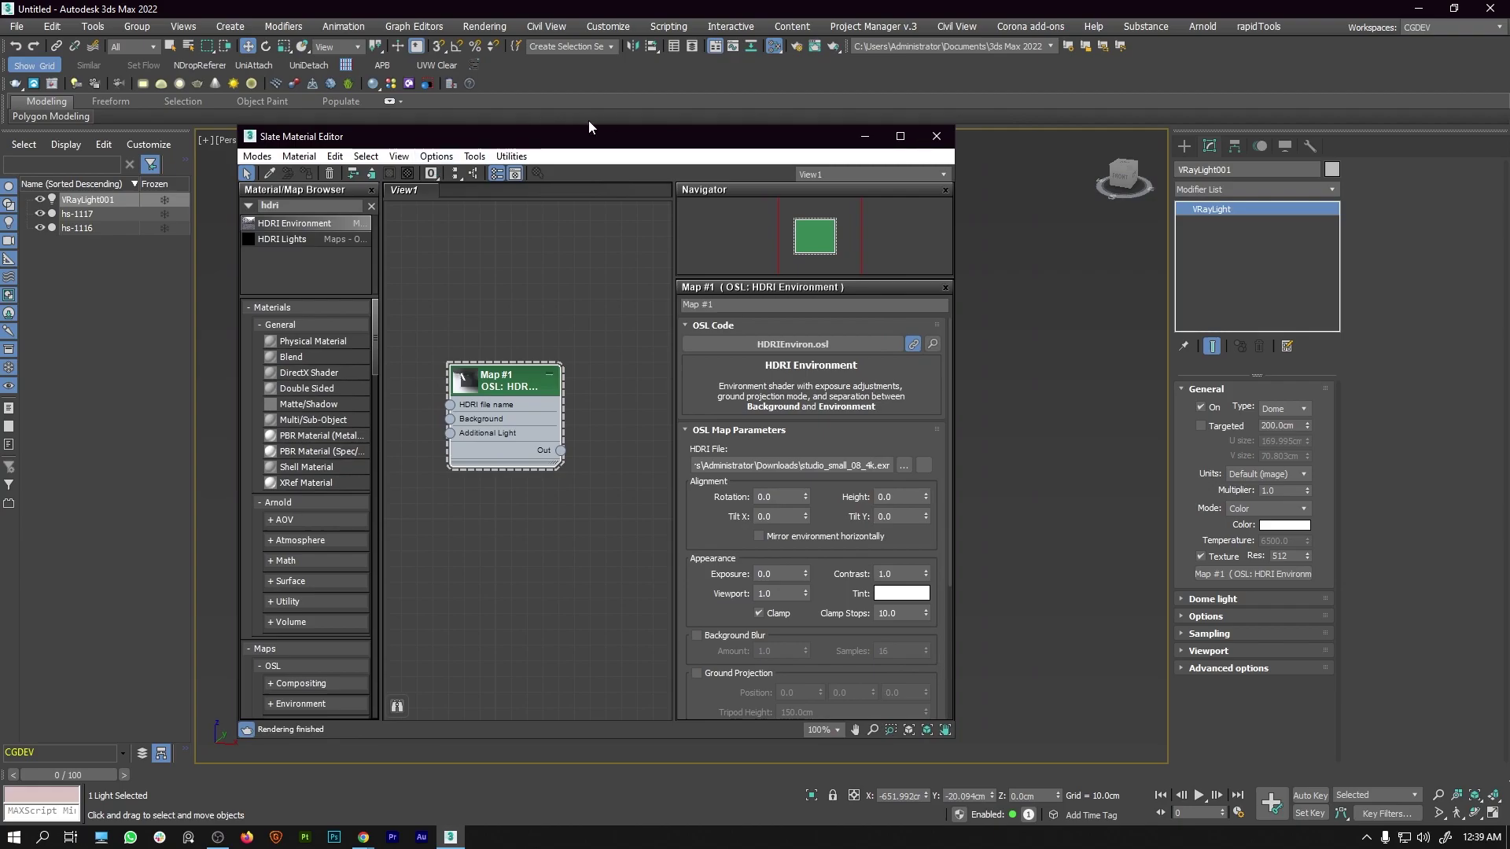
click(864, 138)
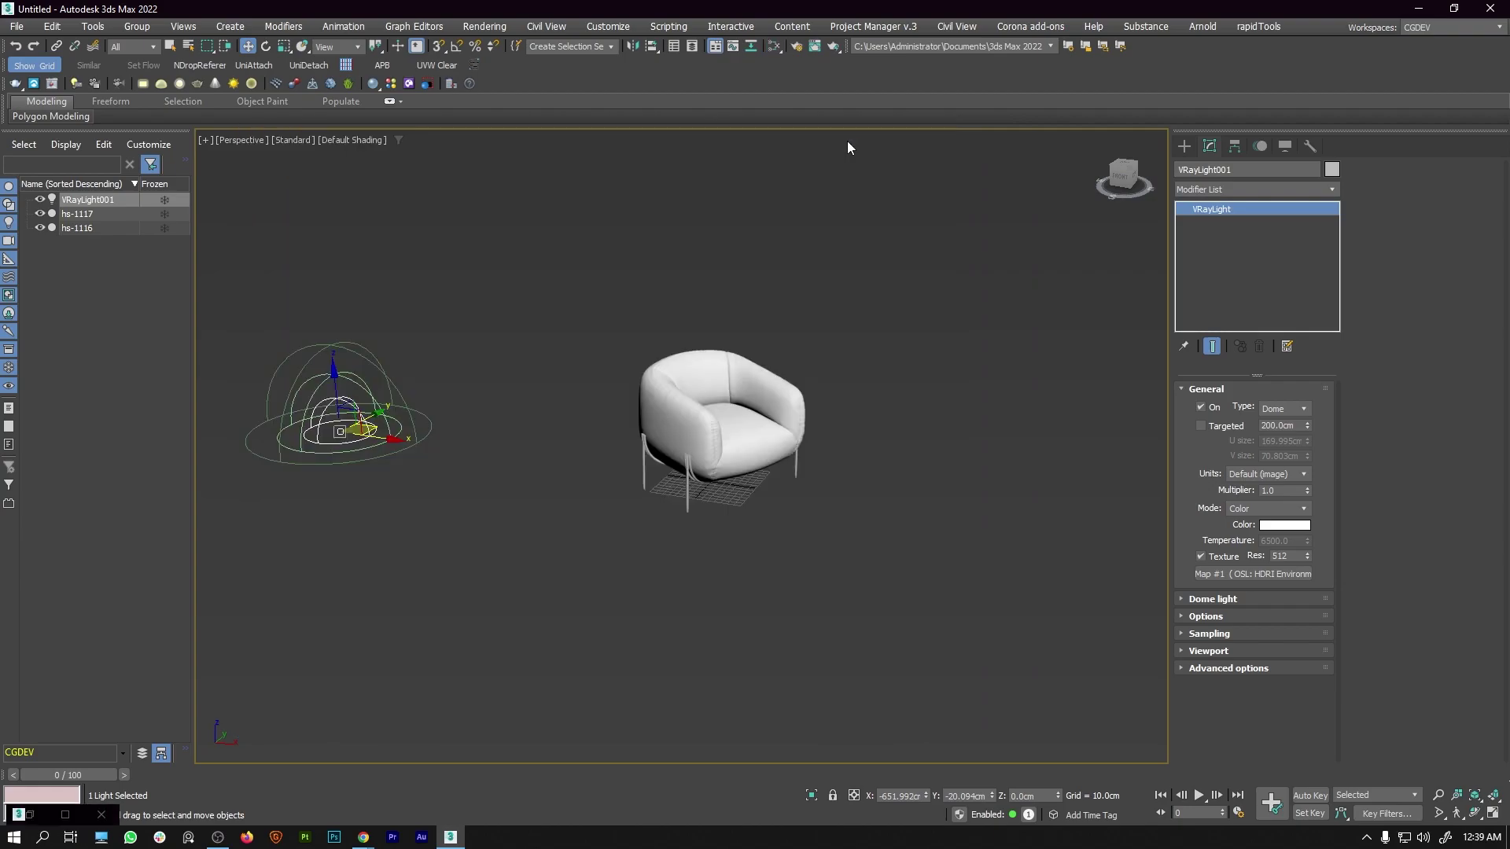
Open the render setup and change the production renderer to V-Ray 5, update 1.1.
click(795, 47)
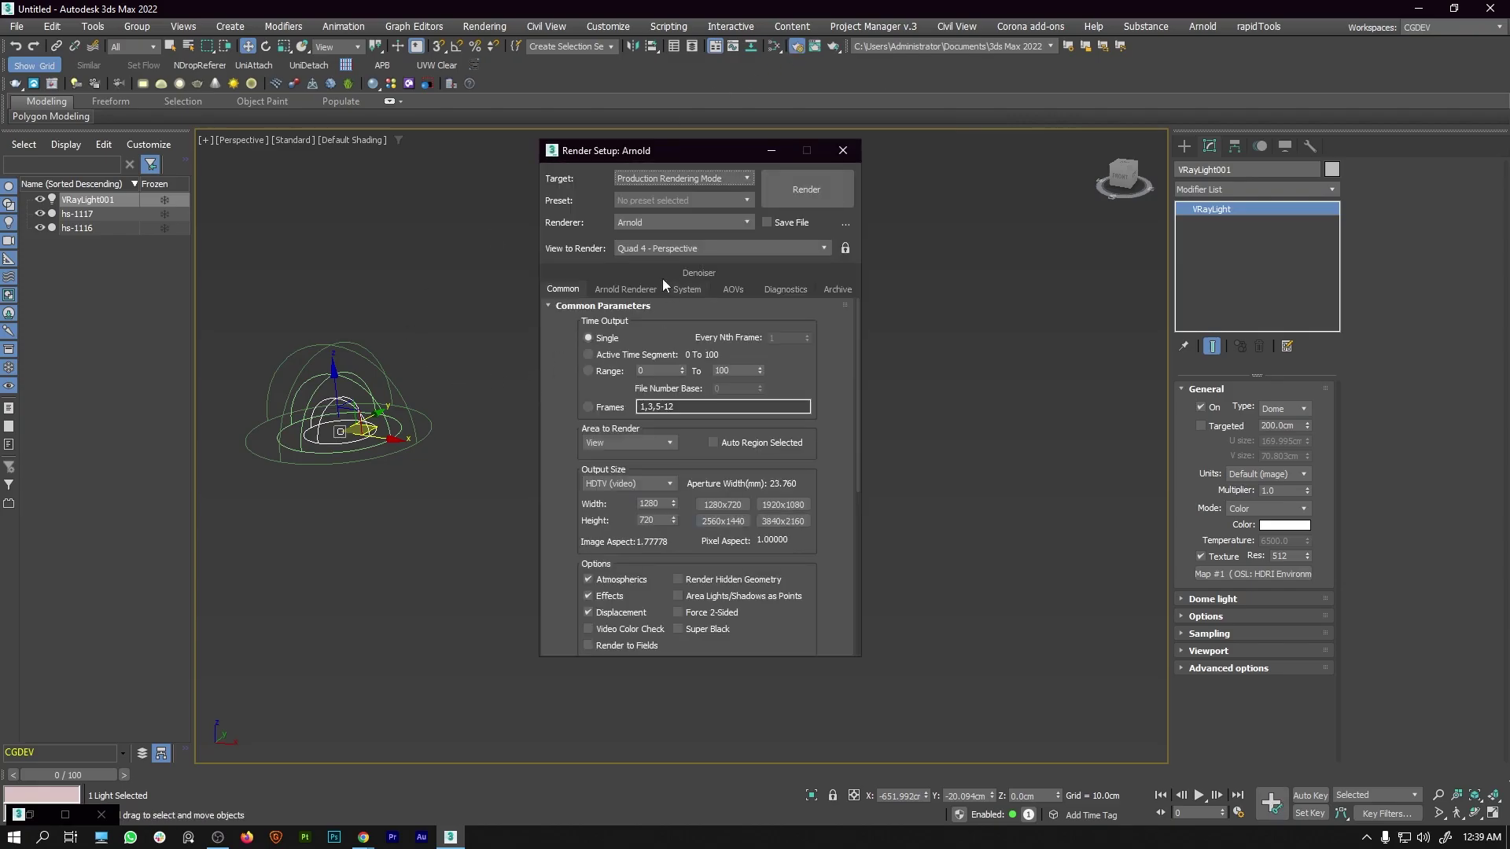
click(638, 223)
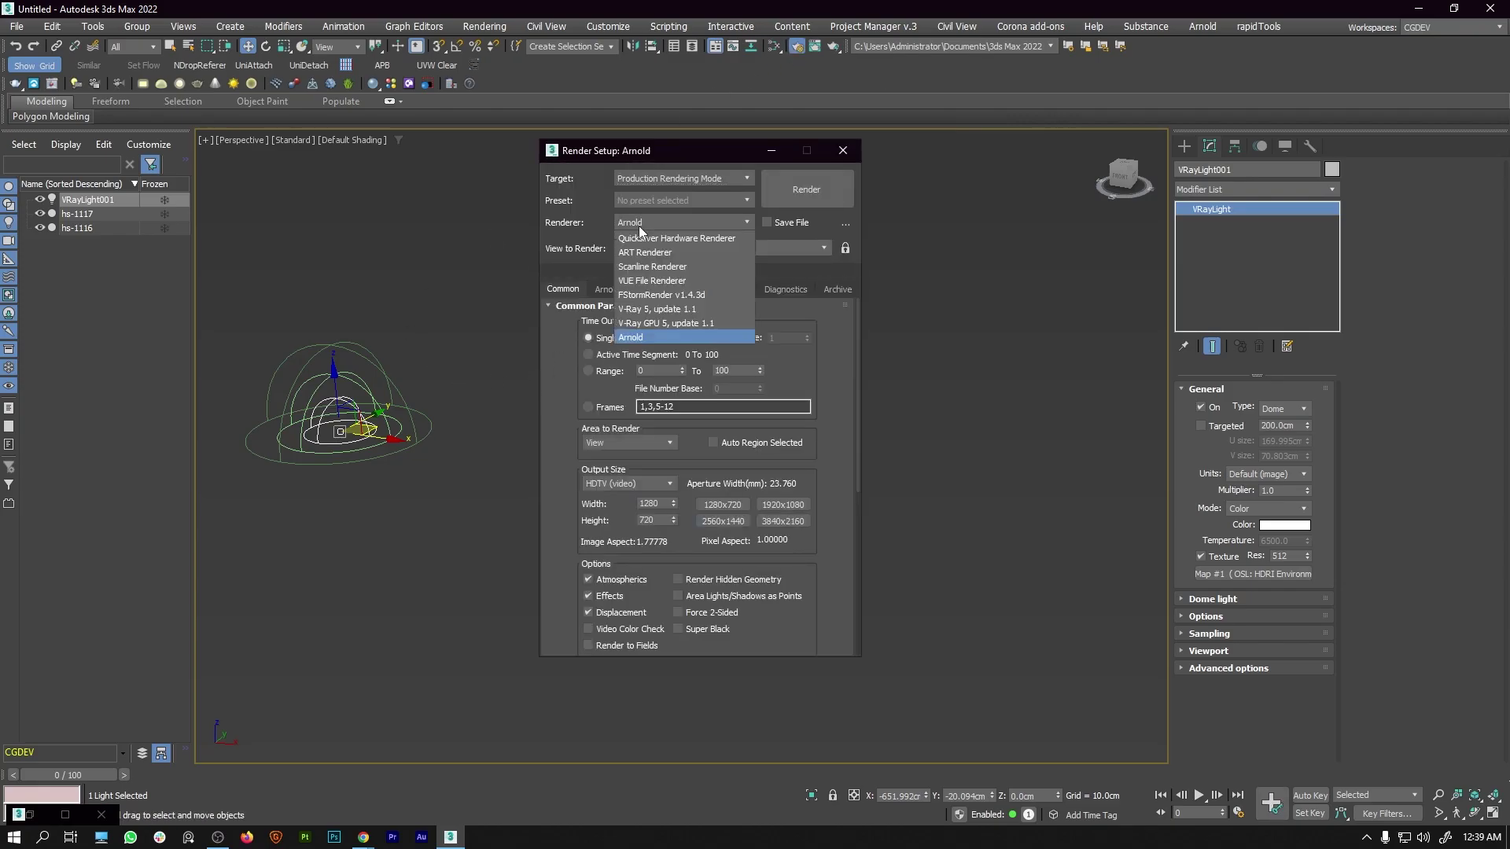
click(650, 311)
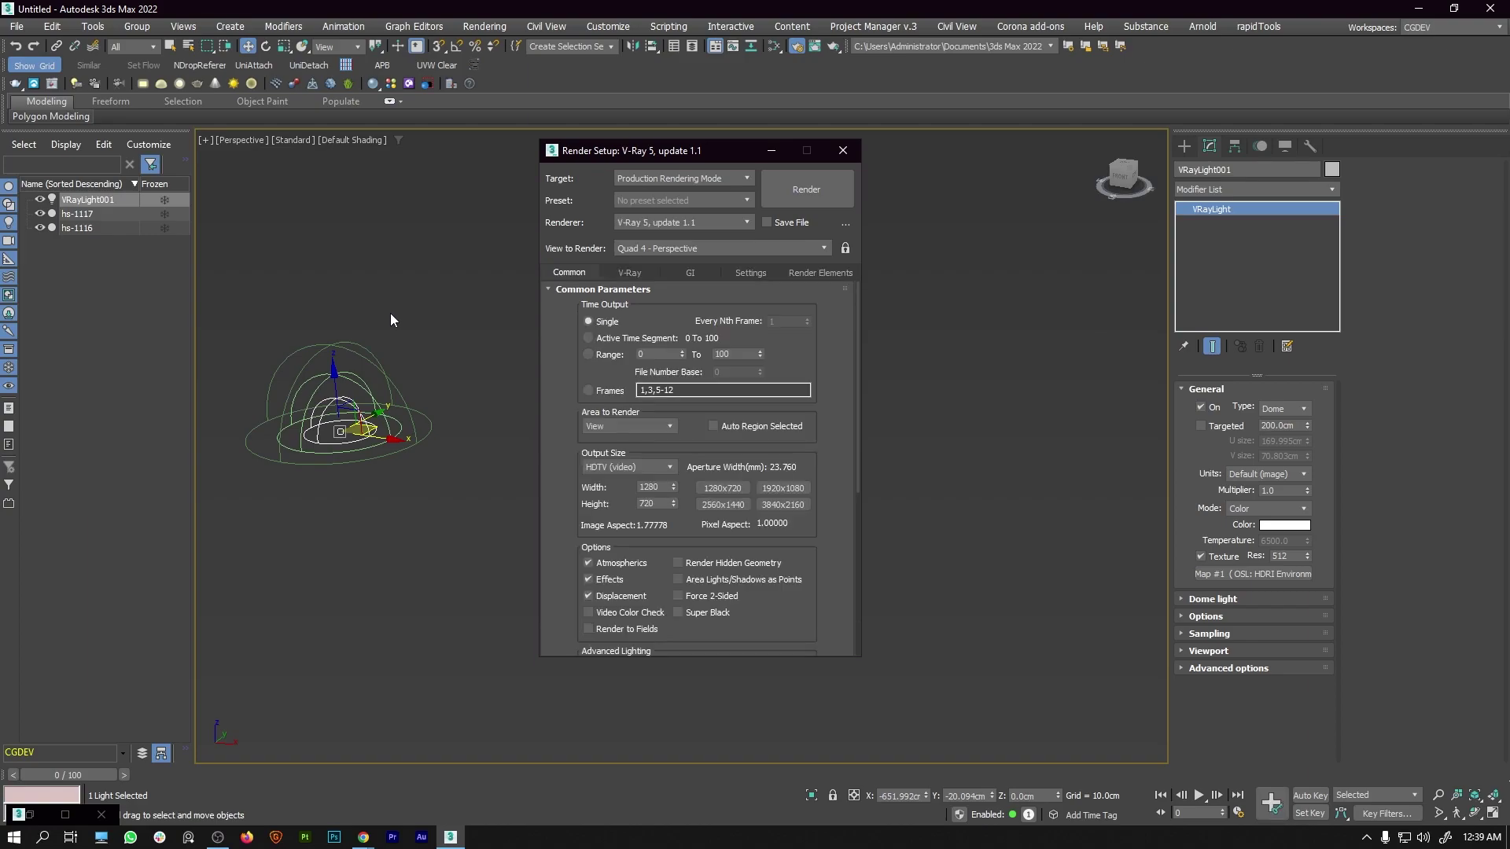
Switch the render output size to Custom, set its width to 2048, and select the height for editing.
scroll(560, 453, down, 1)
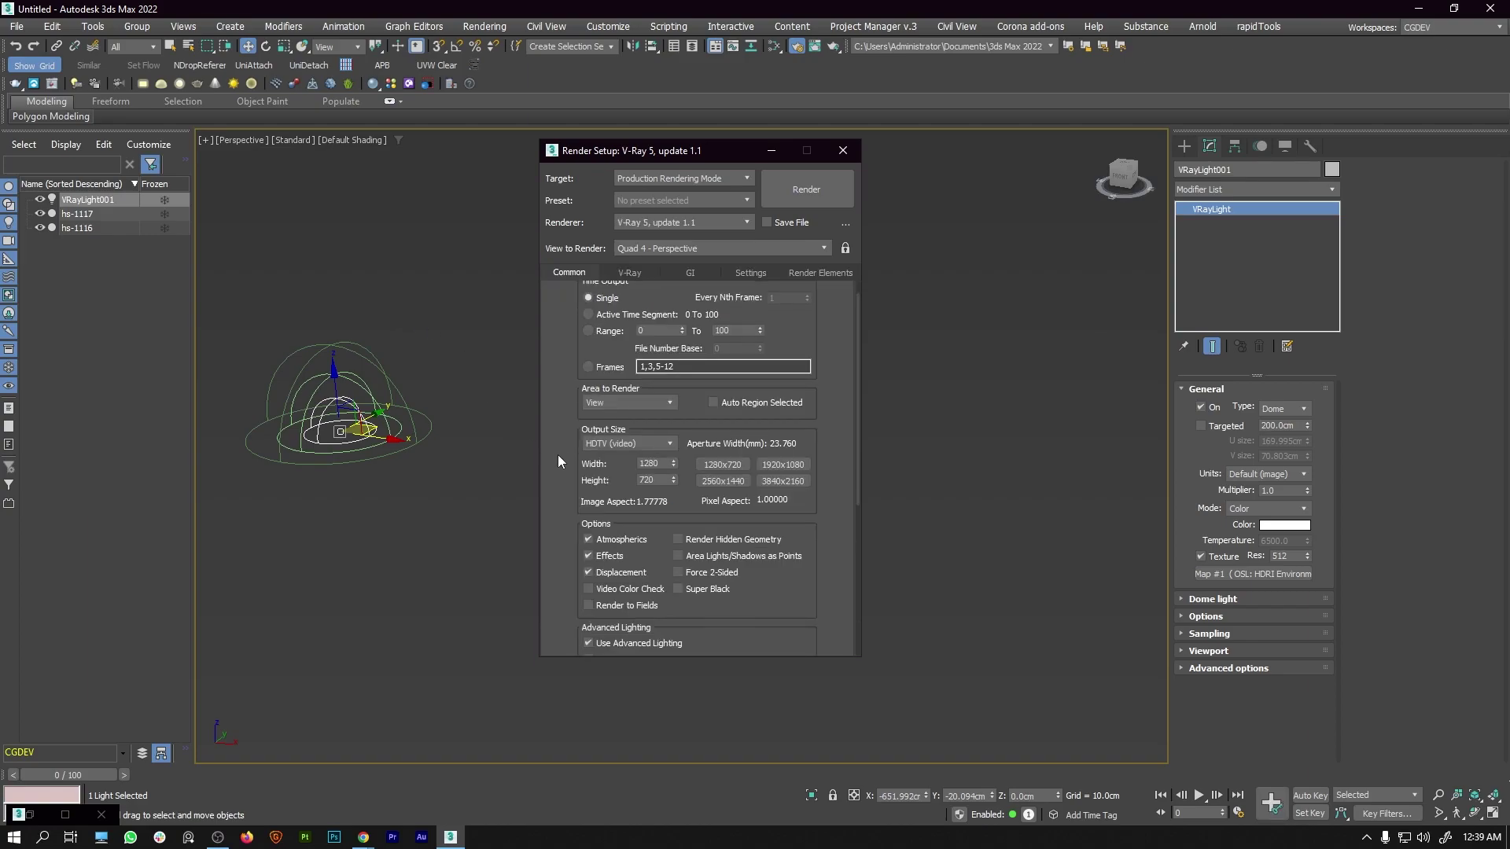
click(615, 444)
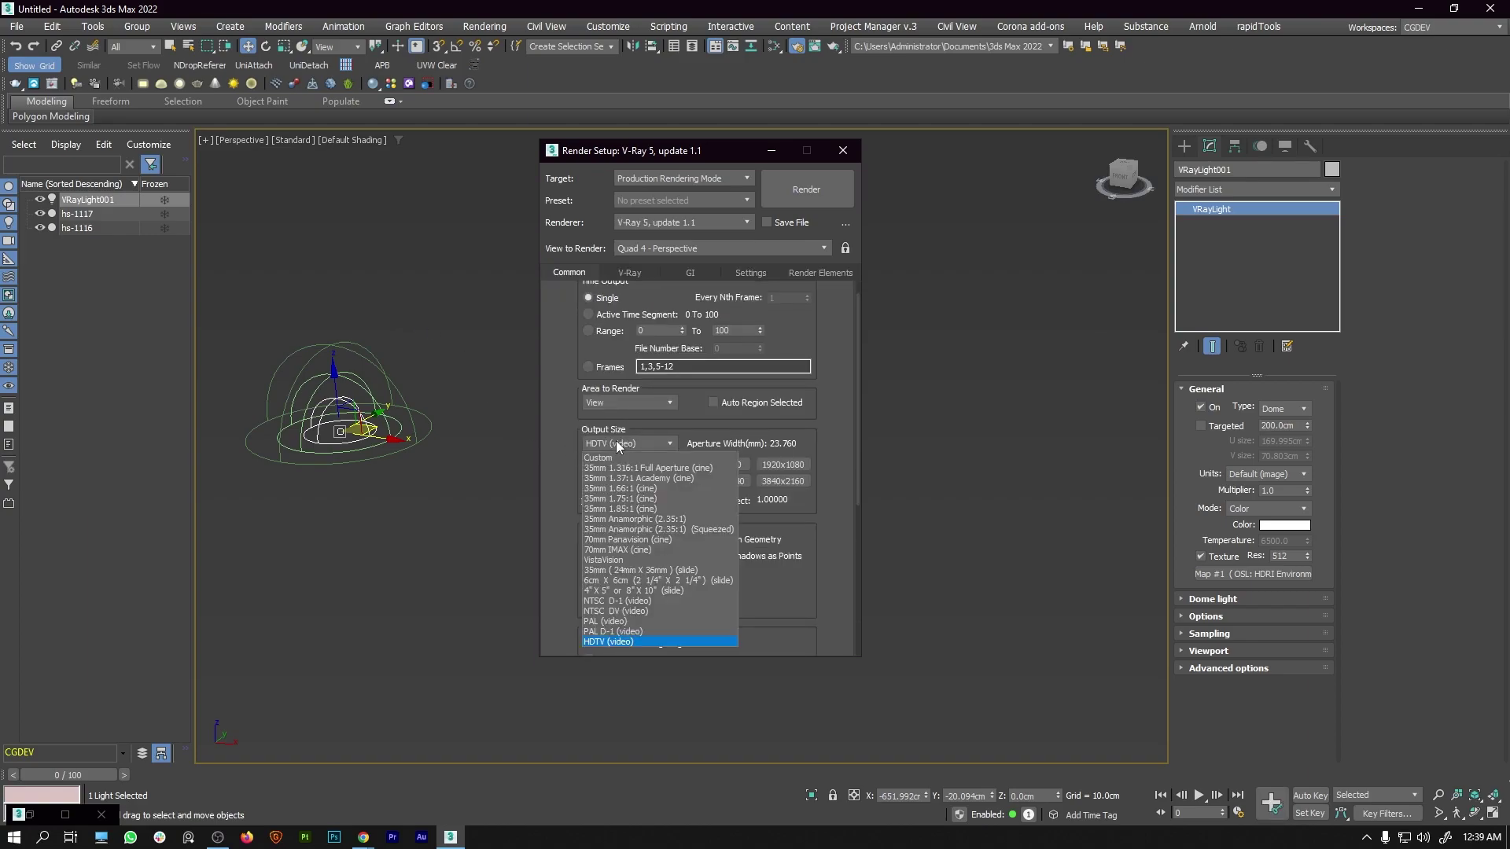
click(605, 460)
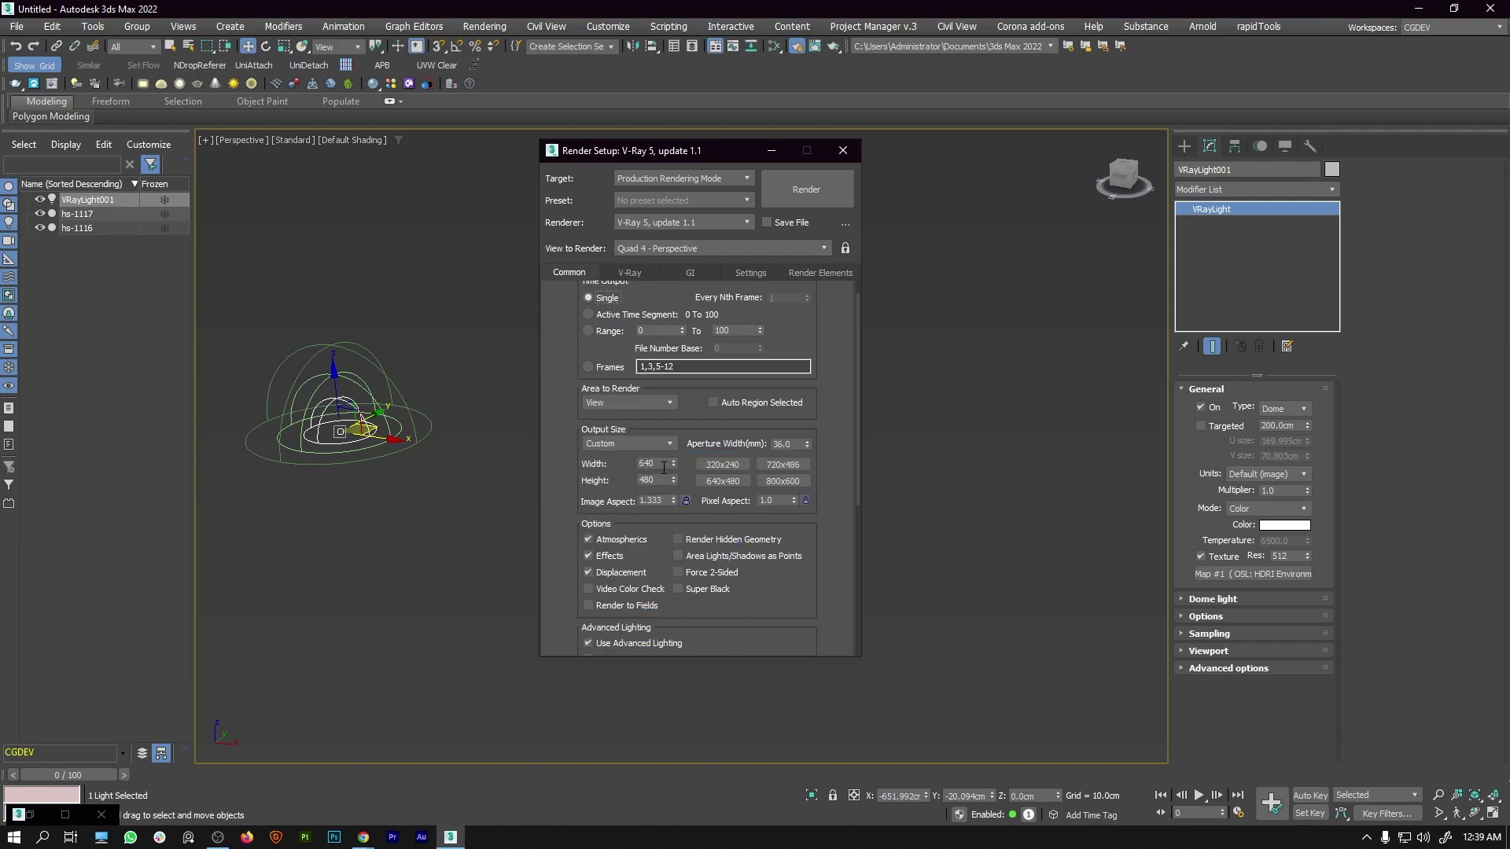
click(647, 464)
text(2048)
click(659, 479)
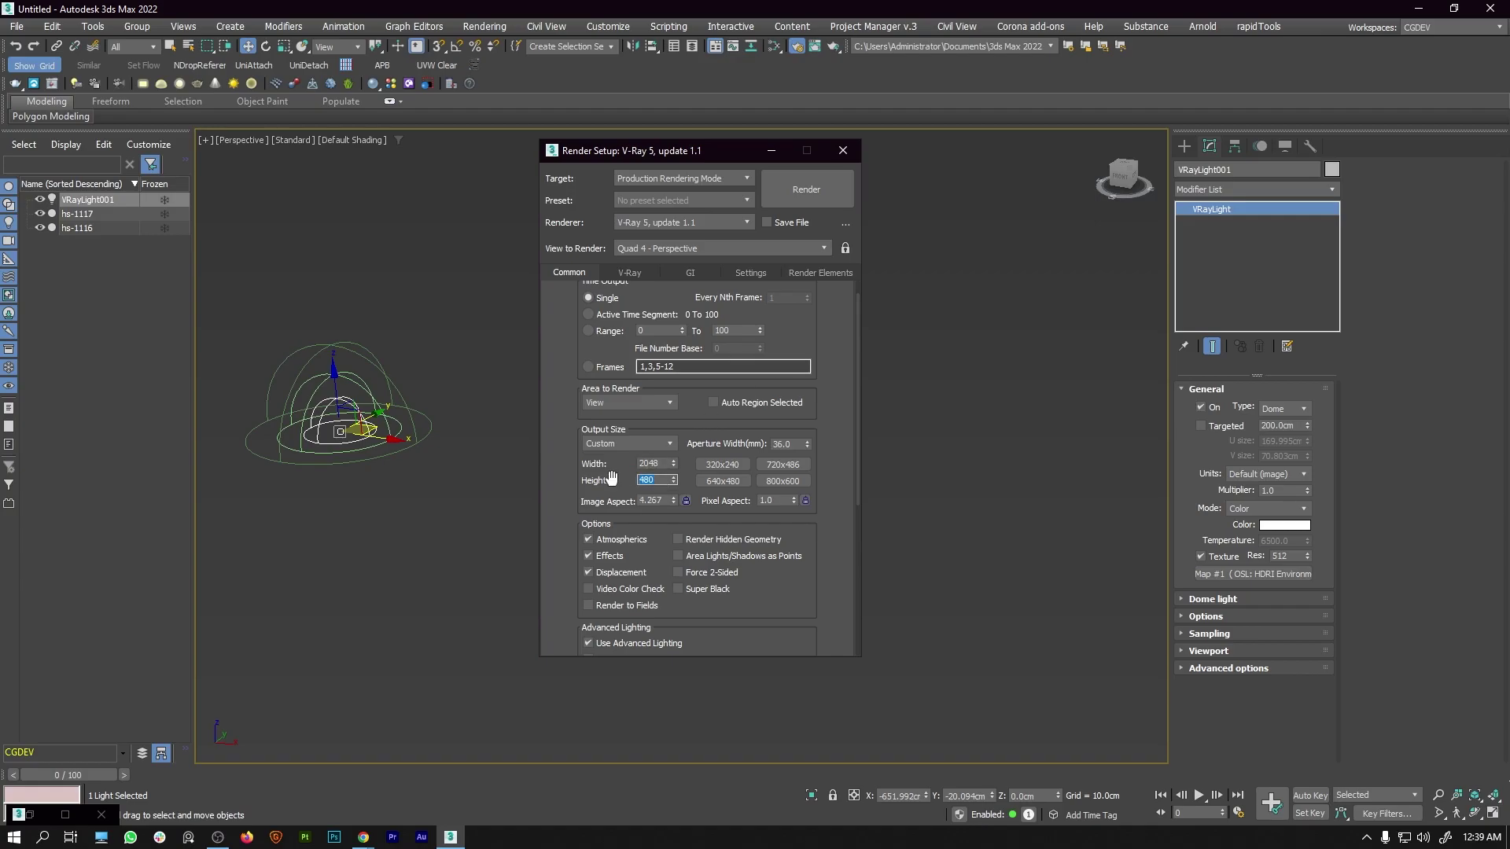
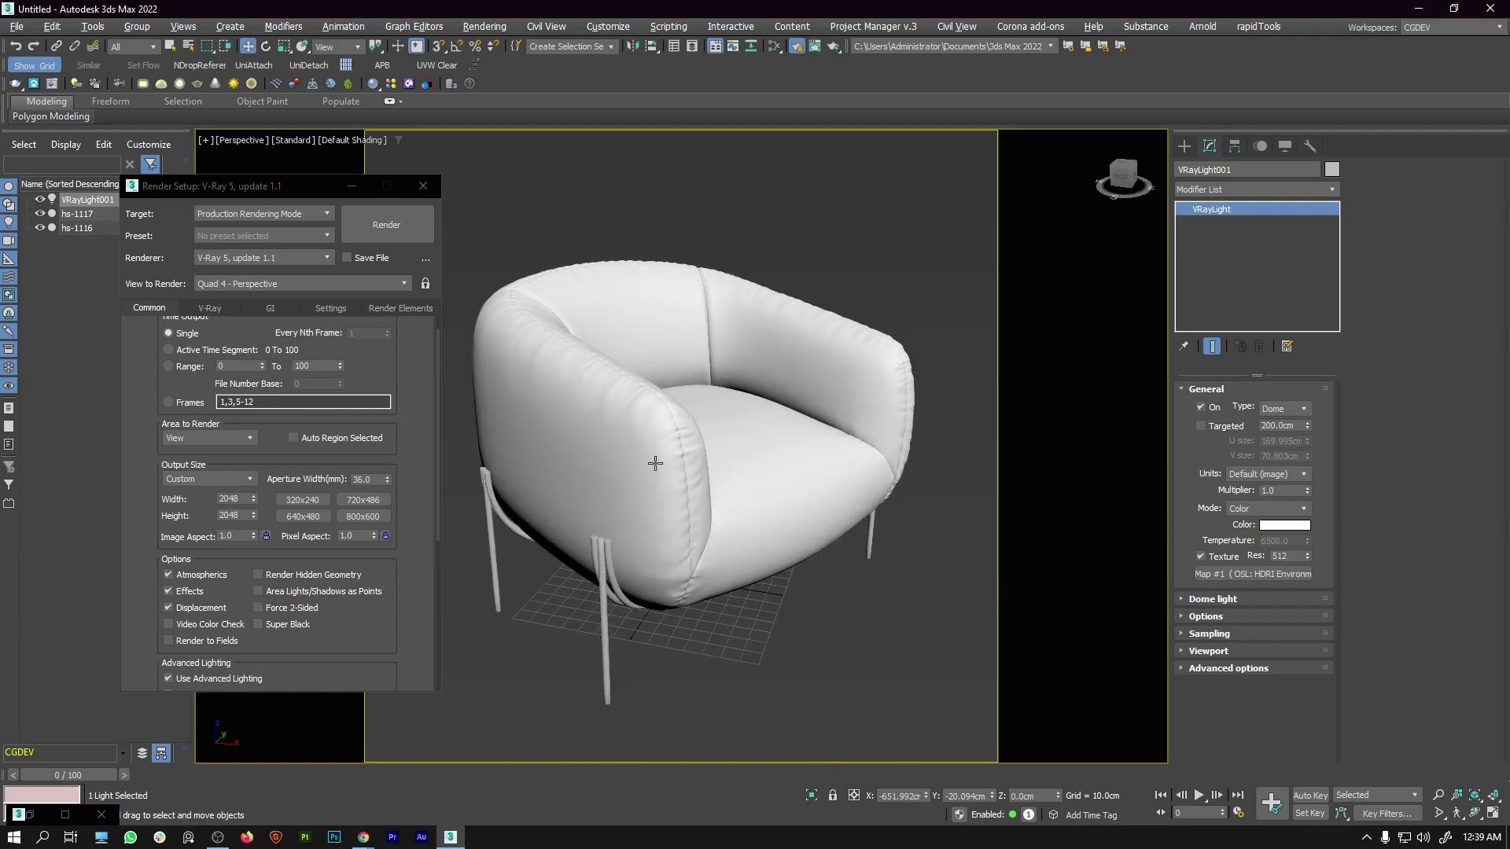
Start an interactive IPR render of the perspective view from the V-Ray render settings.
scroll(216, 390, up, 1)
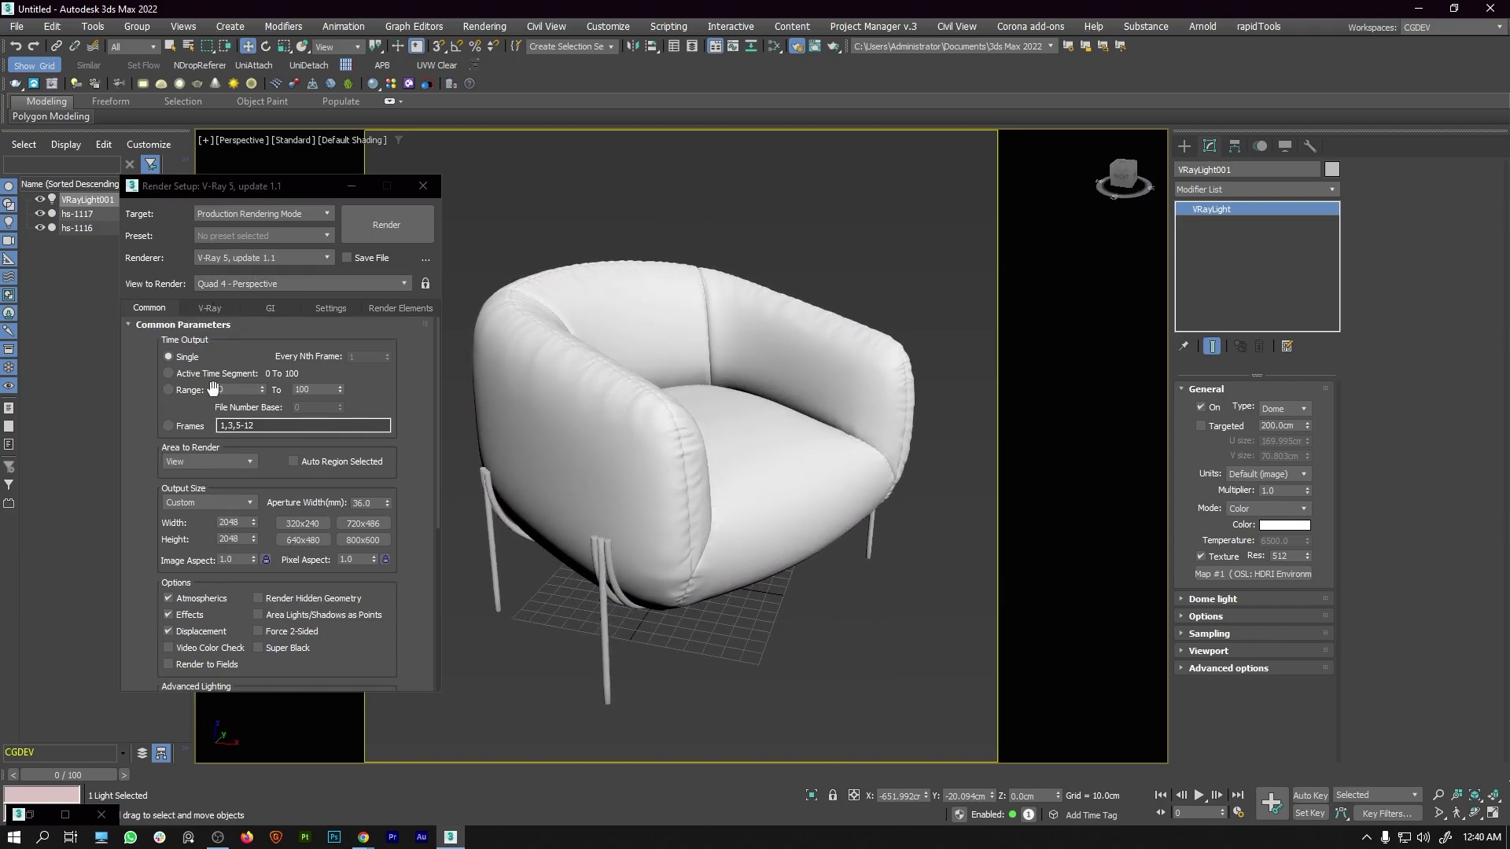
click(214, 308)
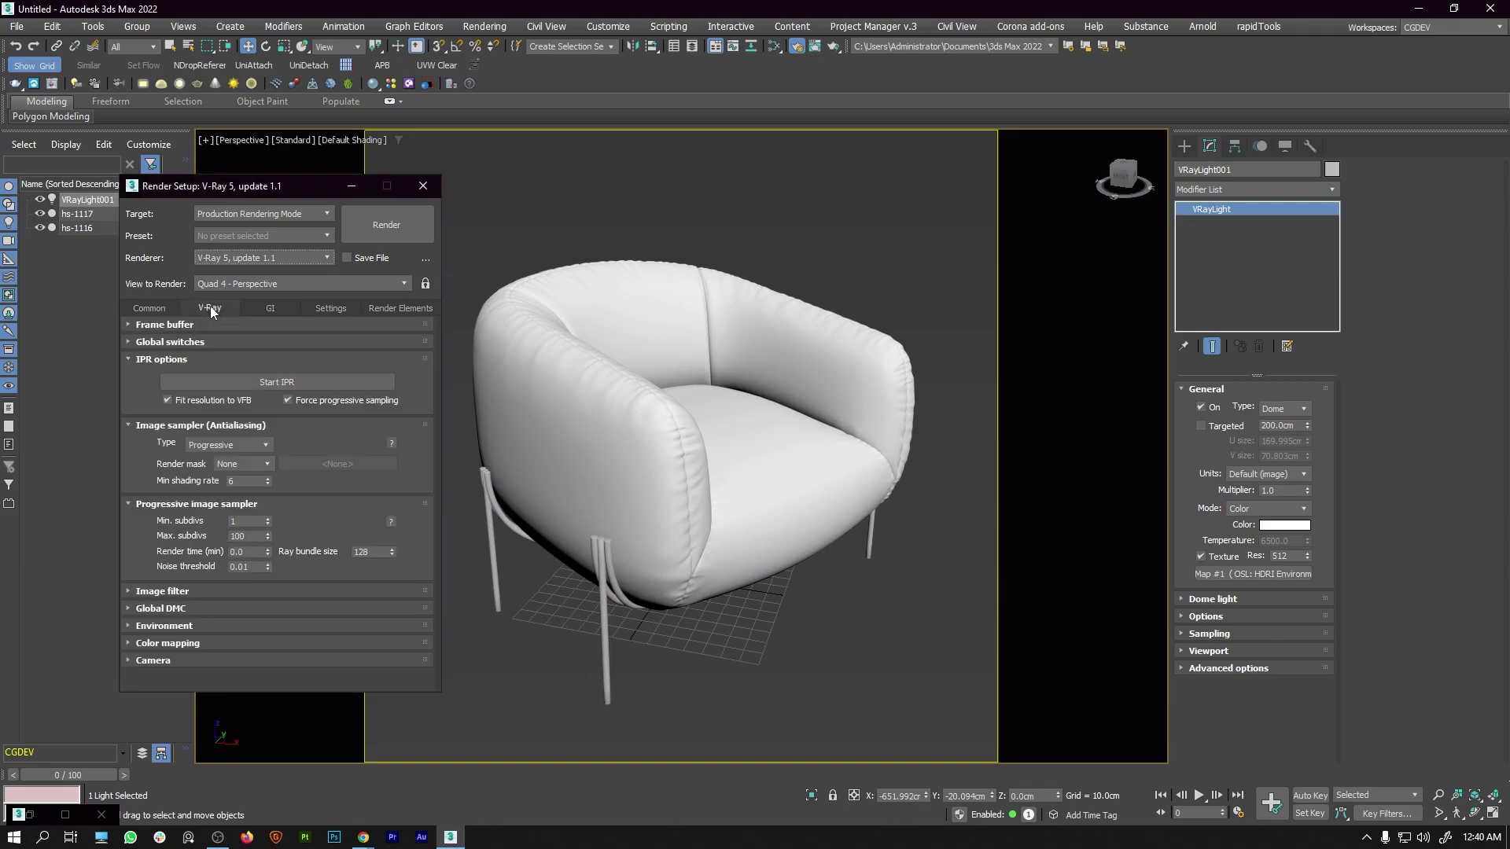
click(261, 382)
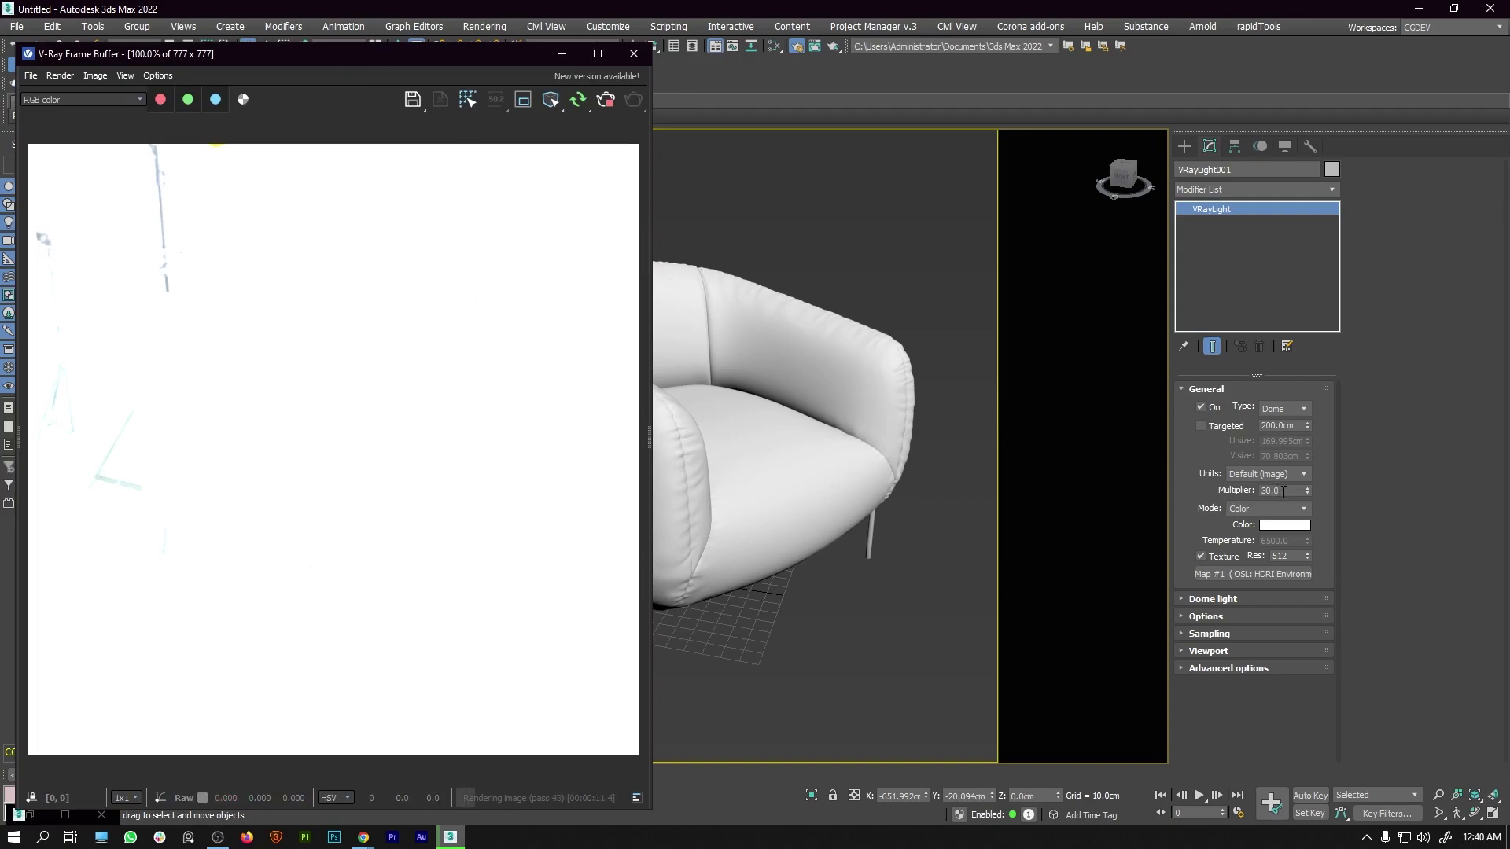
Set the dome light's multiplier to 1.0.
click(1286, 490)
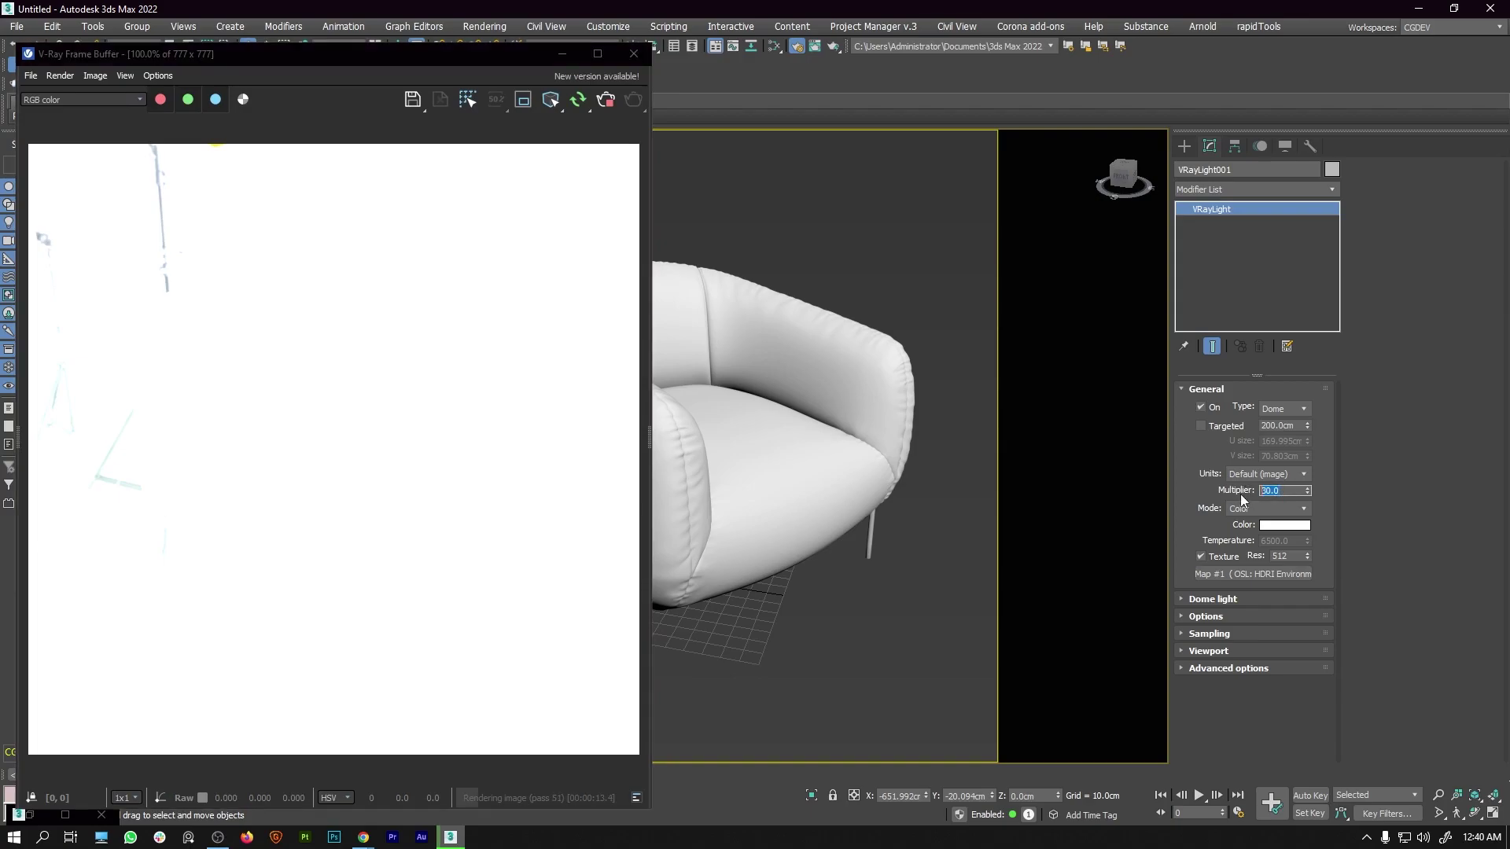
text(1)
key(Return)
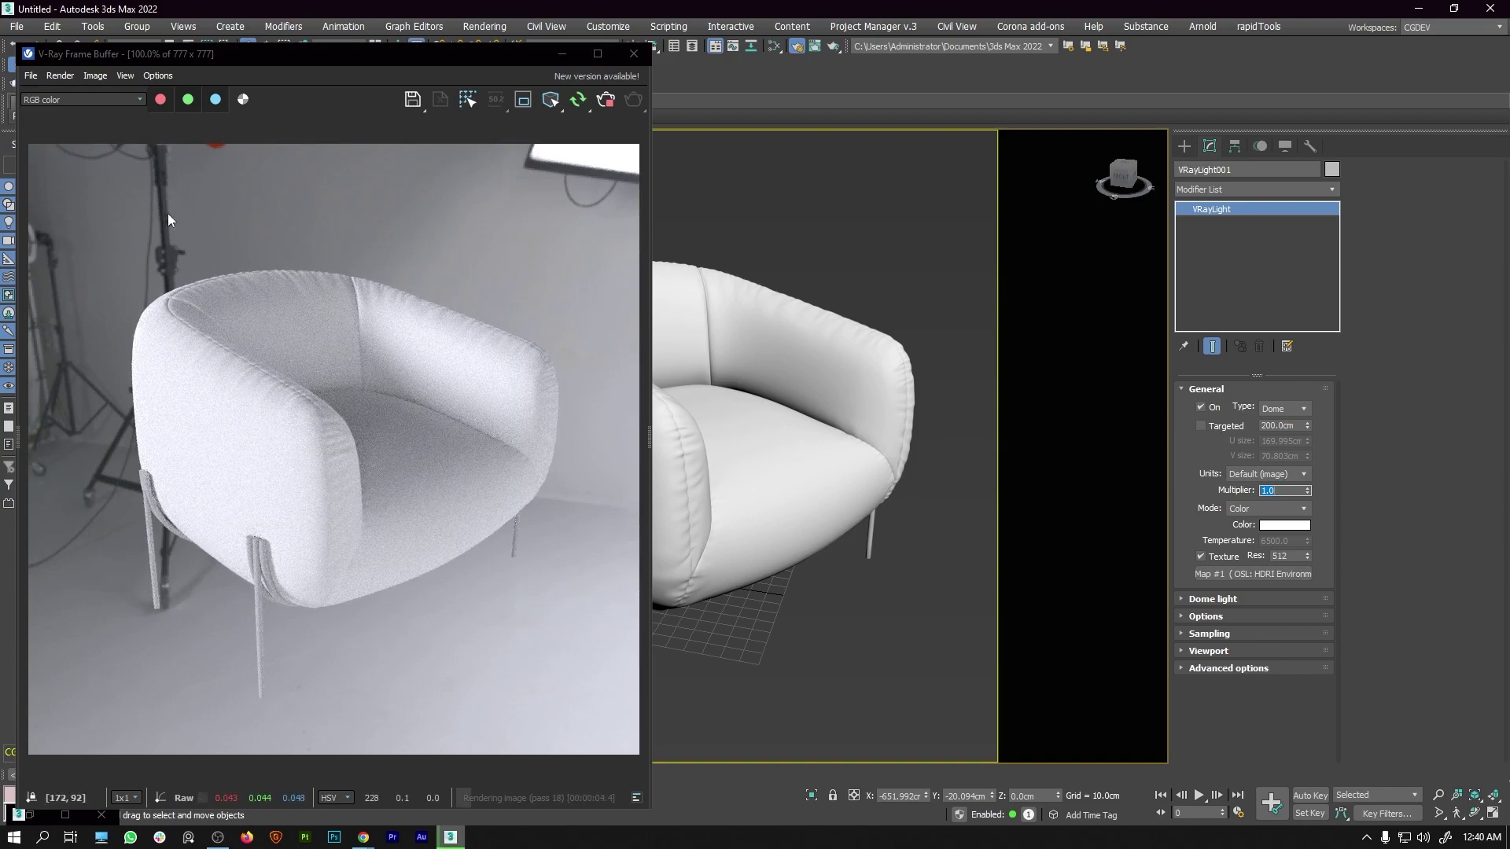
Reopen the Slate Material Editor and arrange it beside the V-Ray frame buffer with the HDRI Environment node in view.
click(773, 45)
drag(480, 136, 899, 59)
drag(1378, 665, 1500, 766)
middle_drag(1037, 522, 1062, 541)
drag(943, 316, 1001, 303)
Adjust the HDRI Environment map's rotation to 119 while checking the lighting on the armchair in the live render.
click(1319, 424)
drag(1345, 421, 1349, 380)
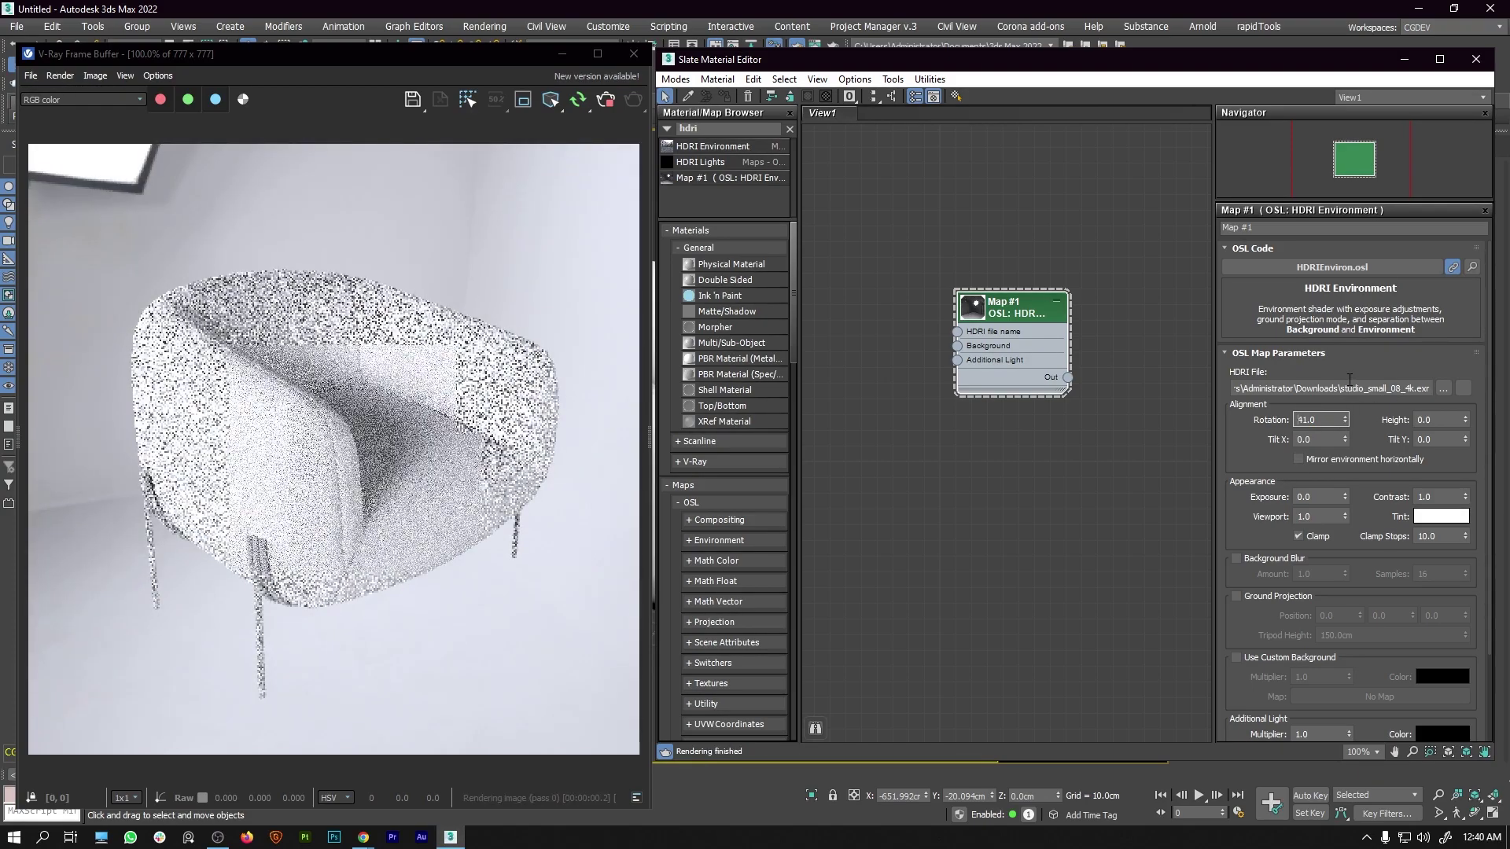
drag(1346, 420, 1344, 403)
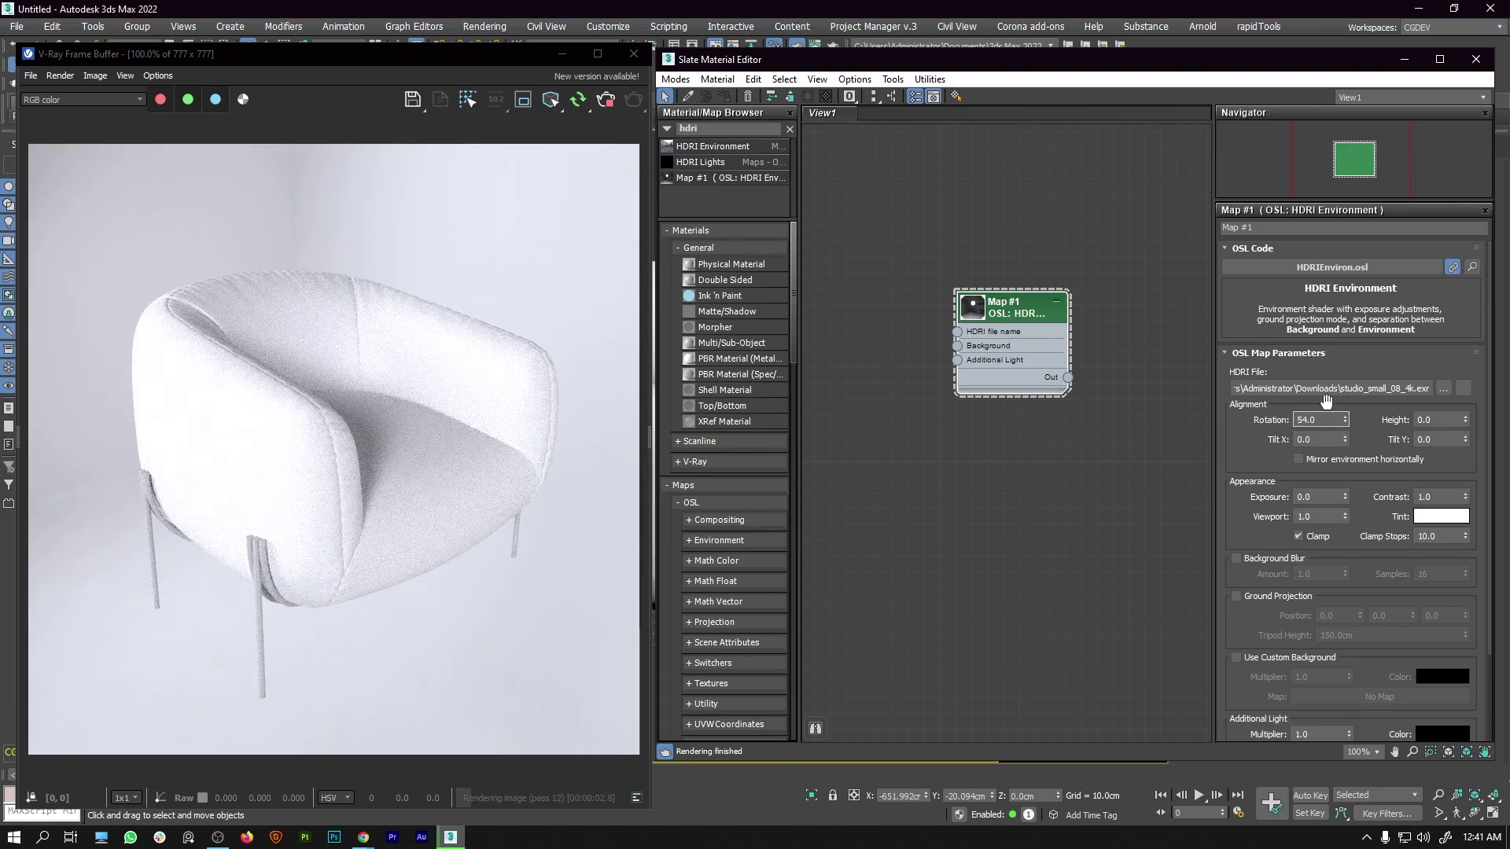
drag(1346, 420, 1342, 405)
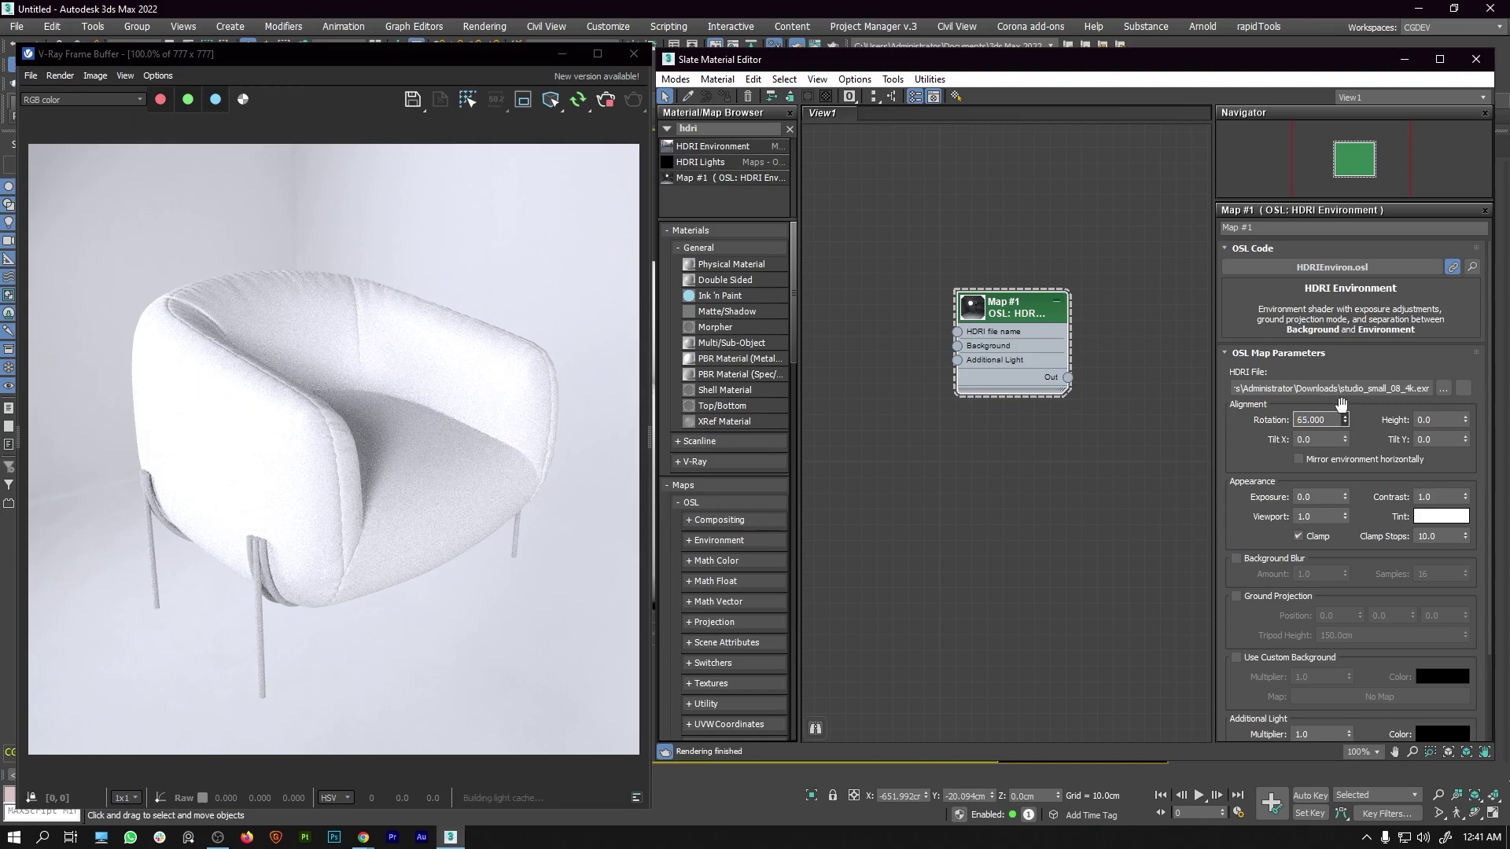
text(55)
key(Return)
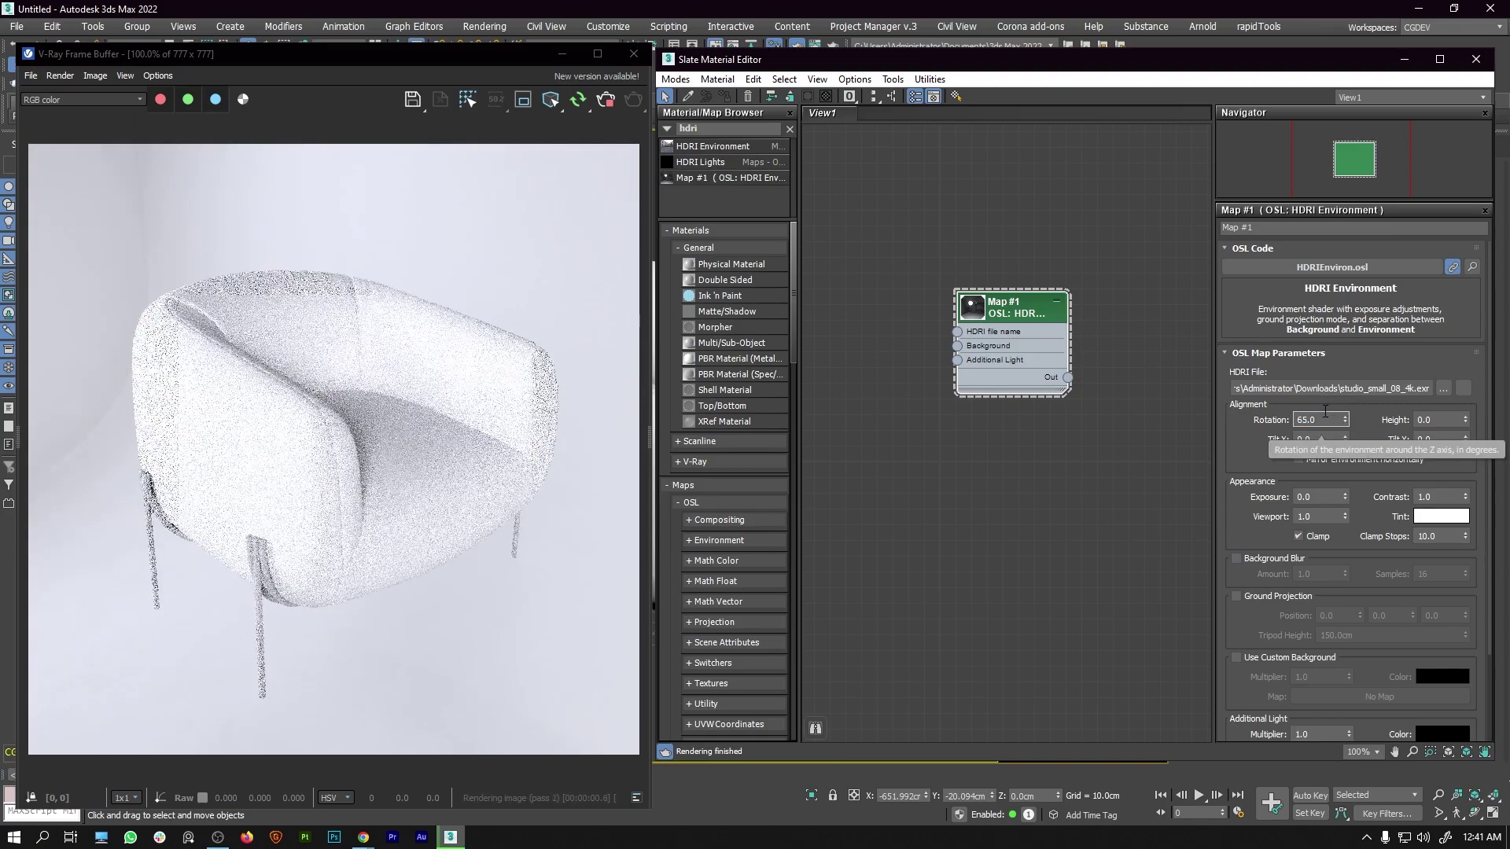
drag(1345, 422, 1342, 397)
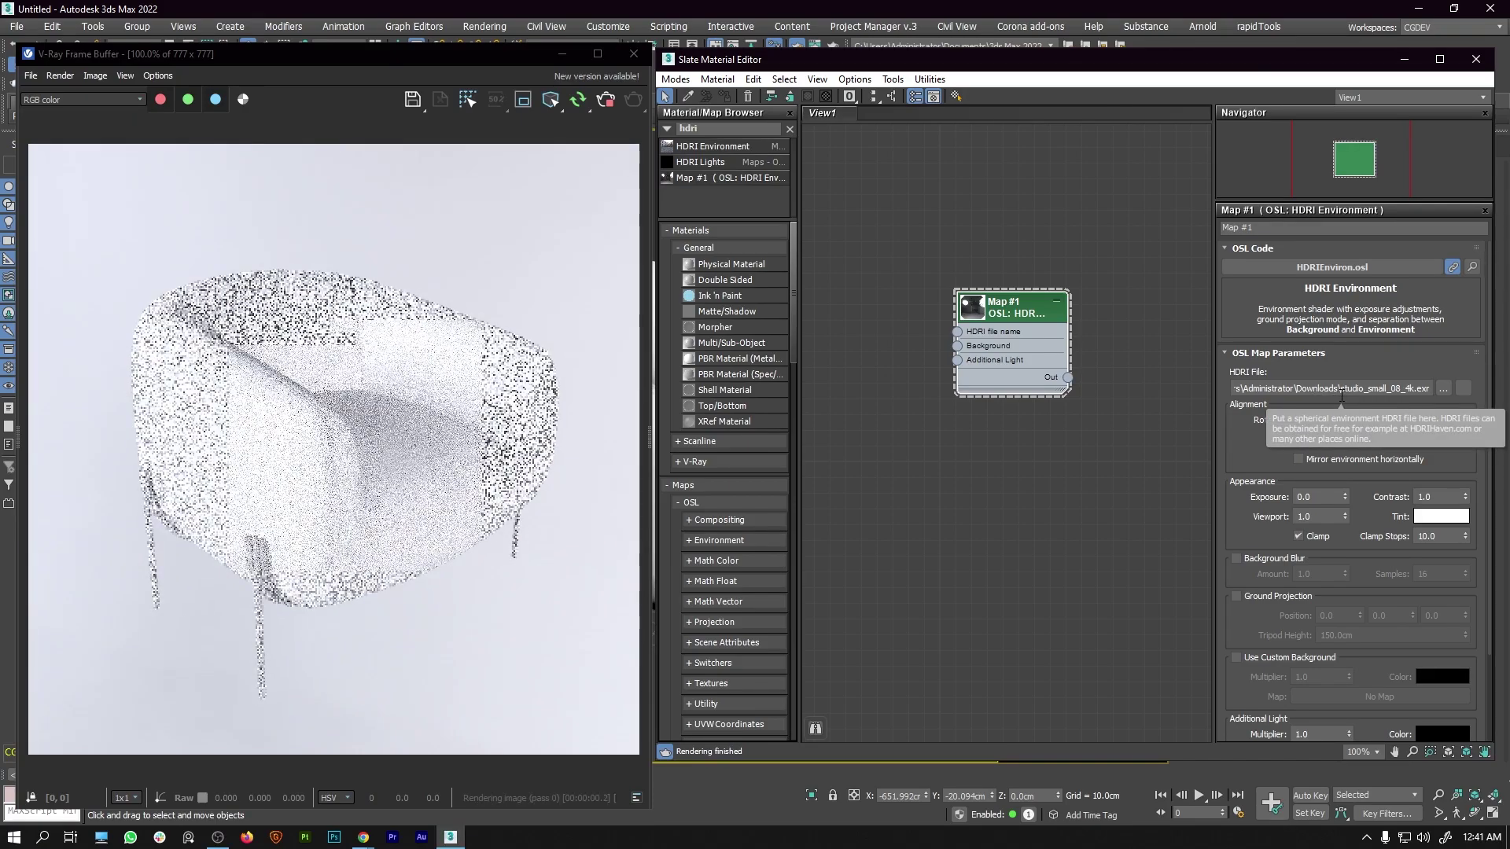
drag(1345, 421, 1341, 370)
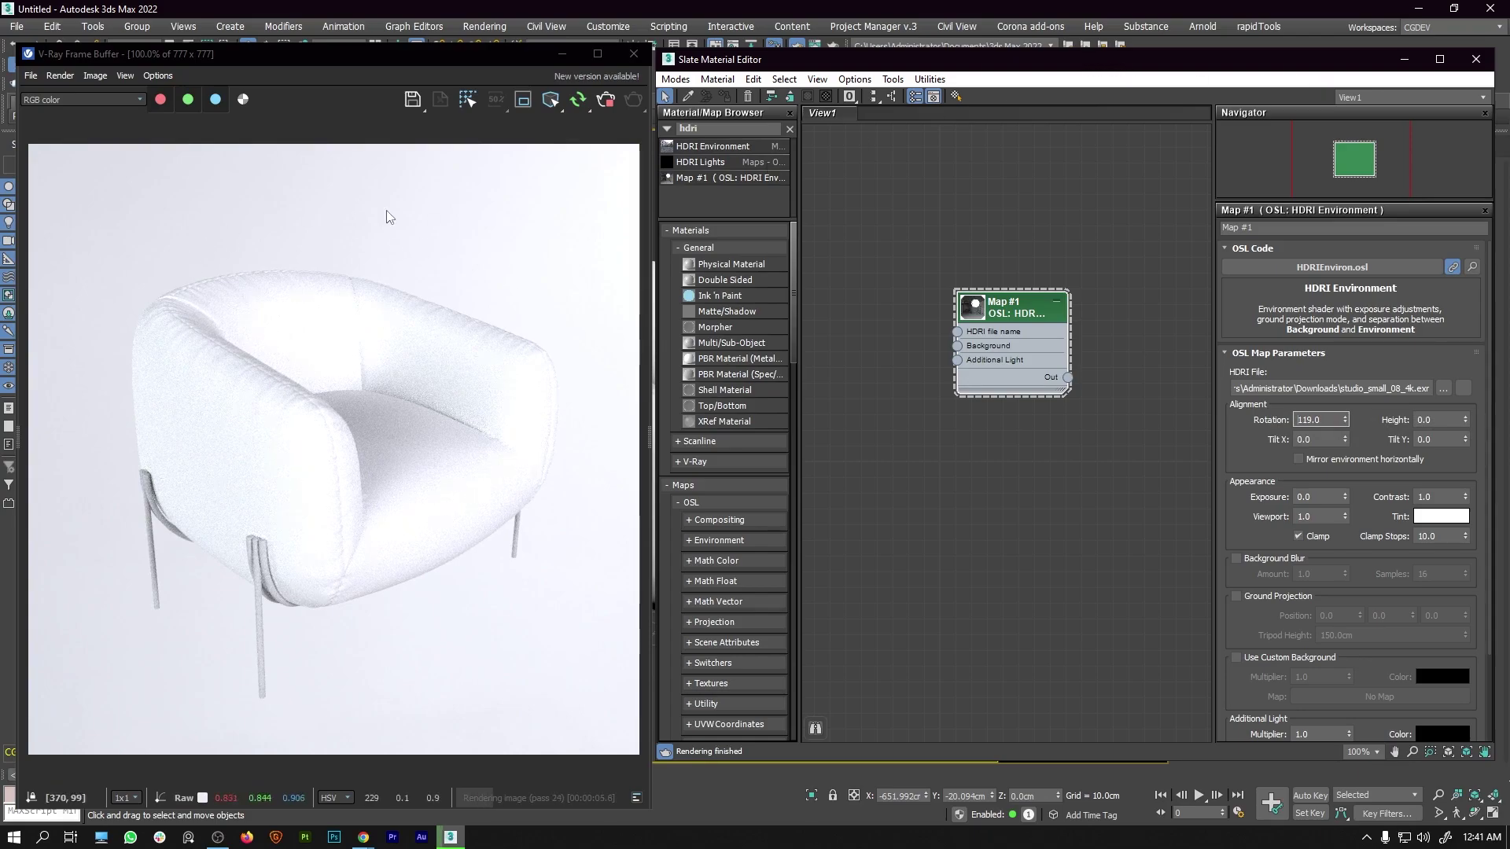
Minimize the Slate Material Editor and the V-Ray frame buffer, and close the render setup to clear the viewport.
click(1404, 59)
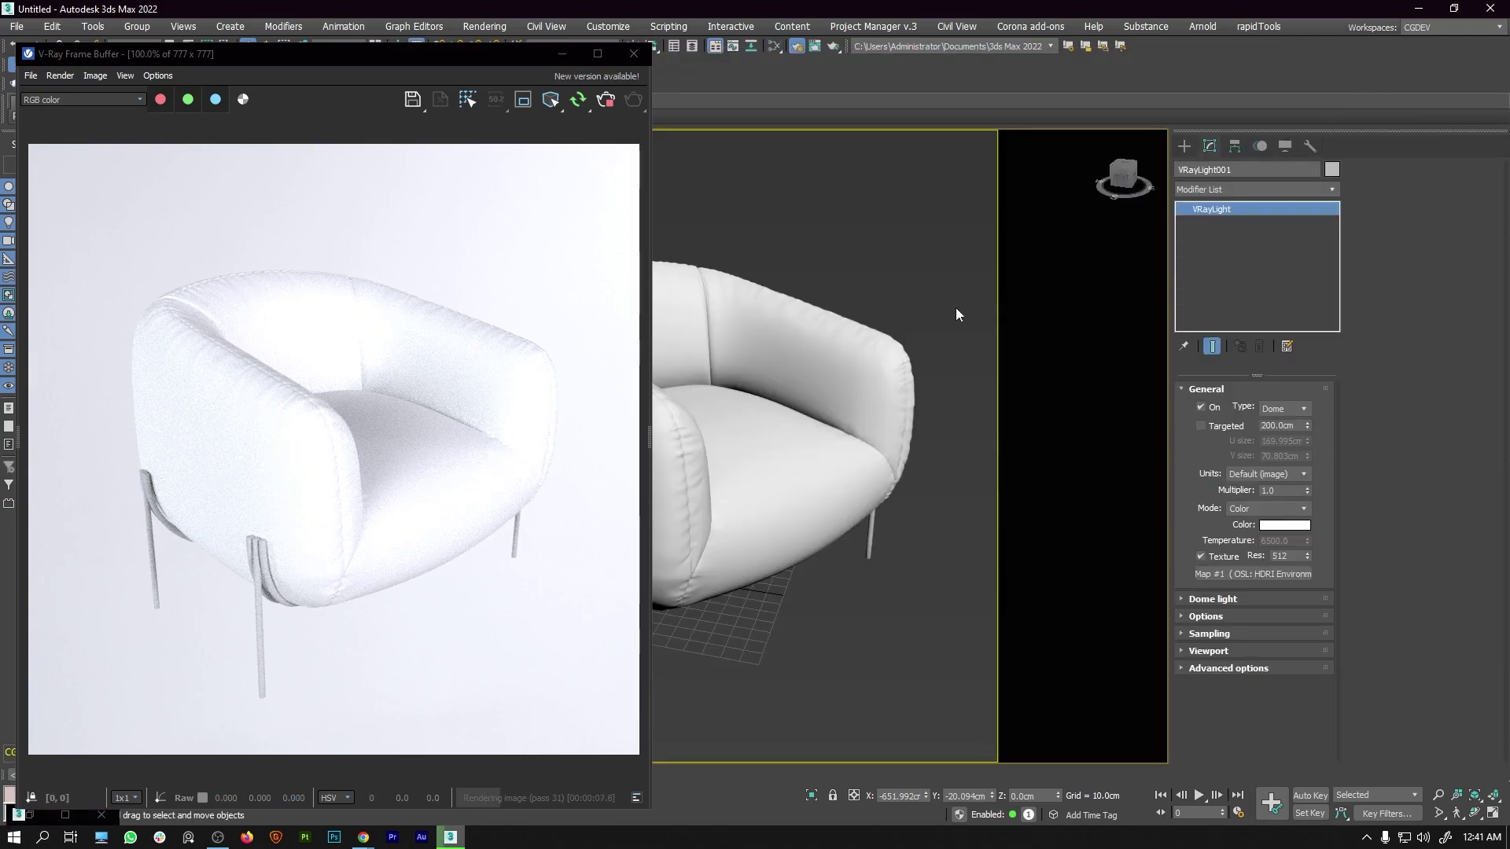
click(560, 55)
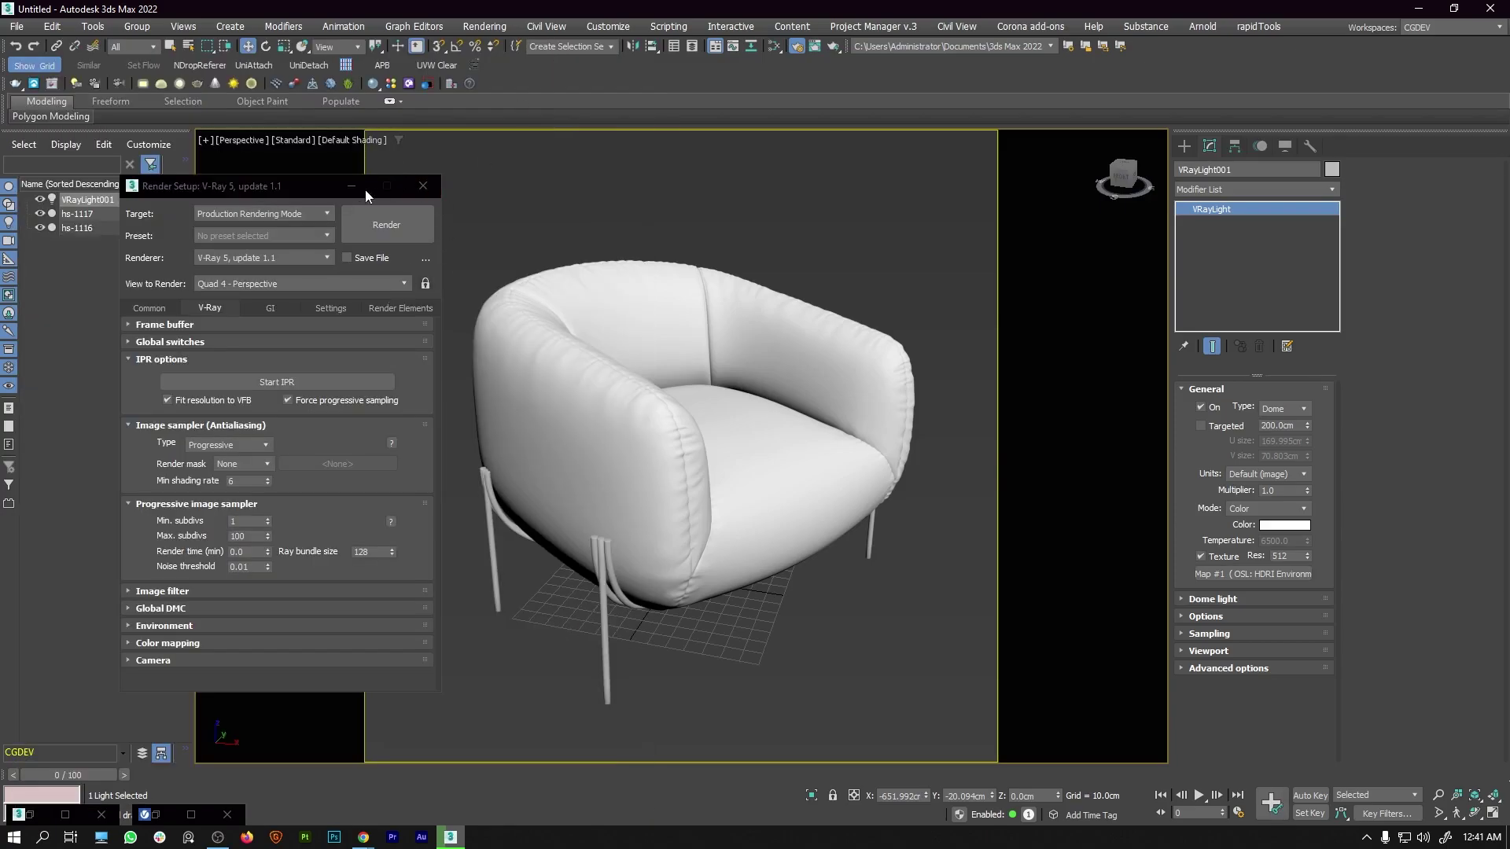
click(425, 188)
Make the dome light invisible in its options and reframe the armchair with the V-Ray frame buffer restored.
scroll(708, 456, down, 8)
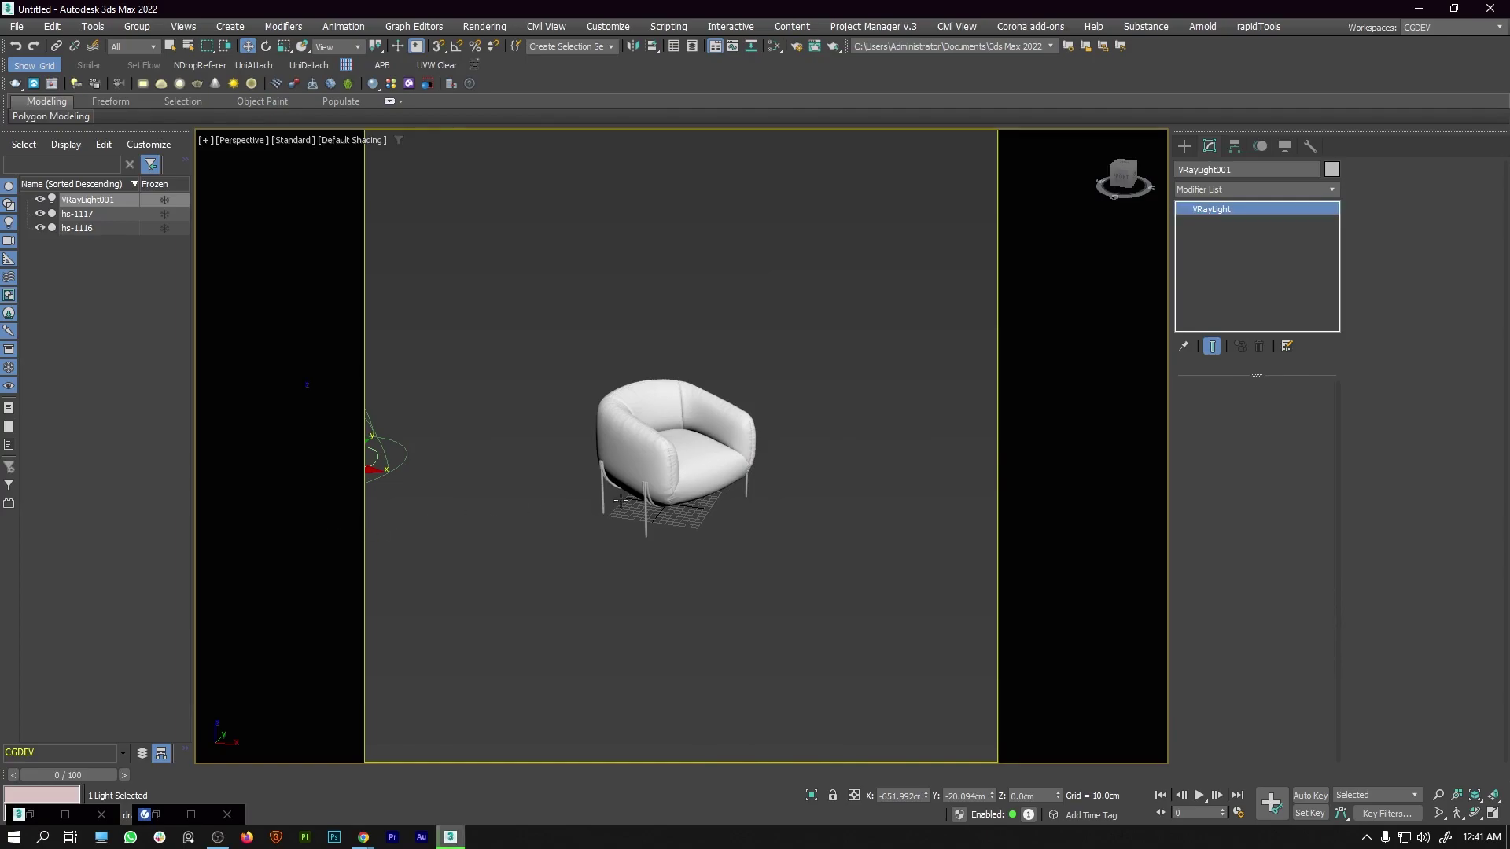
scroll(702, 469, down, 3)
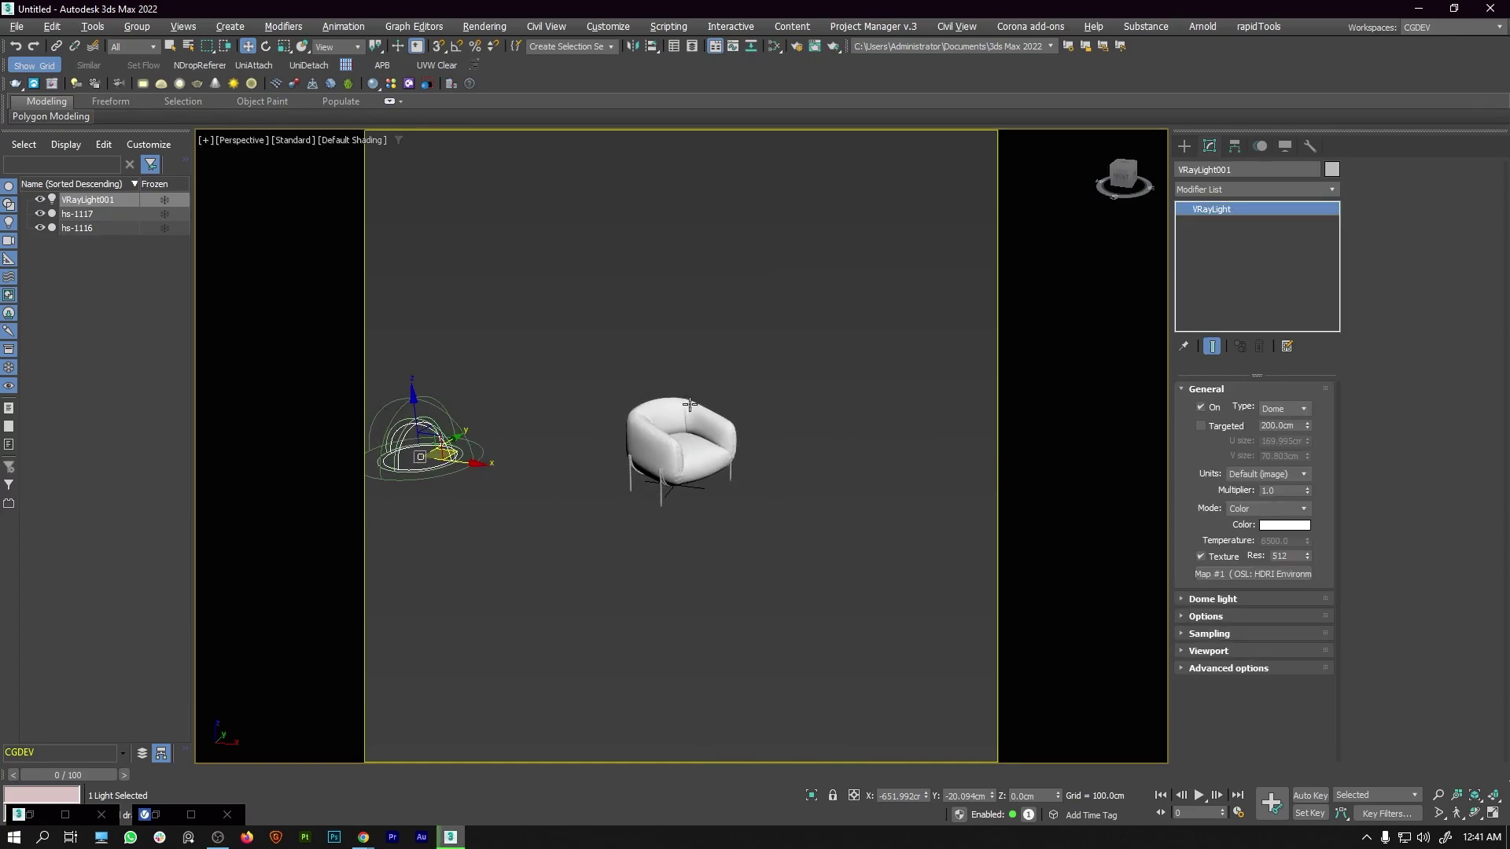
scroll(691, 405, up, 8)
scroll(713, 466, down, 4)
middle_drag(748, 447, 684, 285)
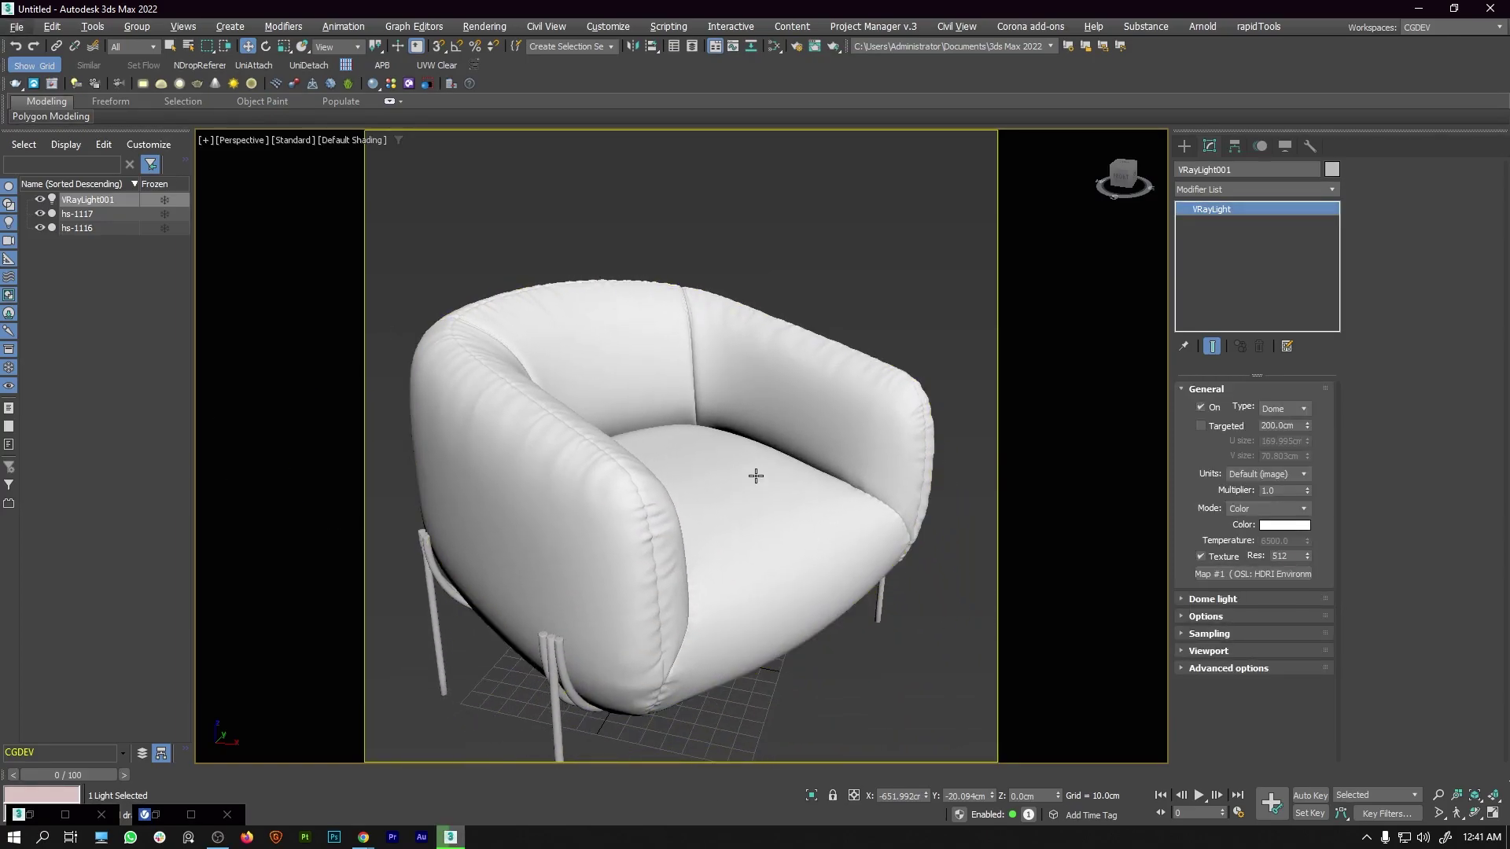
click(1204, 617)
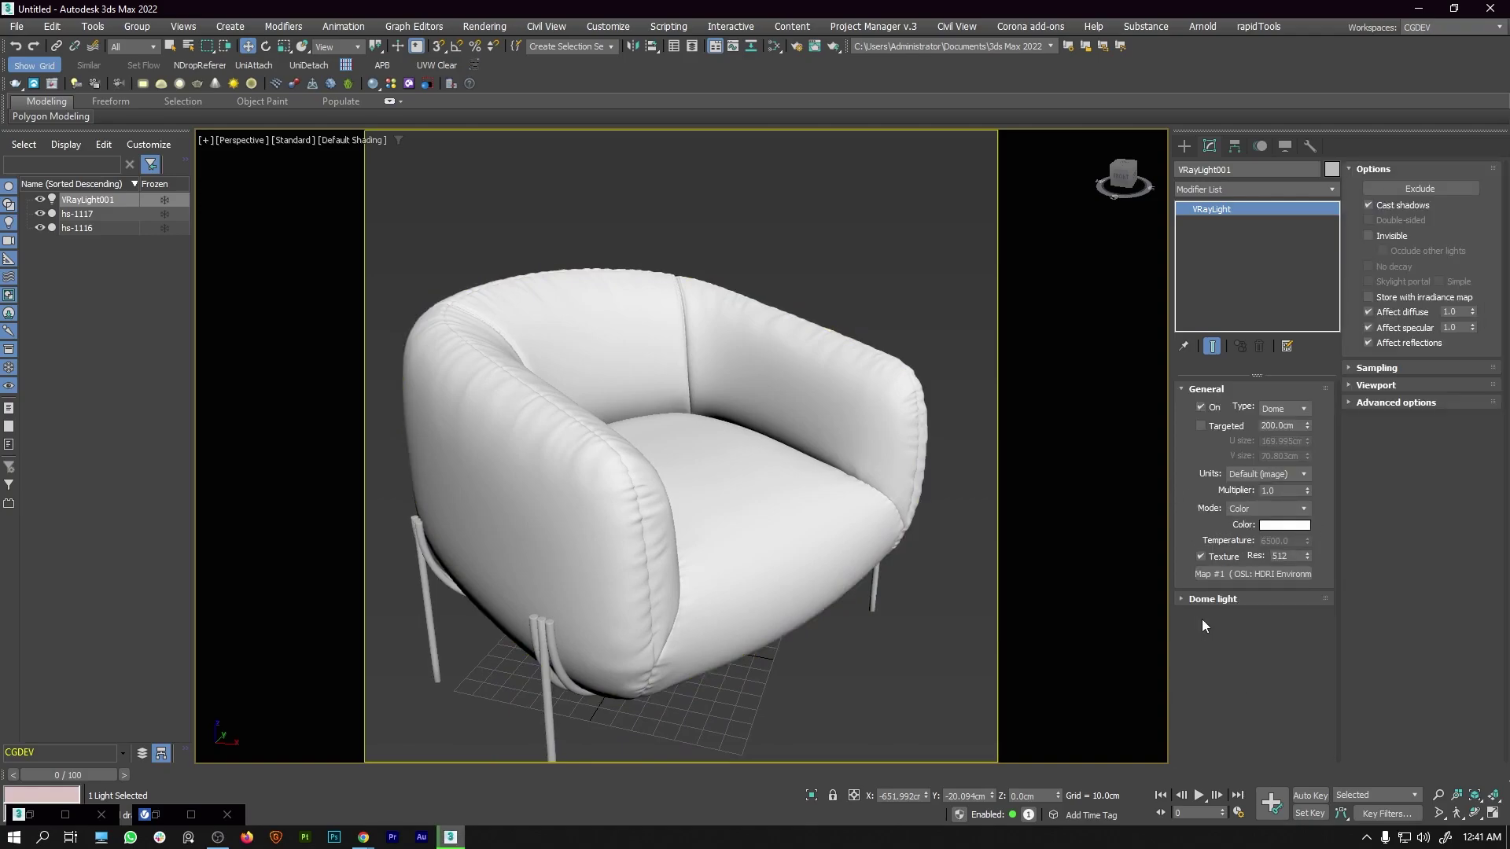
click(1370, 236)
click(160, 816)
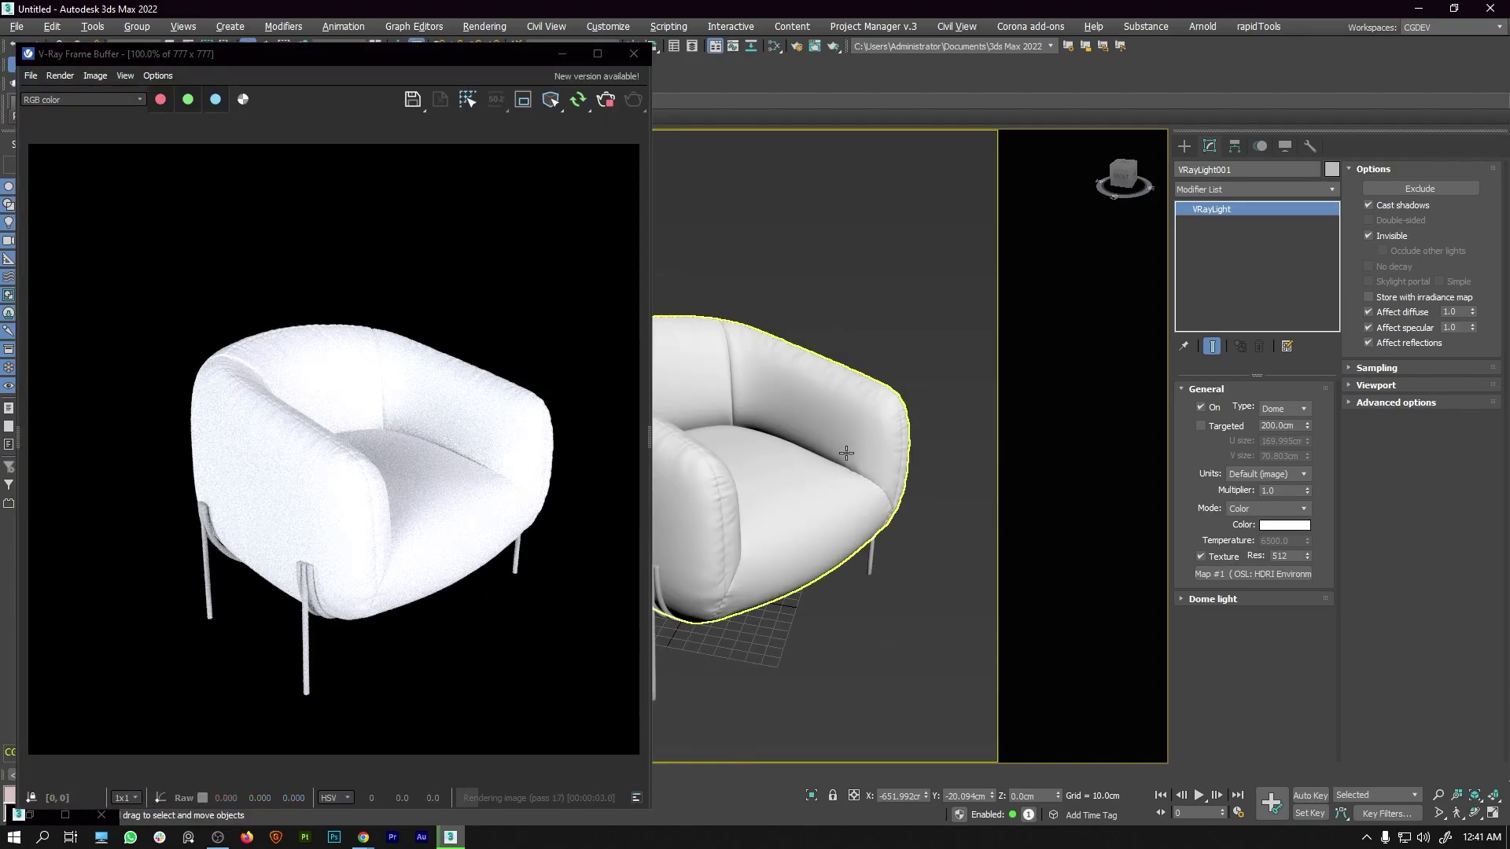
alt+middle_drag(859, 438, 785, 438)
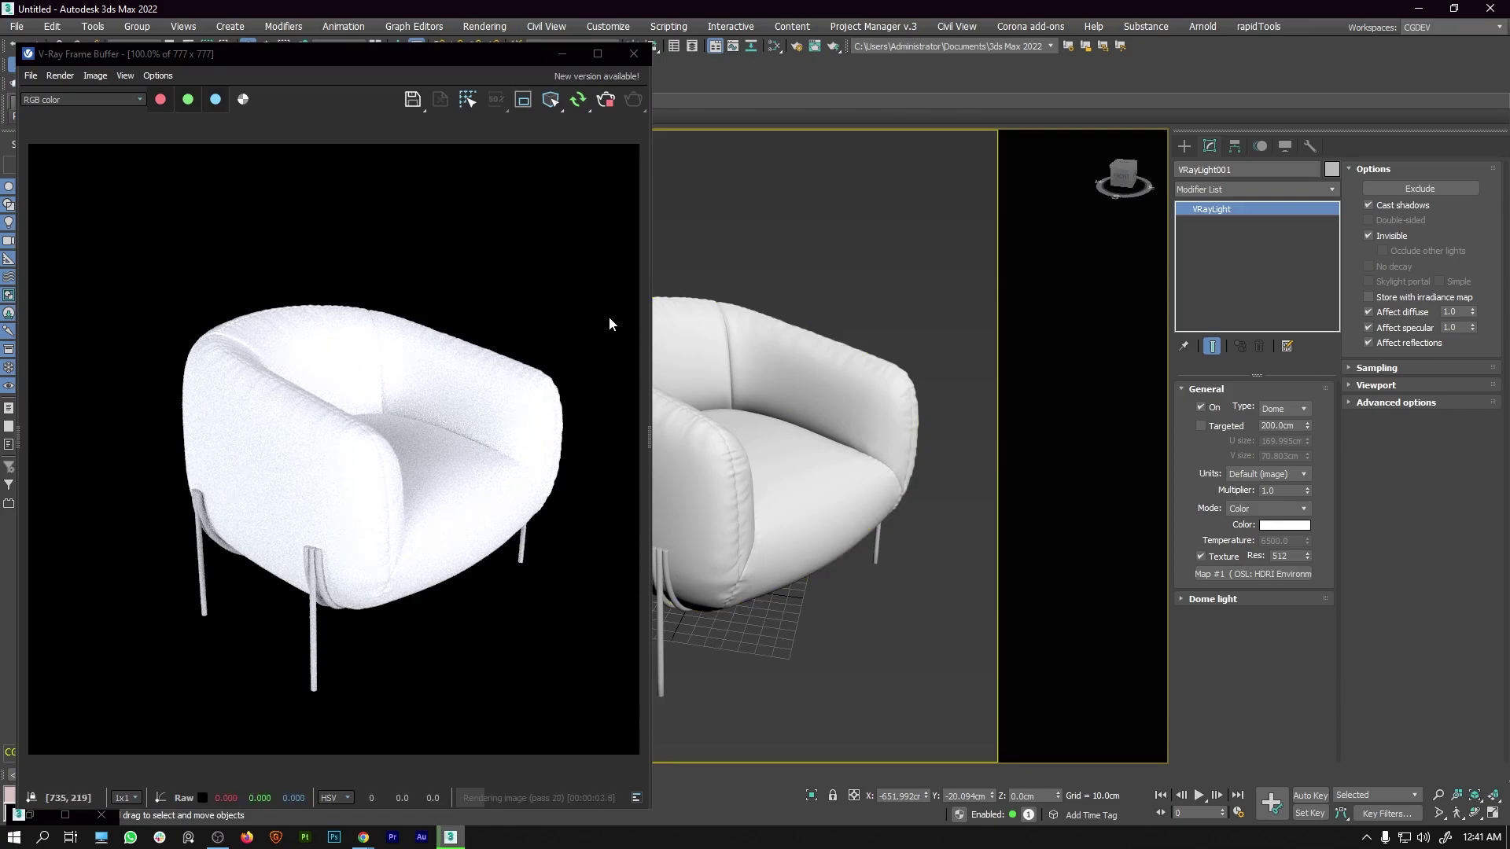
Create a VRayMtl material in the Slate Material Editor and place it below the HDRI Environment node.
click(772, 47)
middle_drag(1060, 438, 978, 351)
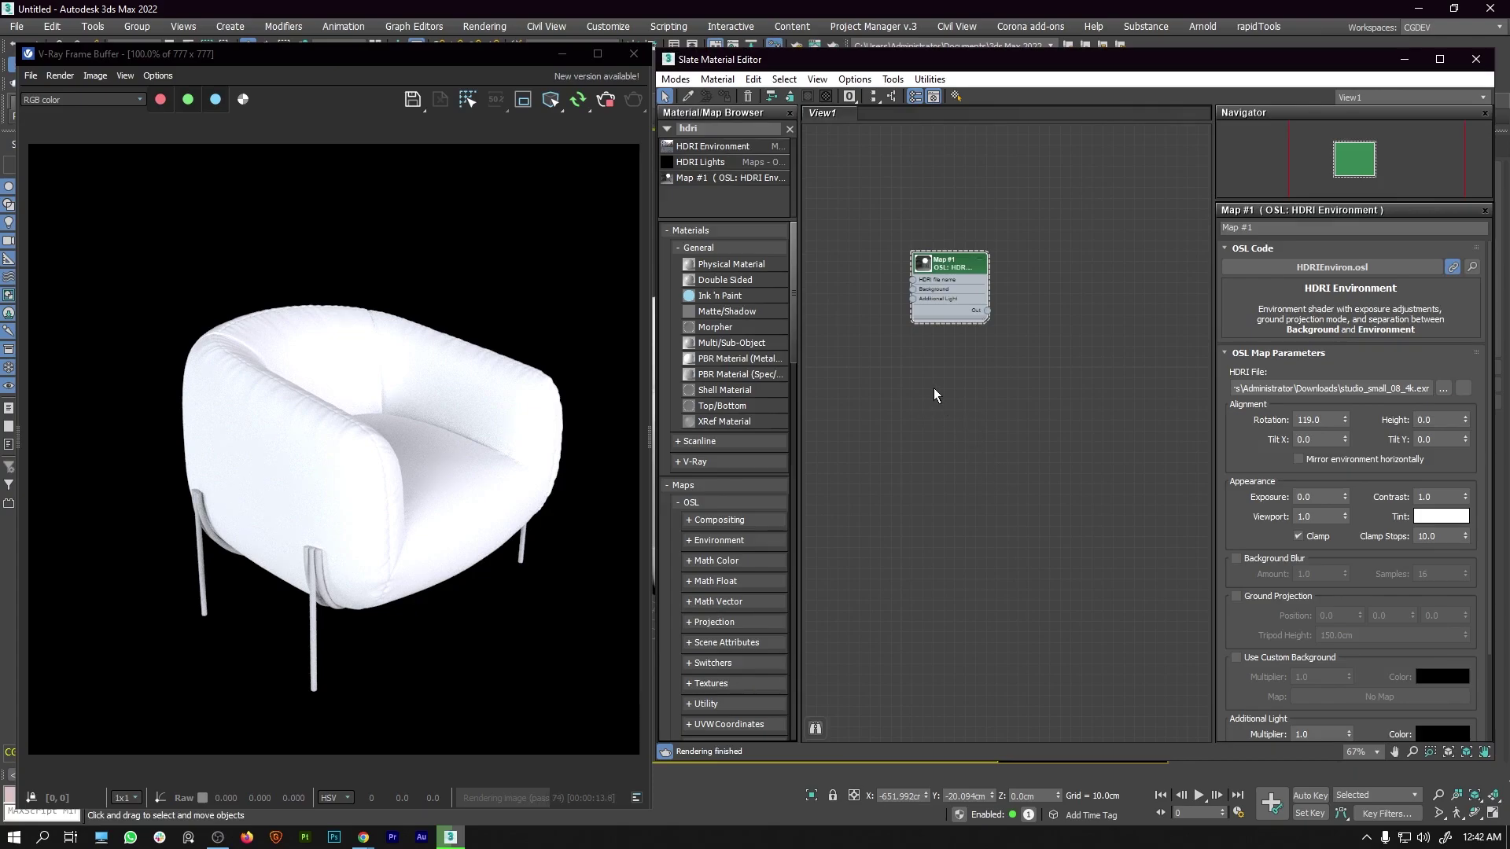
right_click(972, 385)
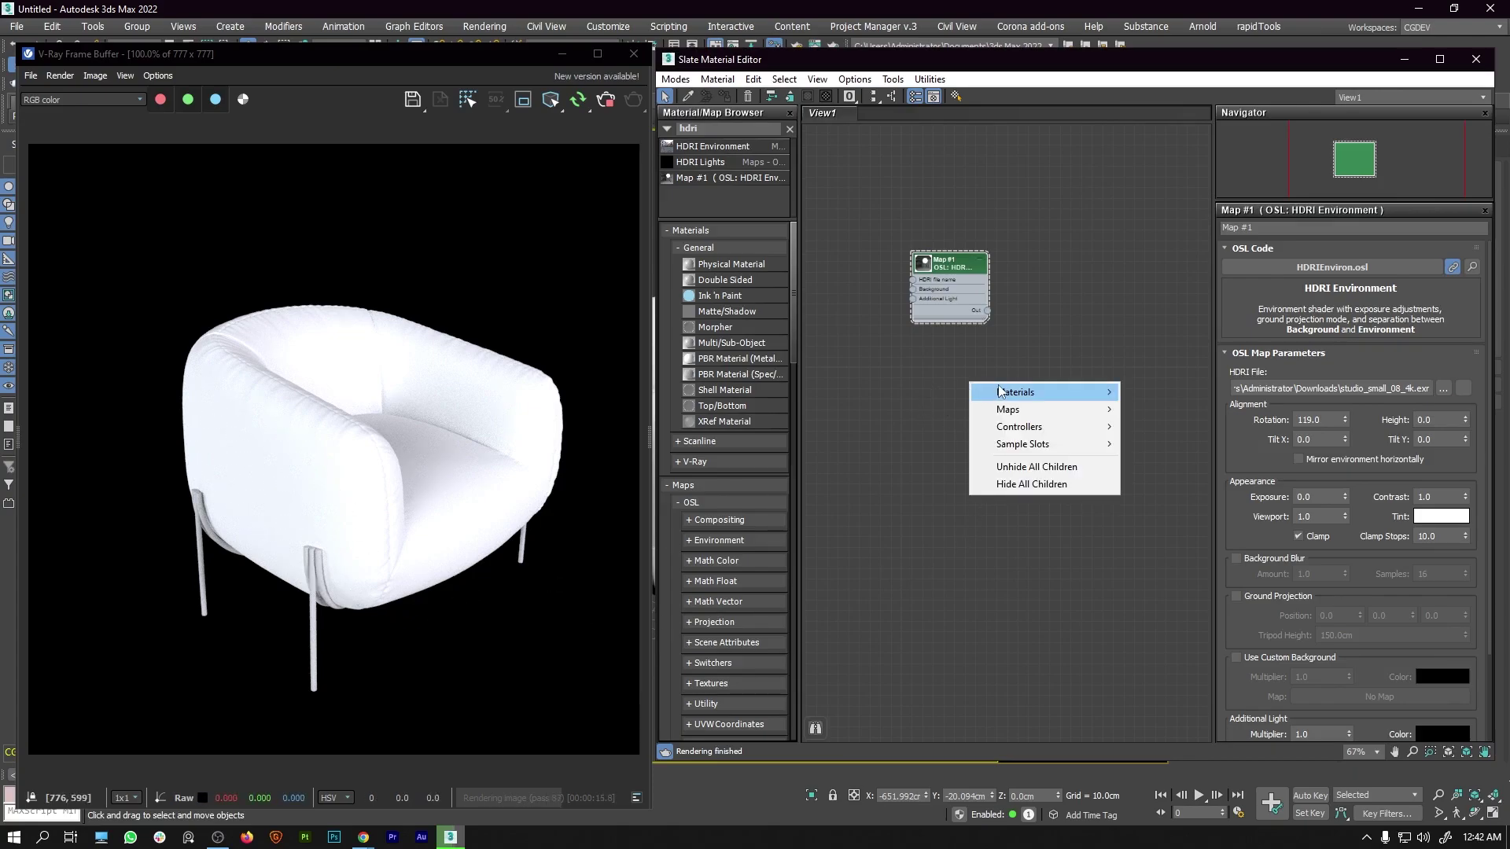
mouse_move(1015, 392)
mouse_move(1164, 392)
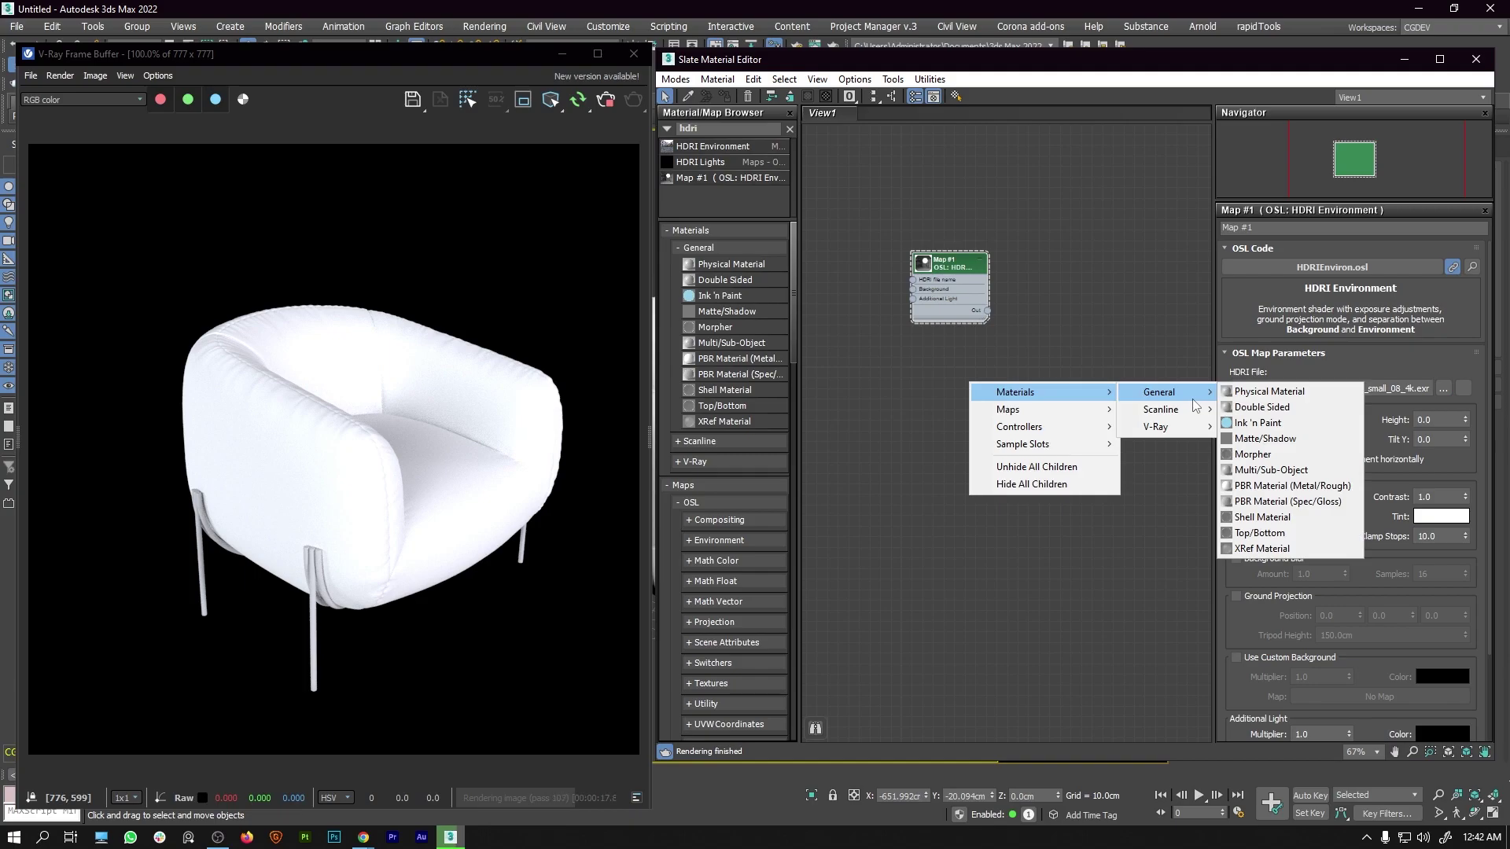
mouse_move(1160, 427)
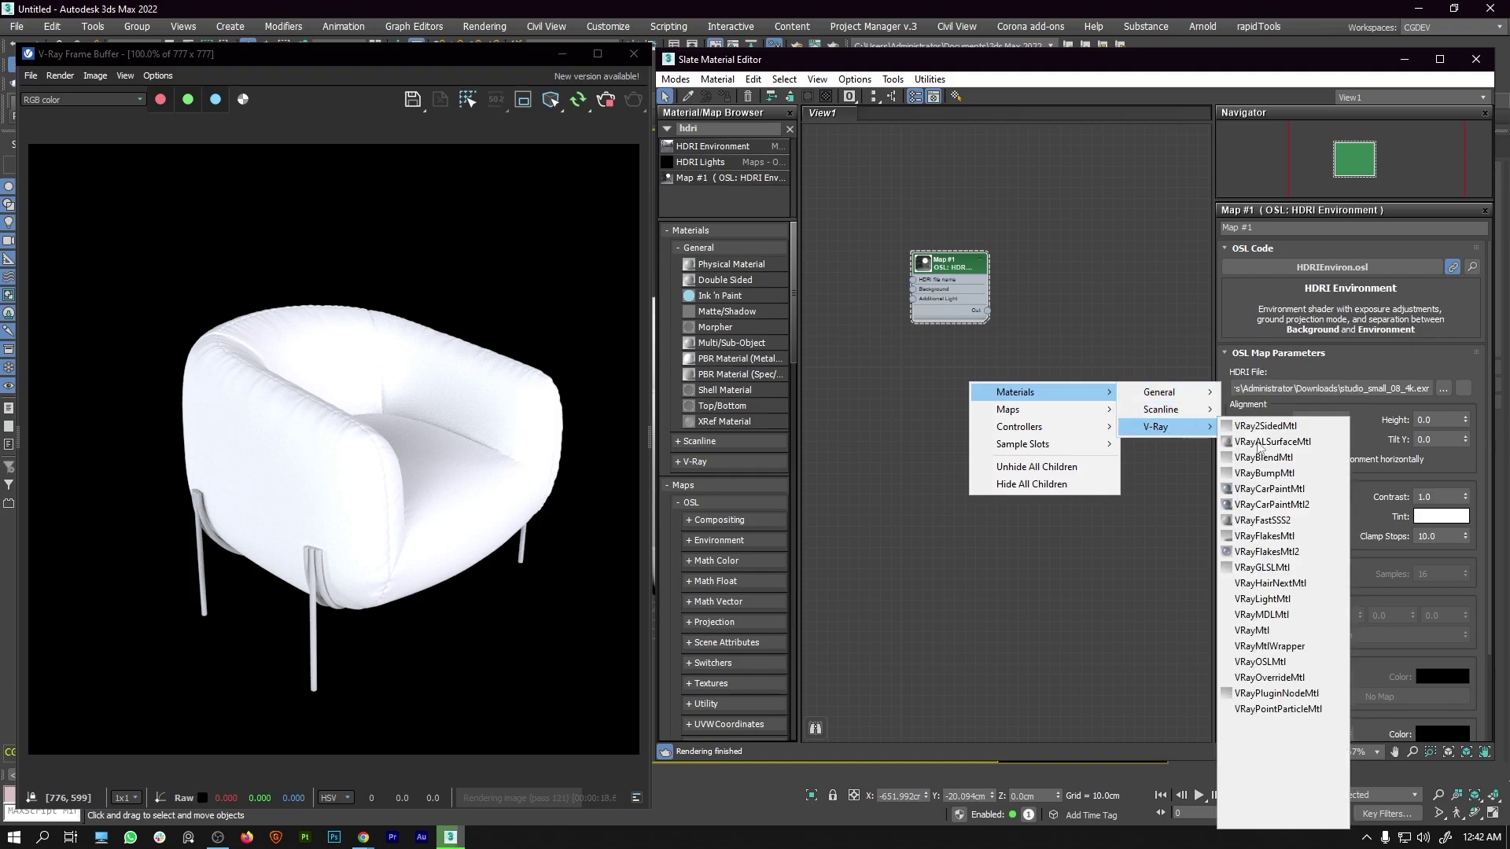
click(1247, 633)
drag(970, 371, 938, 365)
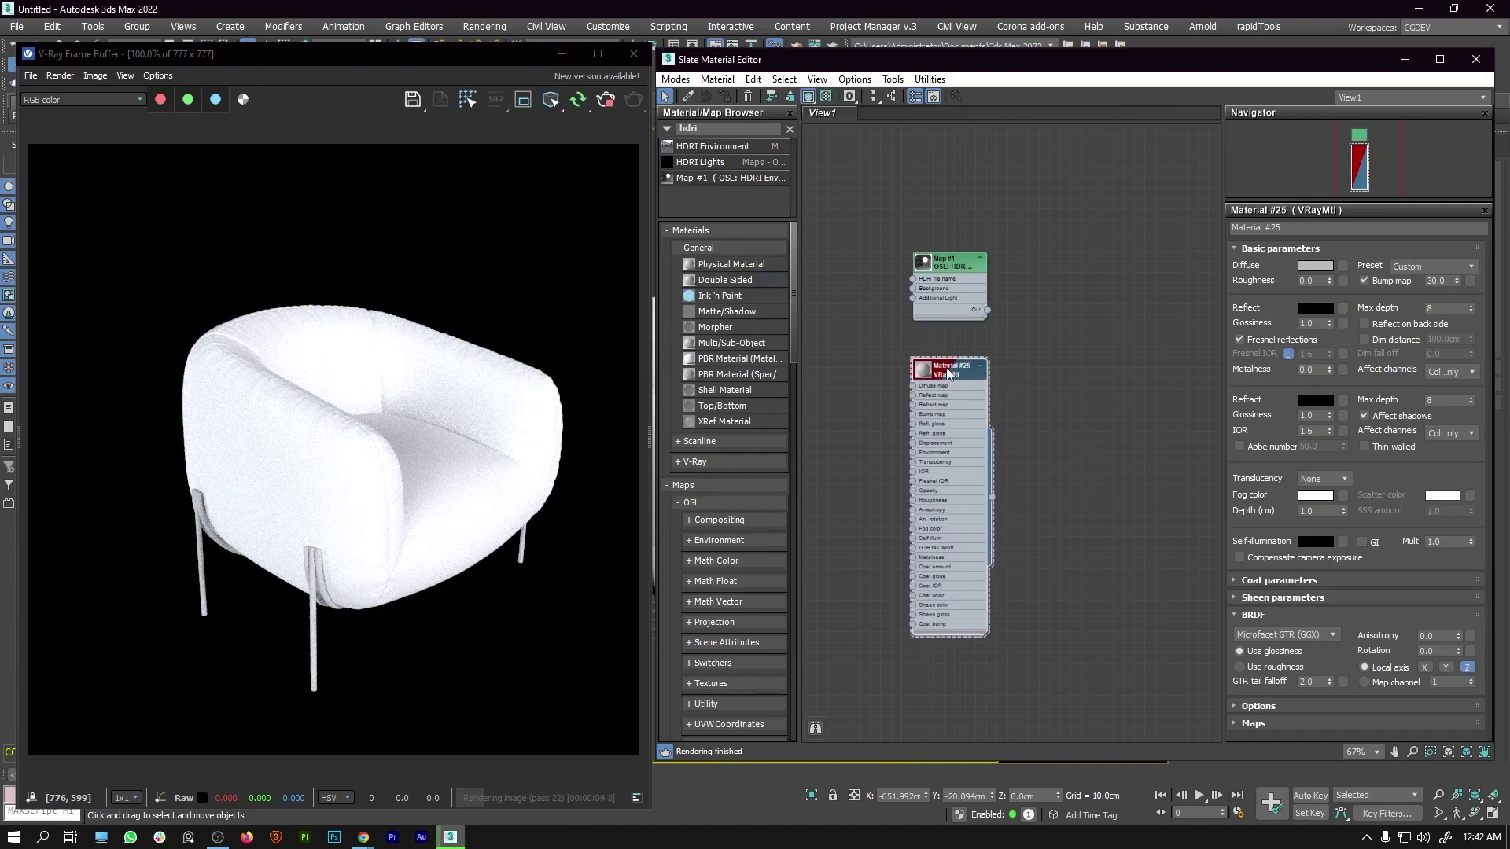
Apply the Gold preset to the VRayMtl and assign the material to the armchair's metal legs.
click(1415, 267)
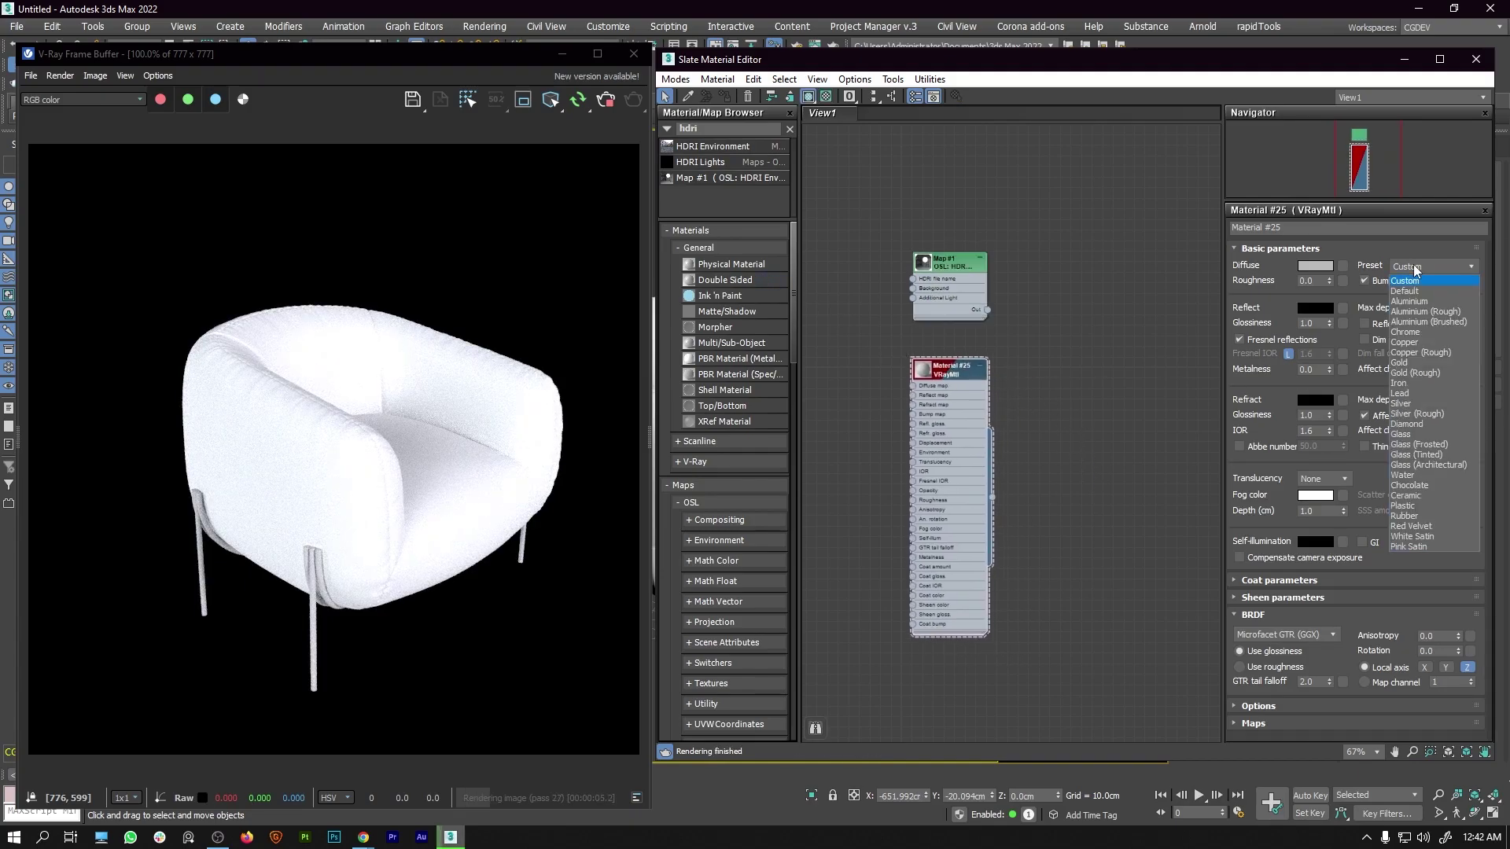
click(1418, 365)
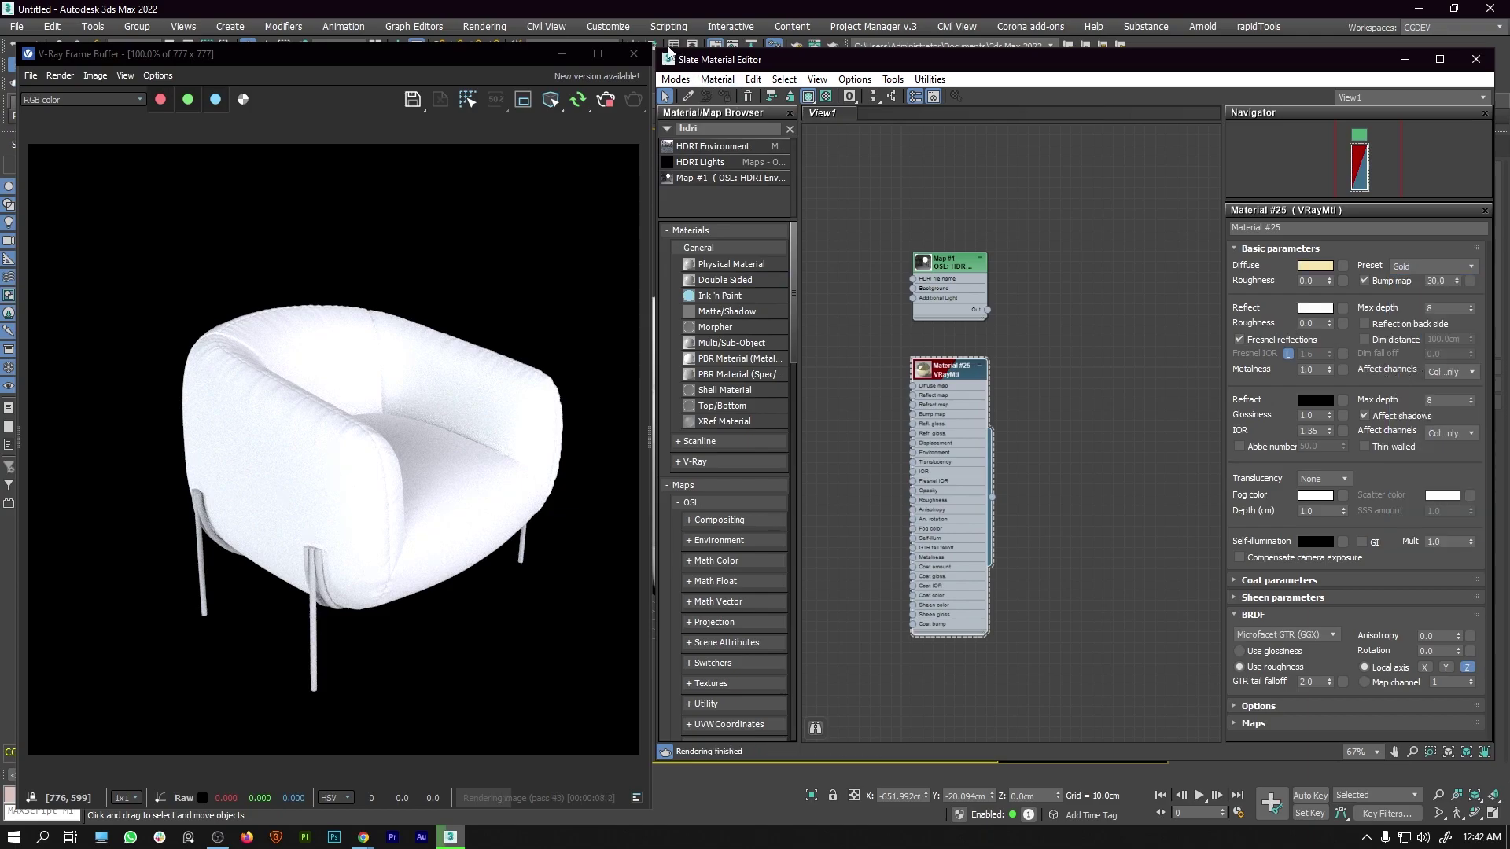
drag(719, 61, 972, 81)
drag(705, 667, 650, 721)
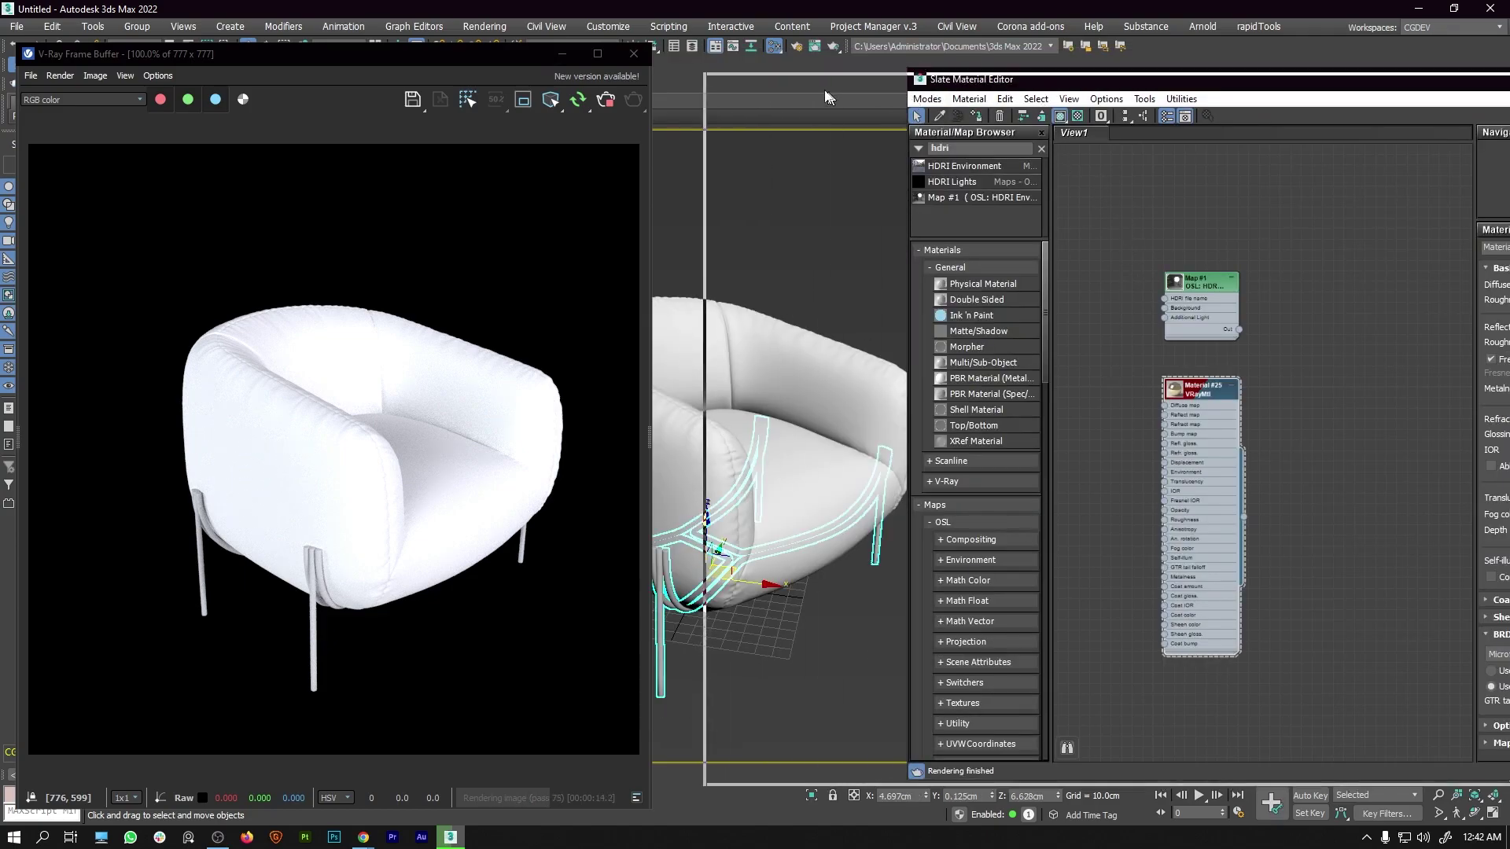
drag(1033, 82, 777, 59)
right_click(960, 368)
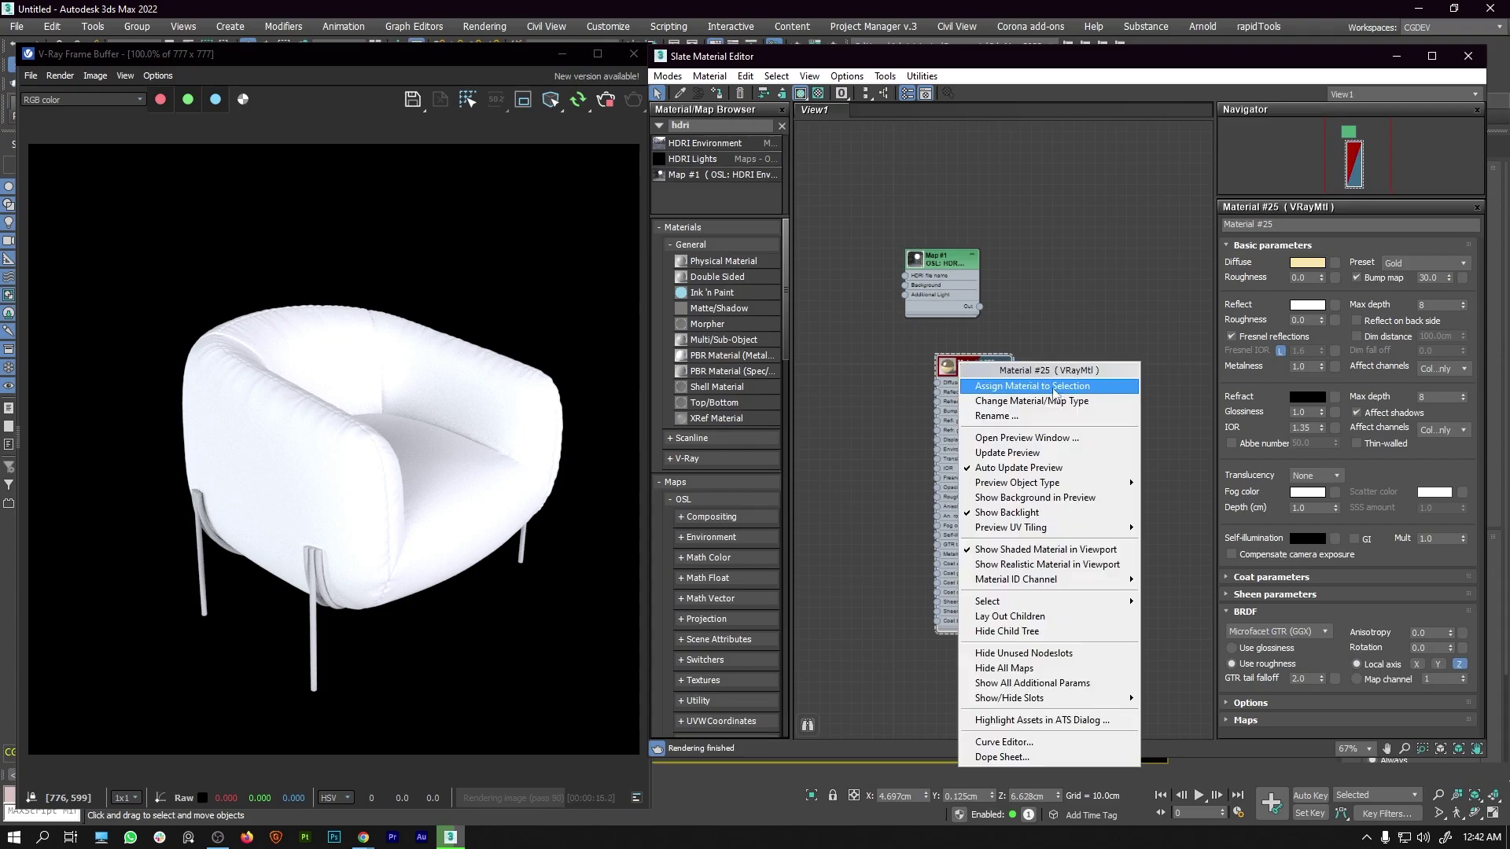
click(1009, 386)
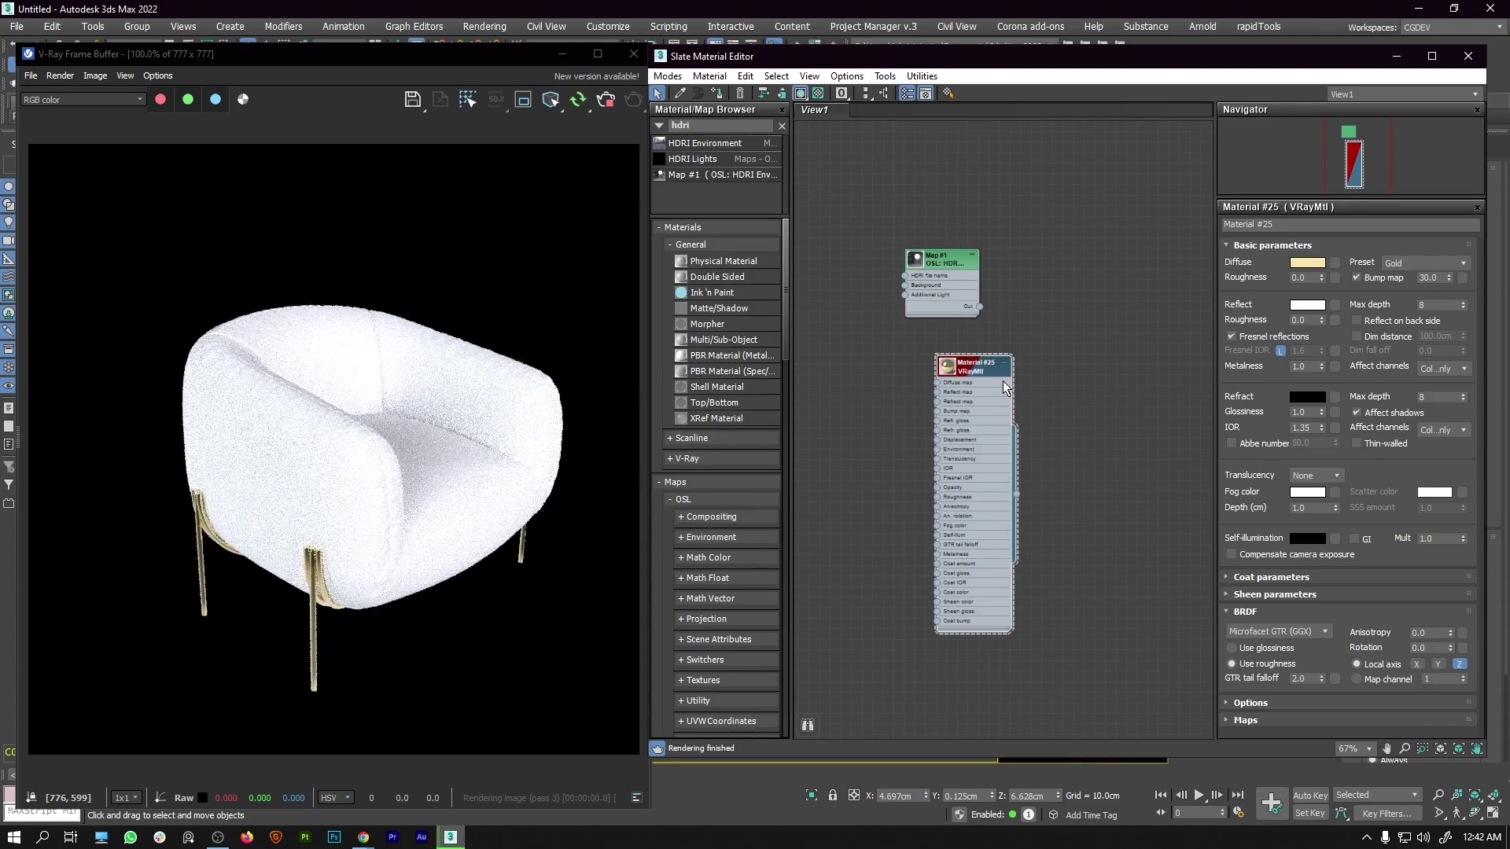
drag(973, 366, 939, 367)
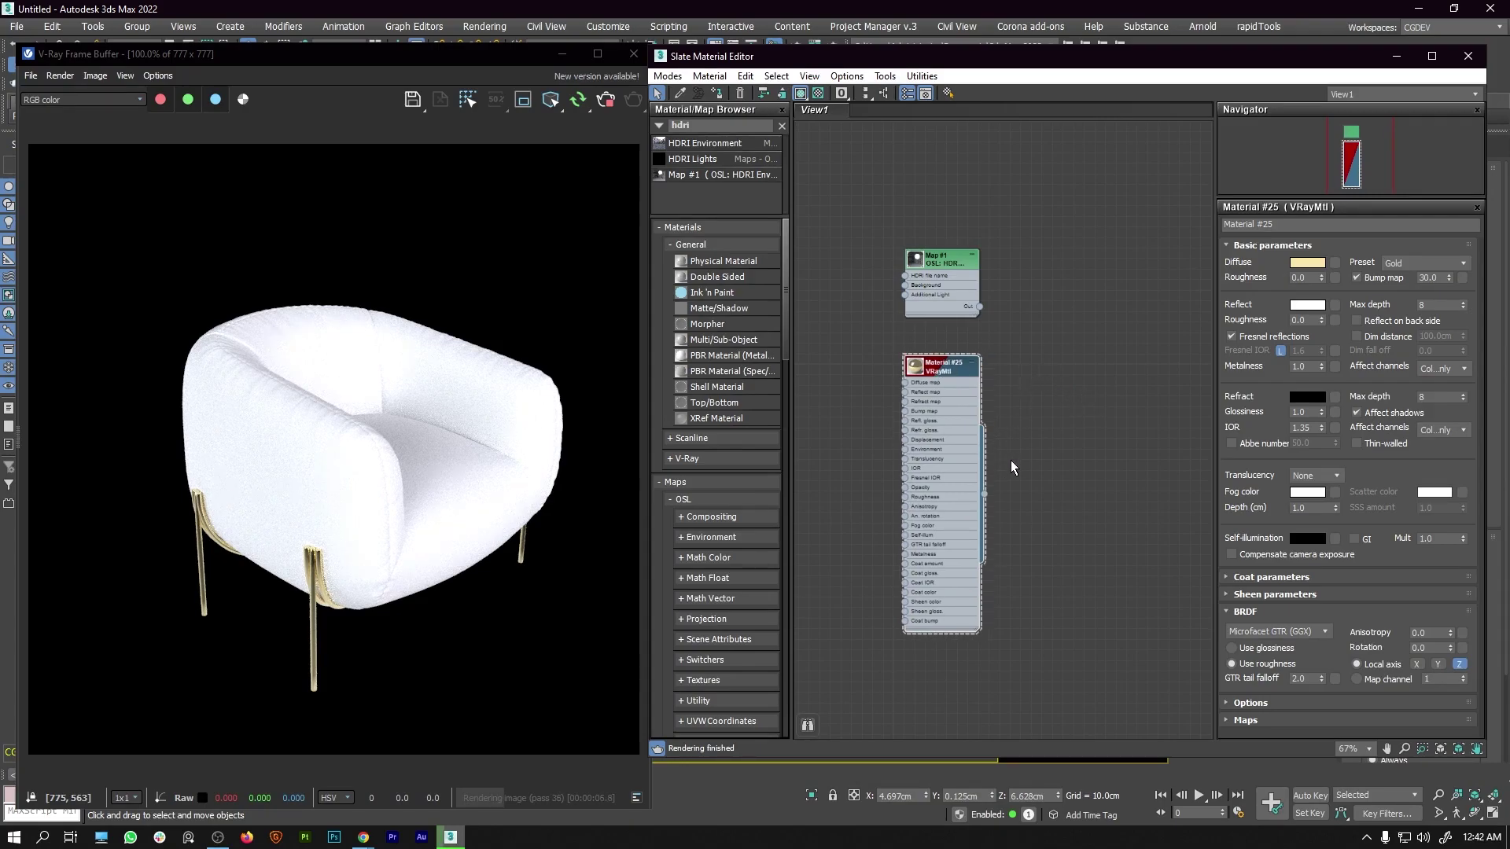
Create a second VRayMtl material and position its node below the gold material, keeping the editor beside the frame buffer.
middle_drag(1012, 460, 1004, 391)
right_click(936, 589)
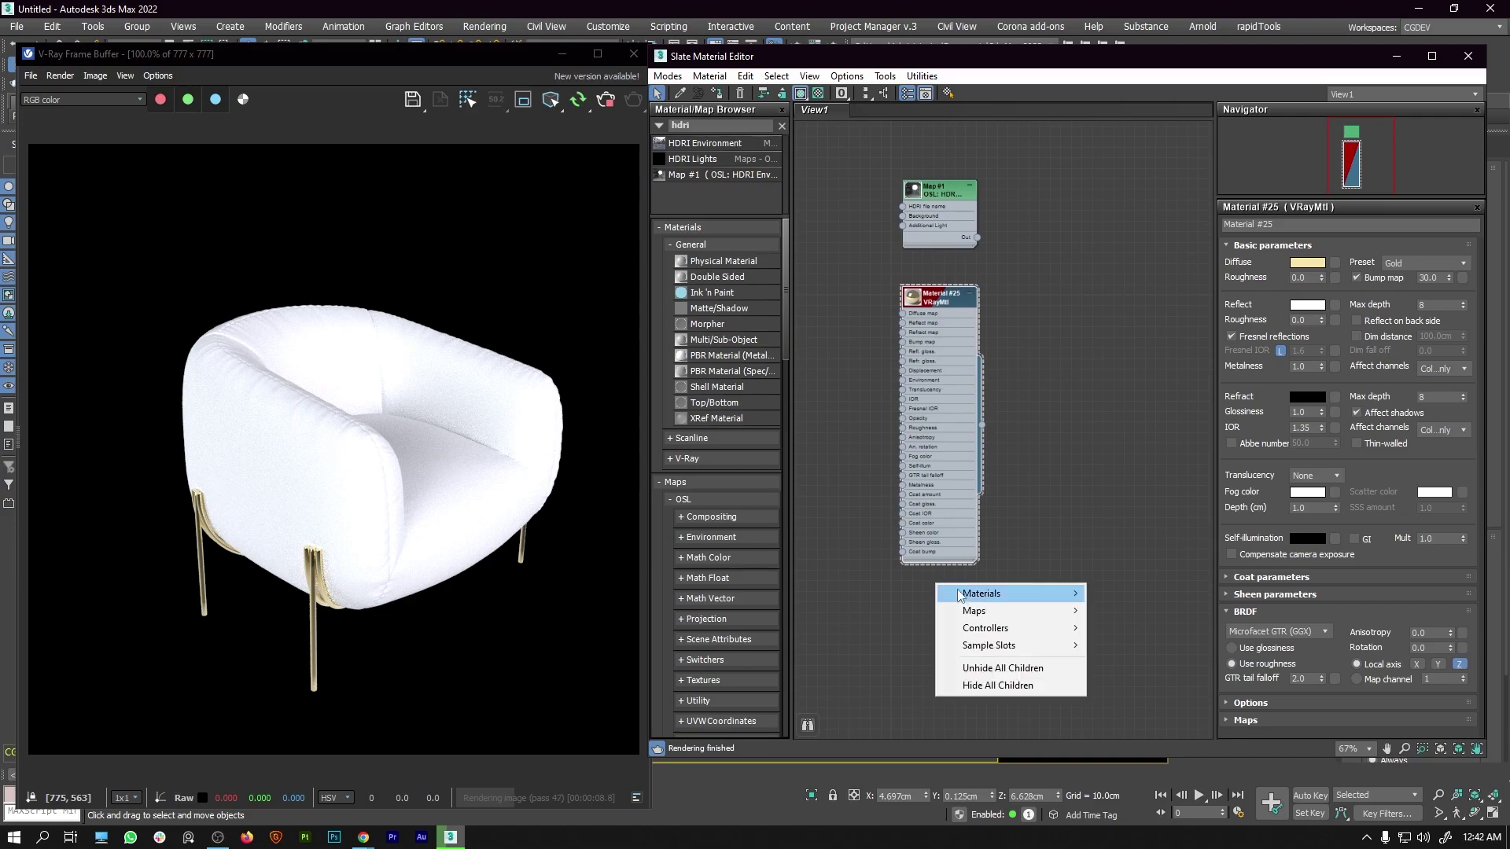
mouse_move(983, 594)
mouse_move(1124, 628)
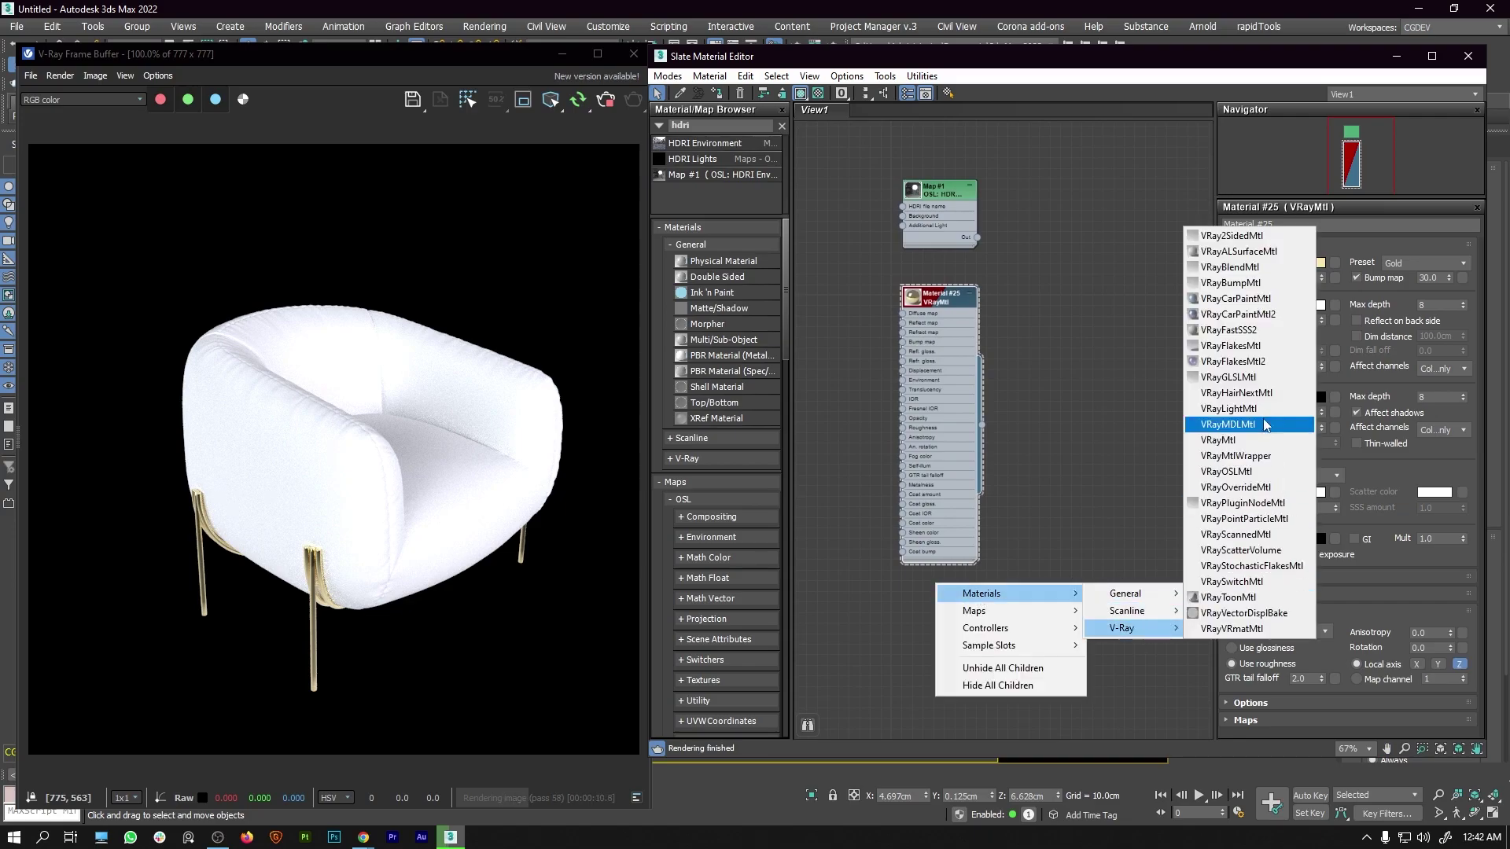
click(1218, 440)
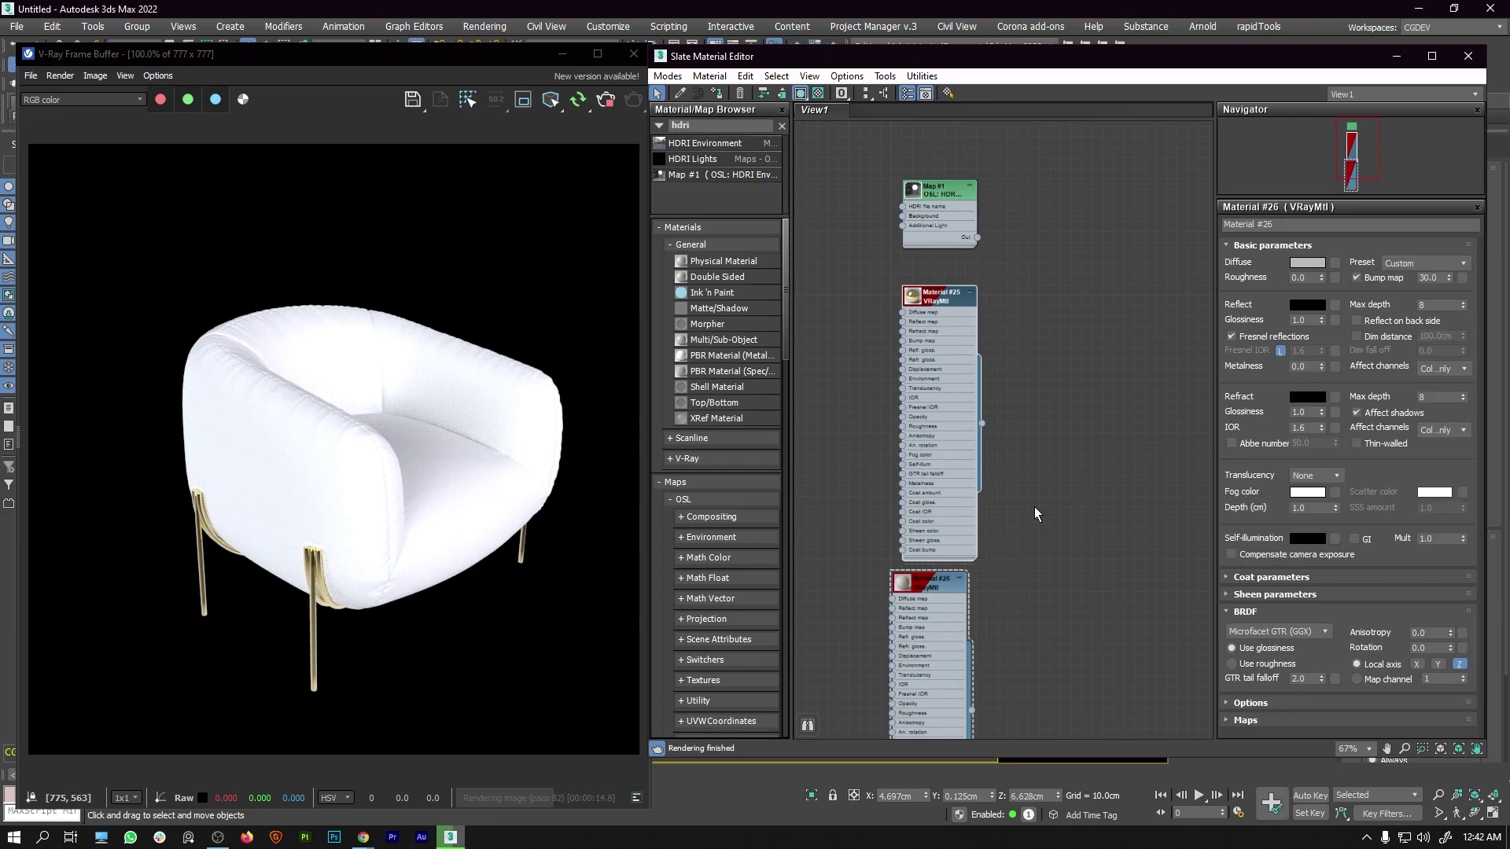
middle_drag(1035, 507, 1047, 450)
drag(941, 523, 962, 534)
middle_drag(1030, 525, 1025, 488)
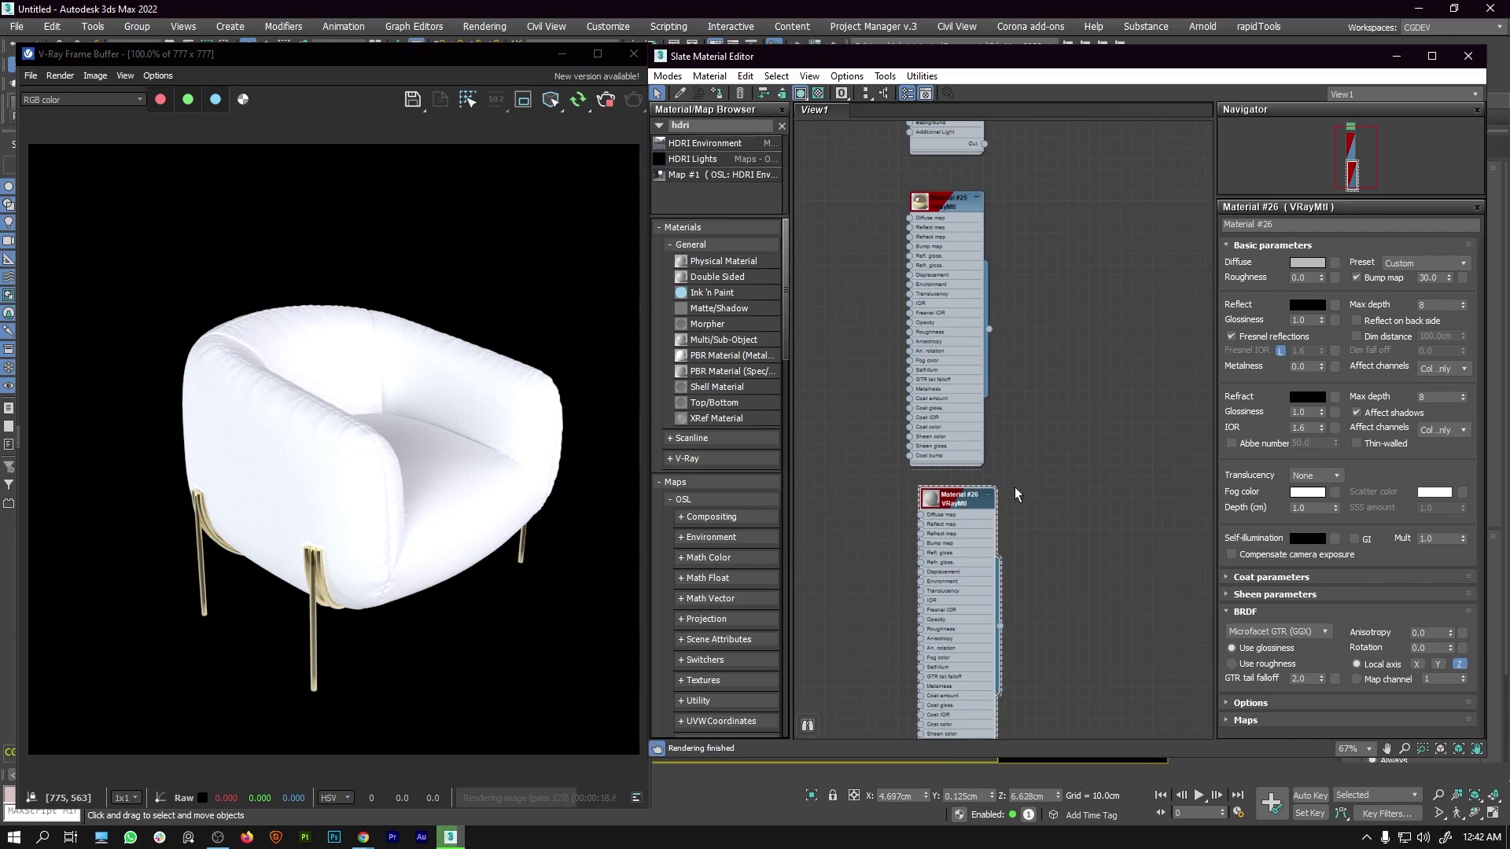
drag(966, 503, 976, 503)
mouse_move(936, 59)
mouse_down()
mouse_move(990, 491)
mouse_move(809, 158)
mouse_move(912, 63)
mouse_up()
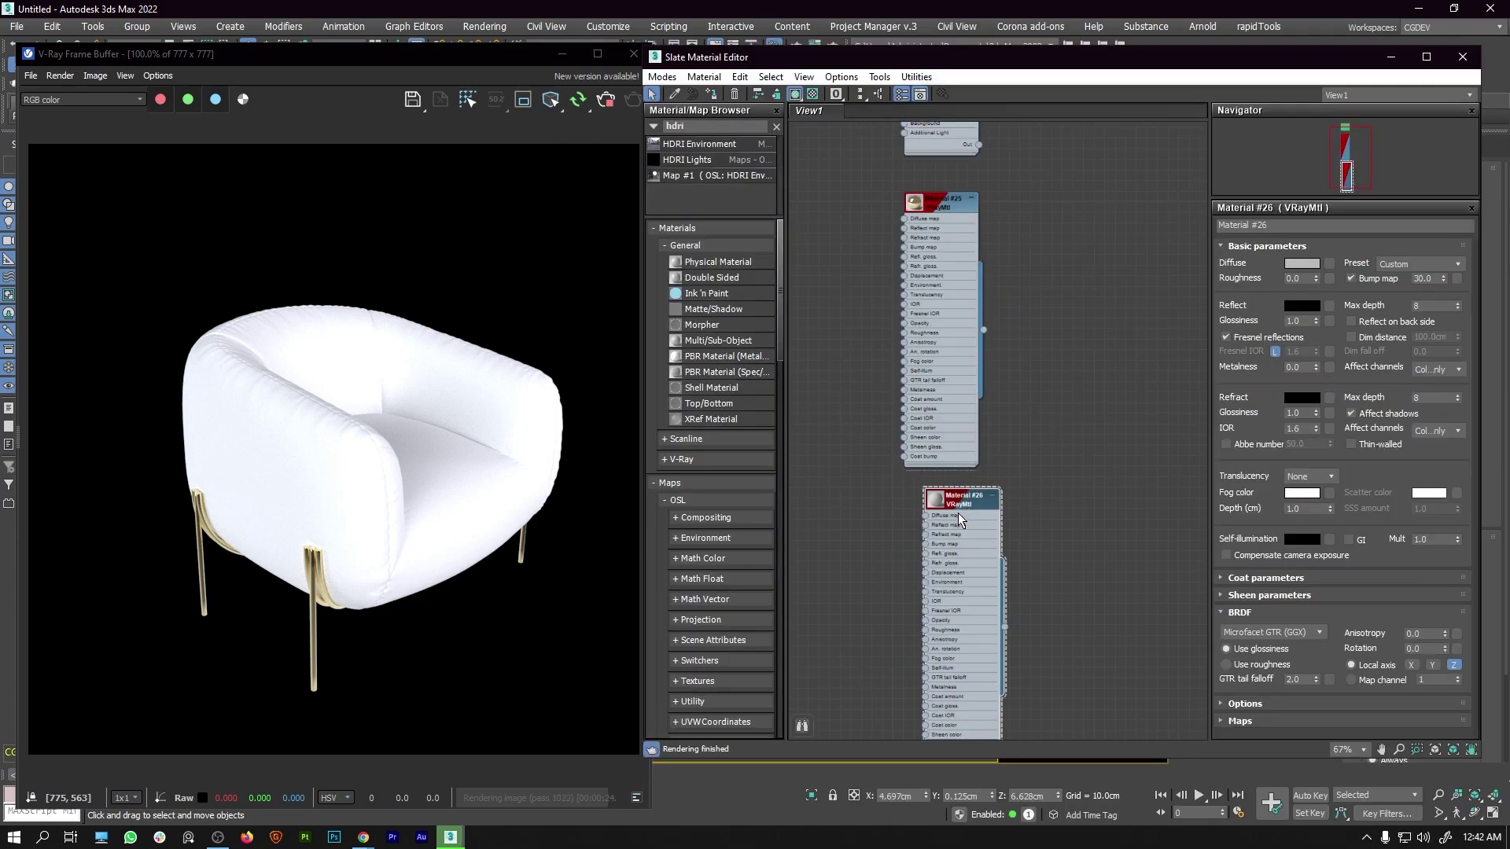
Align the second VRayMtl node beneath the gold material and assign it to the armchair's upholstery.
drag(961, 520, 951, 521)
right_click(931, 502)
click(979, 120)
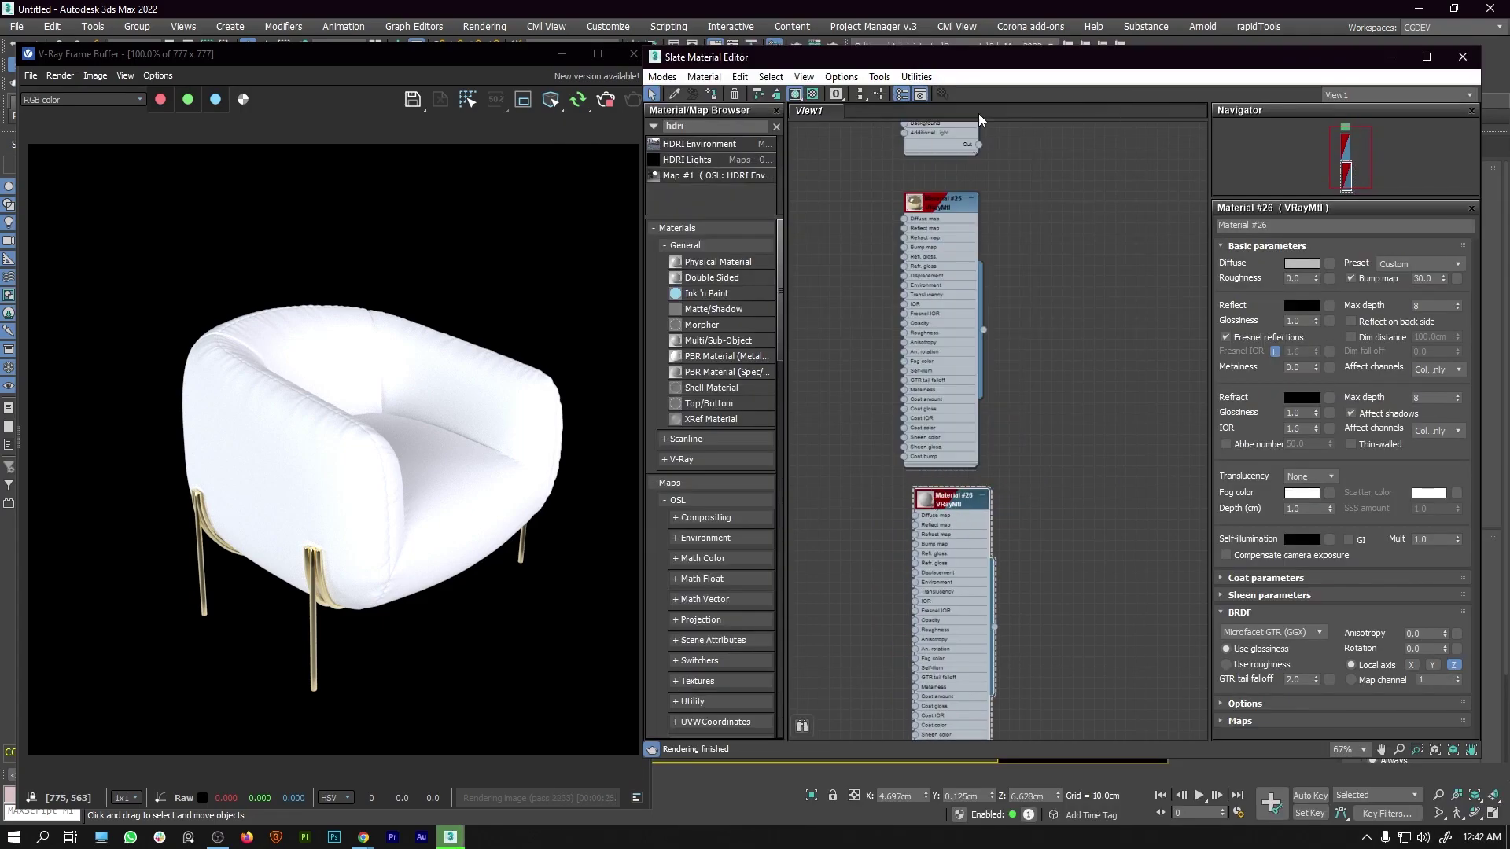
drag(947, 499, 942, 500)
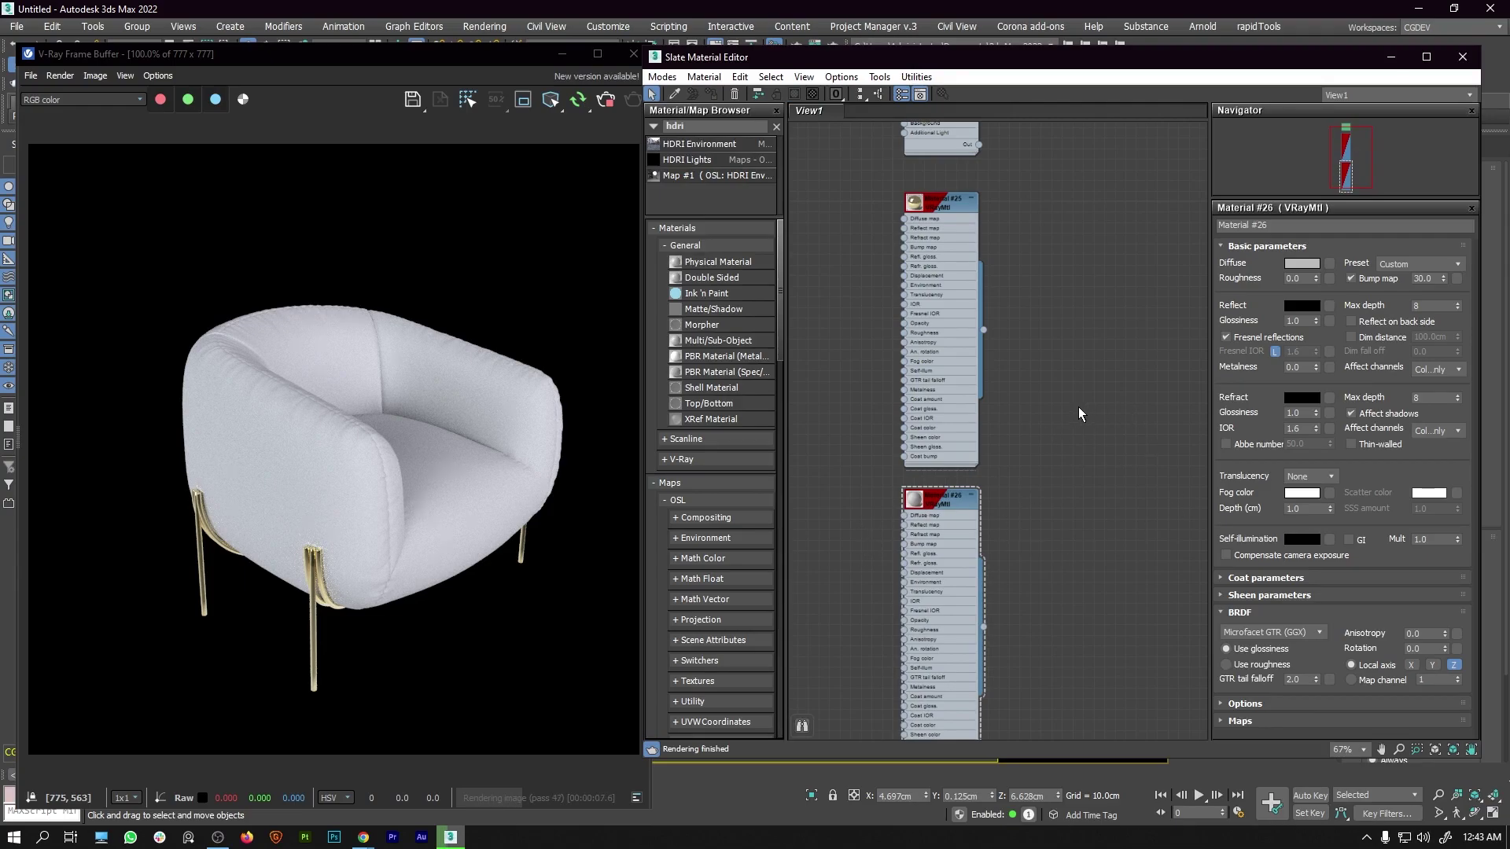
middle_drag(994, 430, 1072, 426)
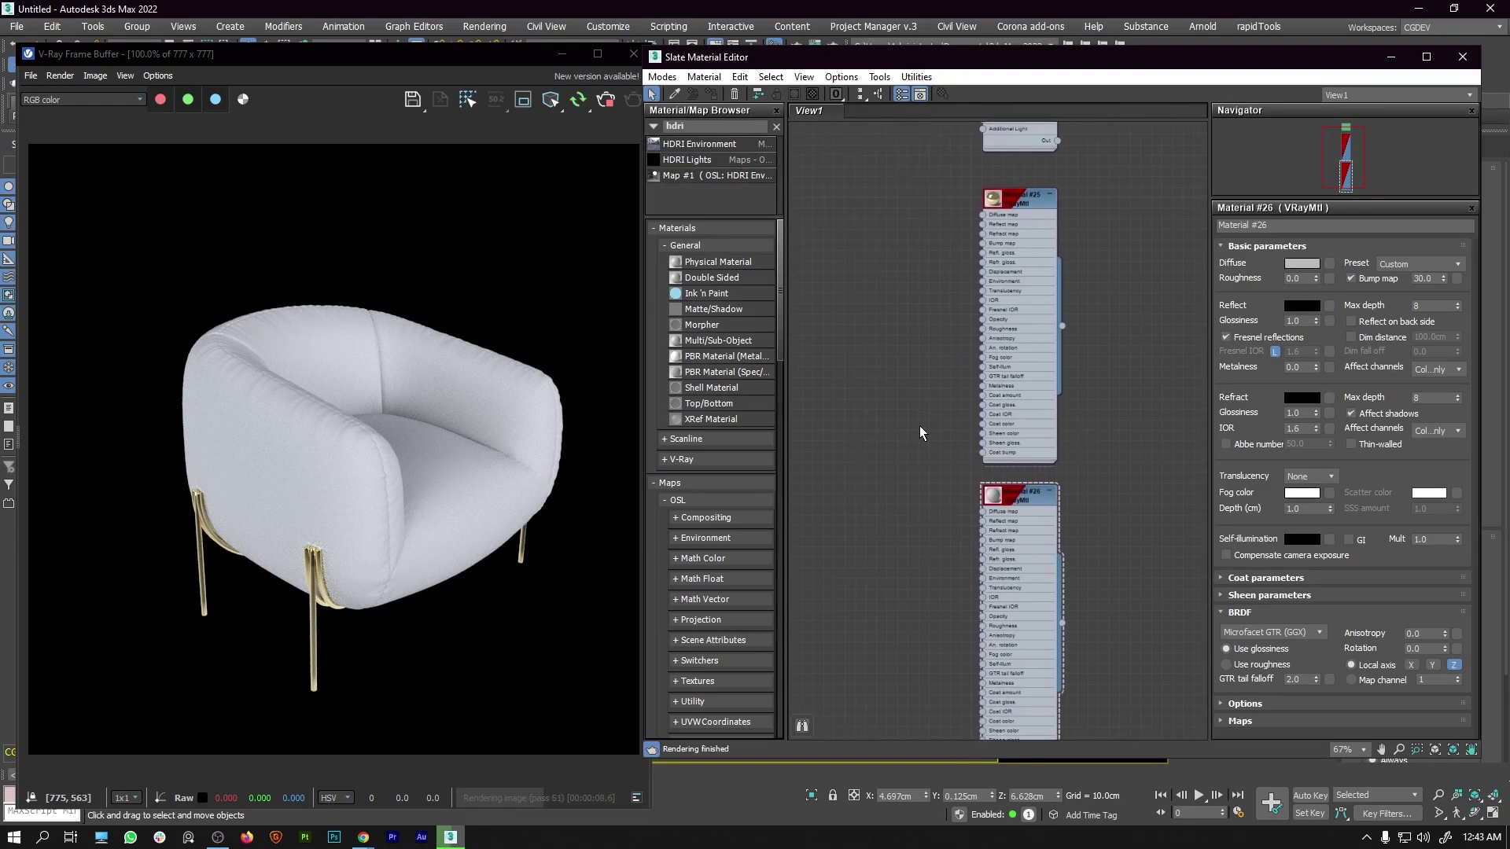
Open the velvet_2-4K texture folder on the desktop and show its files as large thumbnails.
click(1419, 7)
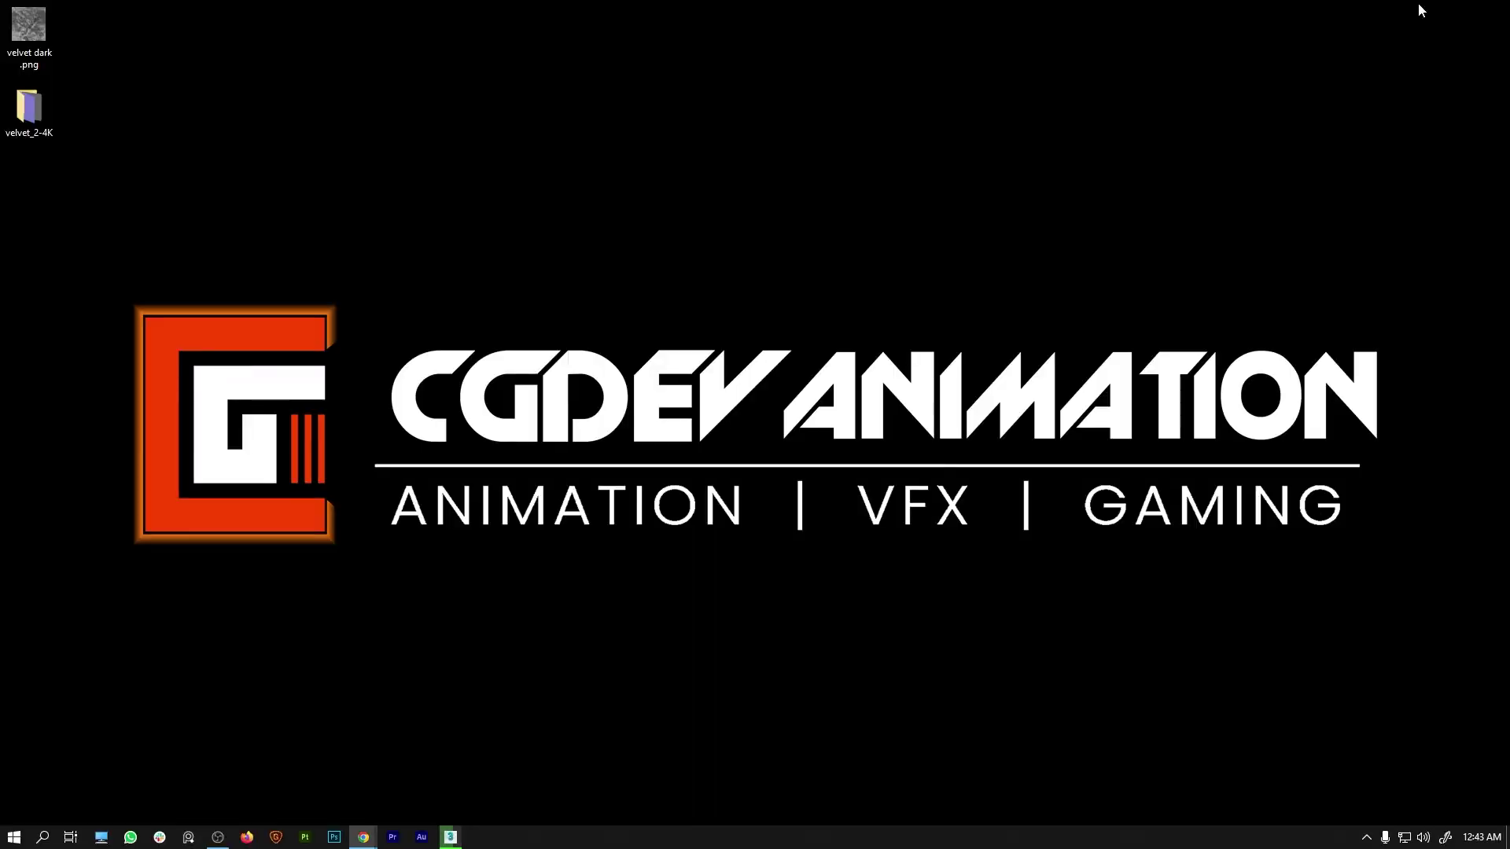
double_click(41, 126)
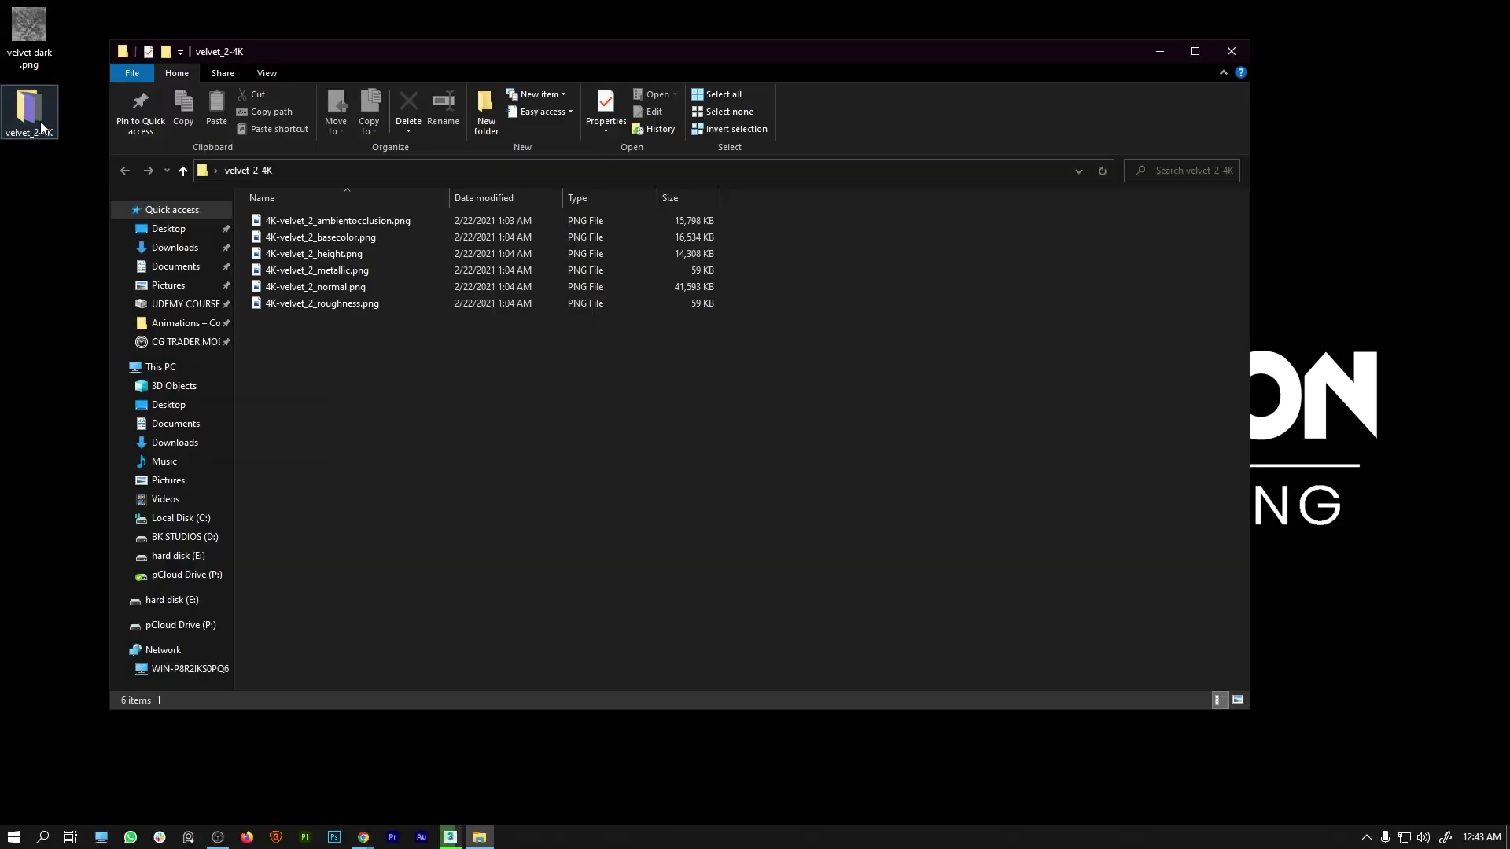
ctrl+scroll(540, 403, up, 3)
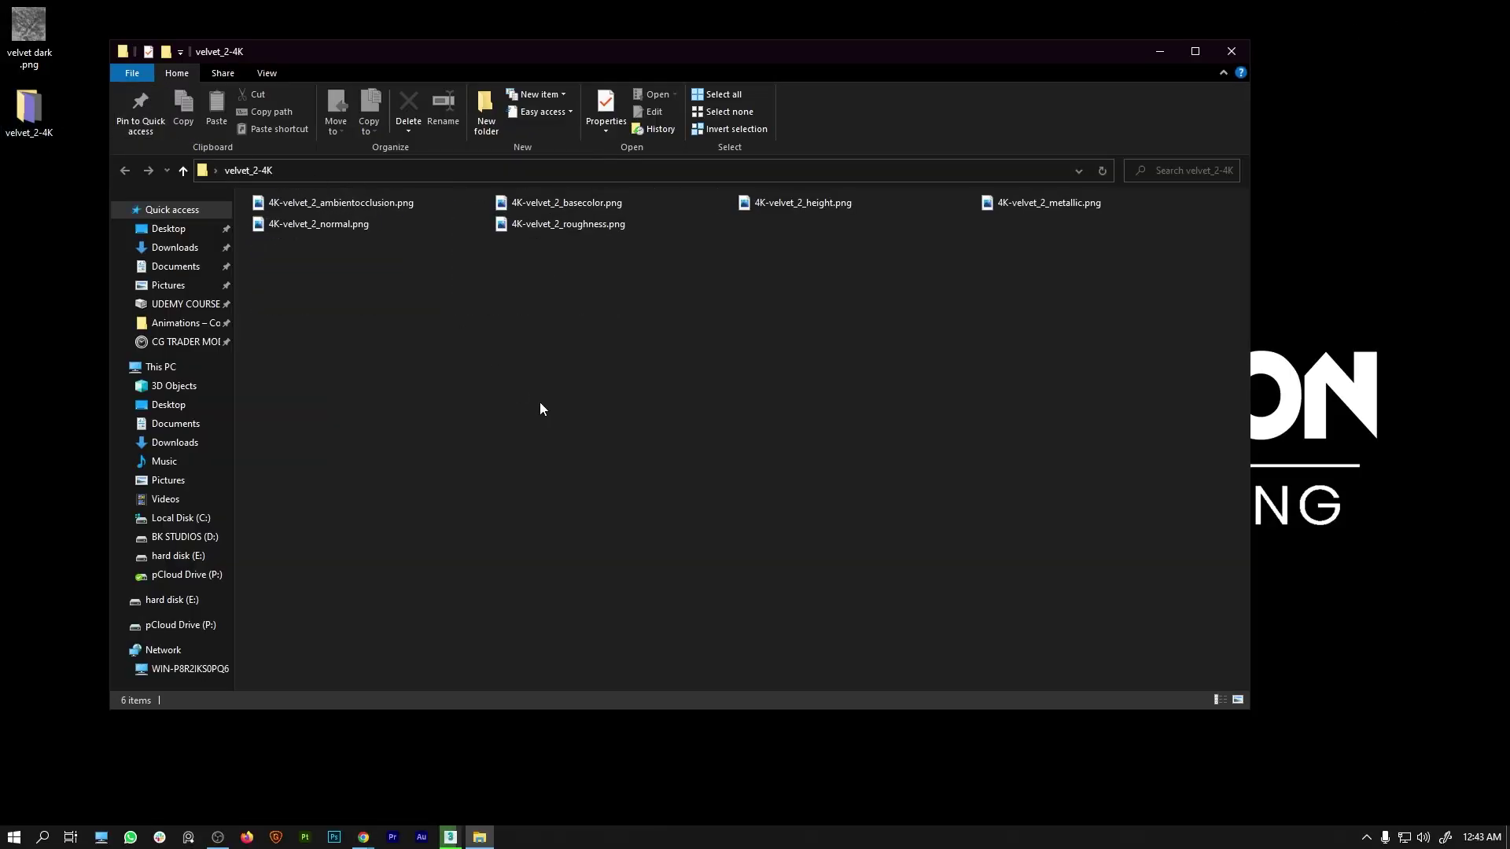
ctrl+scroll(548, 371, up, 2)
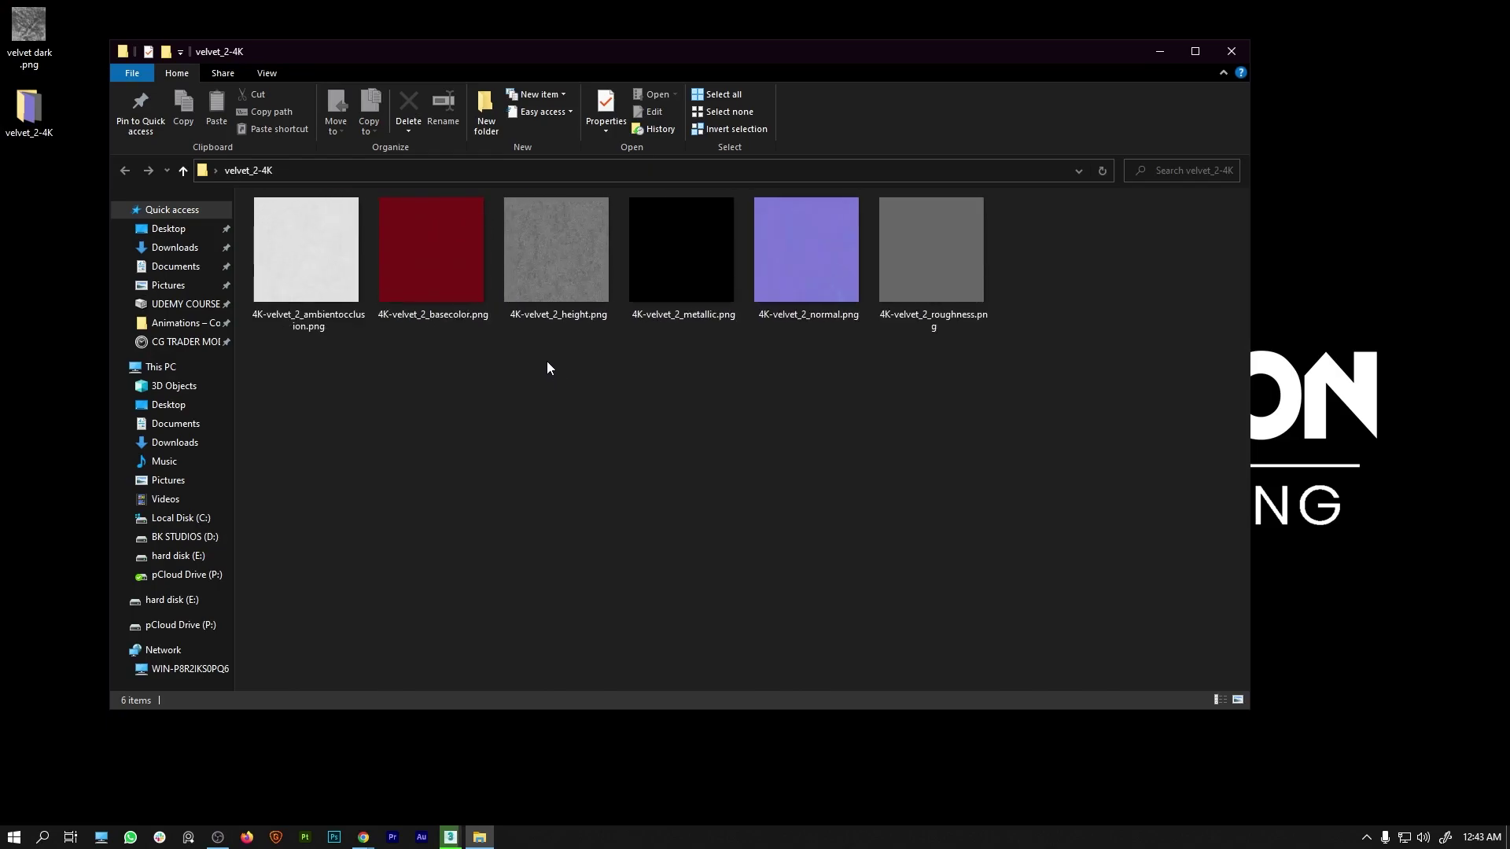
click(469, 281)
click(928, 288)
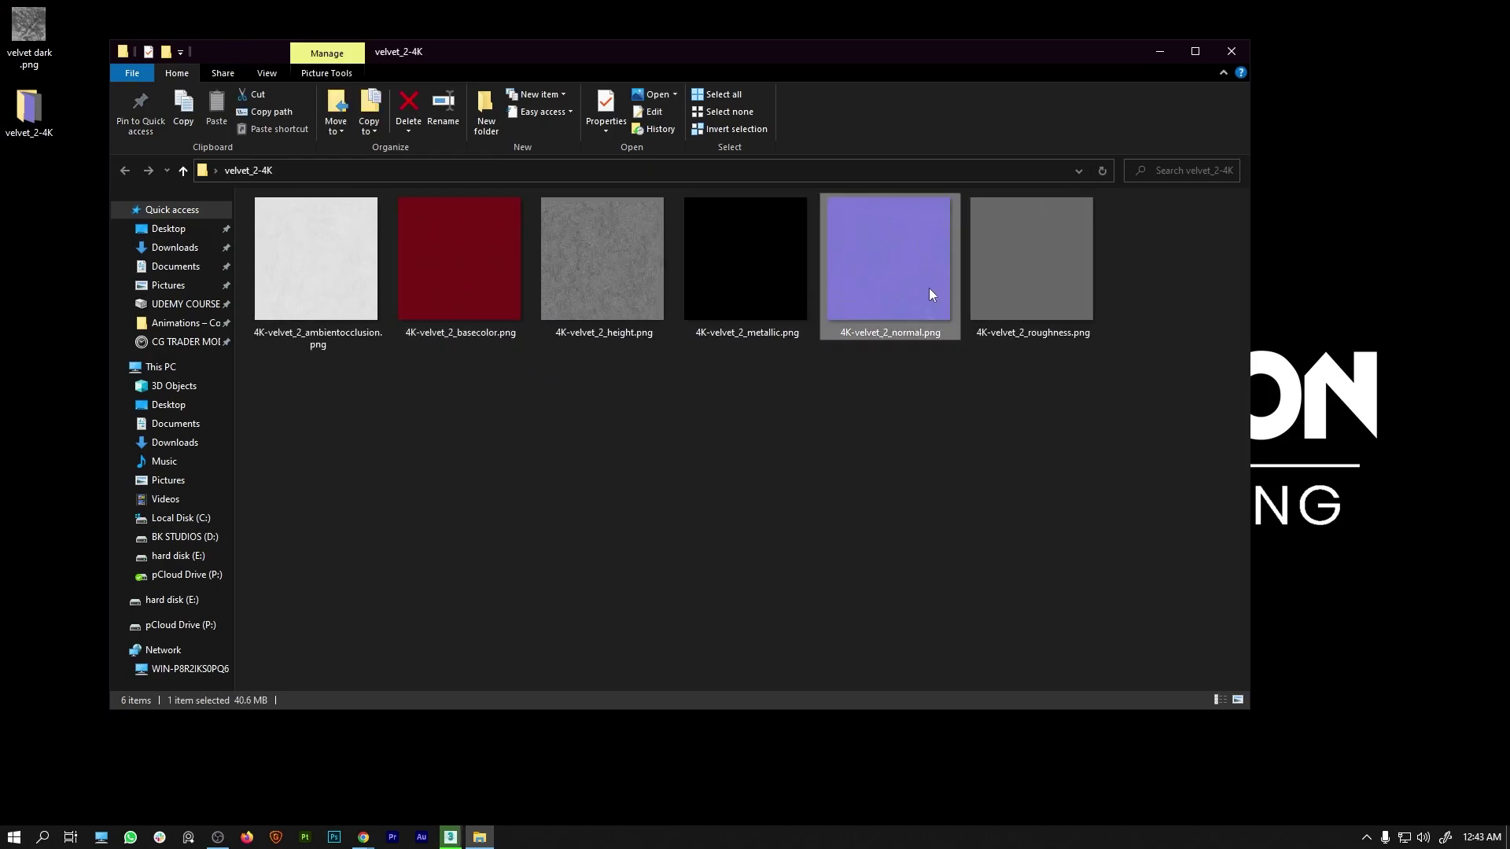
click(502, 513)
Bring 4K-velvet_2_basecolor.png into the Slate view as a bitmap node beside the second VRayMtl.
drag(455, 327, 873, 548)
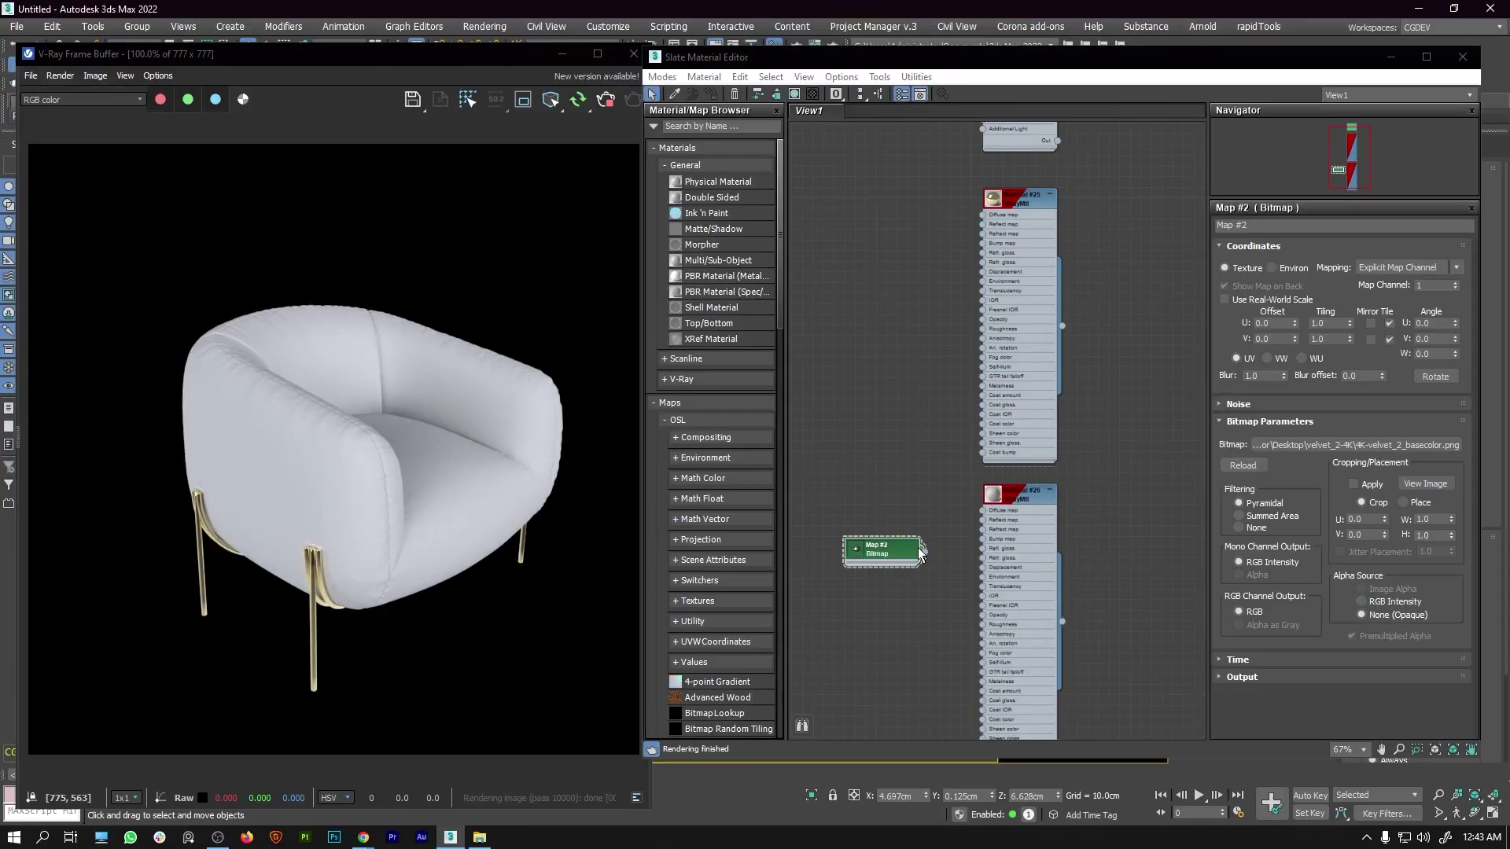
middle_drag(897, 548, 969, 520)
drag(932, 485, 930, 476)
middle_drag(976, 488, 922, 417)
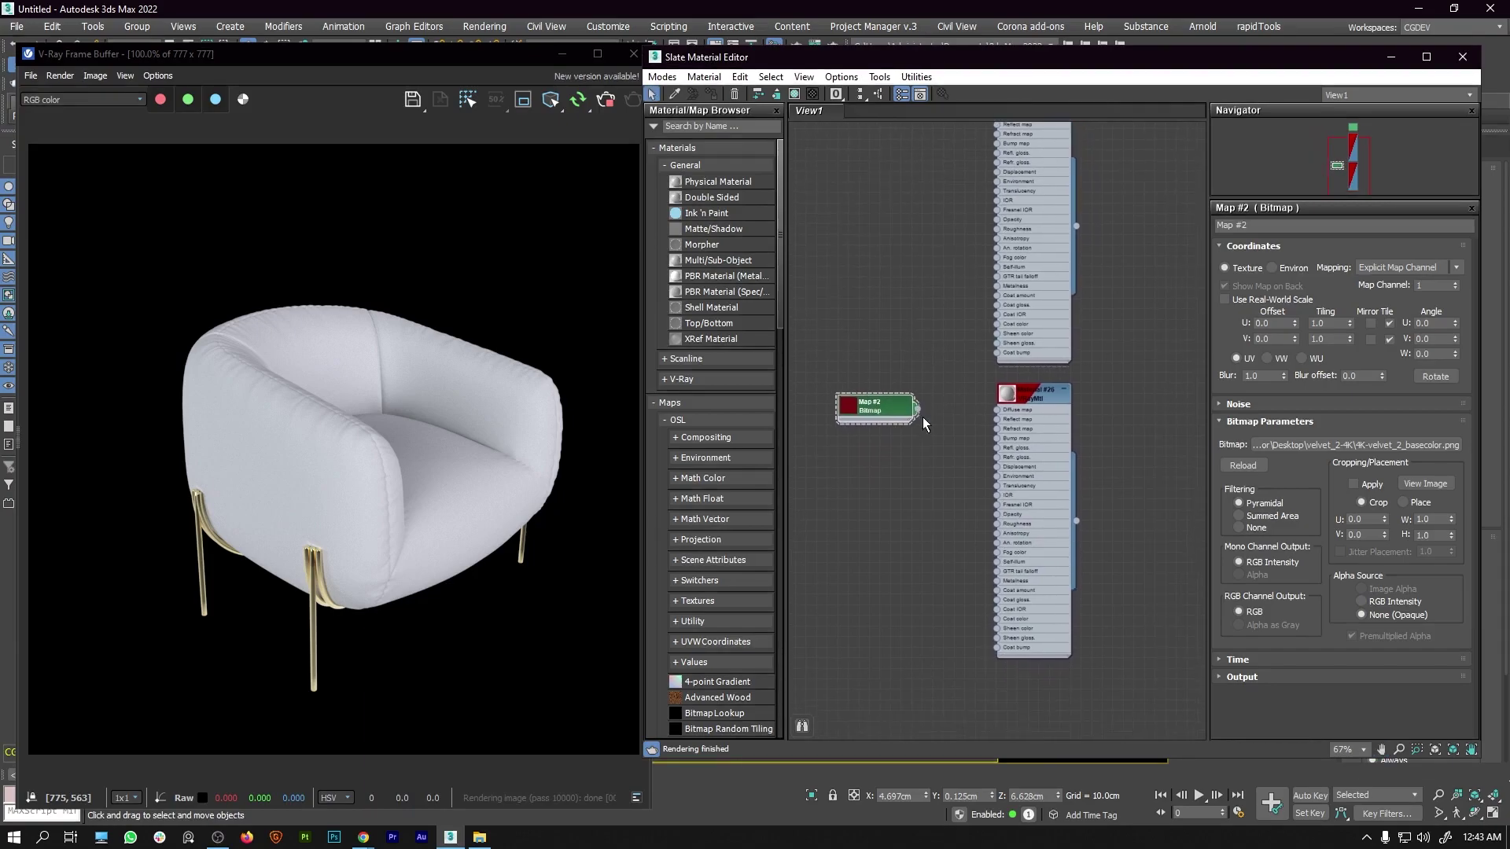
scroll(886, 411, up, 1)
drag(885, 409, 859, 398)
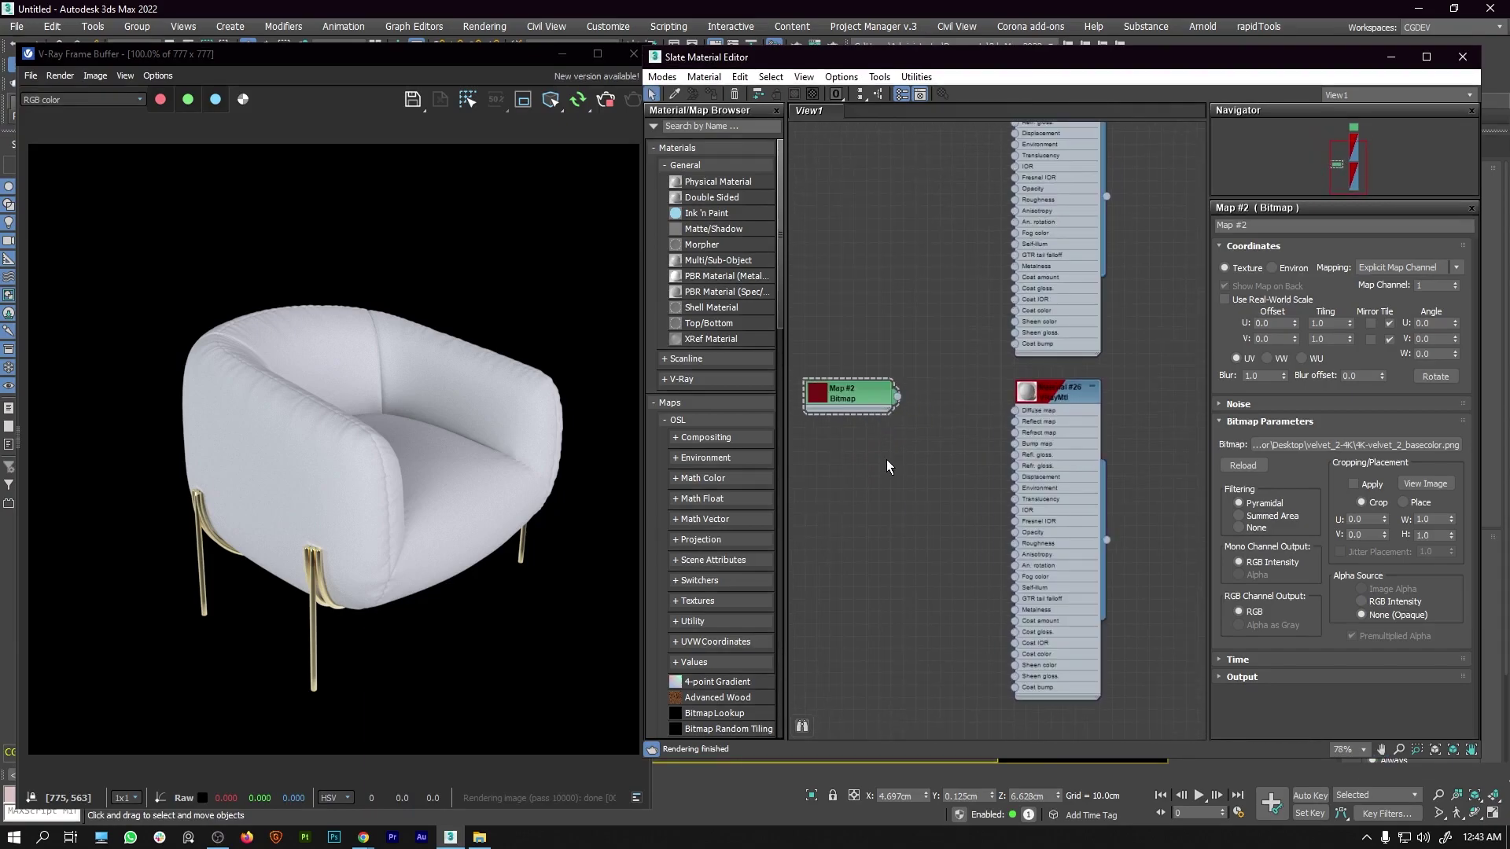
Add the general Falloff map and connect it to the Diffuse map of the upholstery VRayMtl.
click(685, 125)
text(fall)
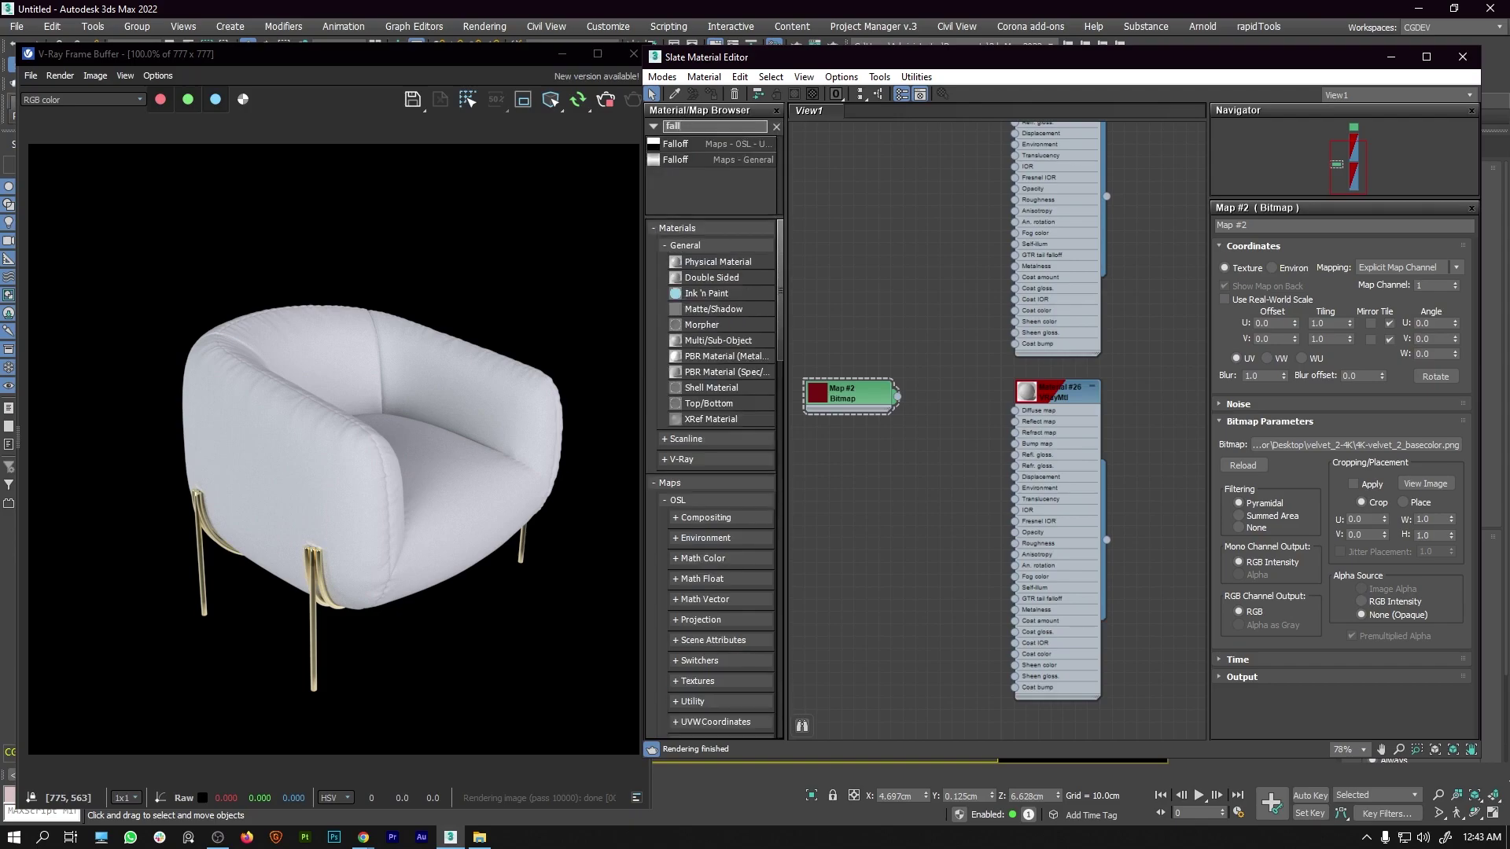
click(673, 159)
click(895, 468)
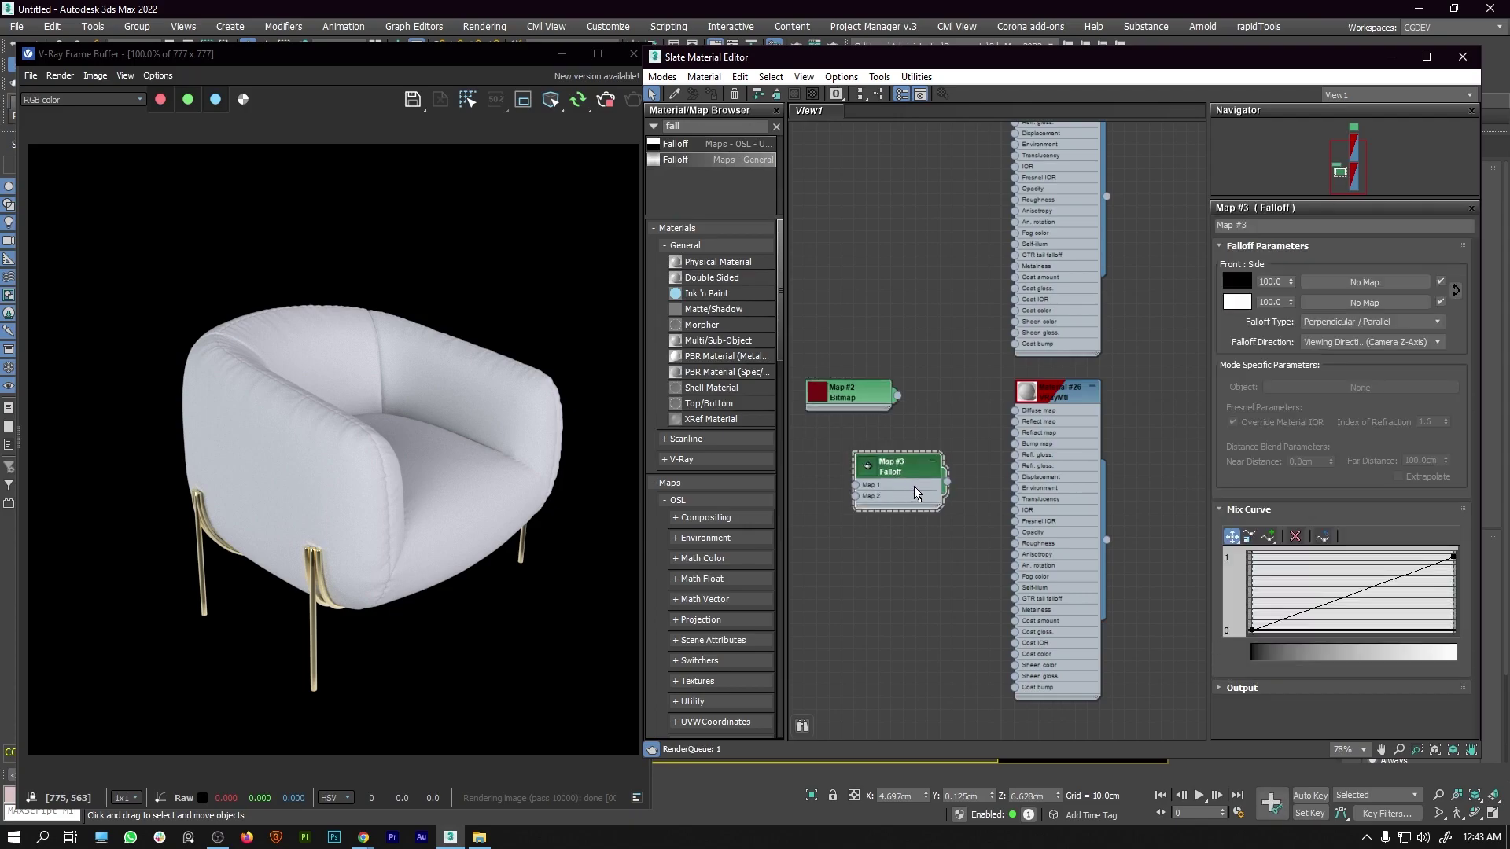
drag(958, 470, 1080, 398)
drag(919, 451, 970, 401)
drag(857, 390, 833, 390)
mouse_move(959, 407)
mouse_down()
mouse_move(926, 404)
mouse_move(946, 419)
mouse_up()
middle_drag(953, 373, 935, 364)
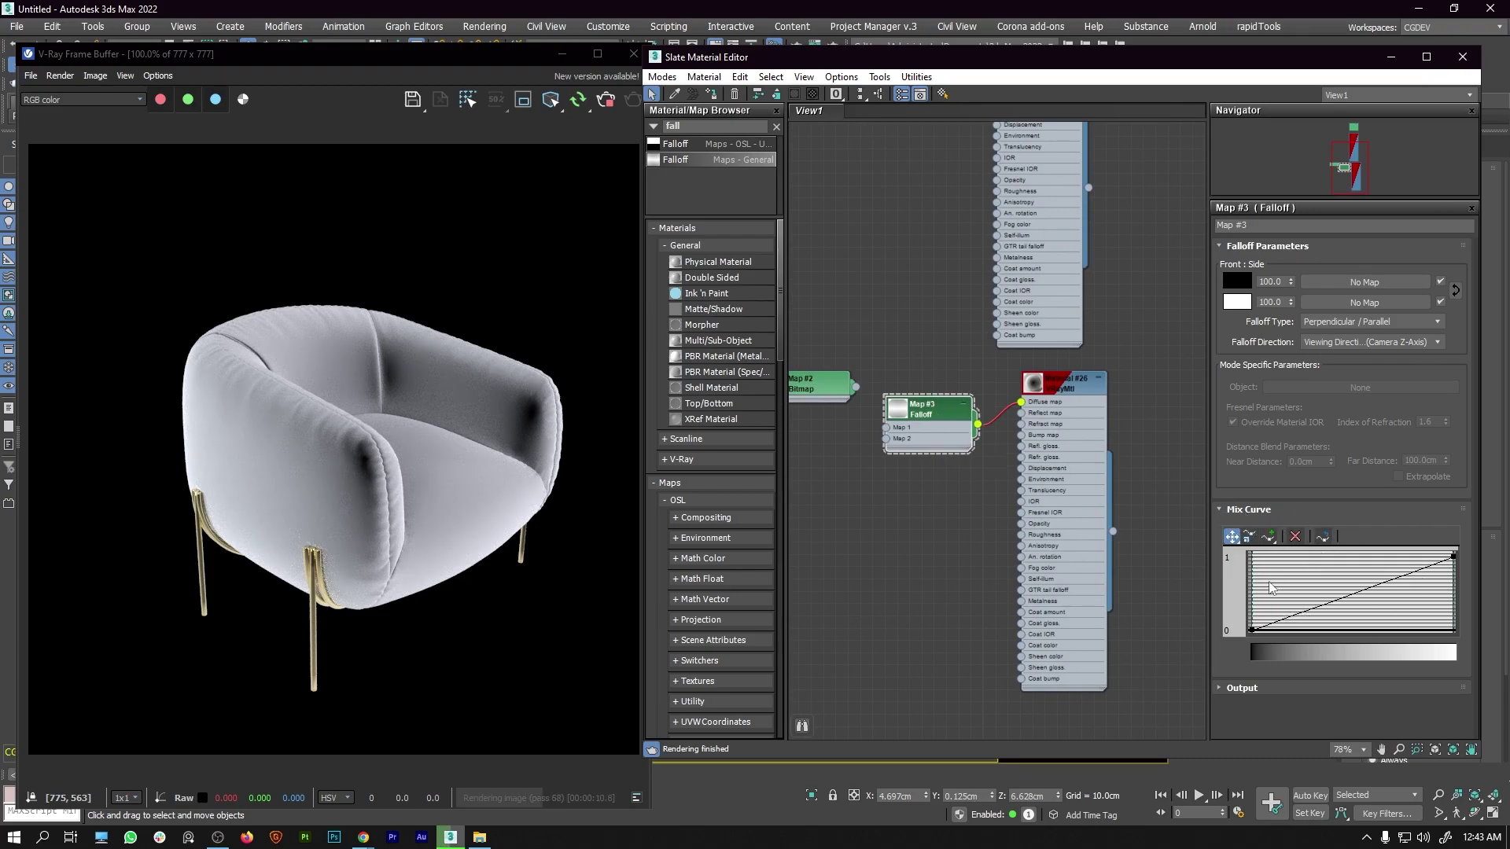
Add a midpoint to the Falloff's mix curve, make it Bezier-Smooth and shape it into a gentle upward arc.
click(1274, 539)
click(1365, 590)
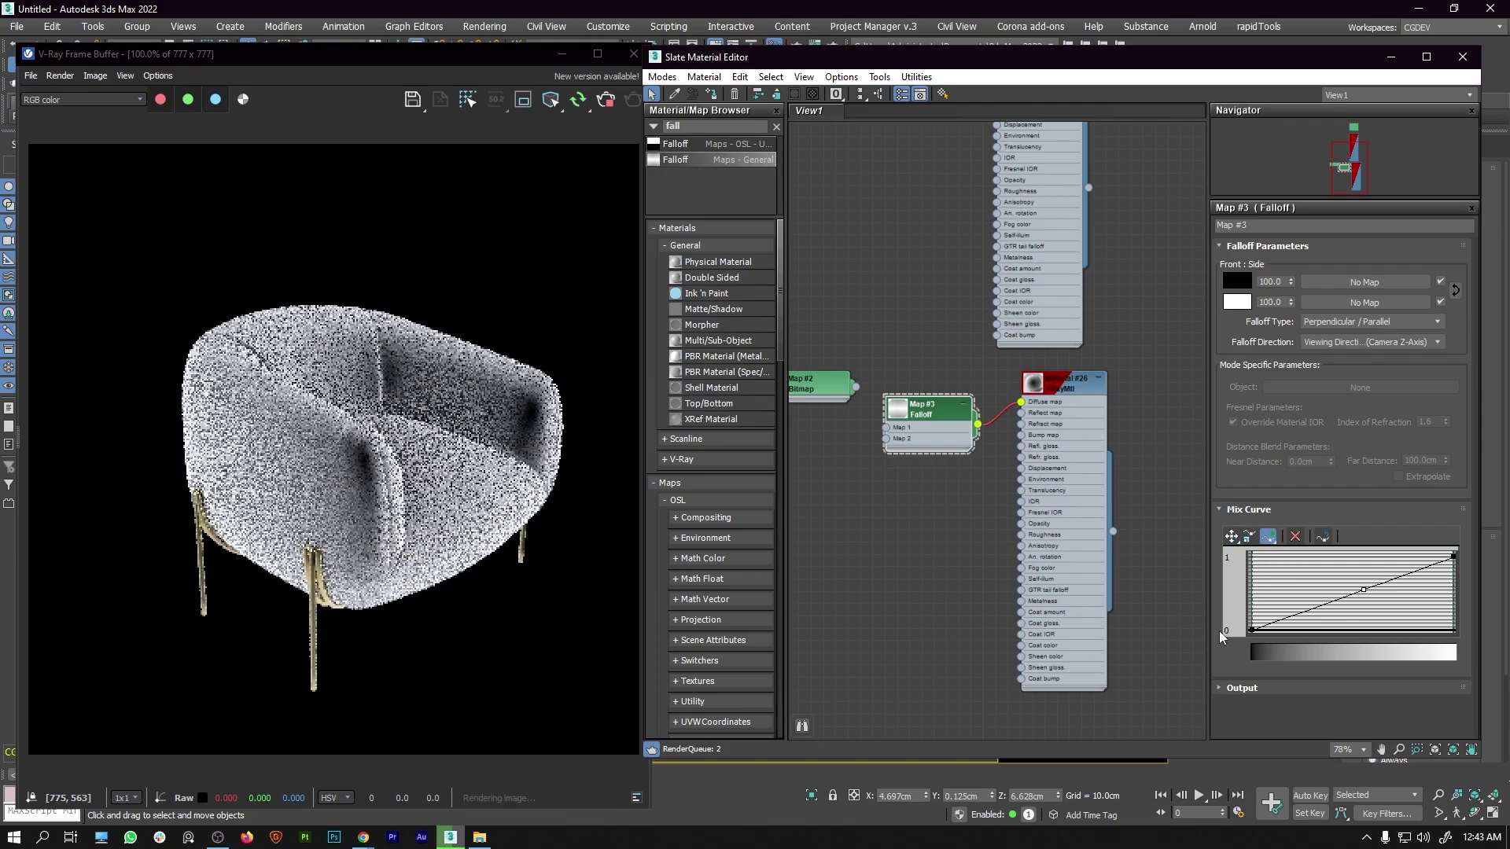
click(1233, 537)
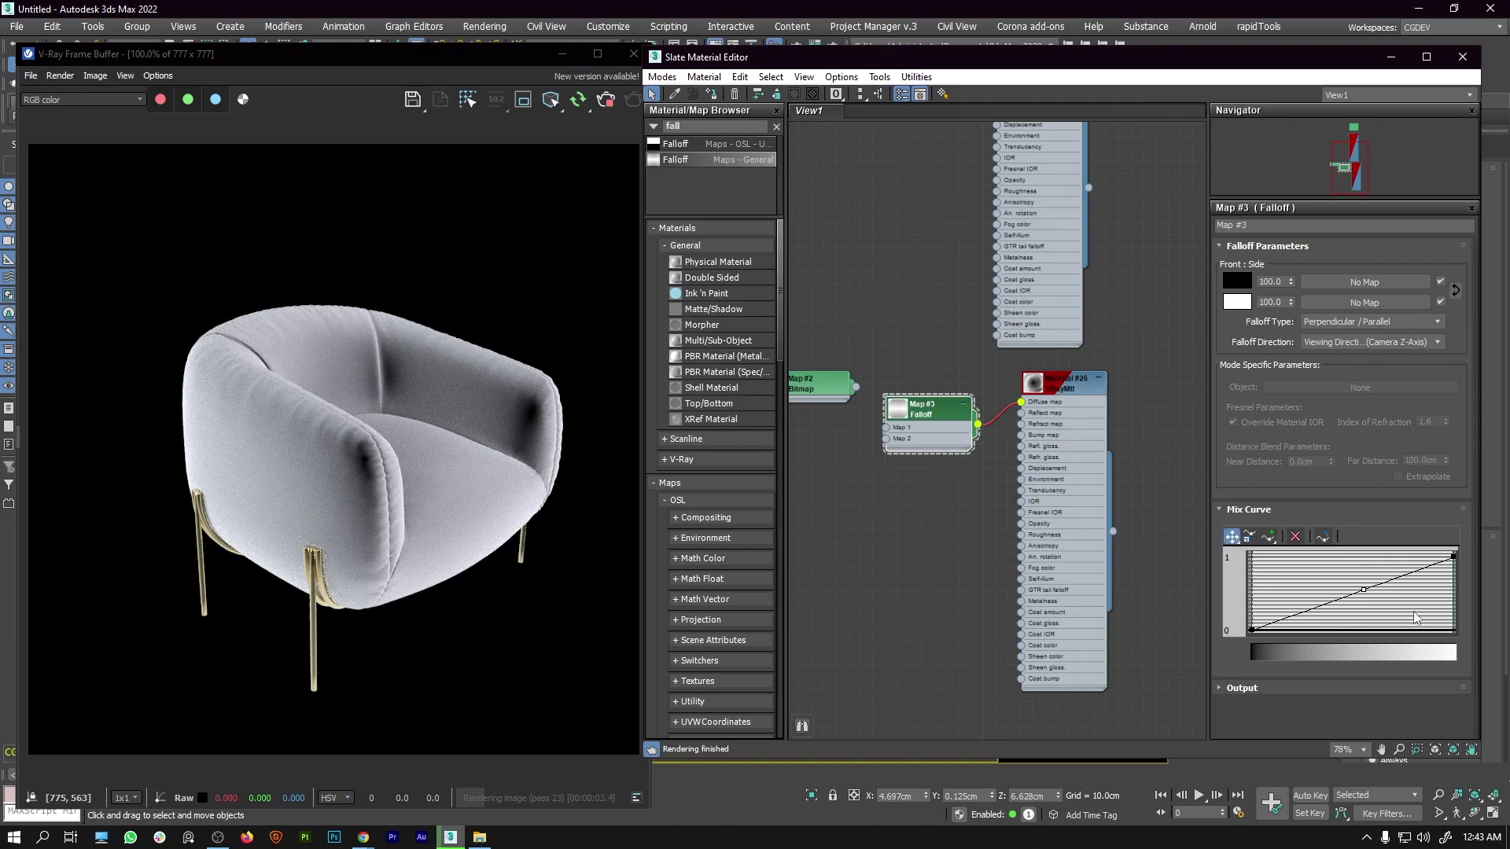
drag(1364, 590, 1349, 581)
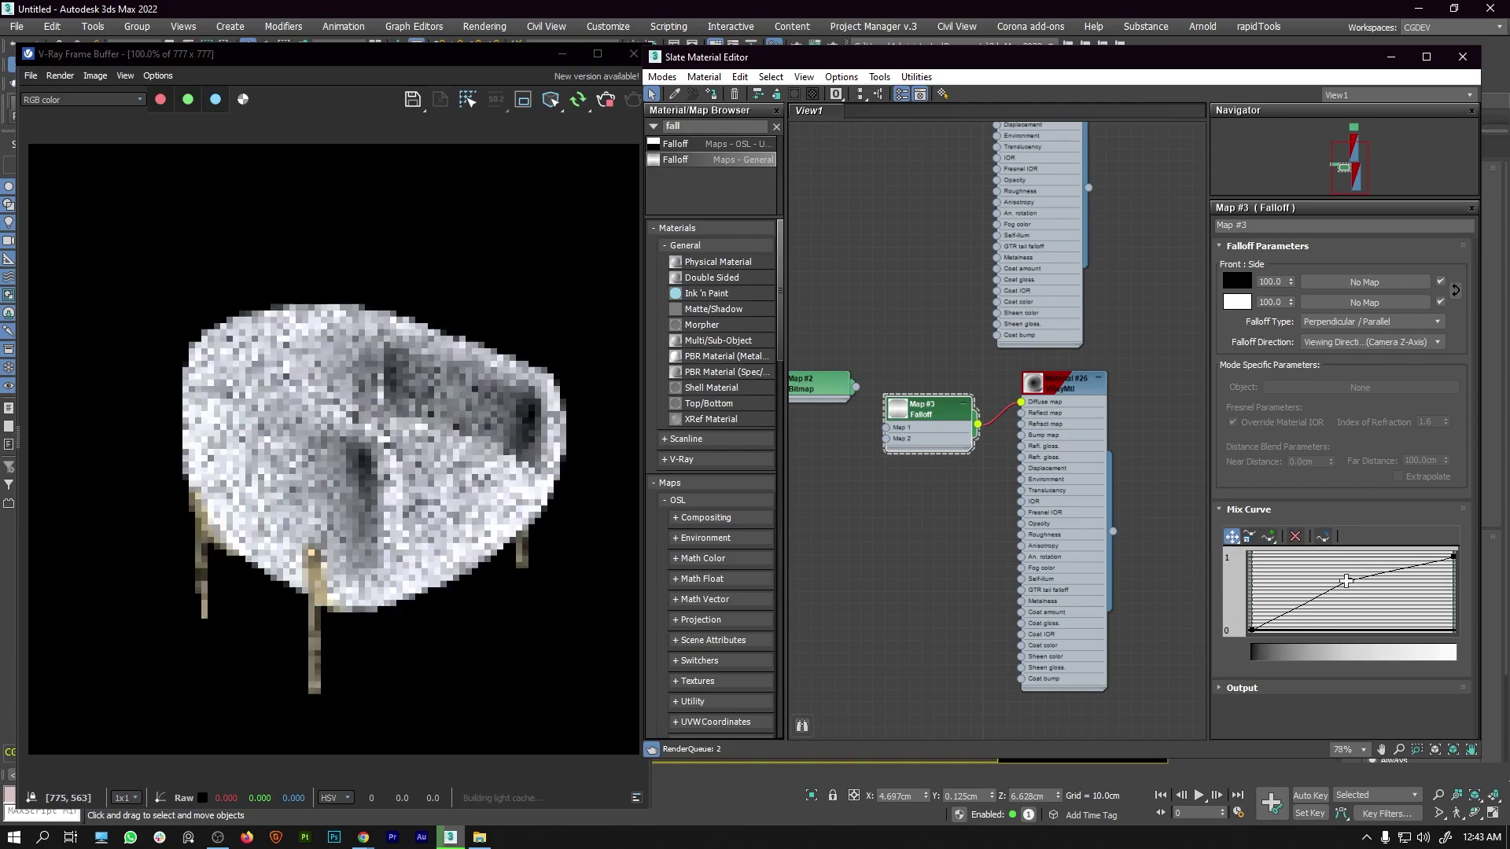
right_click(1350, 582)
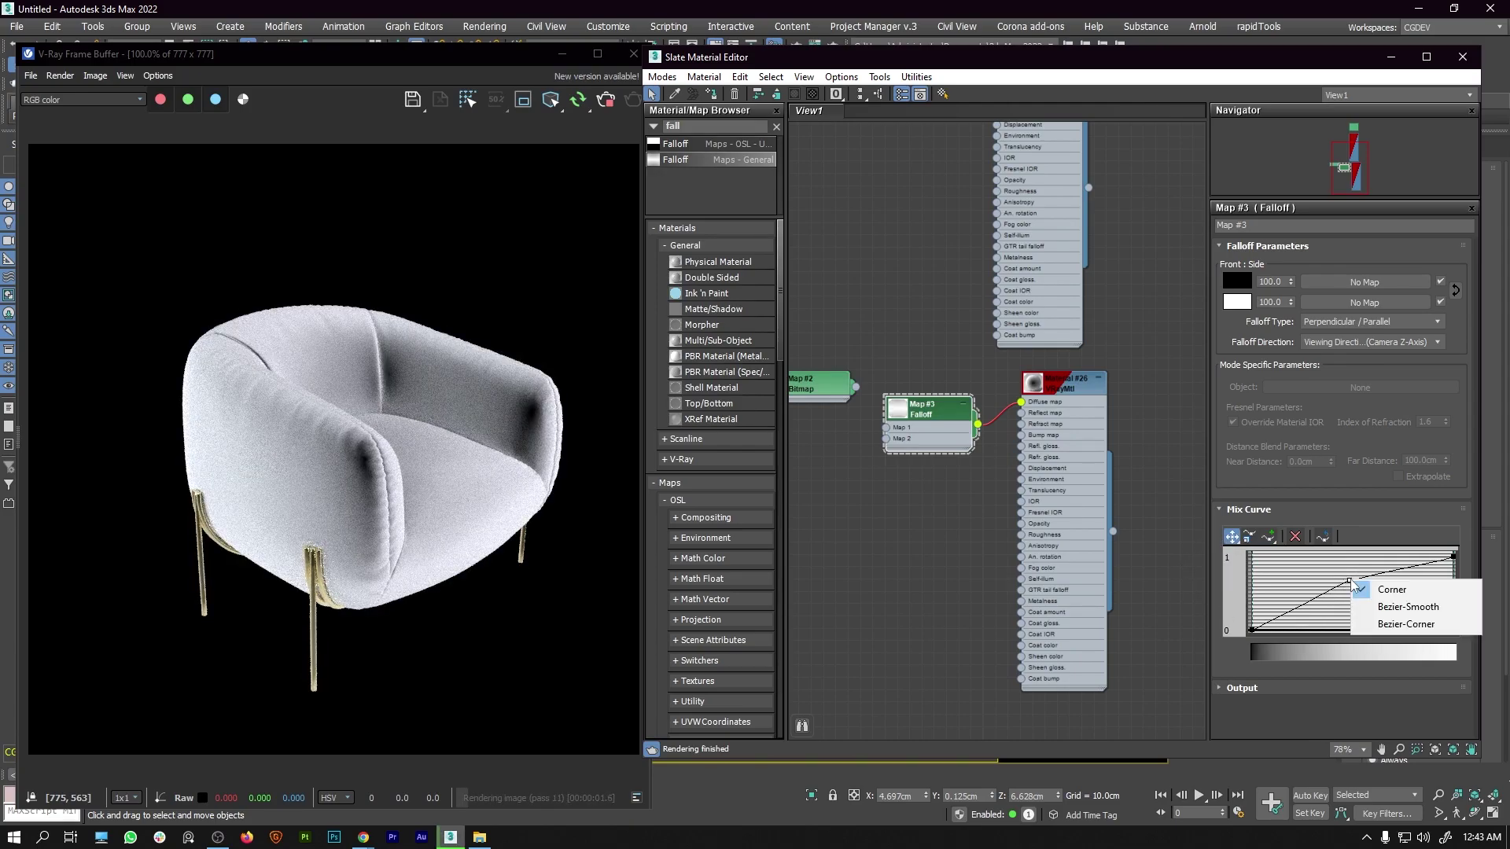
click(1406, 607)
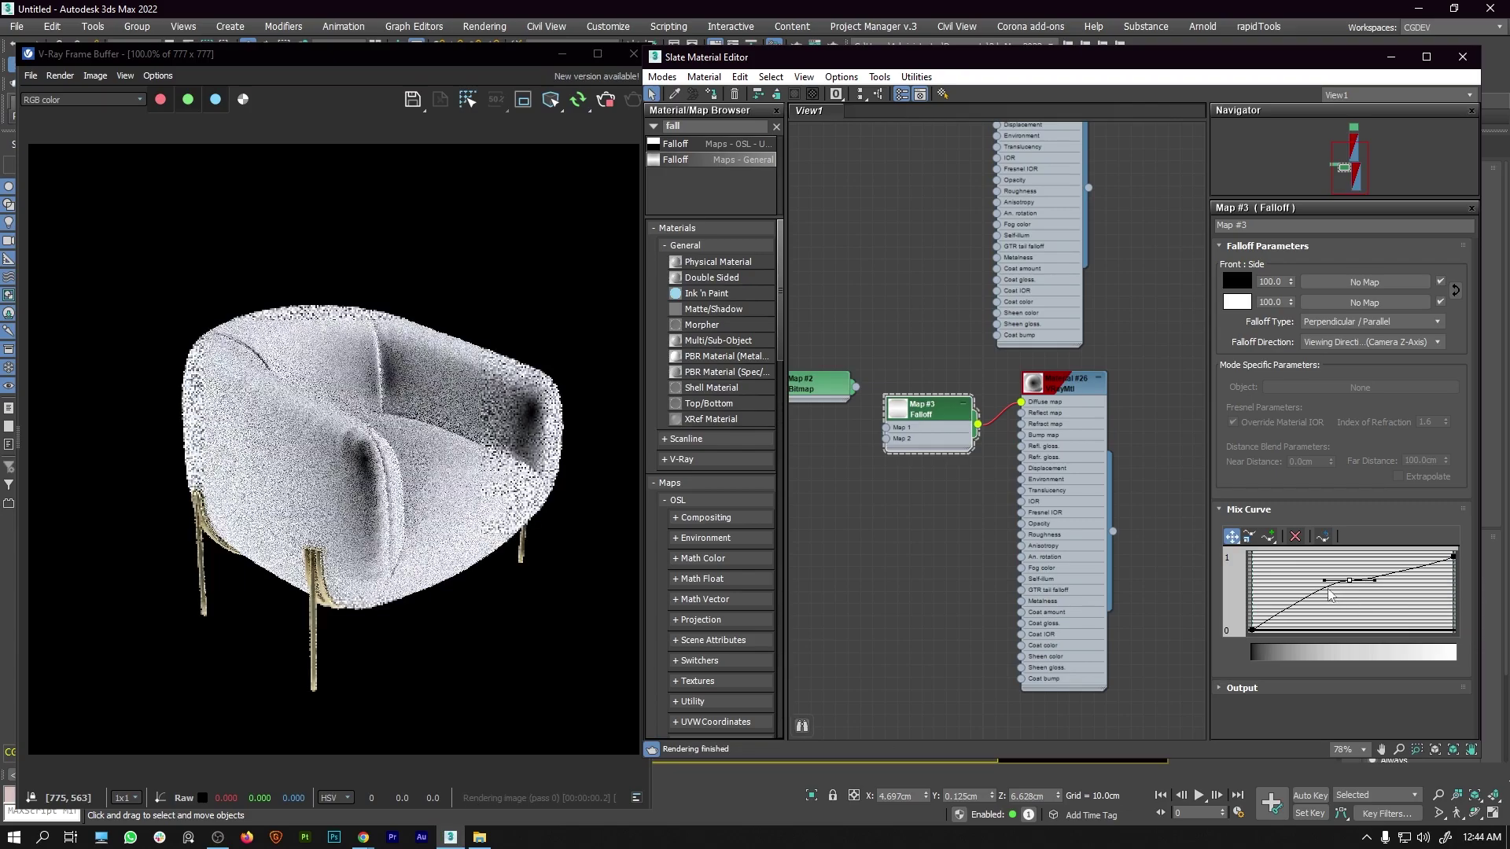
drag(1327, 584, 1344, 581)
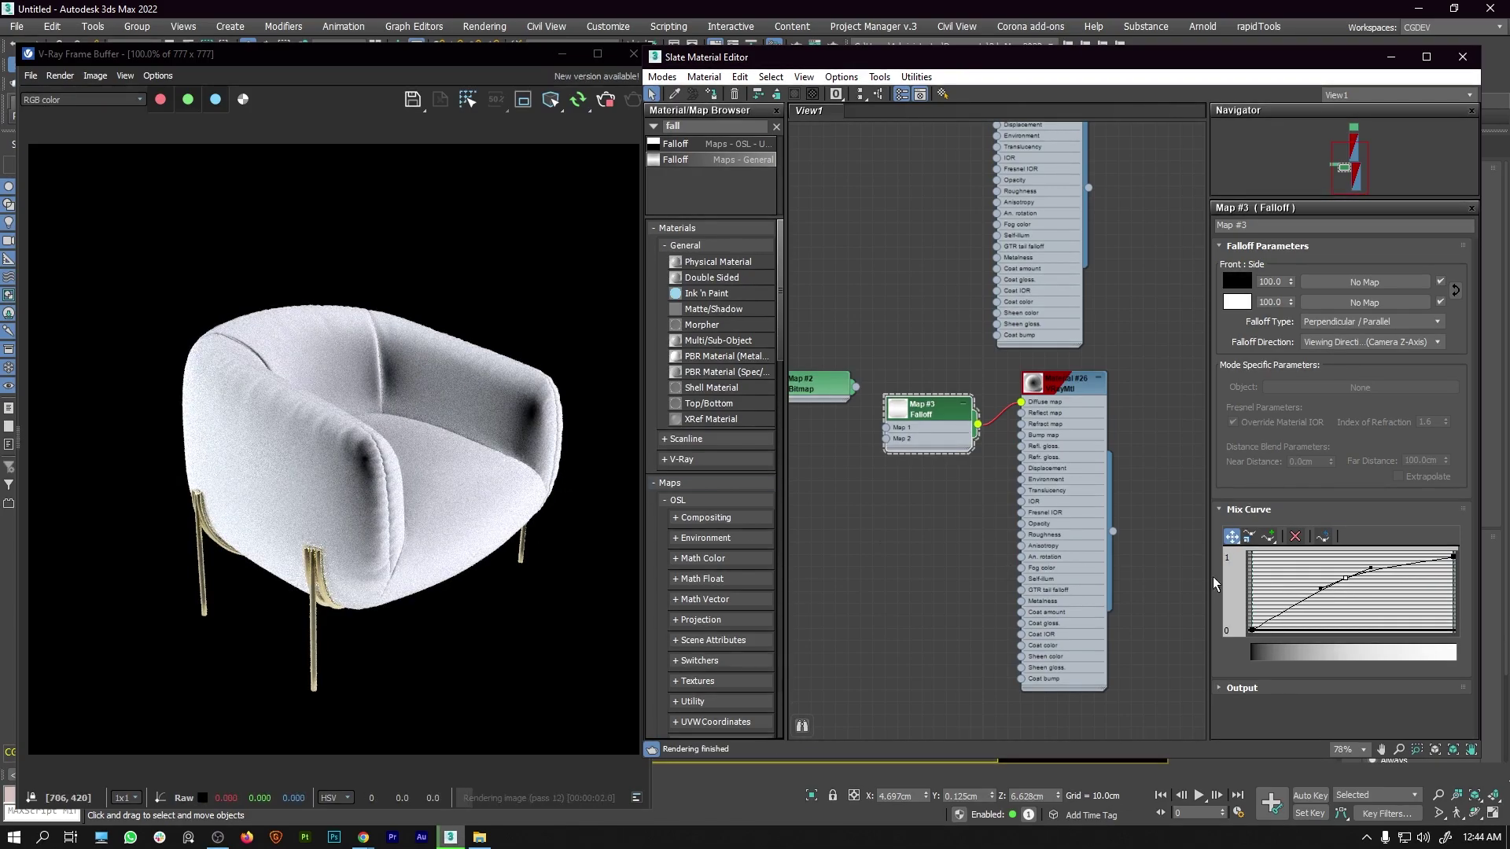
mouse_move(1346, 578)
mouse_down()
mouse_move(1337, 588)
mouse_move(1375, 577)
mouse_up()
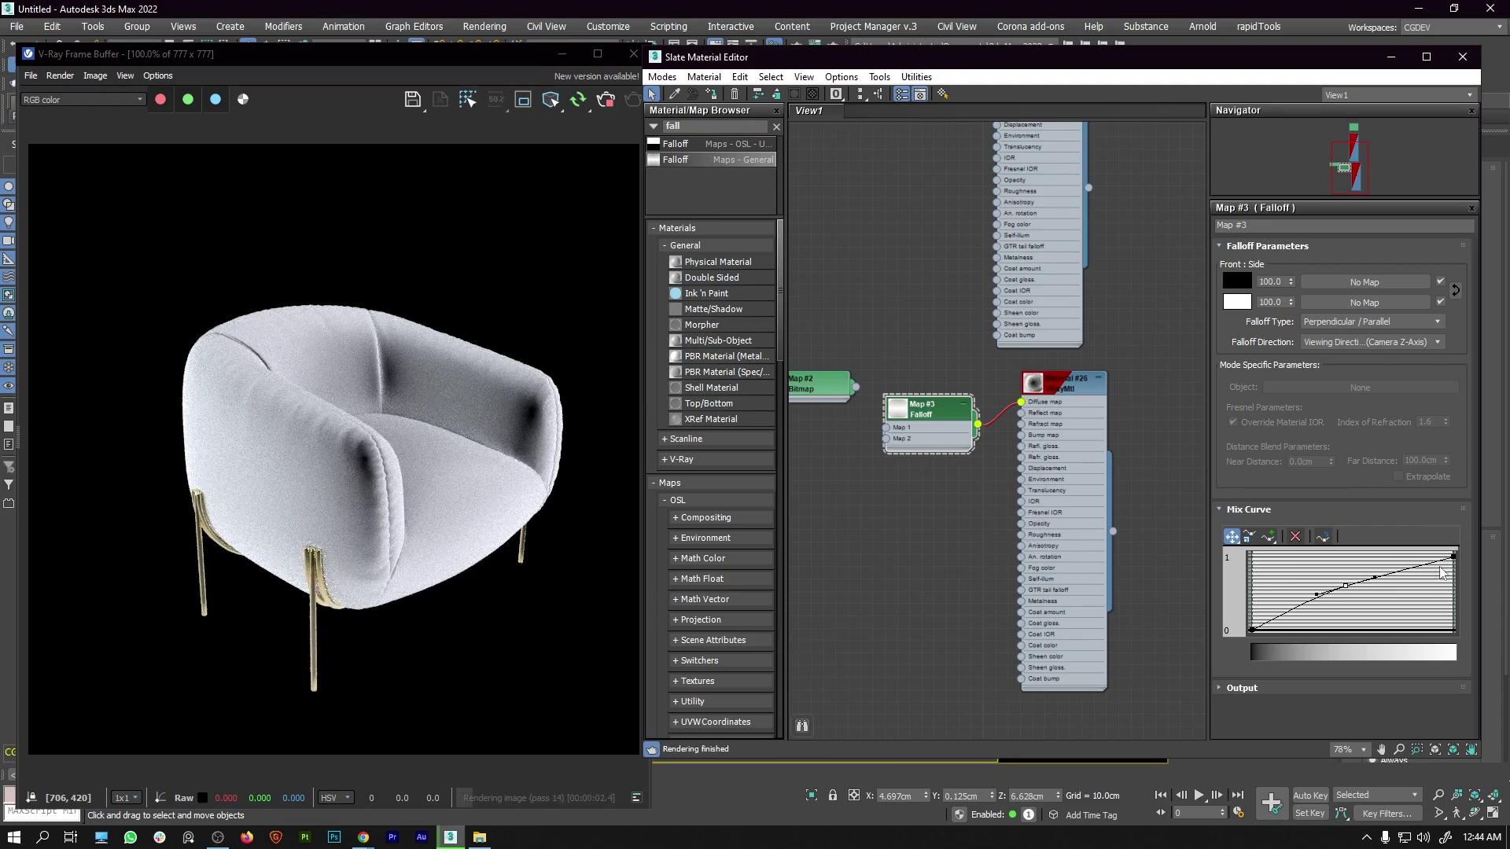
Duplicate the base color bitmap below the original and connect the two bitmaps to the Falloff's Map 1 and Map 2.
middle_drag(899, 435, 984, 417)
drag(887, 371, 858, 399)
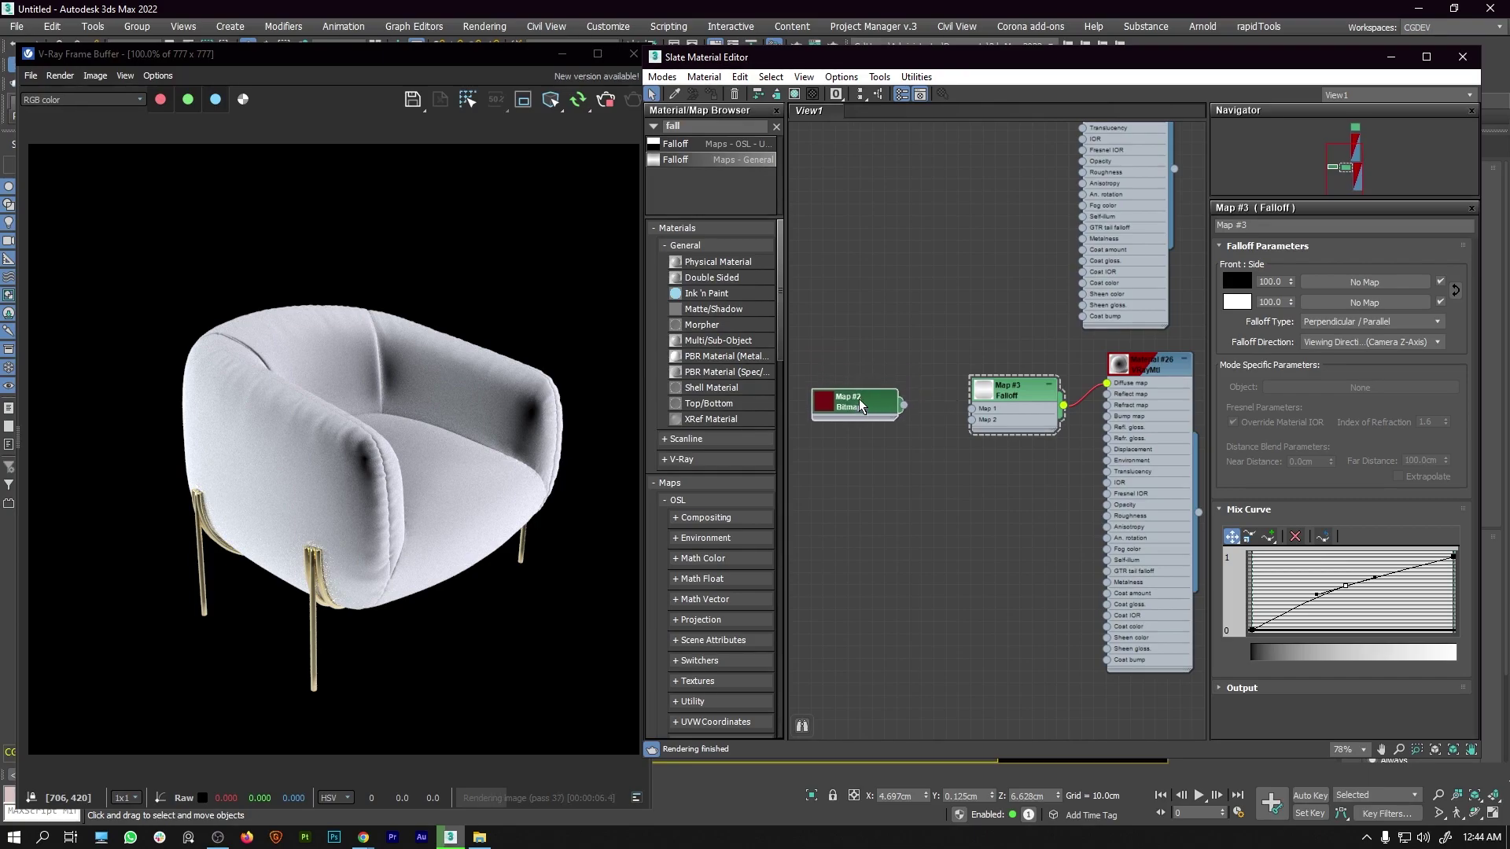
middle_drag(940, 394, 936, 365)
drag(861, 368, 861, 352)
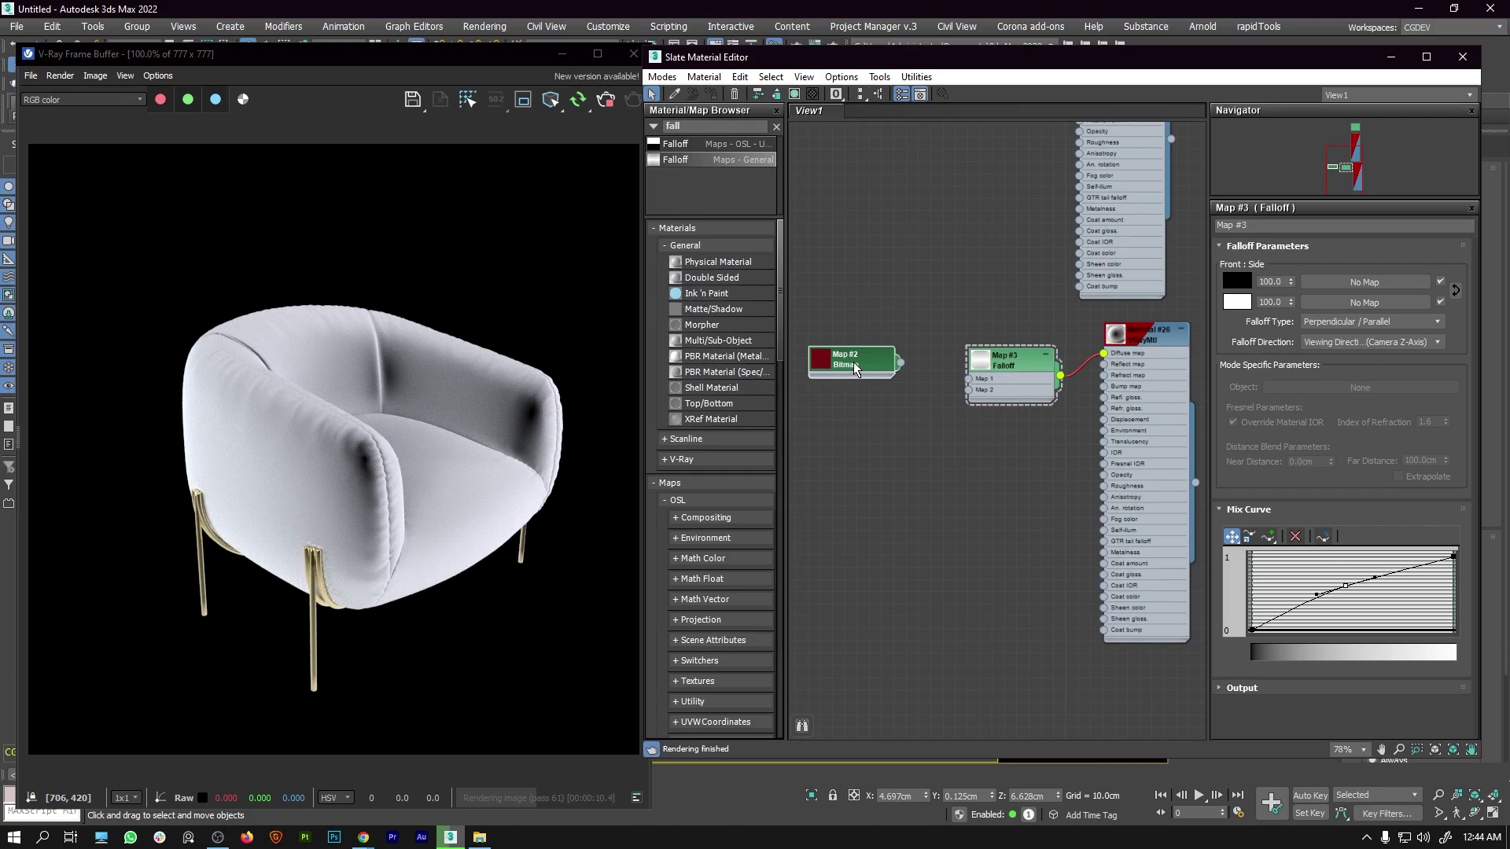
shift+drag(869, 354, 860, 399)
double_click(860, 399)
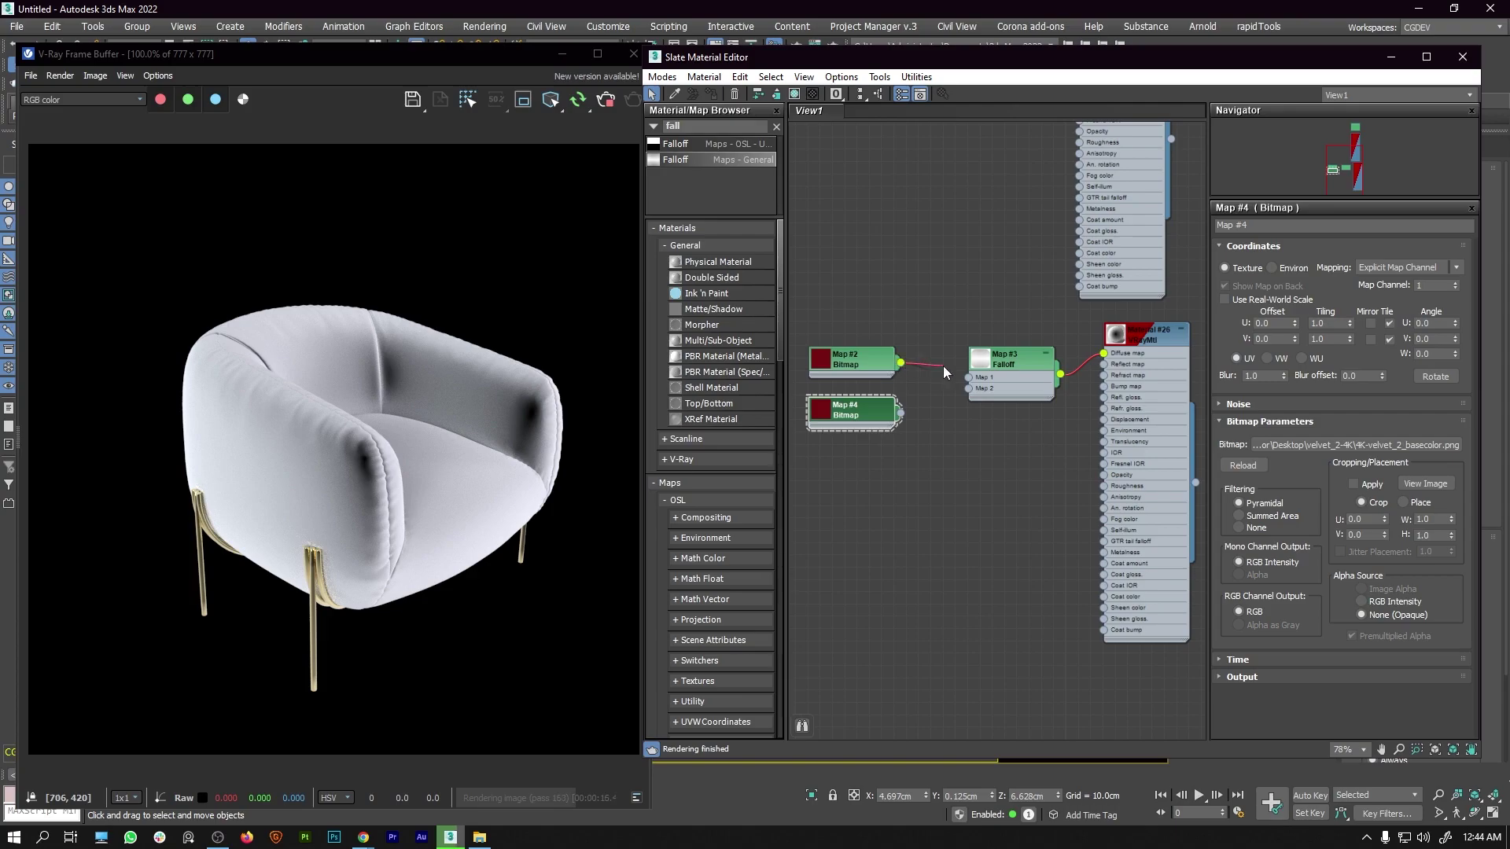
mouse_move(969, 388)
mouse_down()
mouse_move(902, 412)
mouse_move(966, 385)
mouse_up()
mouse_move(872, 416)
mouse_down()
mouse_move(887, 416)
mouse_move(857, 435)
mouse_up()
Enable the color map in the duplicate bitmap's output and raise an added curve point to about 0.284, 0.906.
click(1345, 676)
scroll(1258, 665, down, 5)
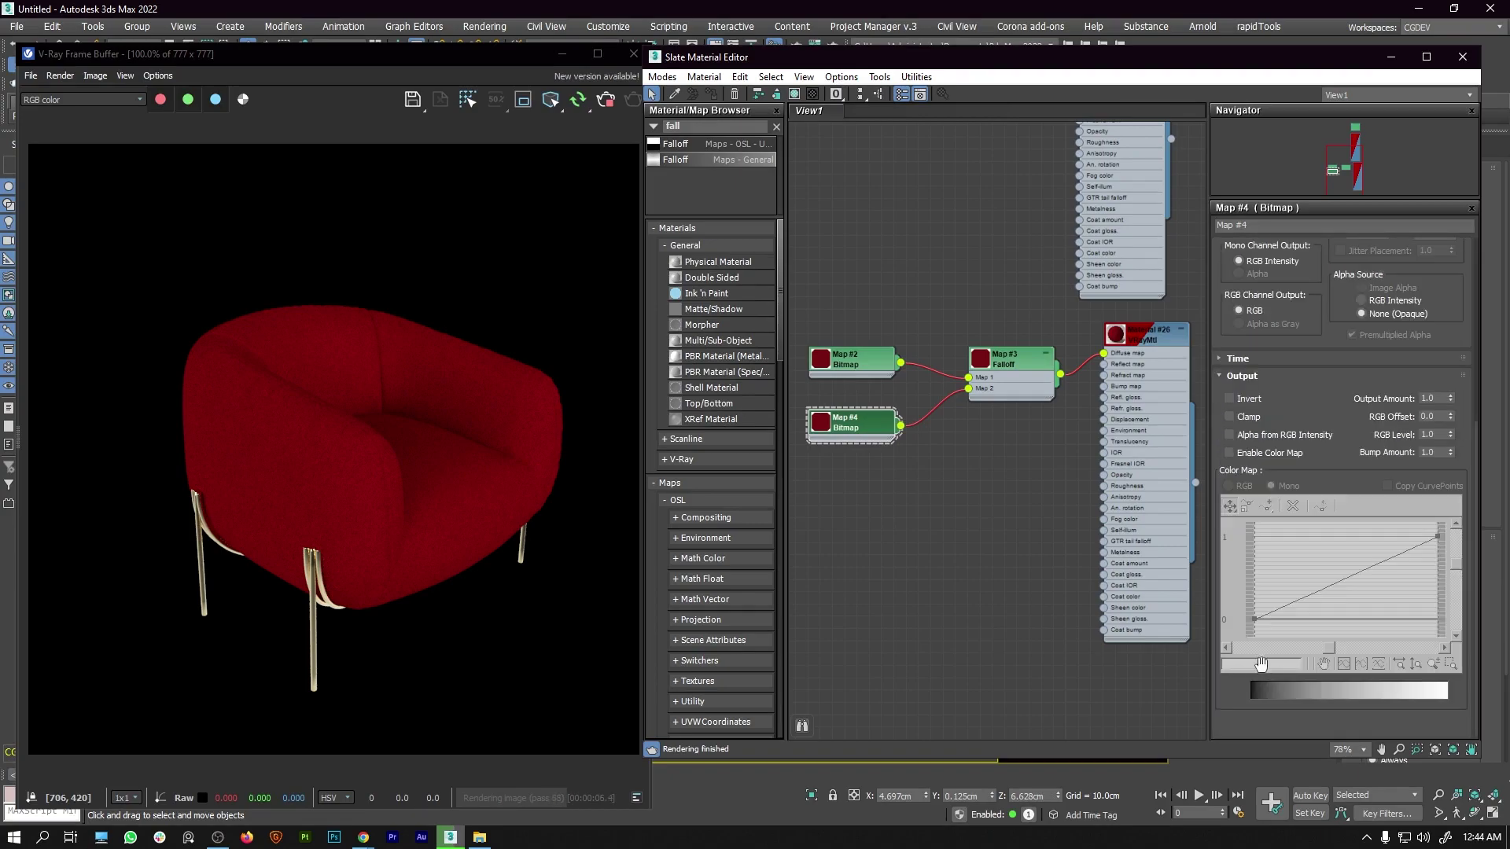
click(1232, 455)
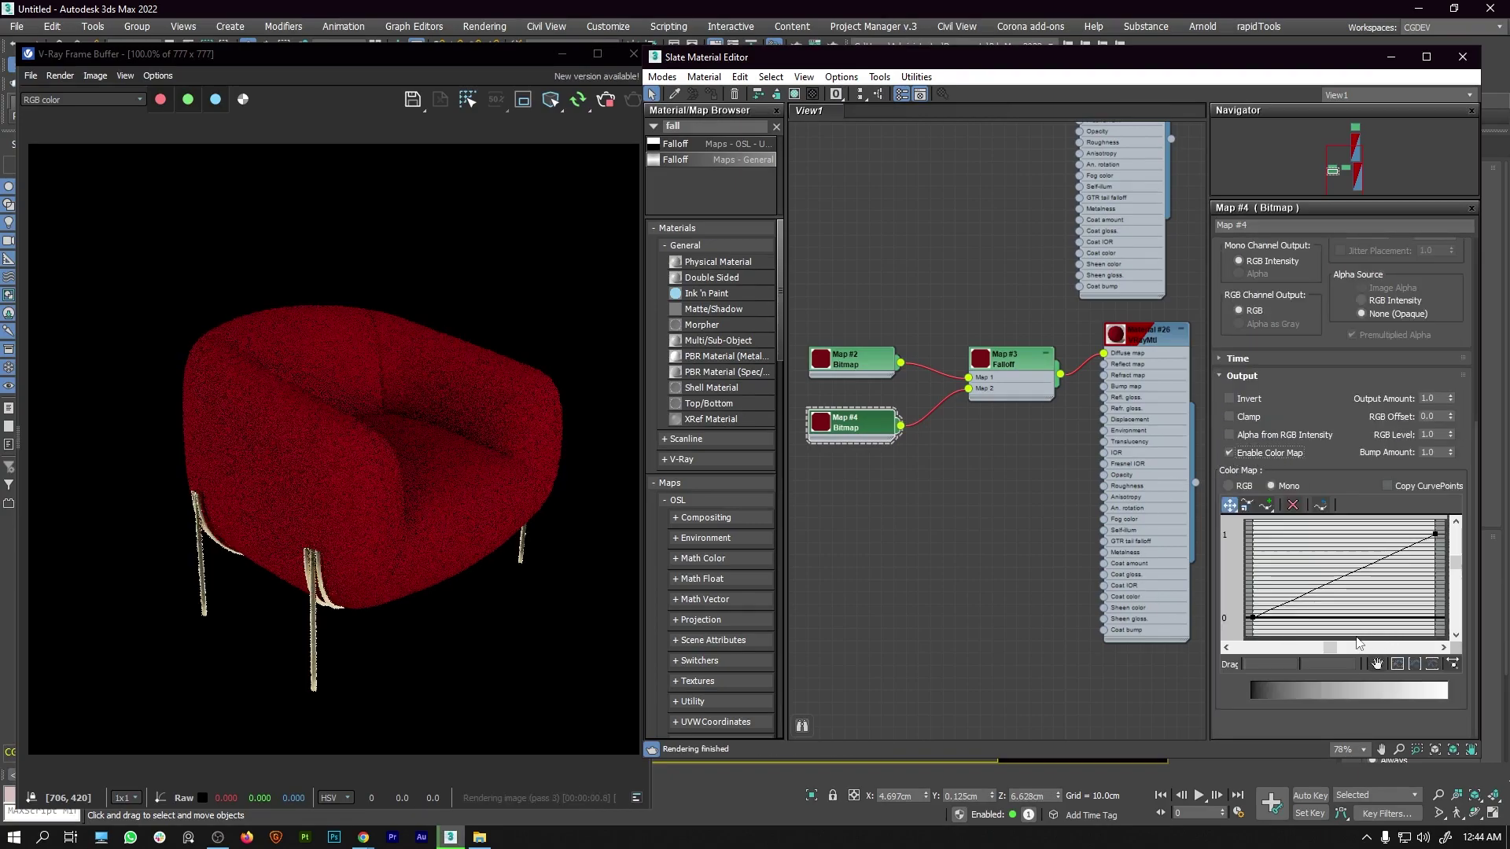
click(1266, 506)
click(1346, 574)
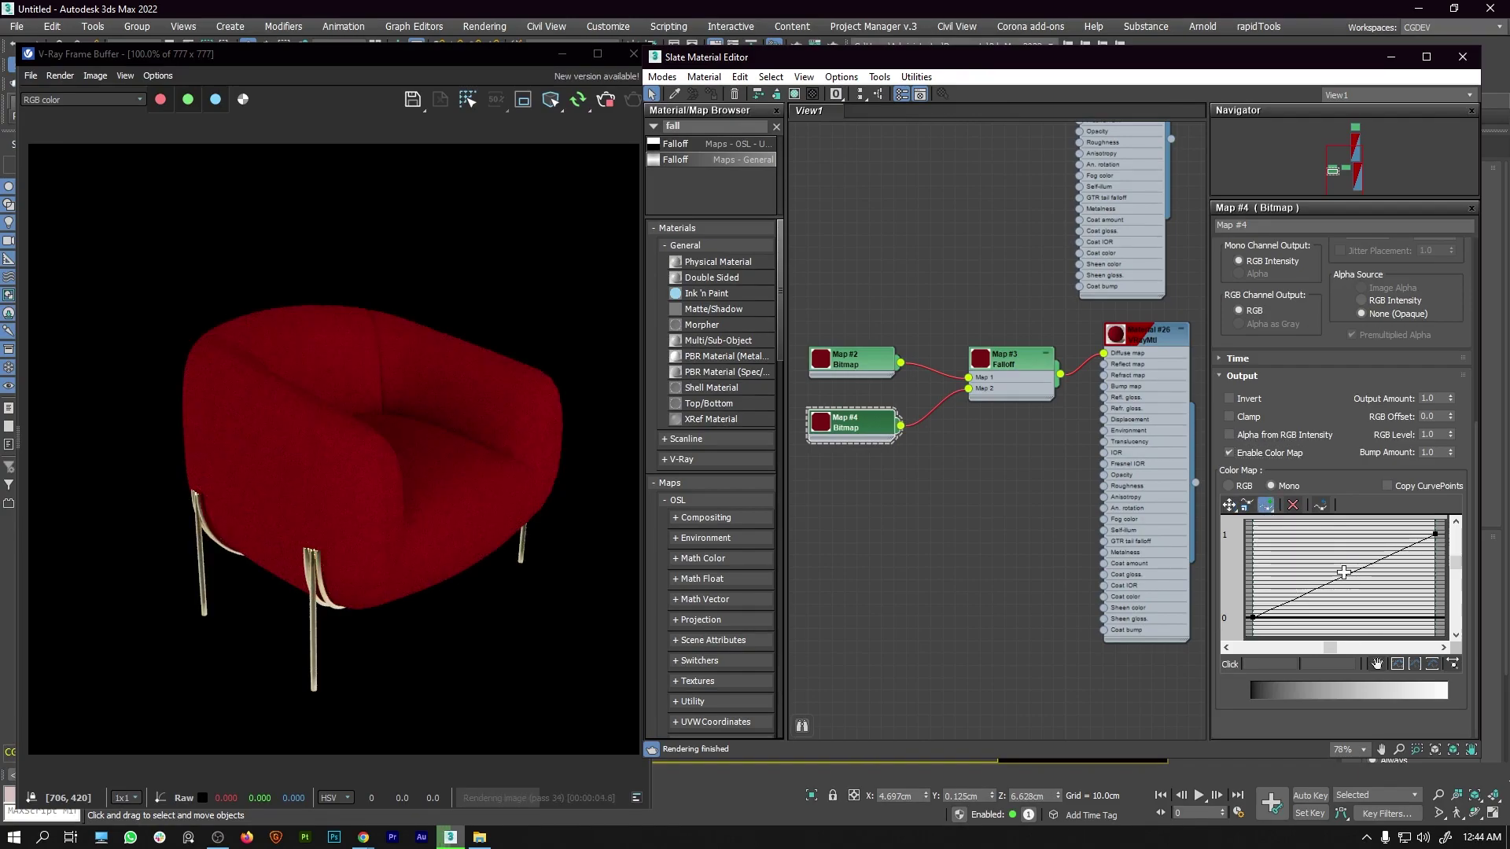
click(1228, 505)
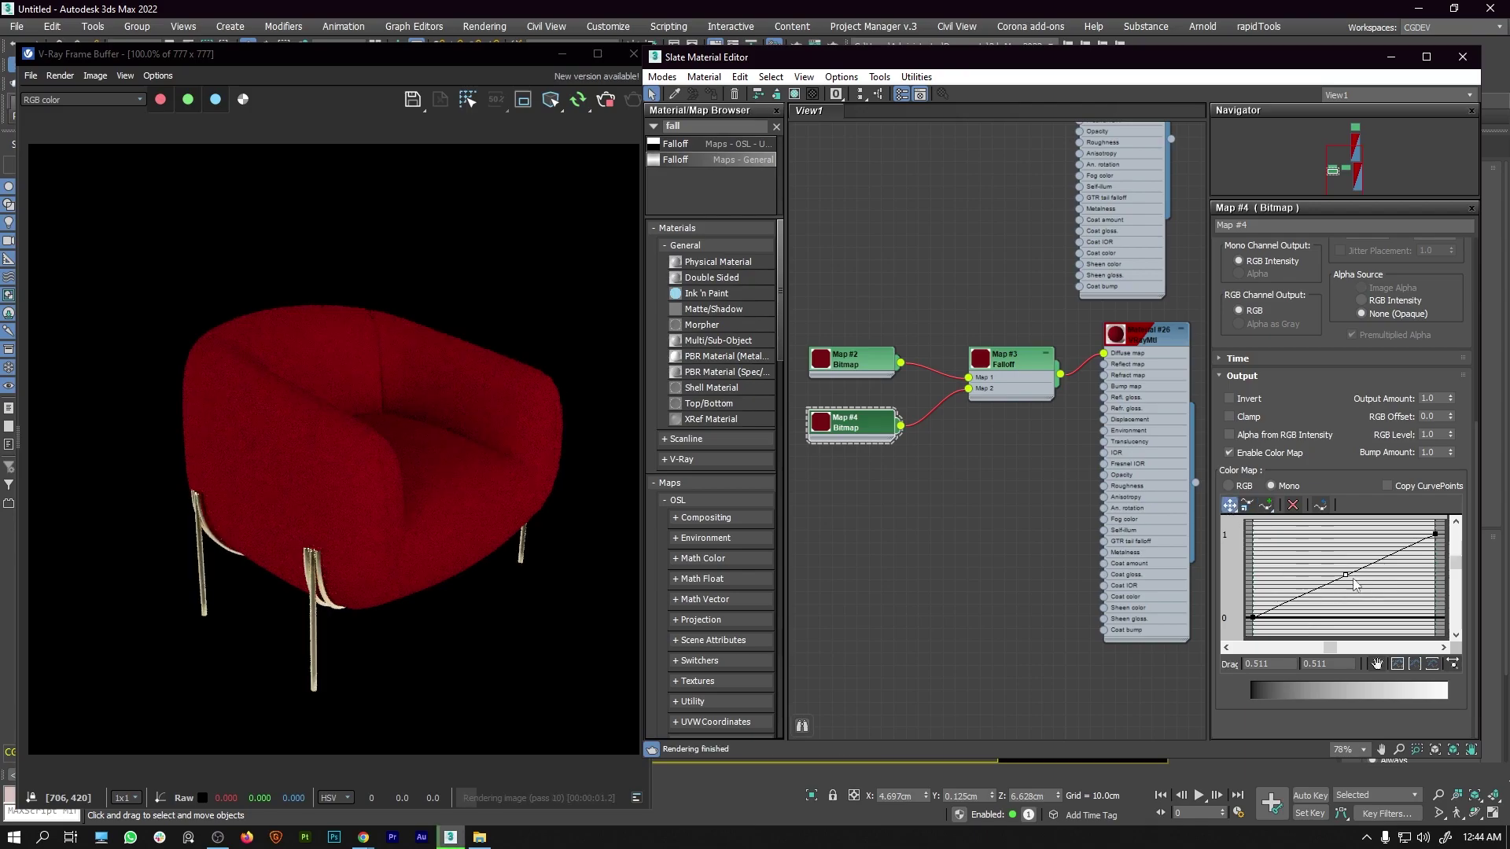
drag(1347, 573, 1301, 551)
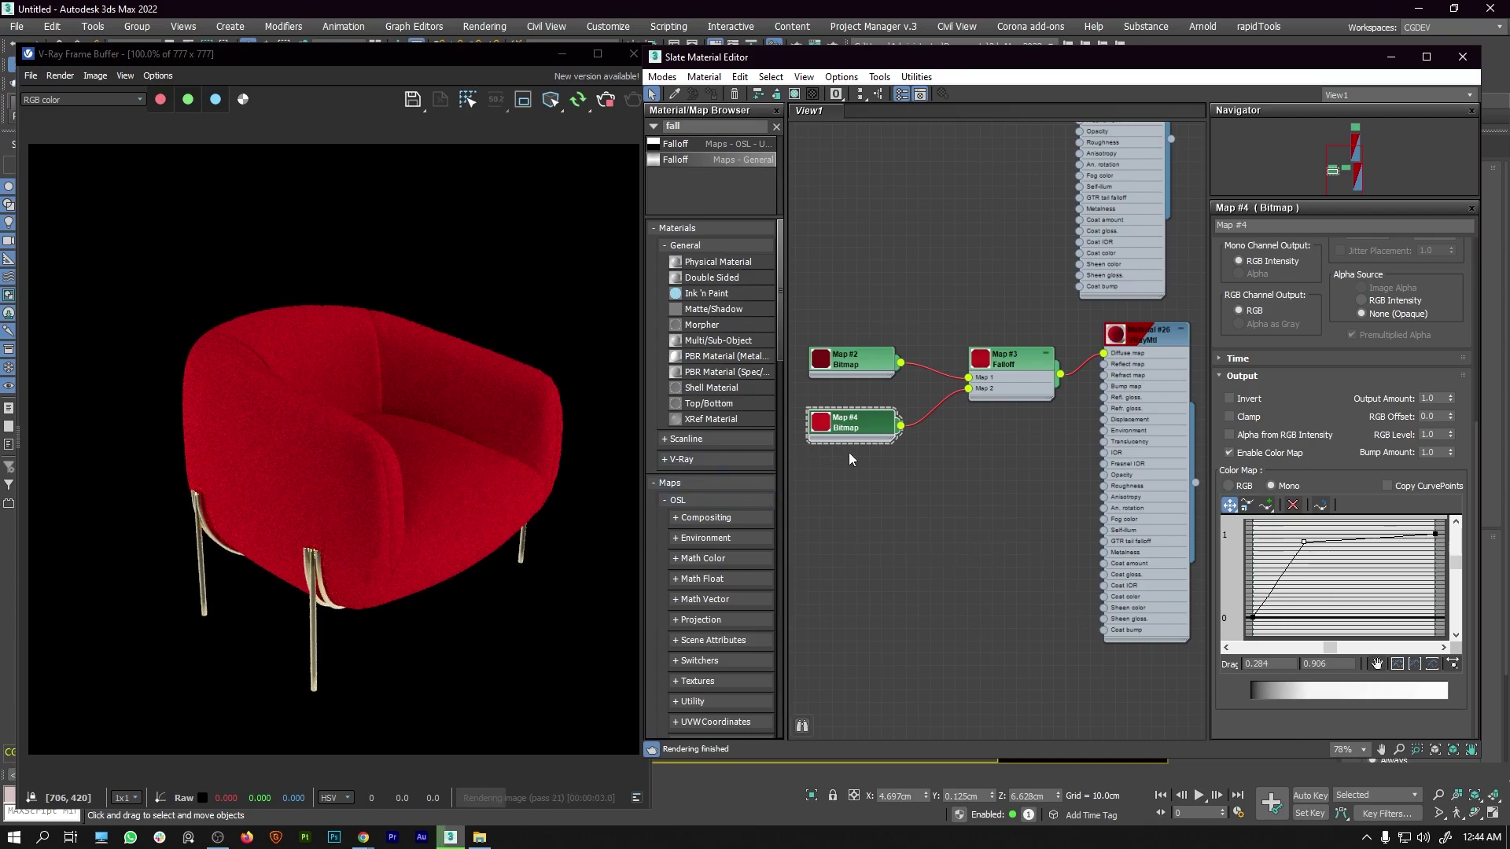
Move the two bitmaps and the Falloff node away from the upholstery VRayMtl to make room between them.
middle_drag(836, 460, 870, 471)
drag(836, 303, 1010, 488)
drag(1032, 402, 944, 385)
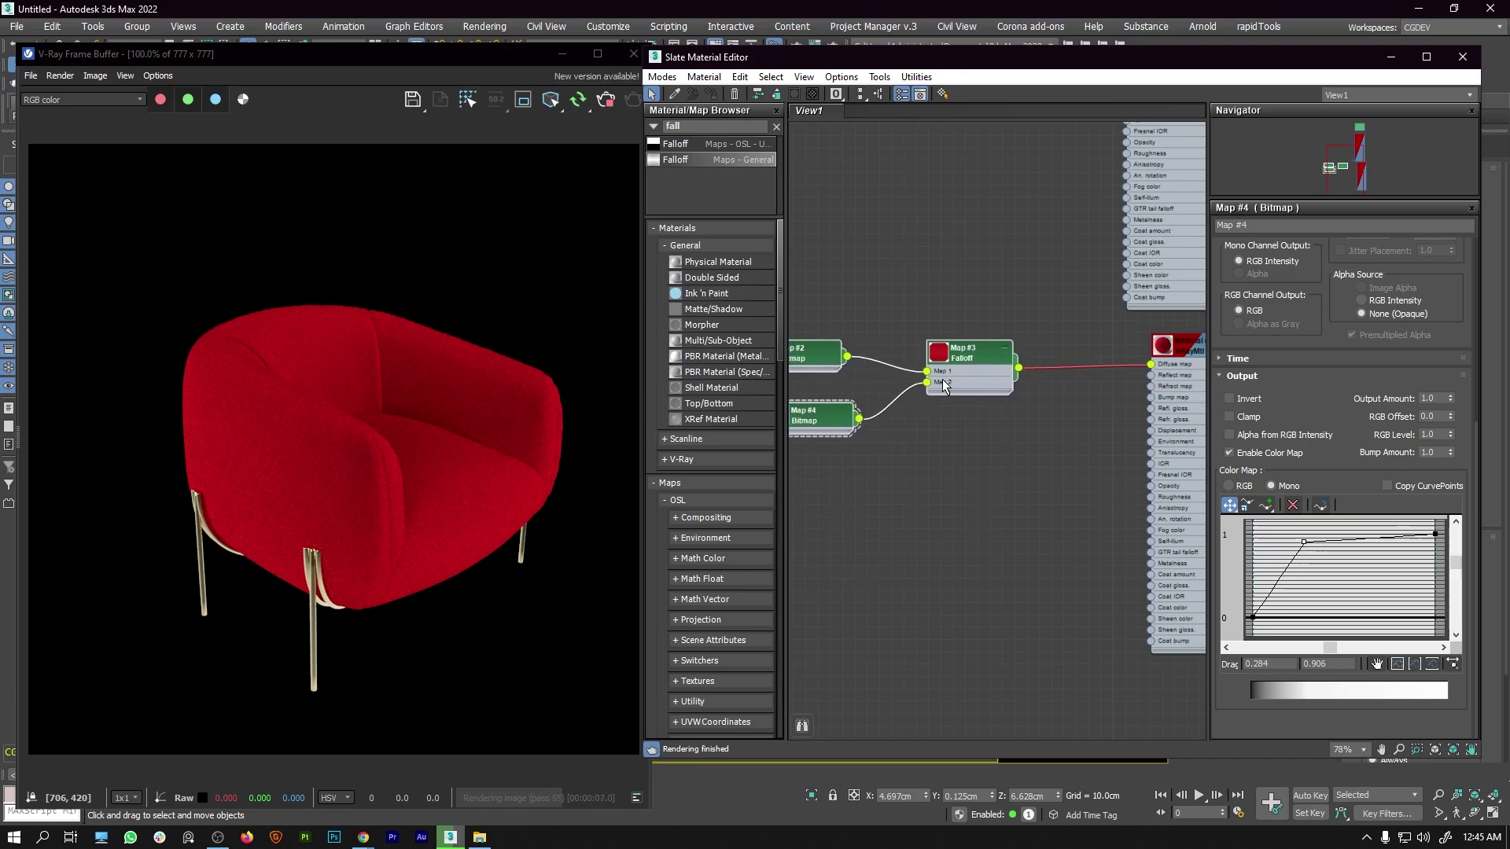
middle_drag(965, 408, 1009, 424)
drag(856, 370, 871, 359)
click(903, 343)
drag(824, 304, 1010, 479)
drag(1004, 395, 967, 371)
scroll(1018, 407, down, 1)
middle_drag(1017, 406, 982, 424)
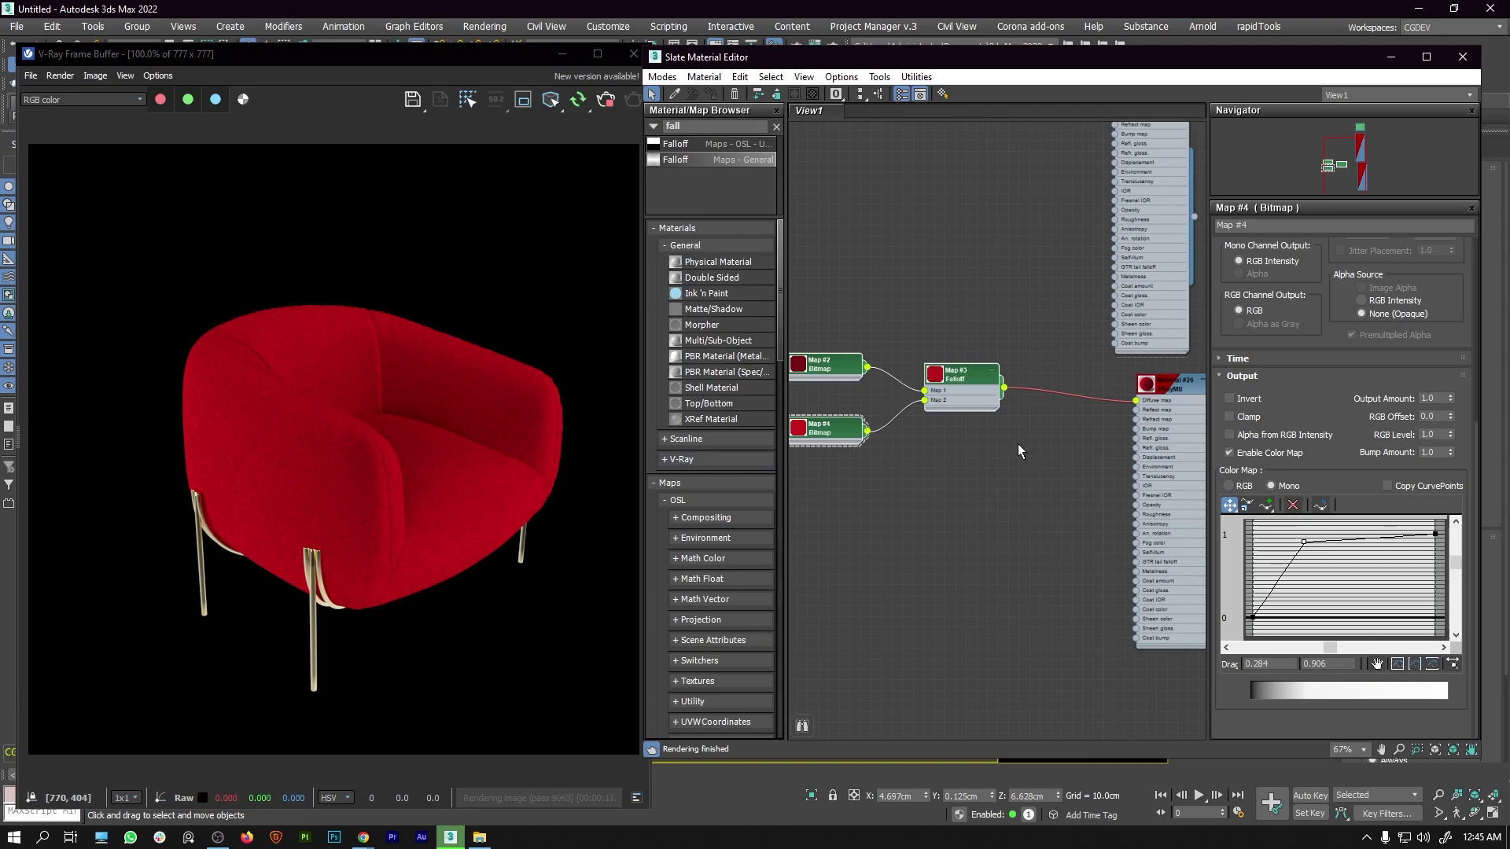
middle_drag(1018, 444, 1050, 446)
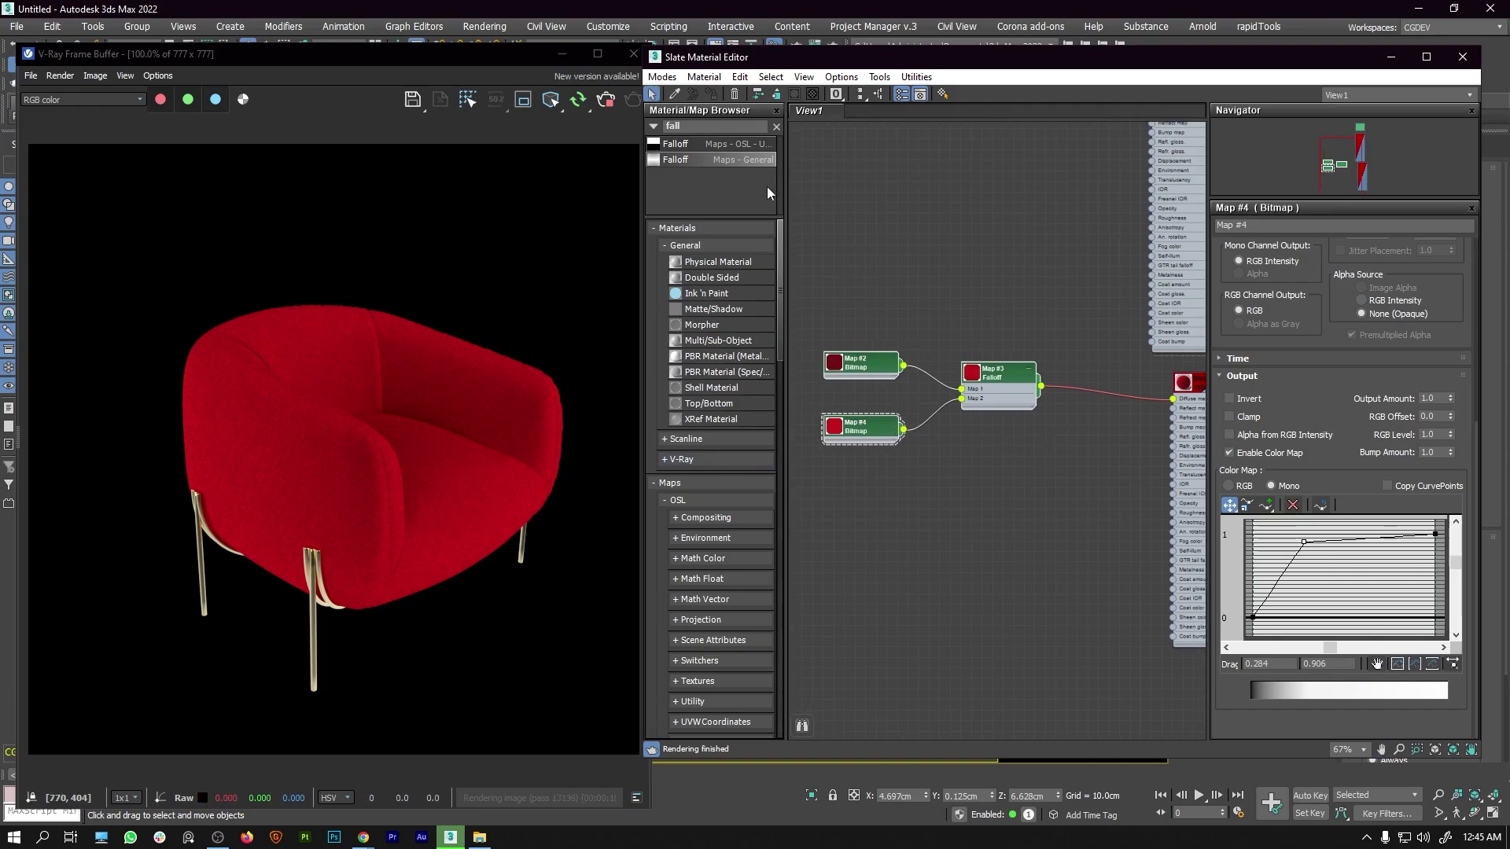
Add a VRayTriplanarTex map and wire it between the Falloff and the Diffuse map of the upholstery VRayMtl.
click(777, 126)
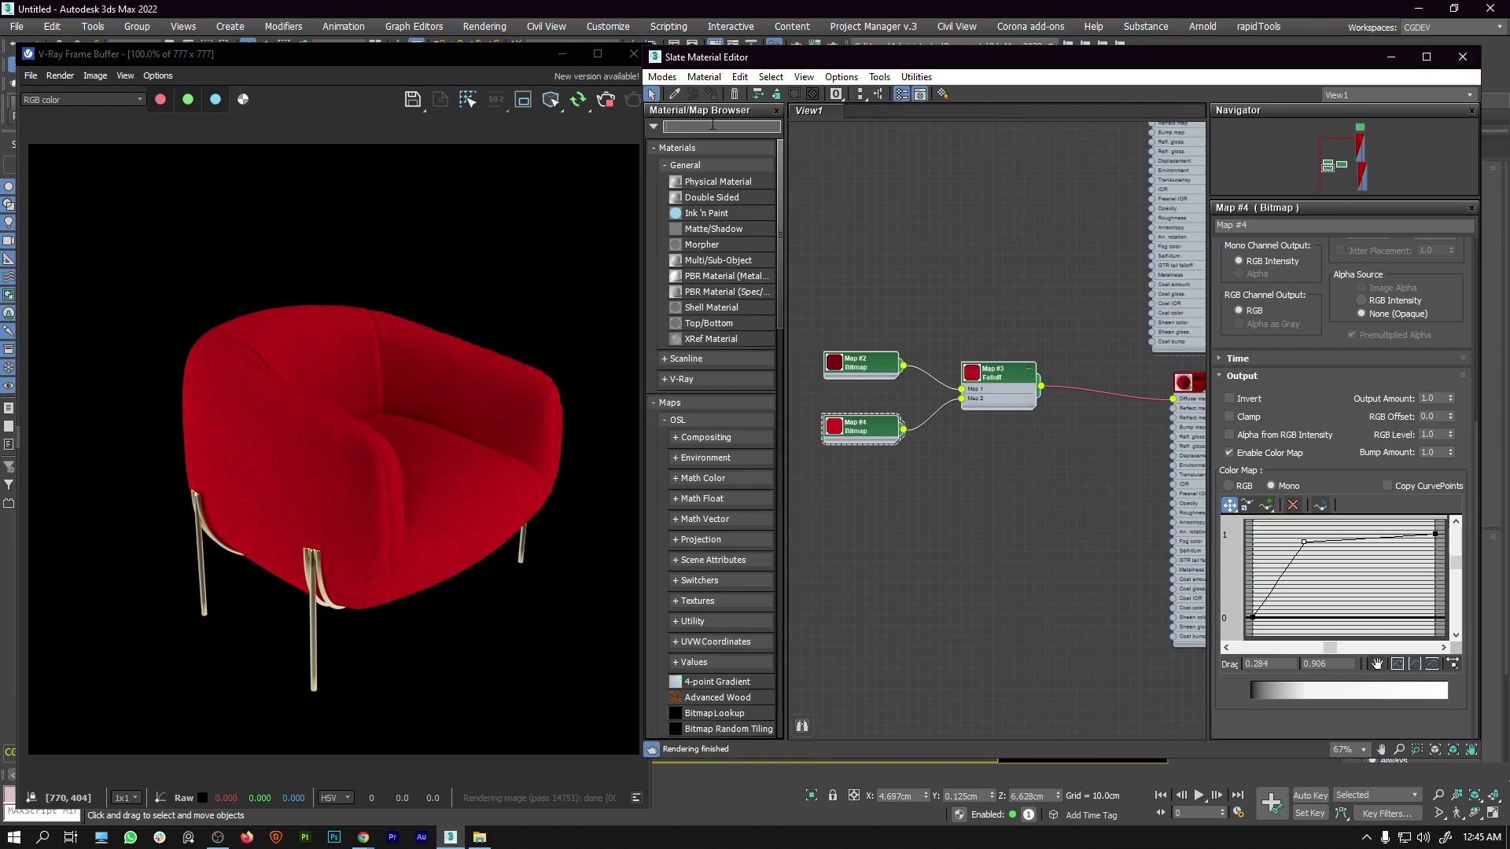
text(trip)
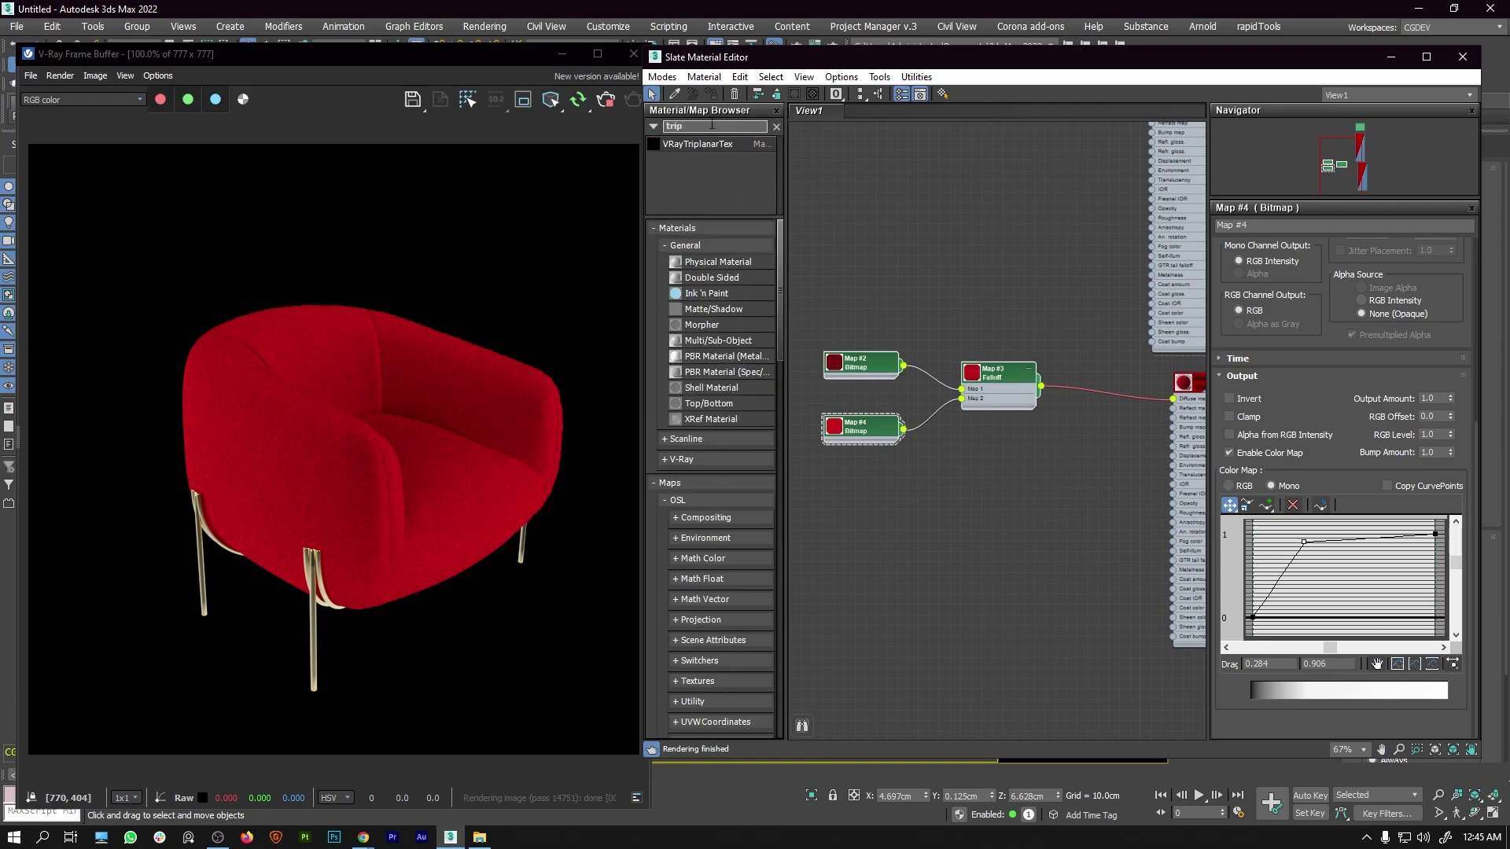
drag(703, 149, 1005, 464)
drag(861, 326, 888, 387)
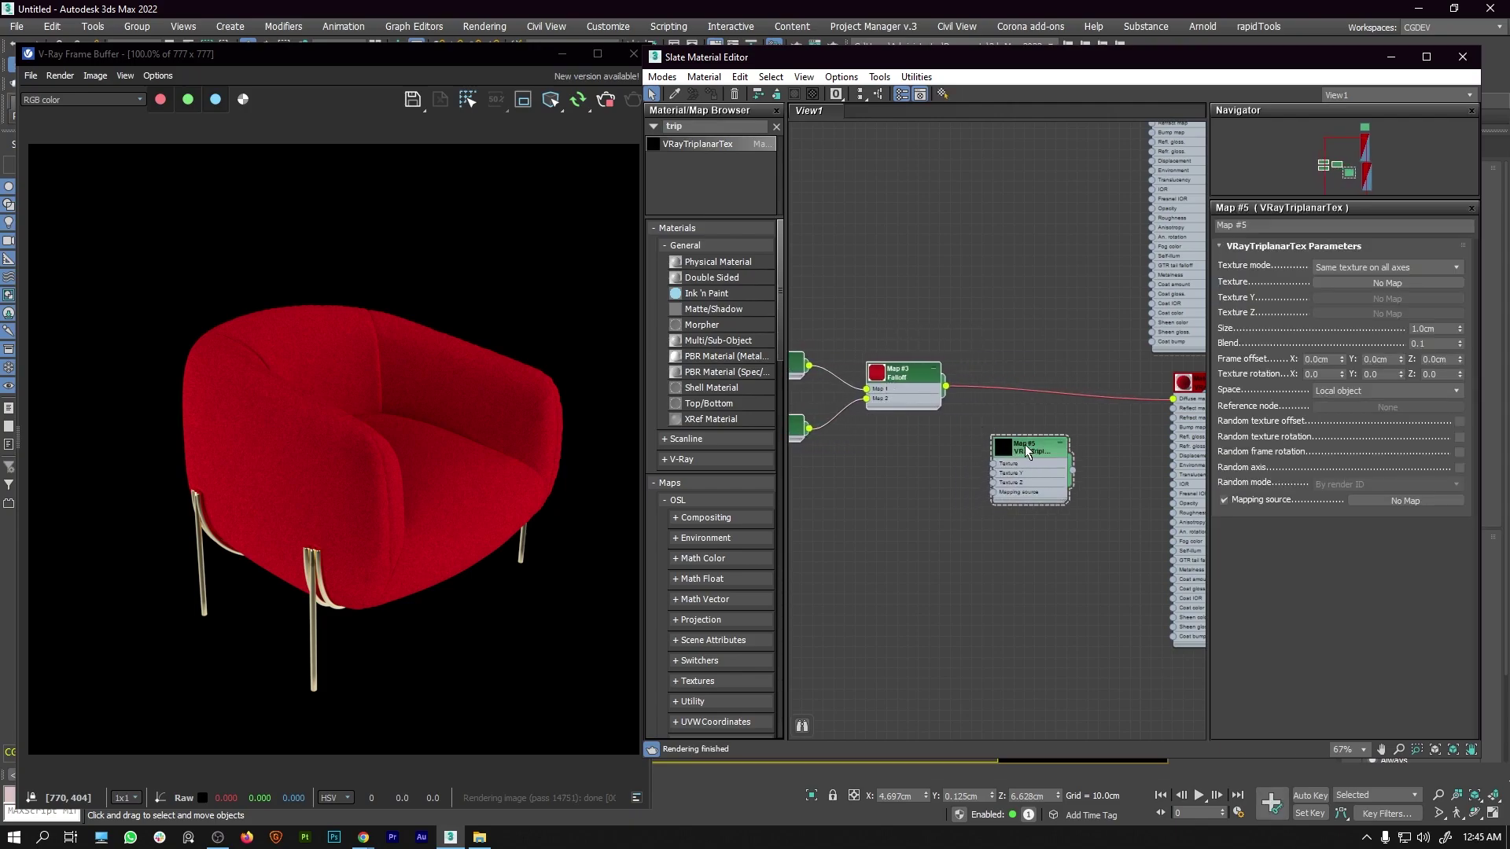
drag(1026, 446, 1016, 425)
drag(946, 387, 1172, 399)
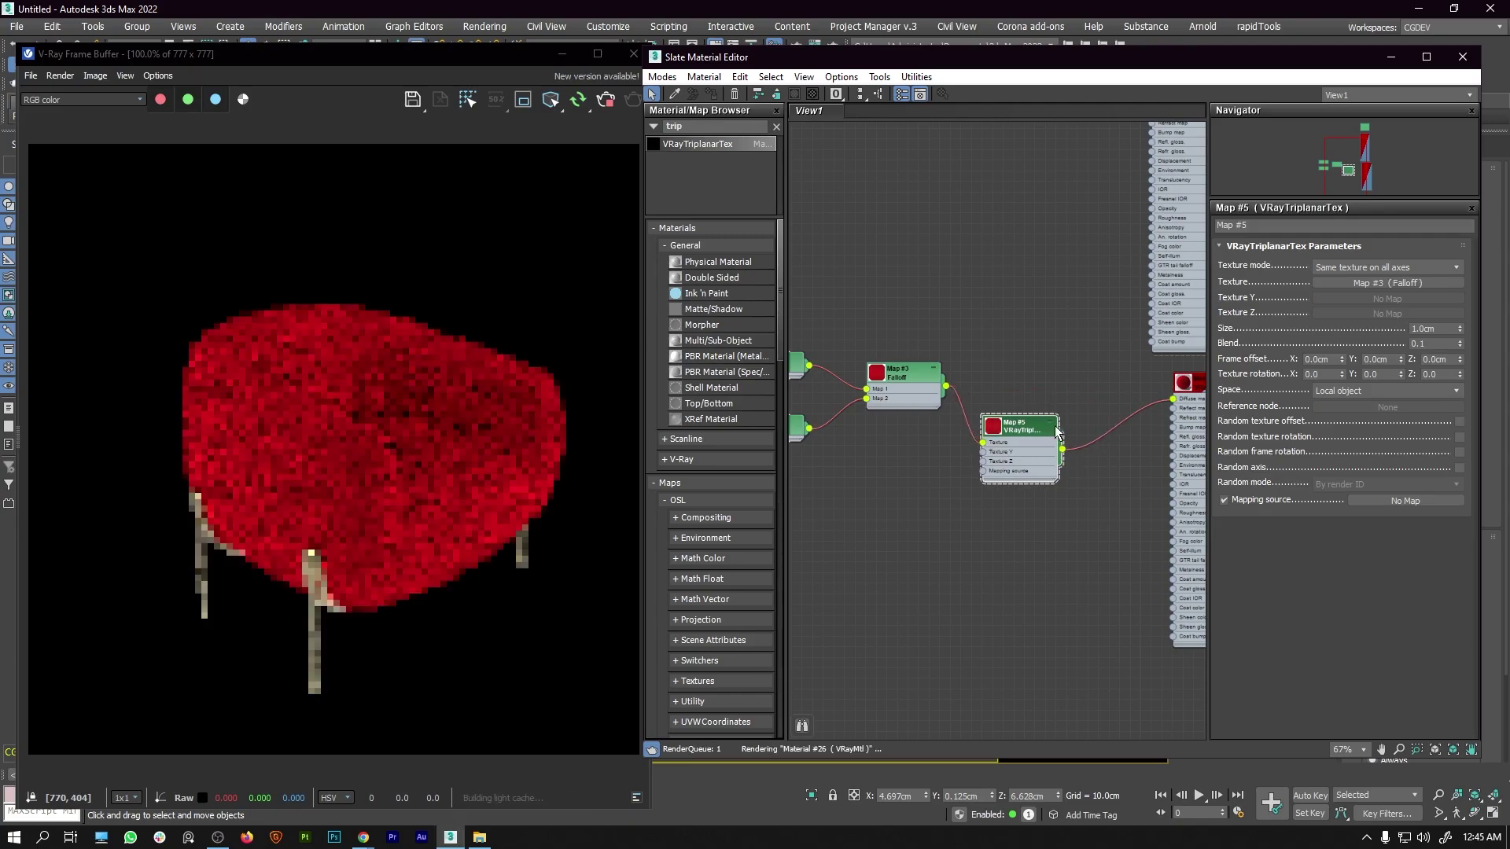
Line up the VRayTriplanarTex node beside the Falloff node and frame a close-up of the armchair's armrest in the live render.
drag(1008, 426, 988, 375)
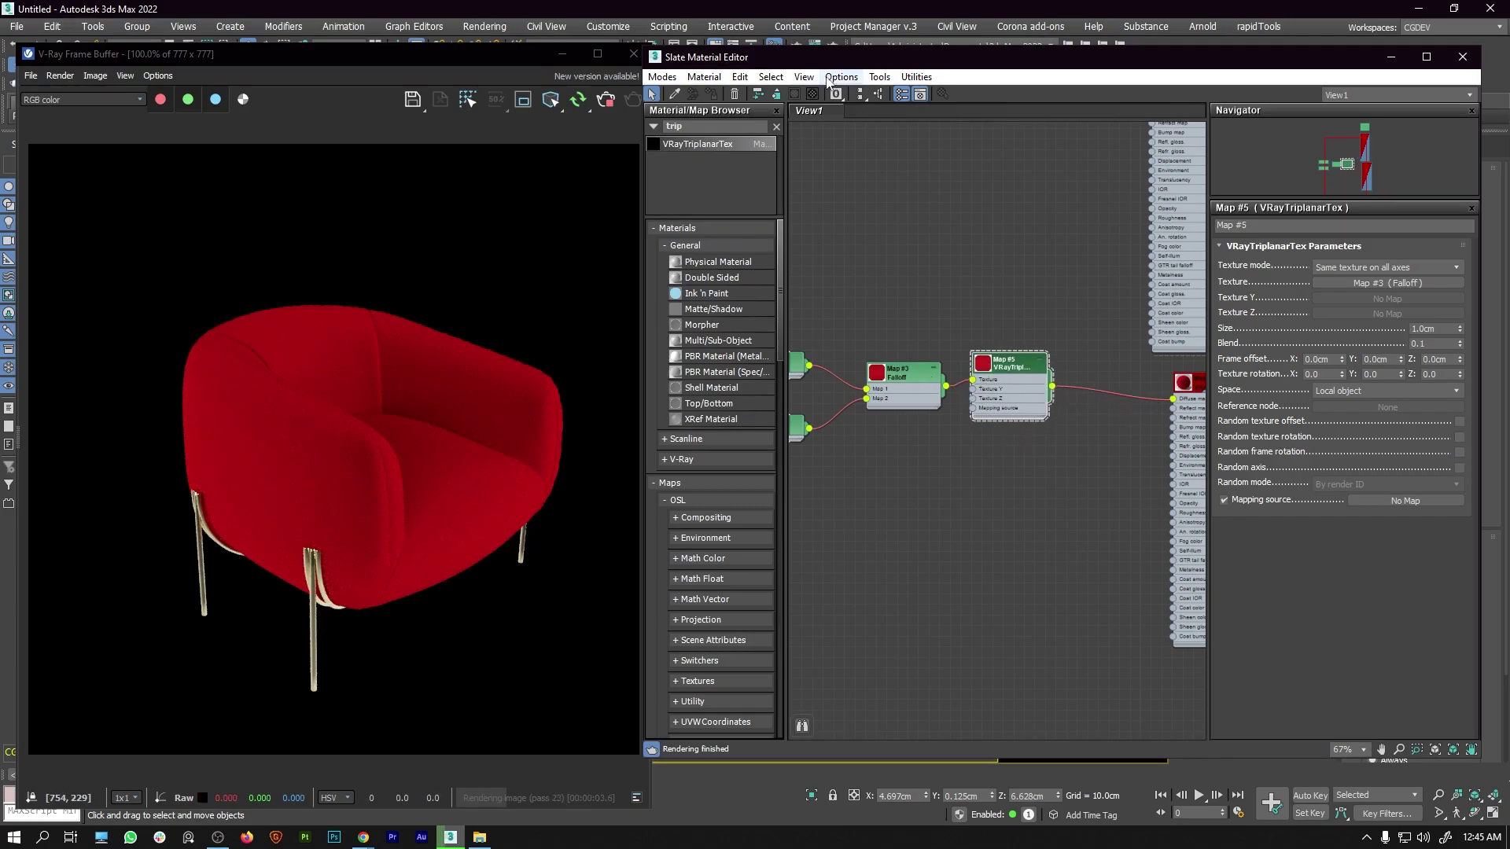
drag(936, 62, 988, 418)
scroll(758, 348, up, 3)
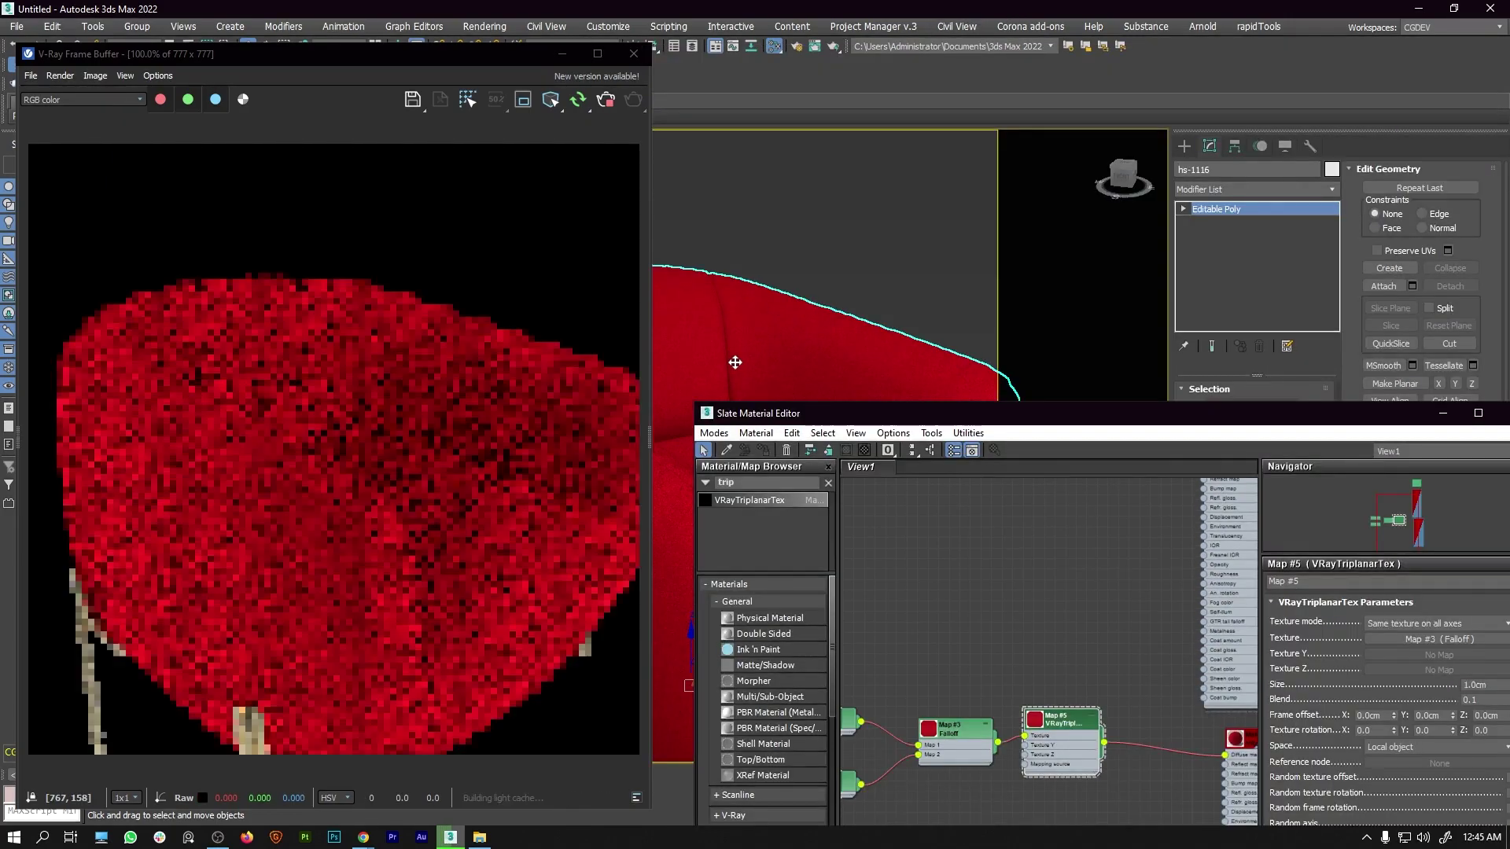
middle_drag(940, 292, 942, 191)
scroll(793, 305, up, 3)
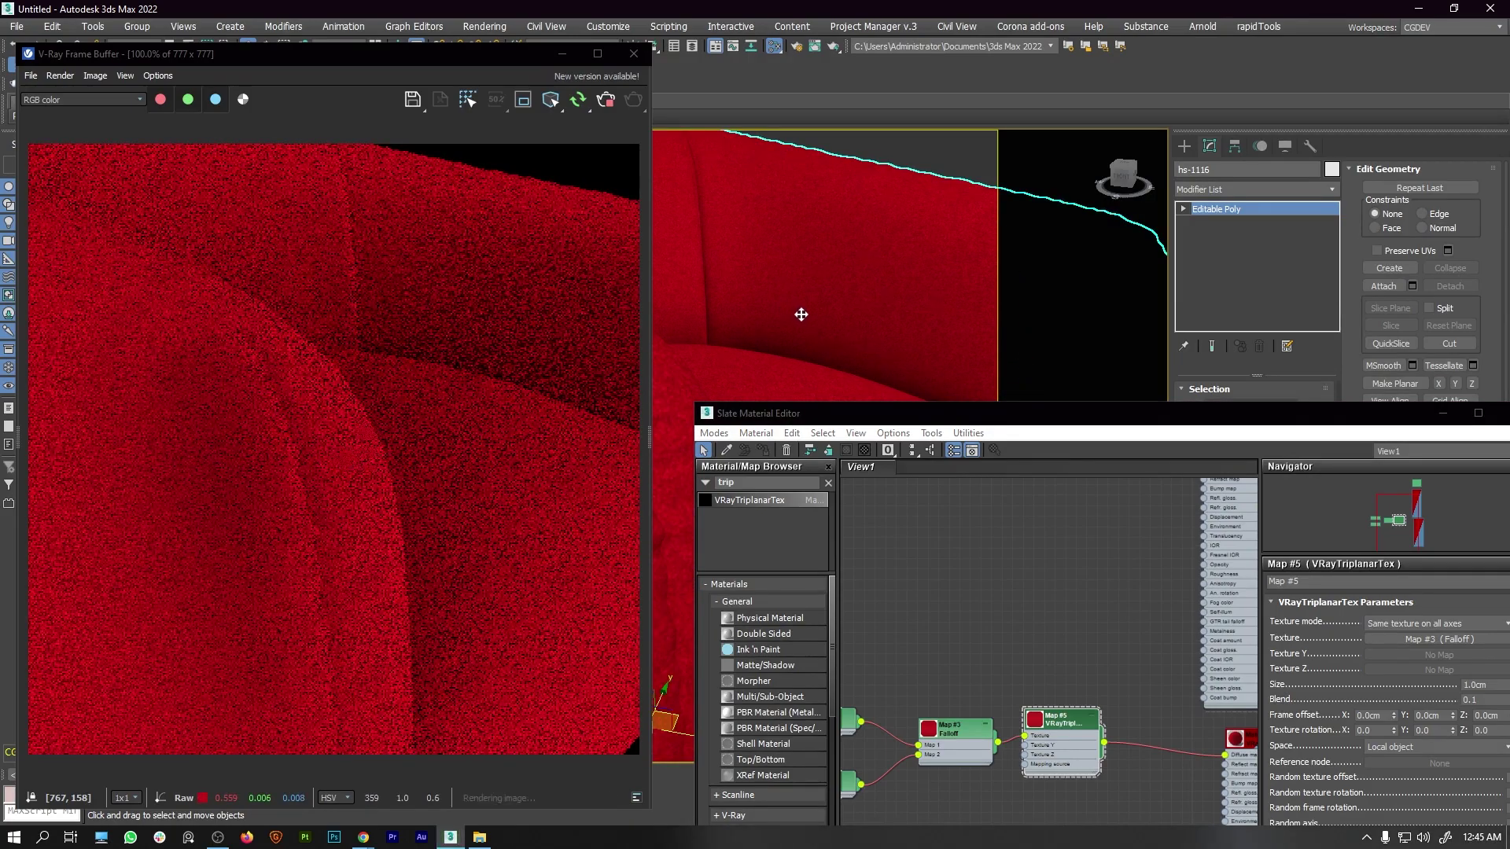
drag(937, 420, 824, 129)
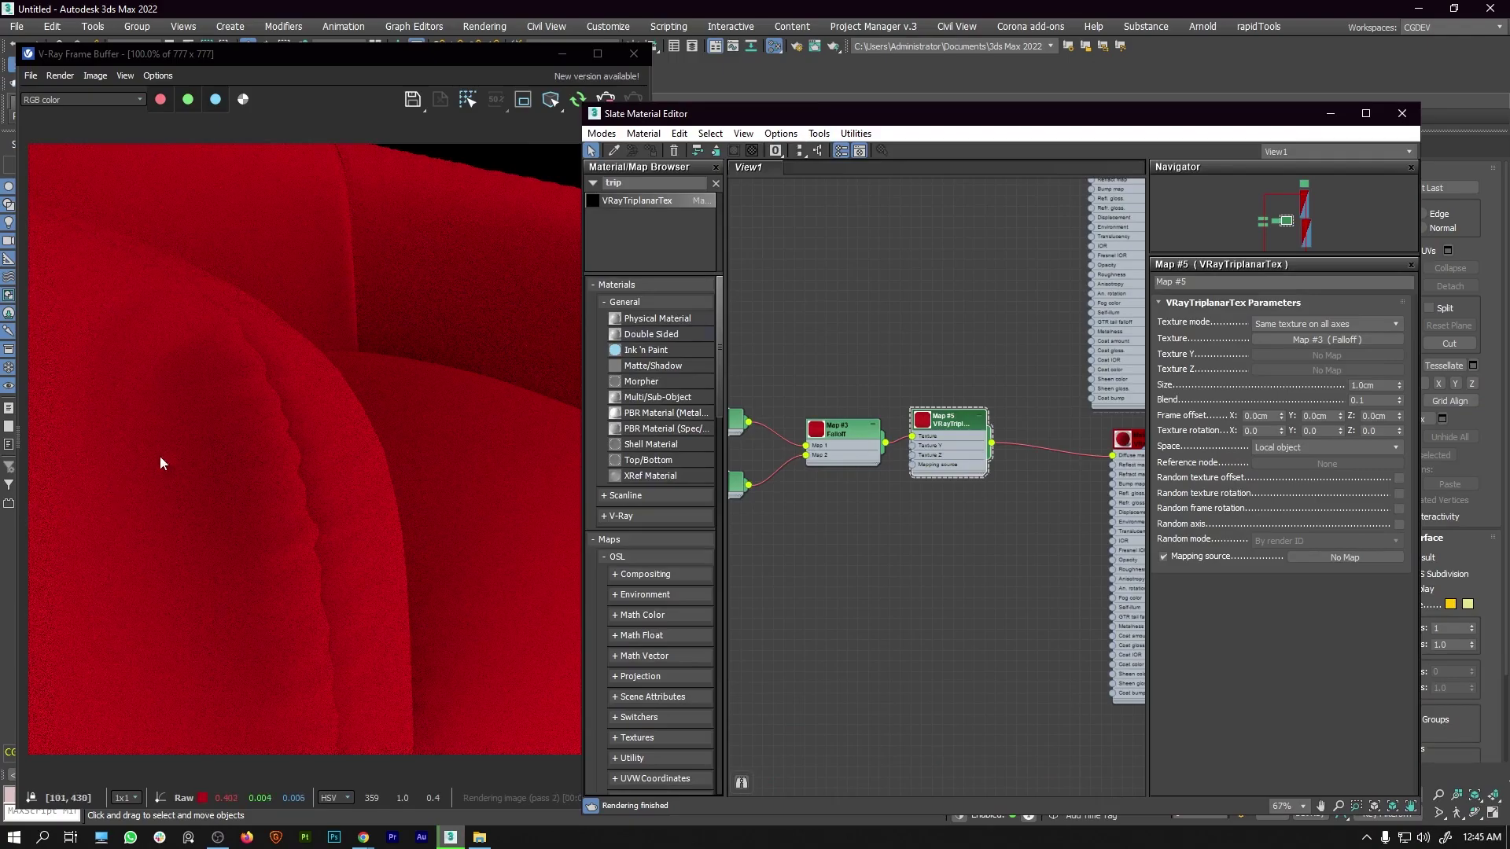
Set the Size of the VRayTriplanarTex map to 100 cm.
drag(955, 426, 976, 437)
middle_drag(986, 407, 954, 398)
drag(1386, 386, 1343, 386)
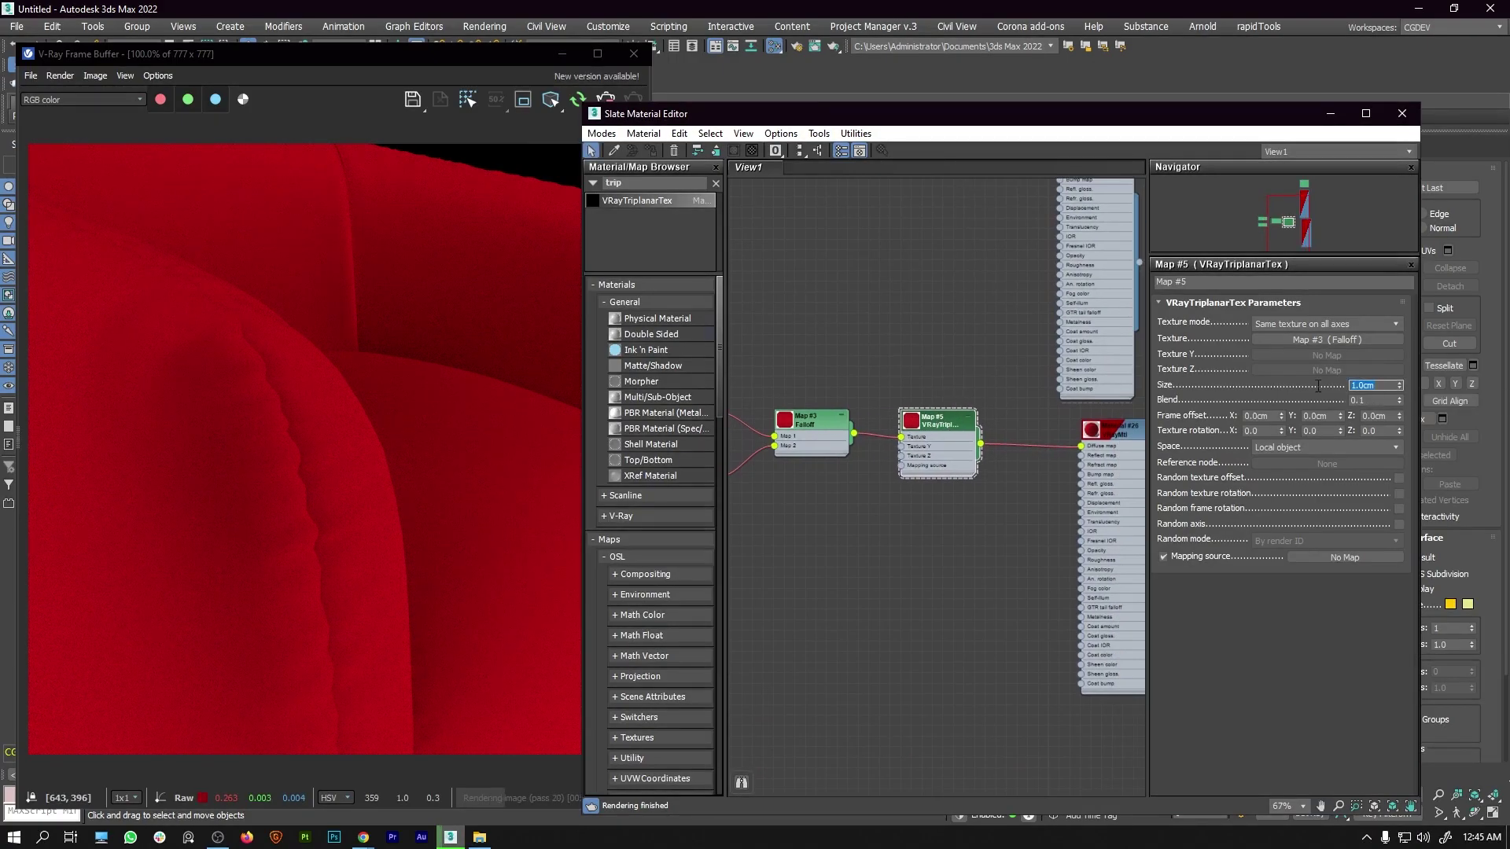
text(100)
key(Return)
middle_drag(933, 493, 1058, 503)
drag(946, 441, 946, 450)
drag(780, 364, 1084, 531)
drag(1048, 462, 1038, 461)
click(955, 567)
scroll(955, 562, down, 1)
middle_drag(955, 515, 936, 460)
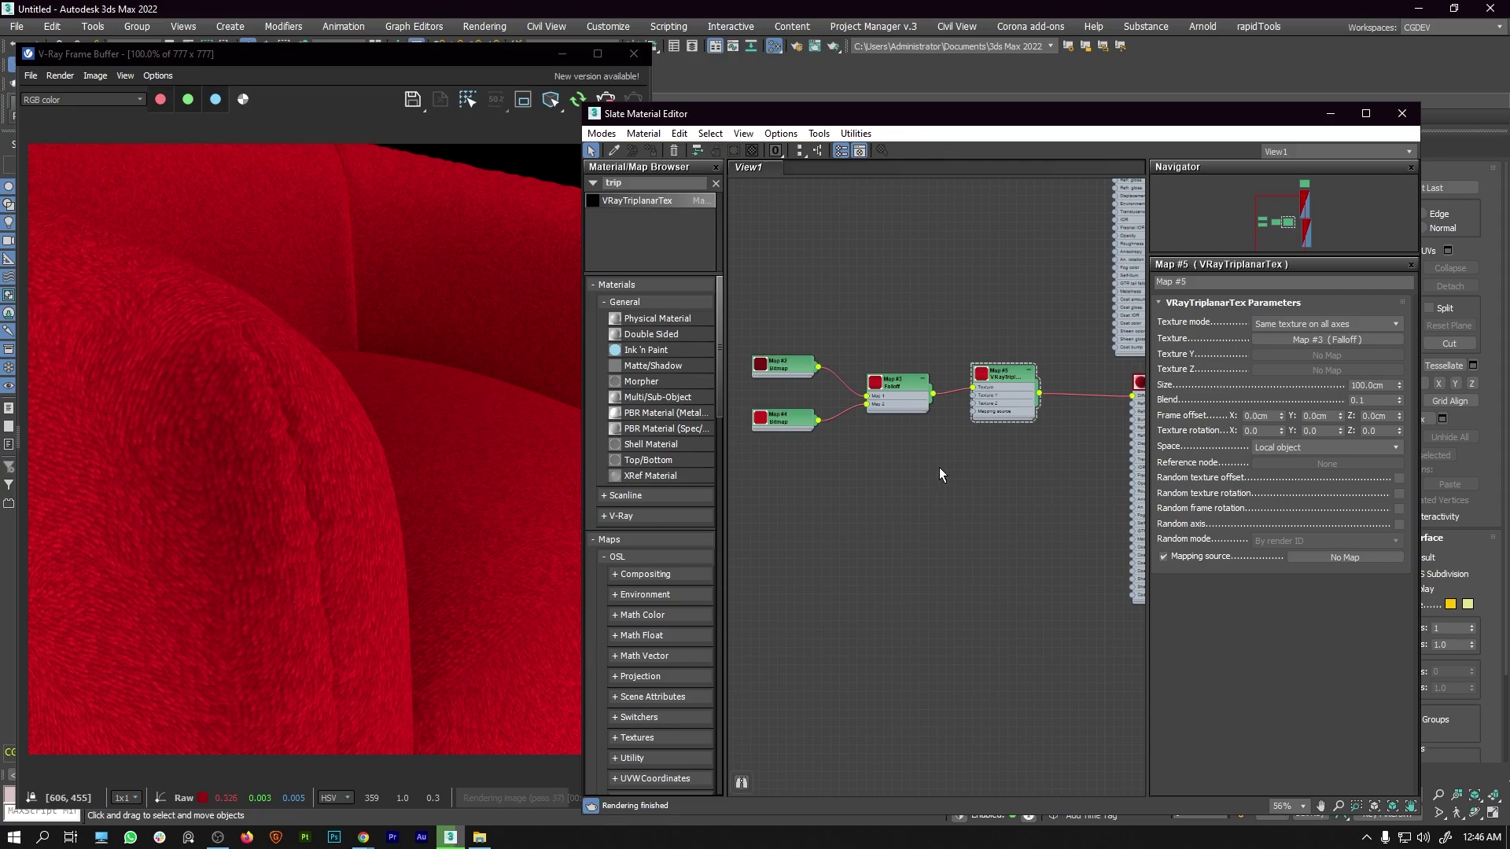
drag(790, 314, 965, 483)
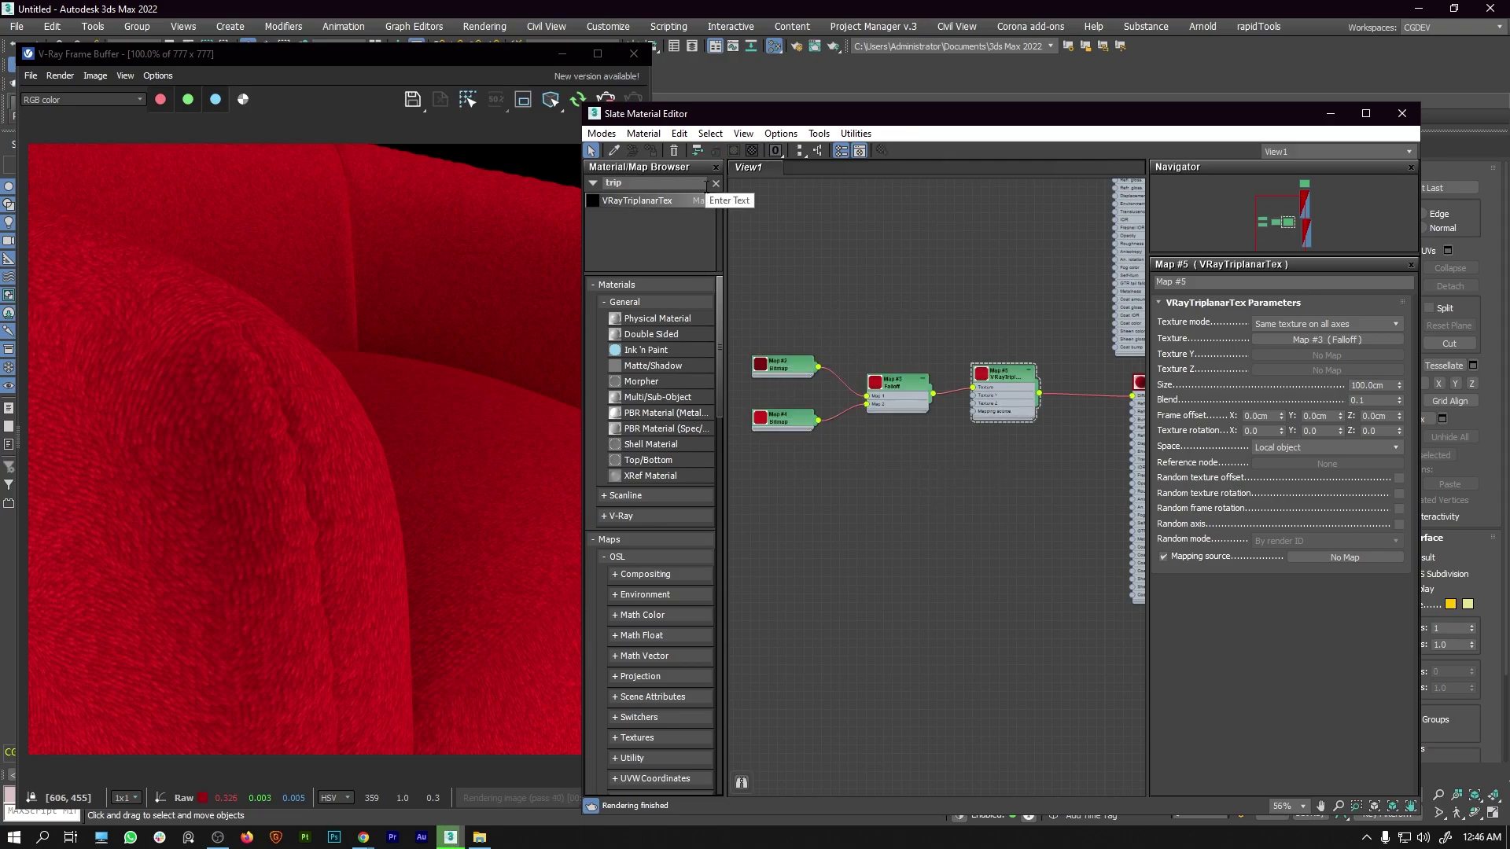
Find the general Composite map by searching for "compos" and add it below the Falloff and triplanar nodes.
click(715, 183)
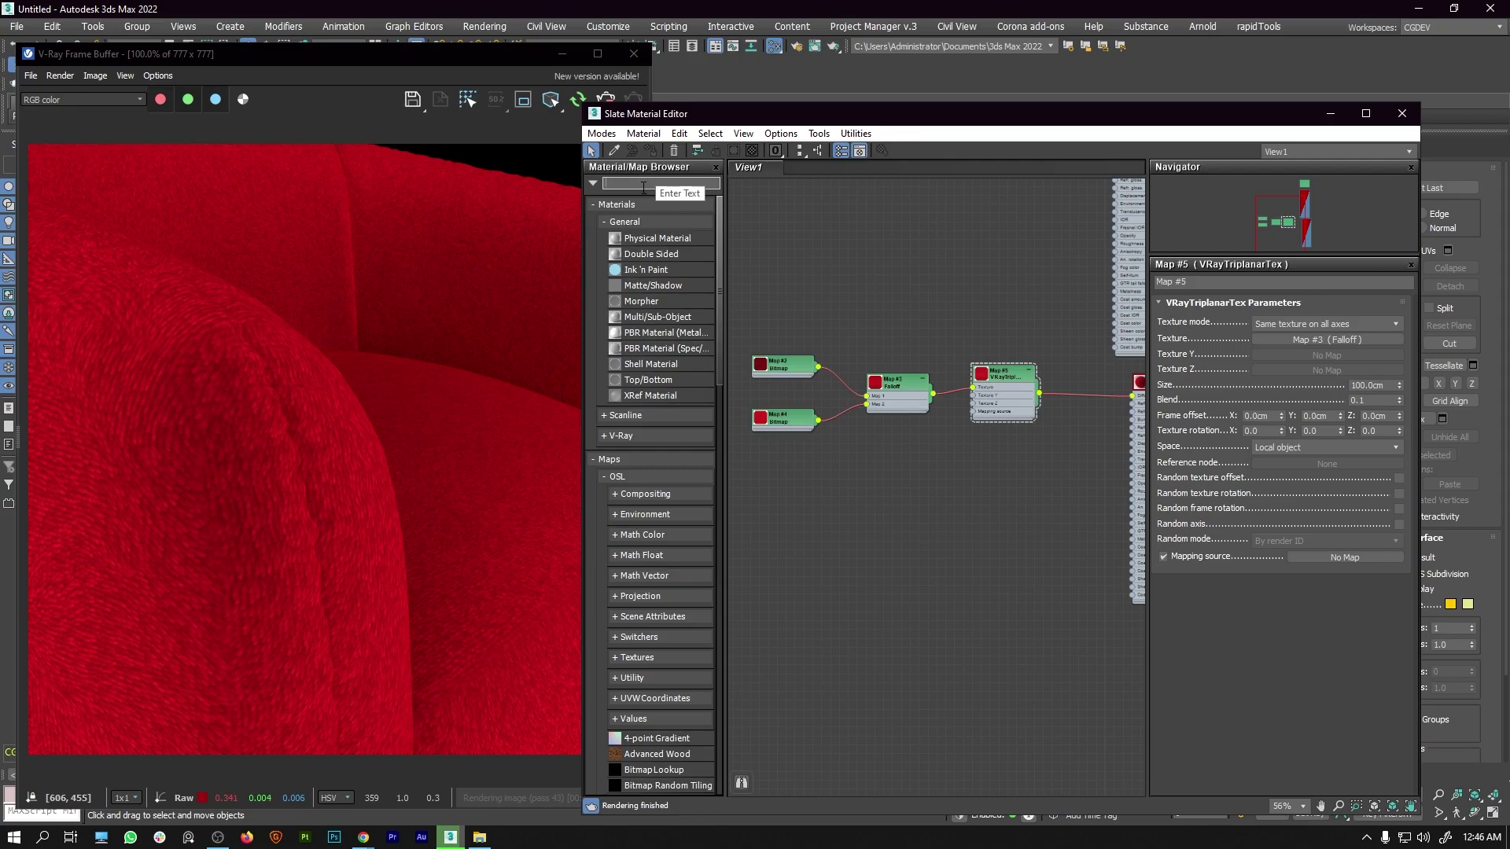
text(comp)
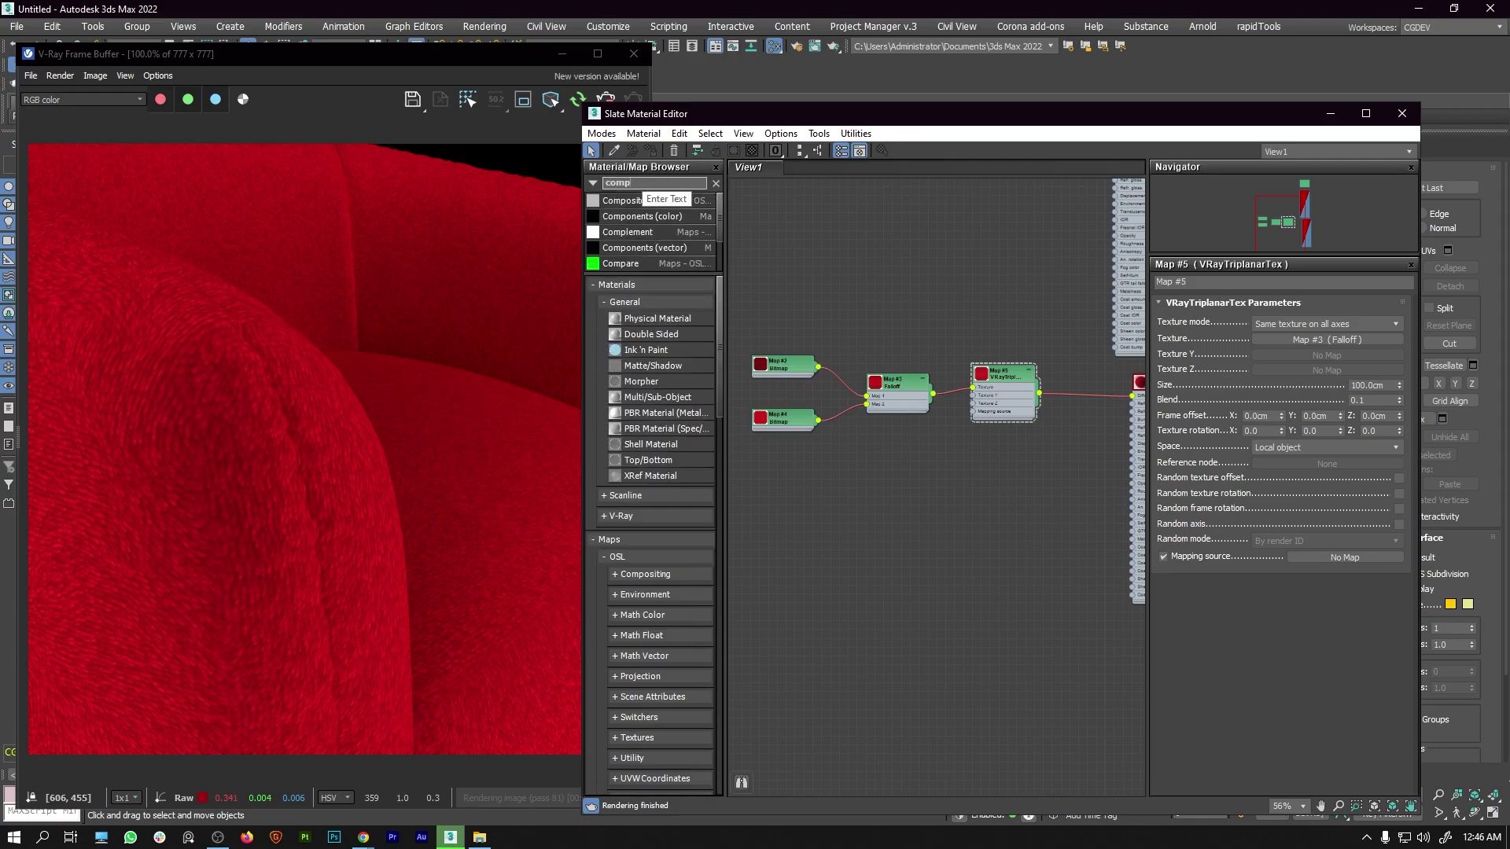
text(os)
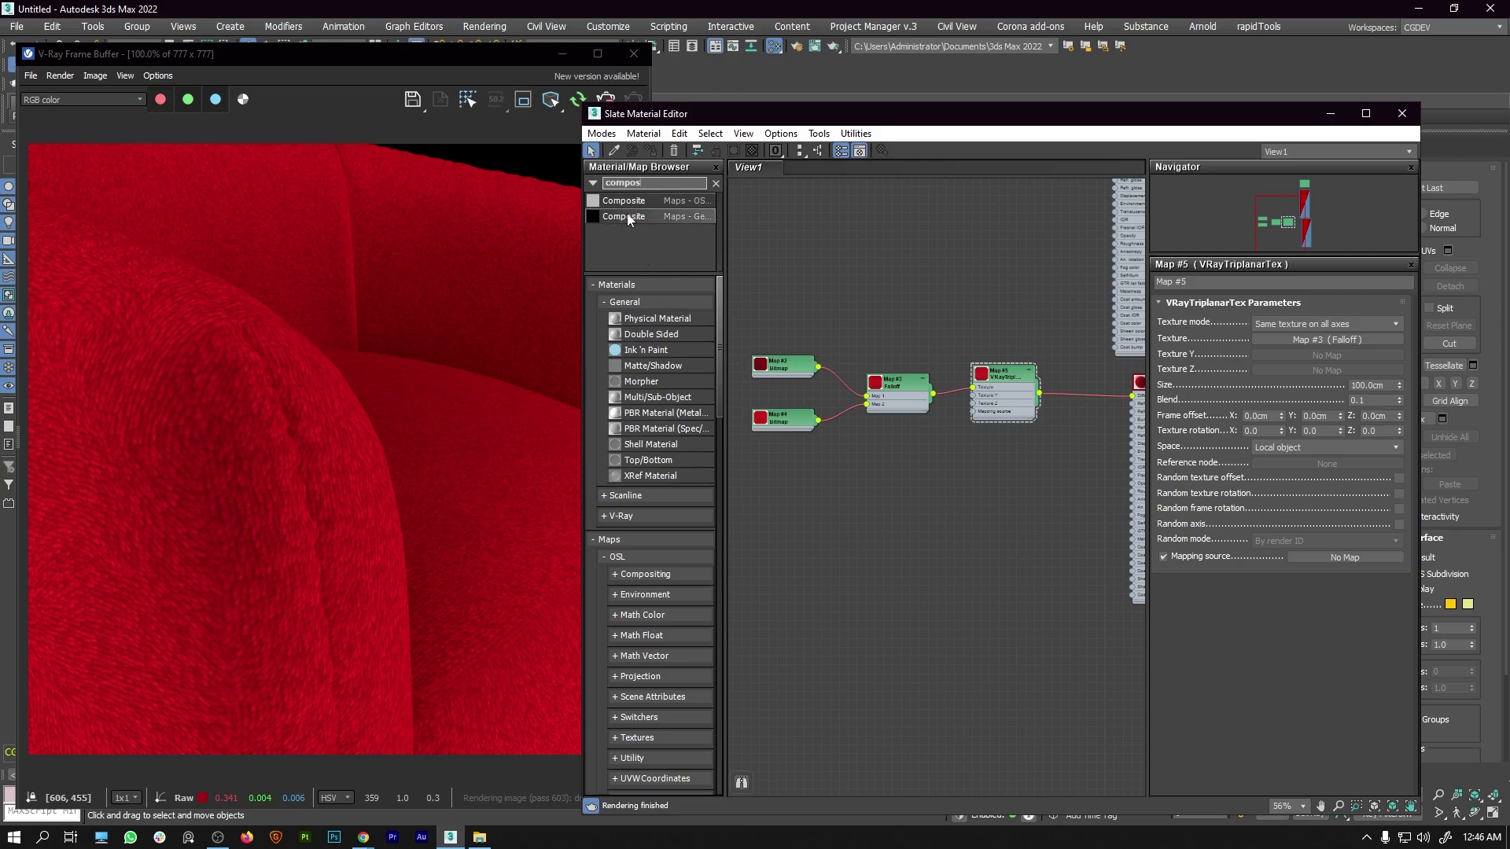
drag(621, 217, 906, 485)
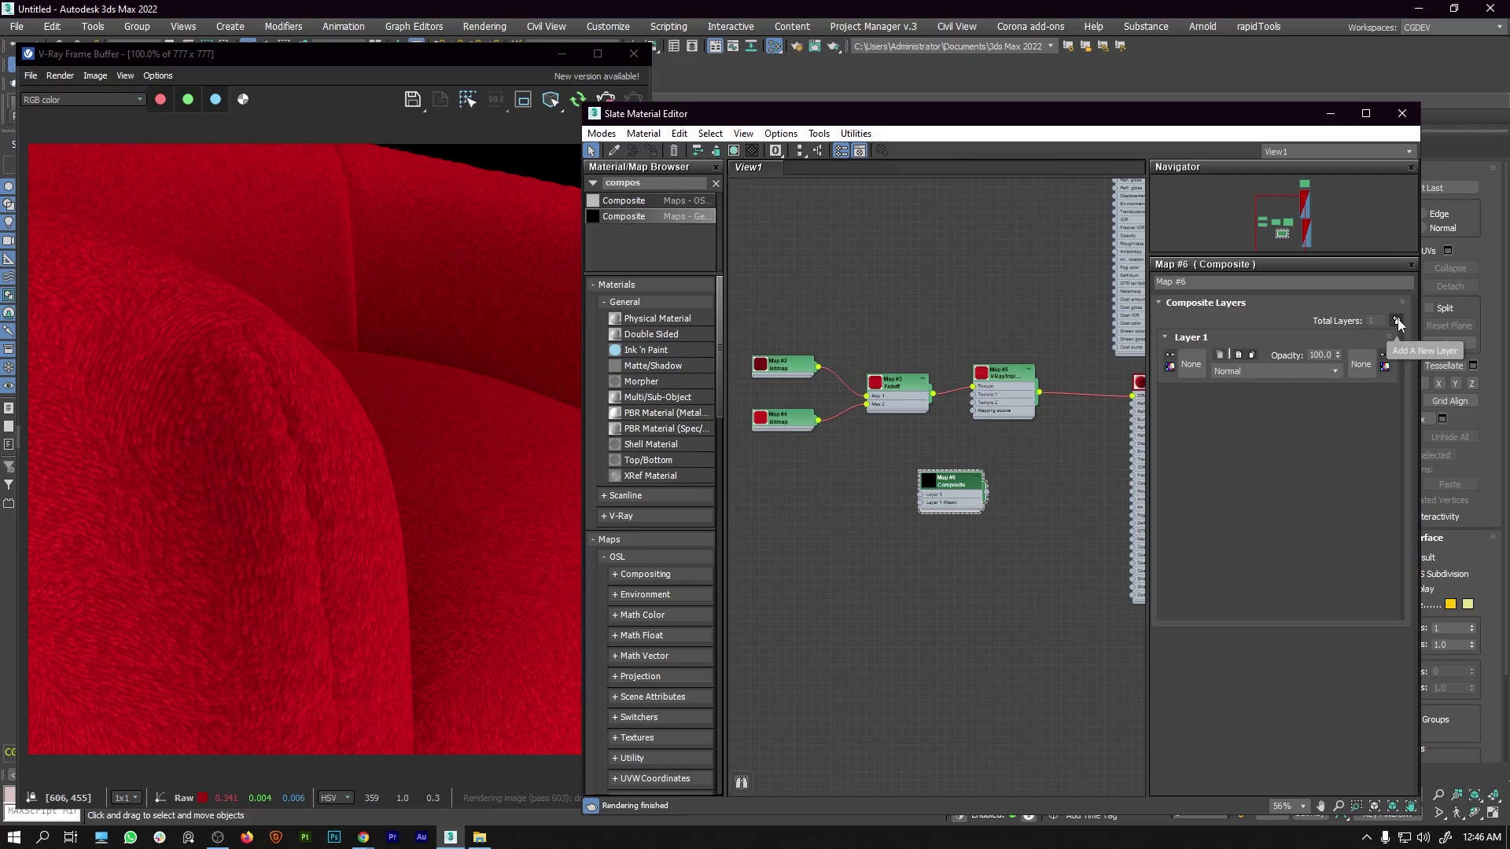
Add three more layers to the Composite map and move its node closer to the upholstery material.
click(1397, 320)
click(1396, 321)
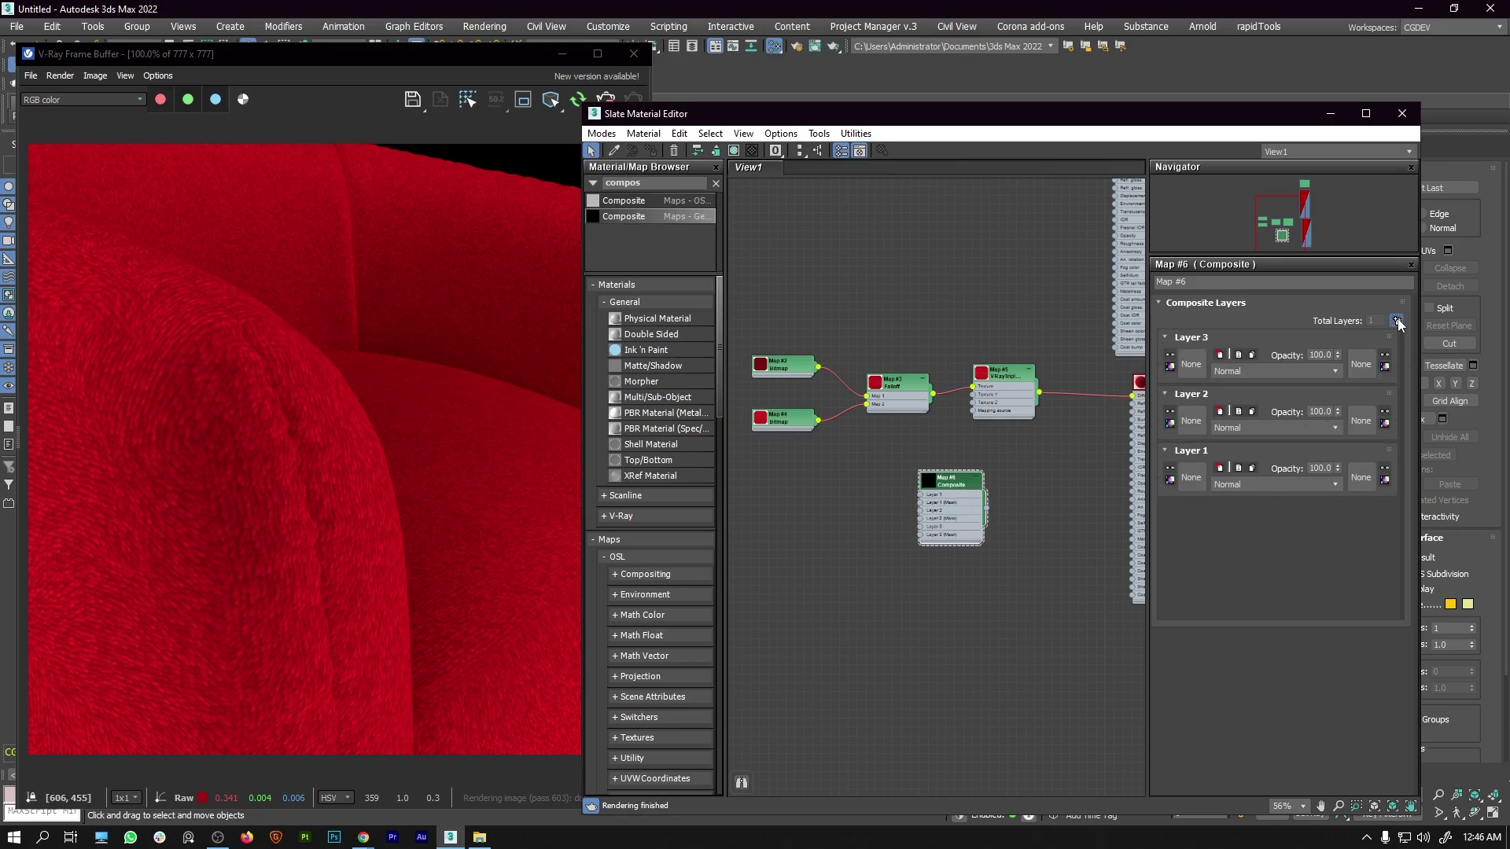
click(1397, 321)
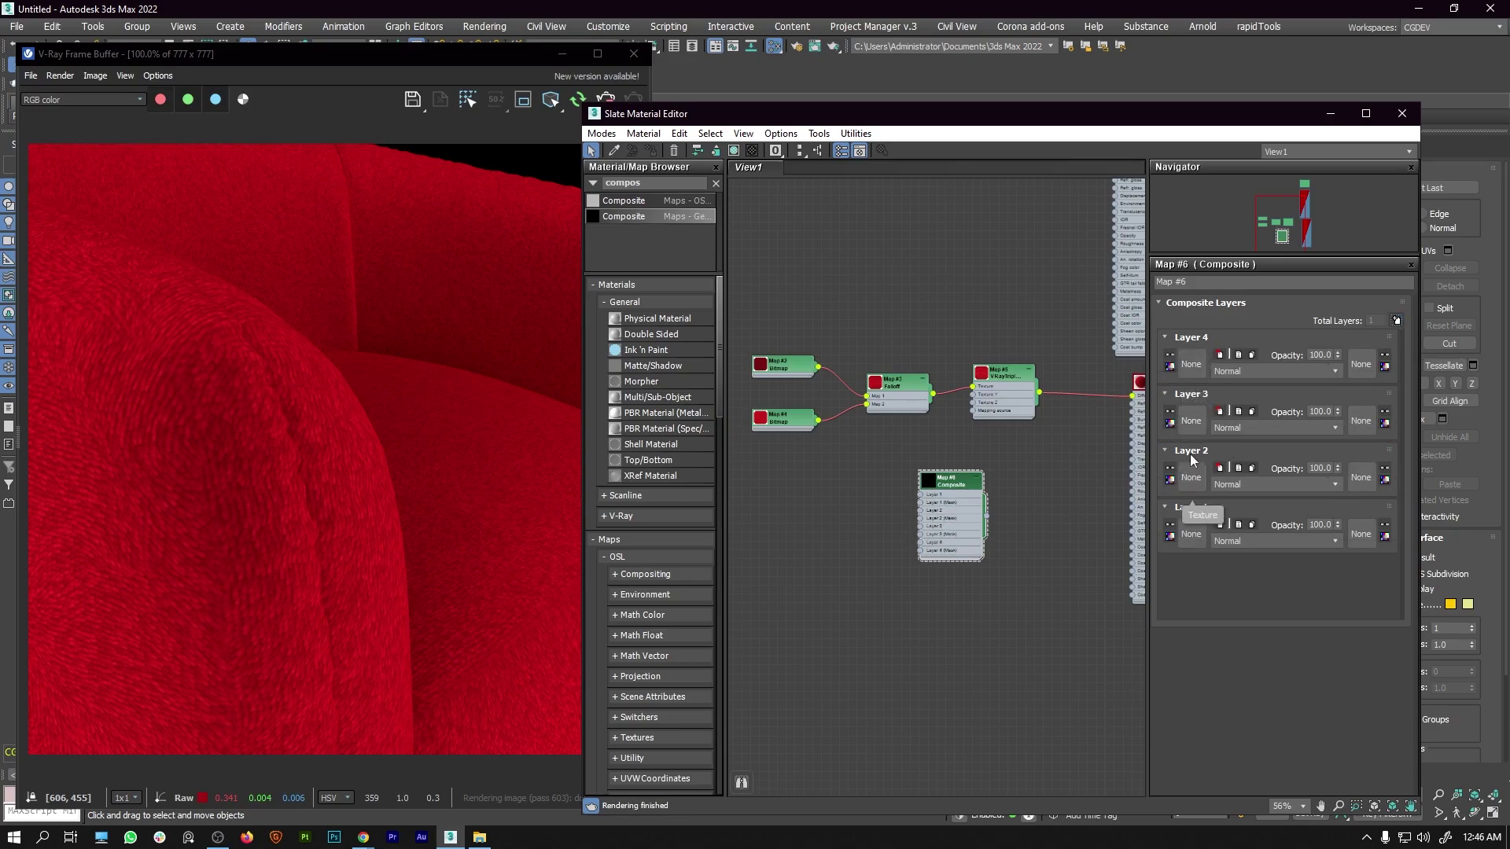
drag(936, 485, 989, 475)
drag(783, 314, 922, 375)
middle_drag(958, 455, 980, 454)
drag(974, 385, 976, 387)
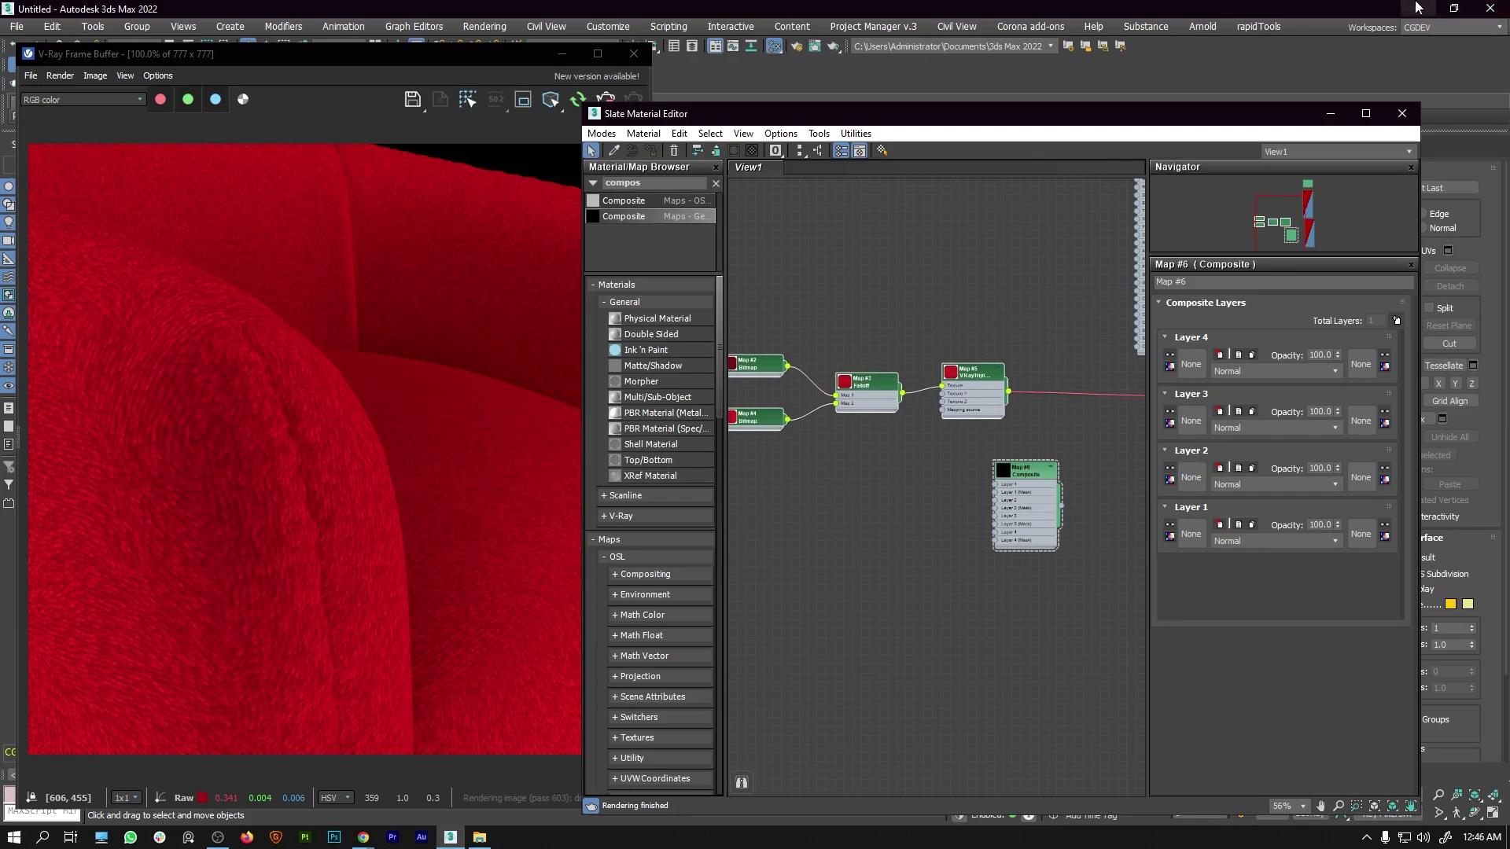
Bring the velvet dark .png texture from the desktop into the material graph as a bitmap below the Falloff.
click(218, 839)
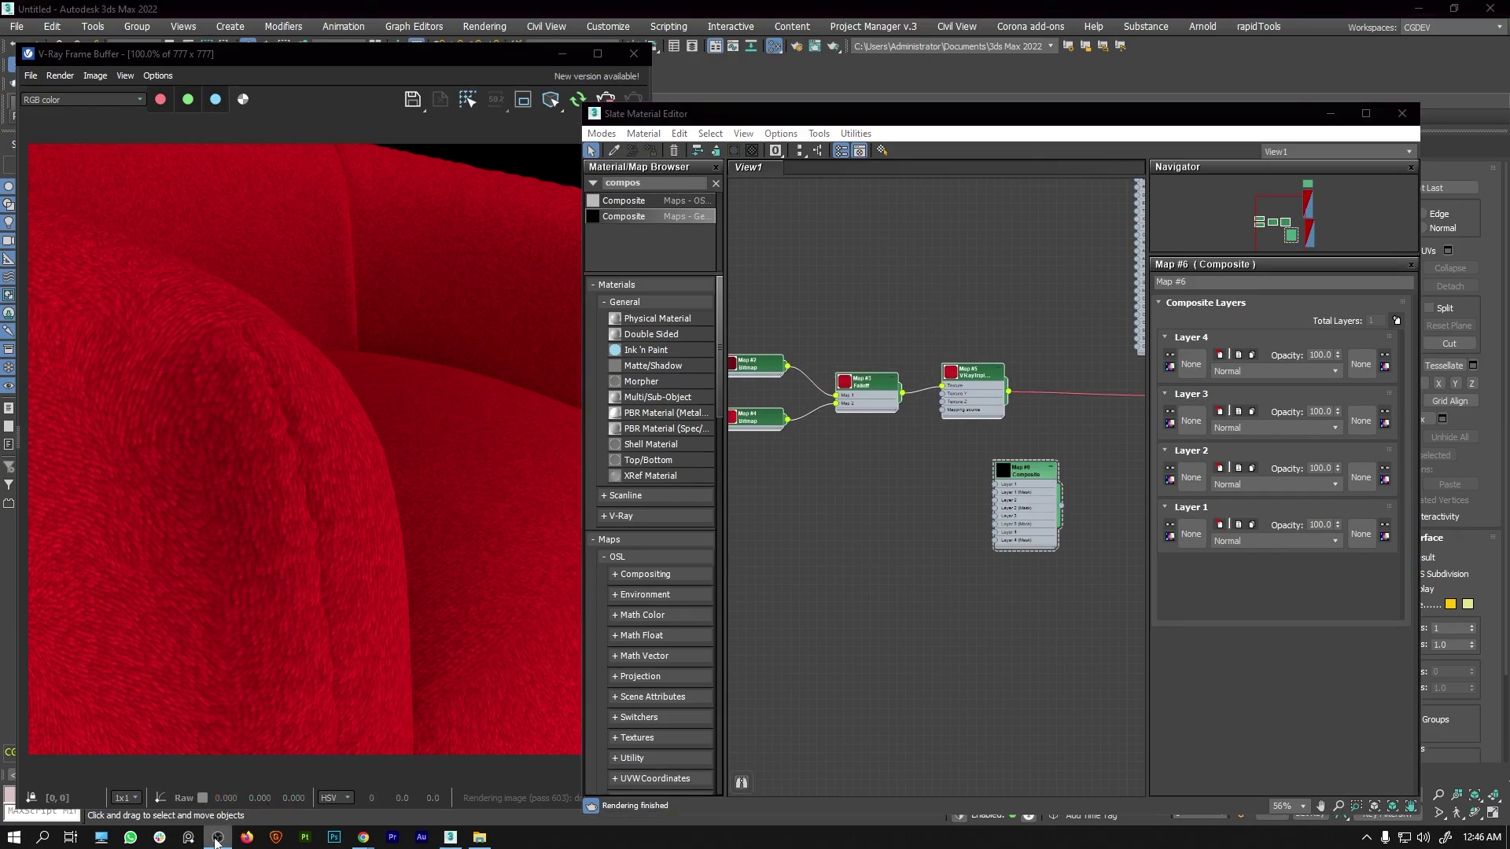
click(1418, 8)
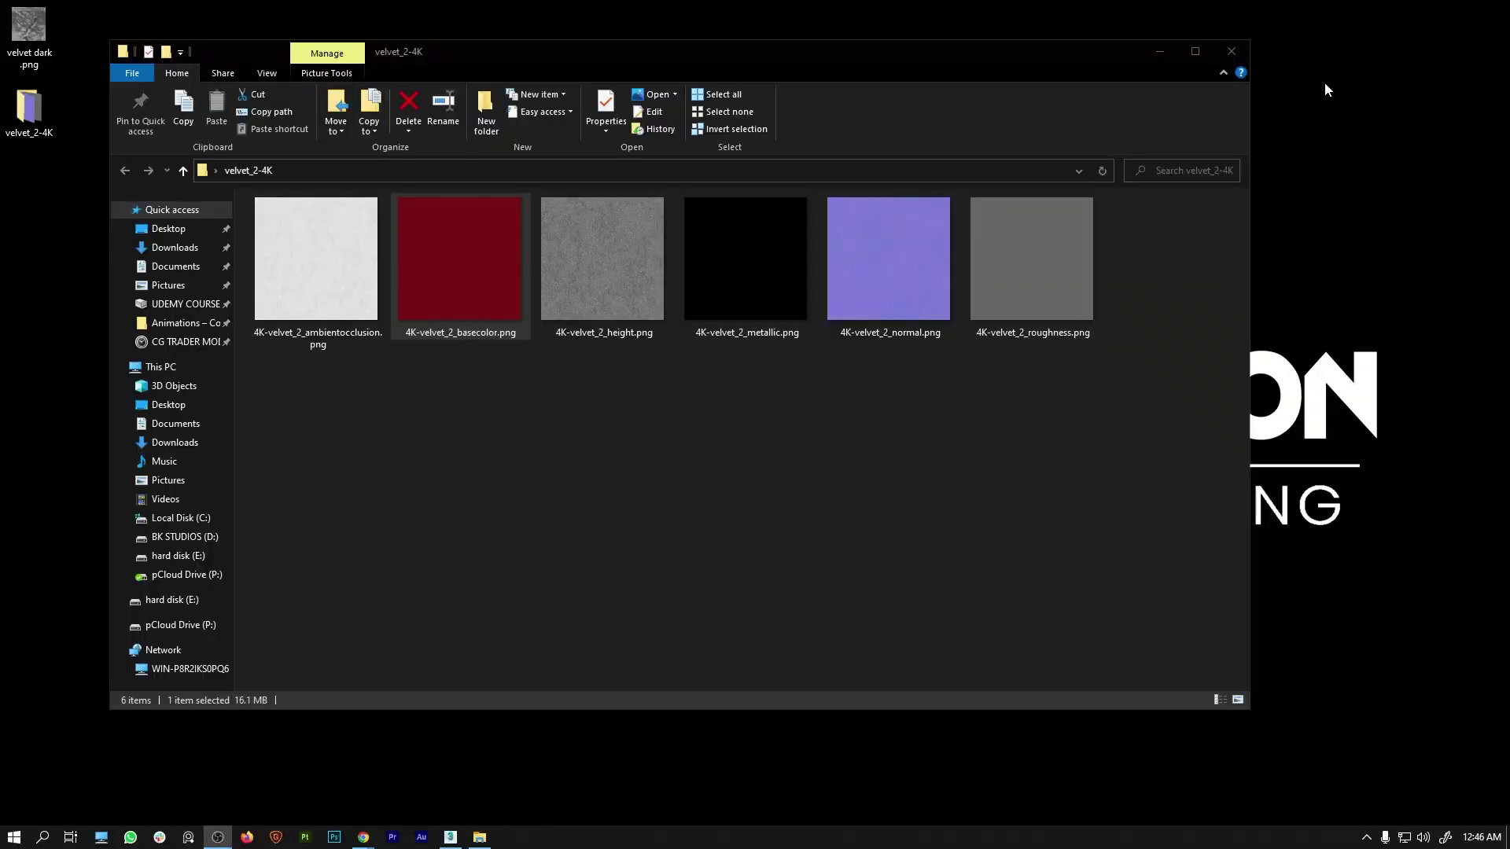
click(1159, 51)
drag(33, 35, 852, 511)
middle_drag(972, 508, 923, 481)
scroll(979, 381, up, 1)
scroll(917, 371, up, 2)
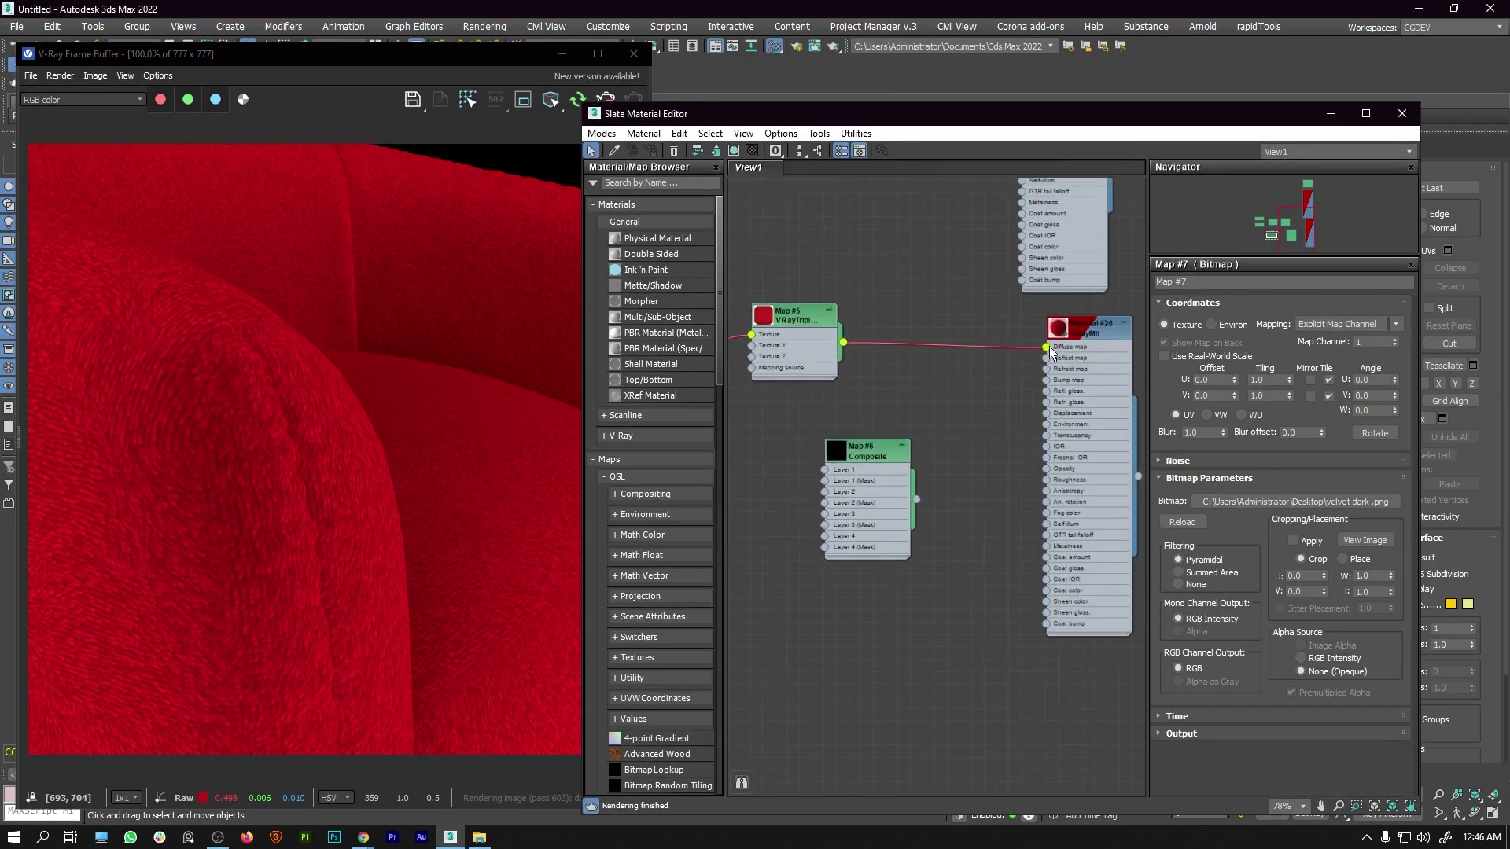
Rewire the triplanar map into Layer 1 of the Composite and connect the Composite to the upholstery VRayMtl's Diffuse map.
drag(1049, 346, 823, 469)
drag(929, 337, 914, 345)
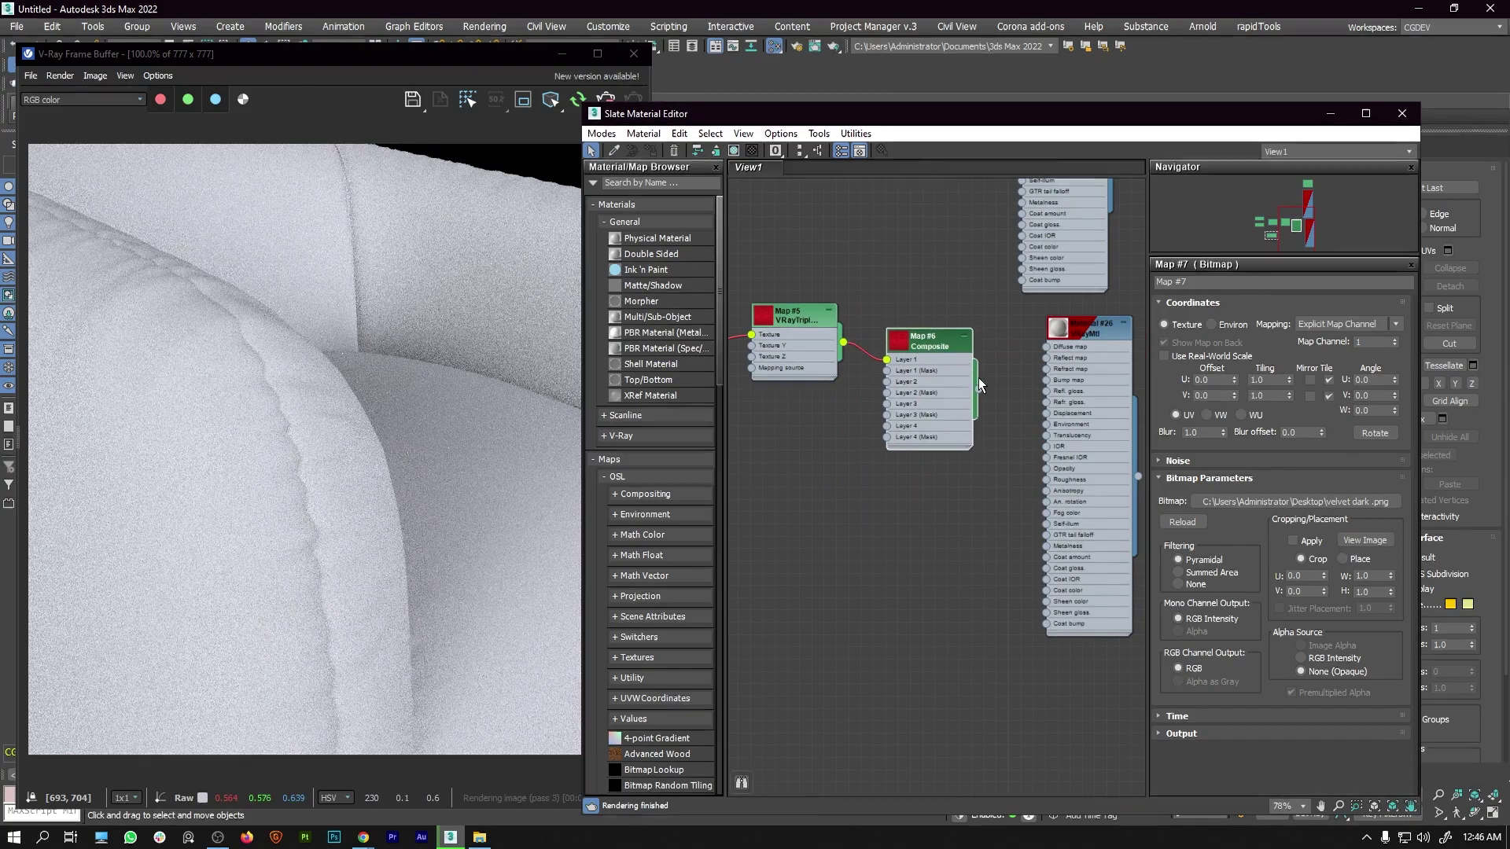
drag(1036, 357, 1044, 346)
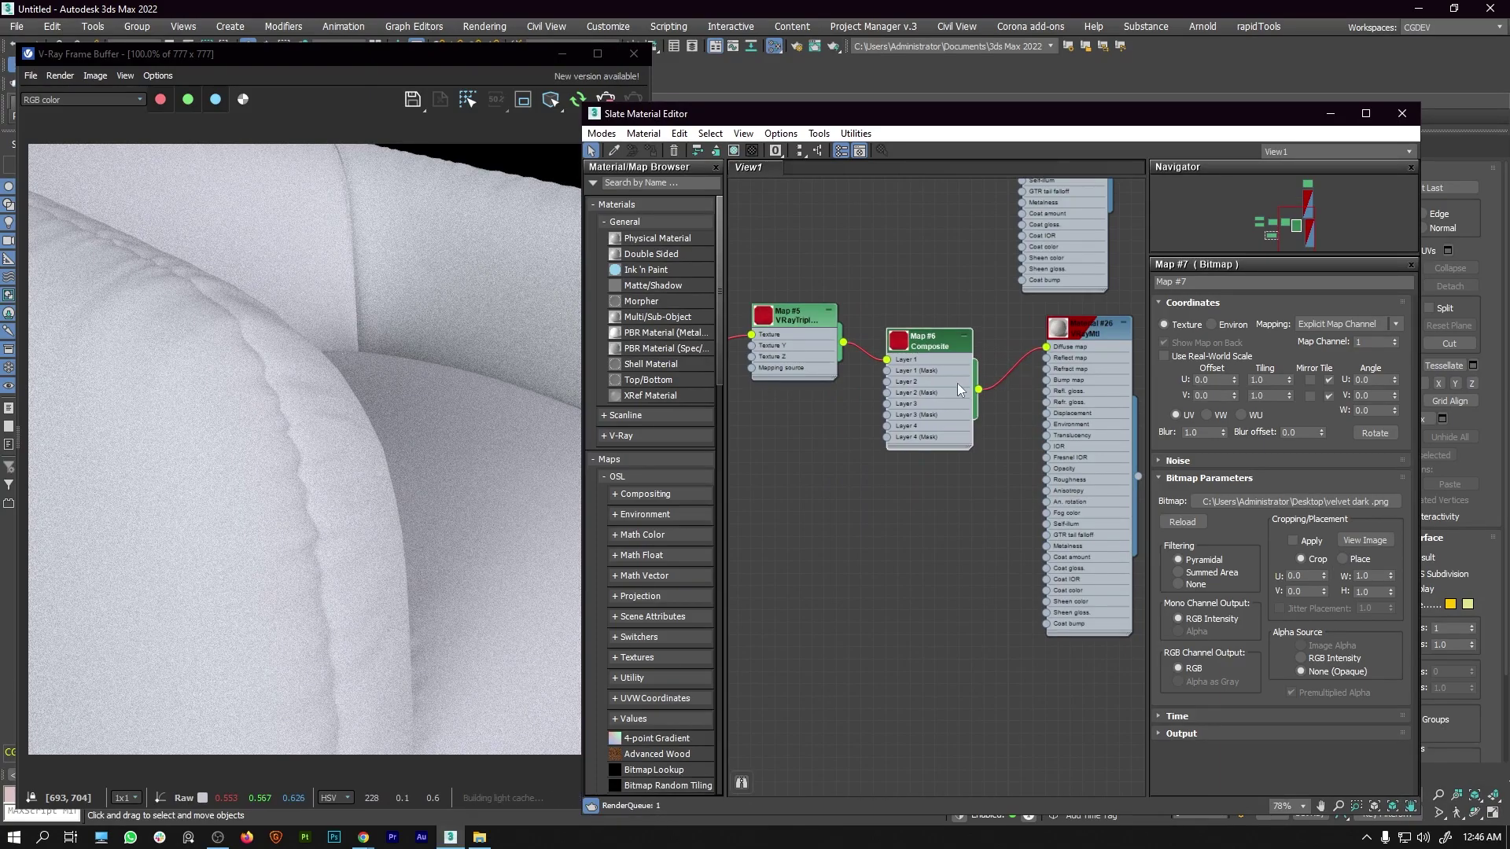
drag(908, 351, 933, 388)
Duplicate the VRayTriplanarTex below the original and wire it between the velvet dark bitmap and Layer 2 of the Composite.
scroll(908, 435, down, 2)
middle_drag(908, 434, 996, 428)
mouse_move(809, 477)
mouse_down()
mouse_move(820, 459)
mouse_move(797, 461)
mouse_up()
scroll(825, 463, up, 1)
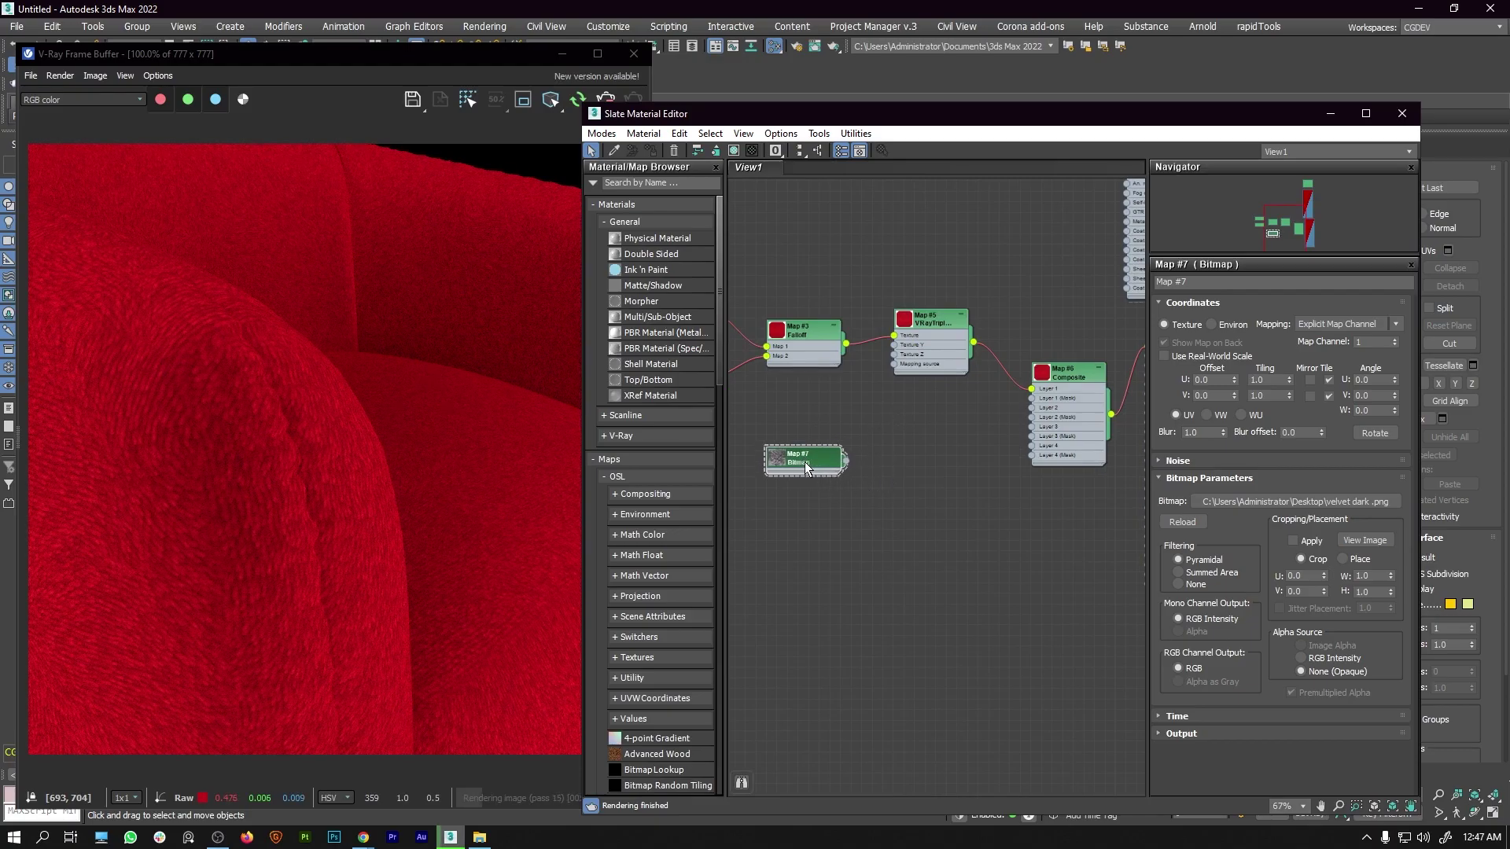
mouse_move(920, 335)
shift+mouse_down()
mouse_move(916, 463)
mouse_move(874, 451)
mouse_move(915, 438)
mouse_move(865, 469)
mouse_move(928, 438)
mouse_move(1013, 449)
mouse_move(1031, 408)
shift+mouse_up()
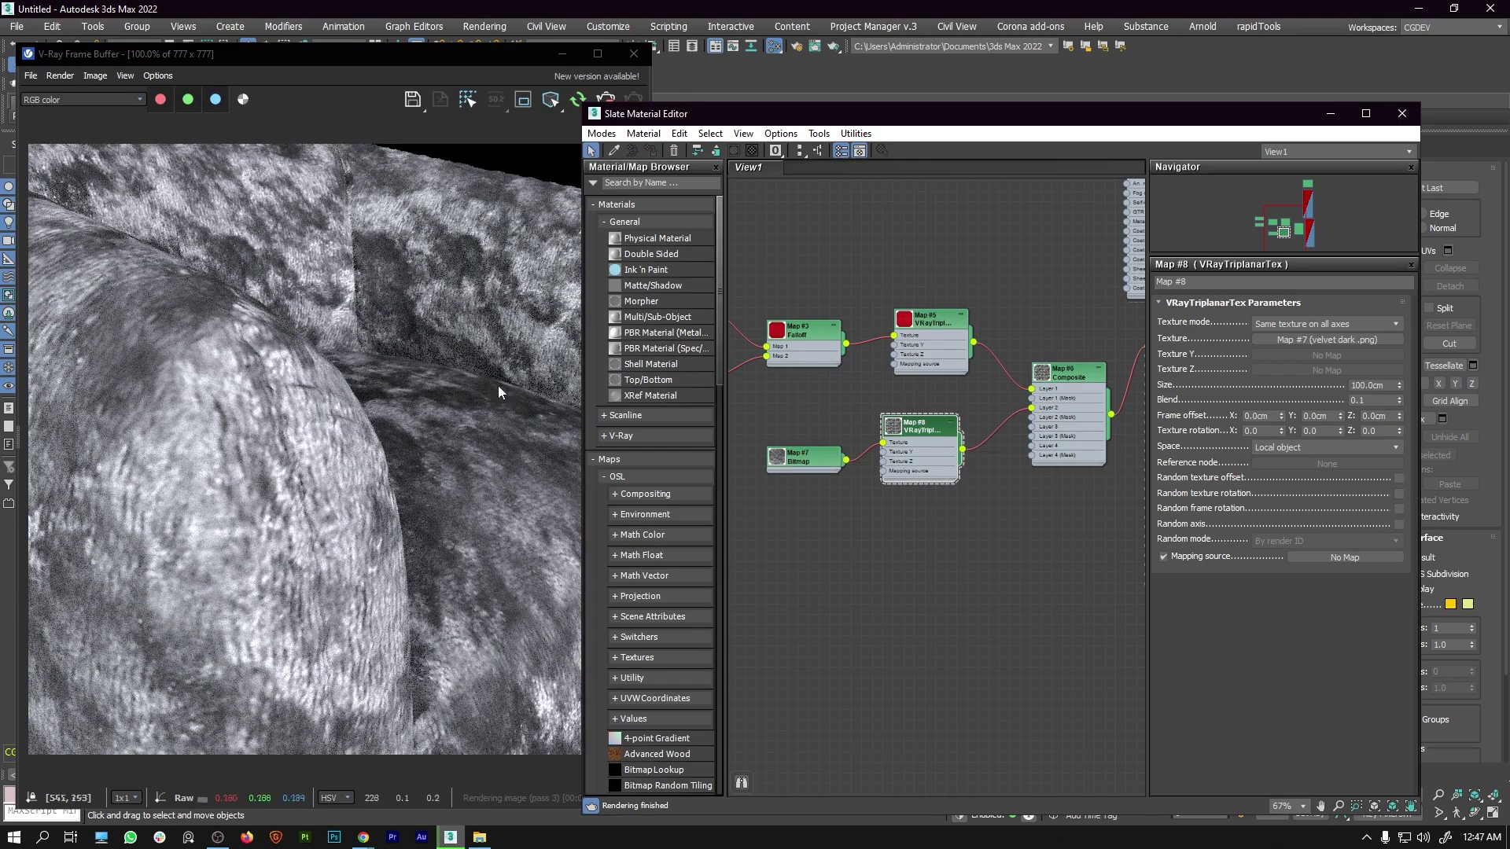
Set Layer 2 of the Composite map to Multiply blending with an opacity of 60.
middle_drag(1041, 492, 885, 509)
scroll(931, 430, up, 1)
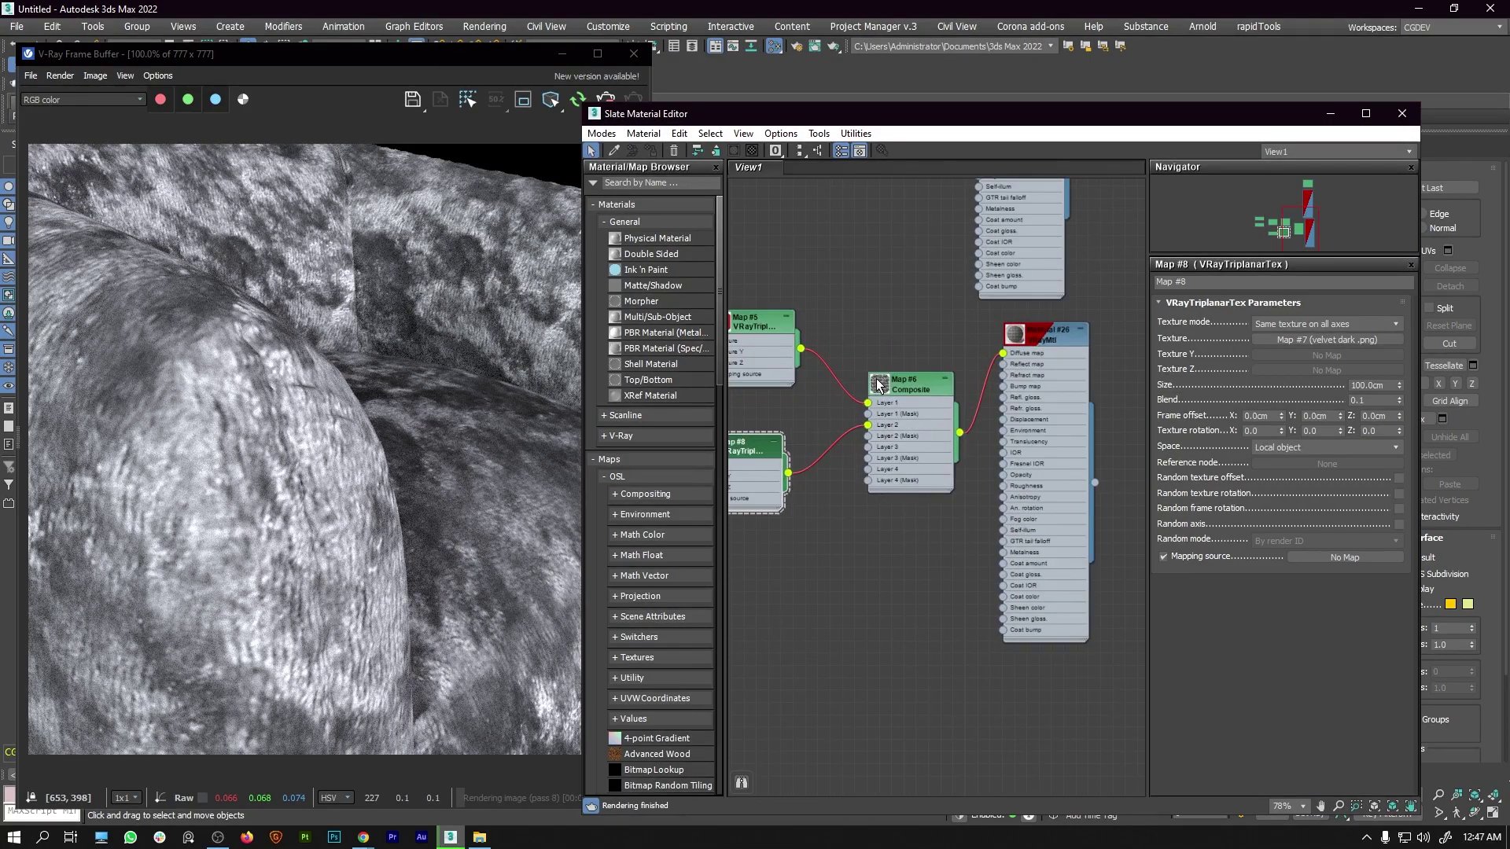
drag(880, 387, 867, 374)
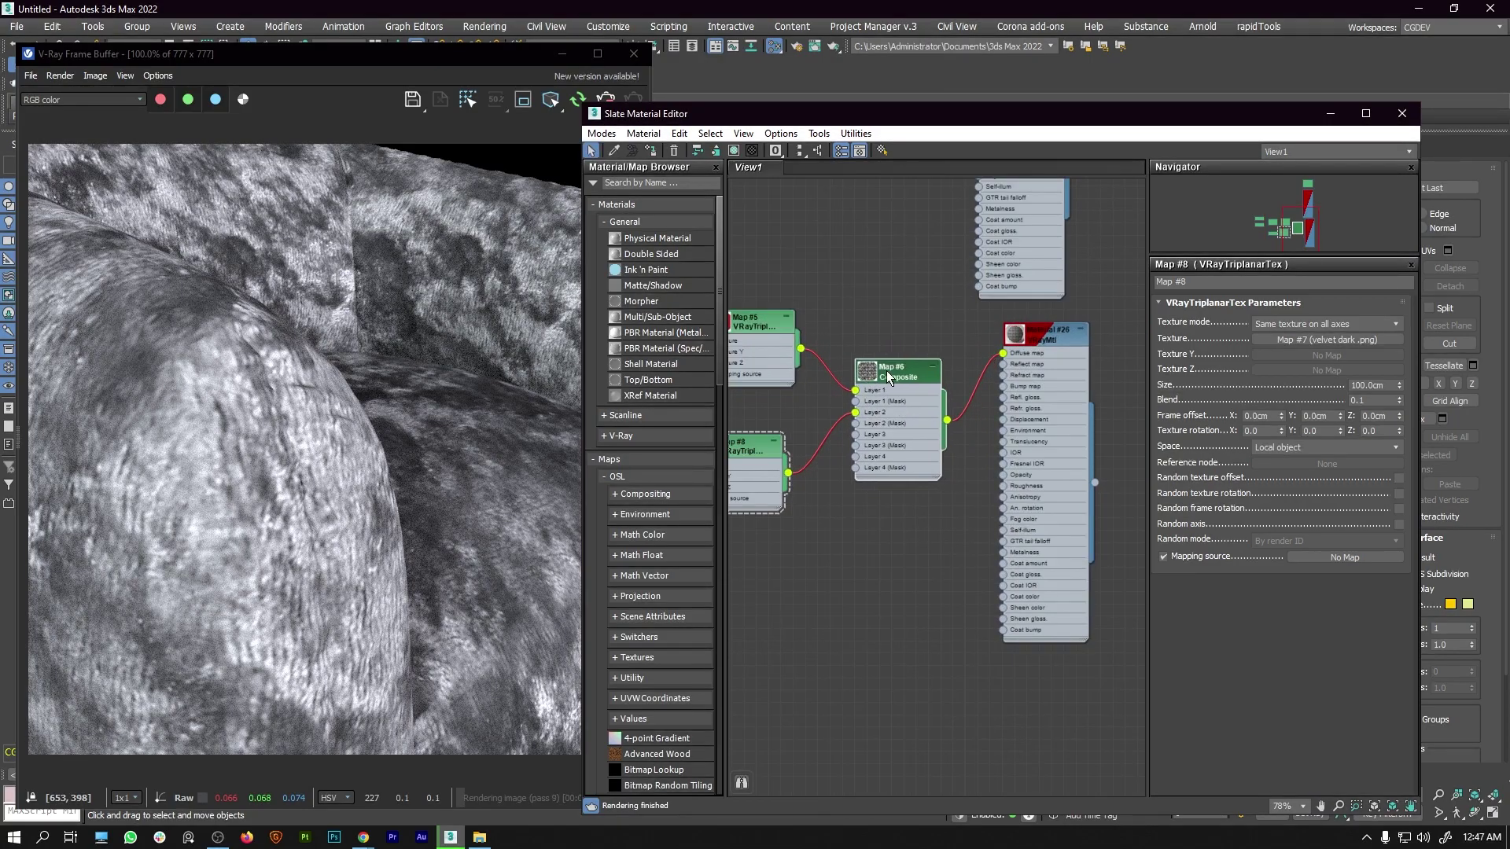
double_click(869, 418)
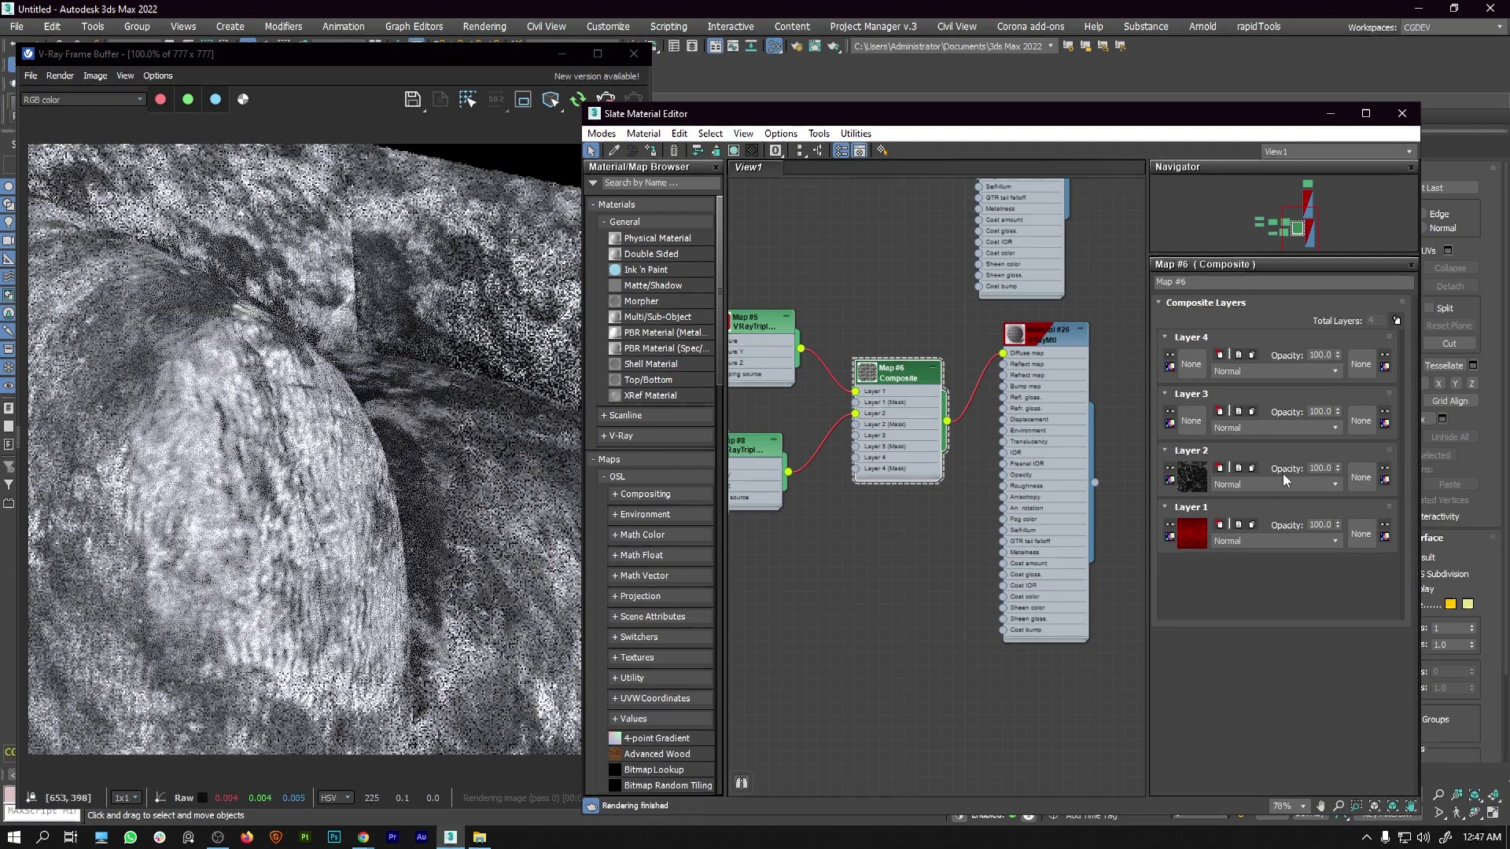
click(1247, 482)
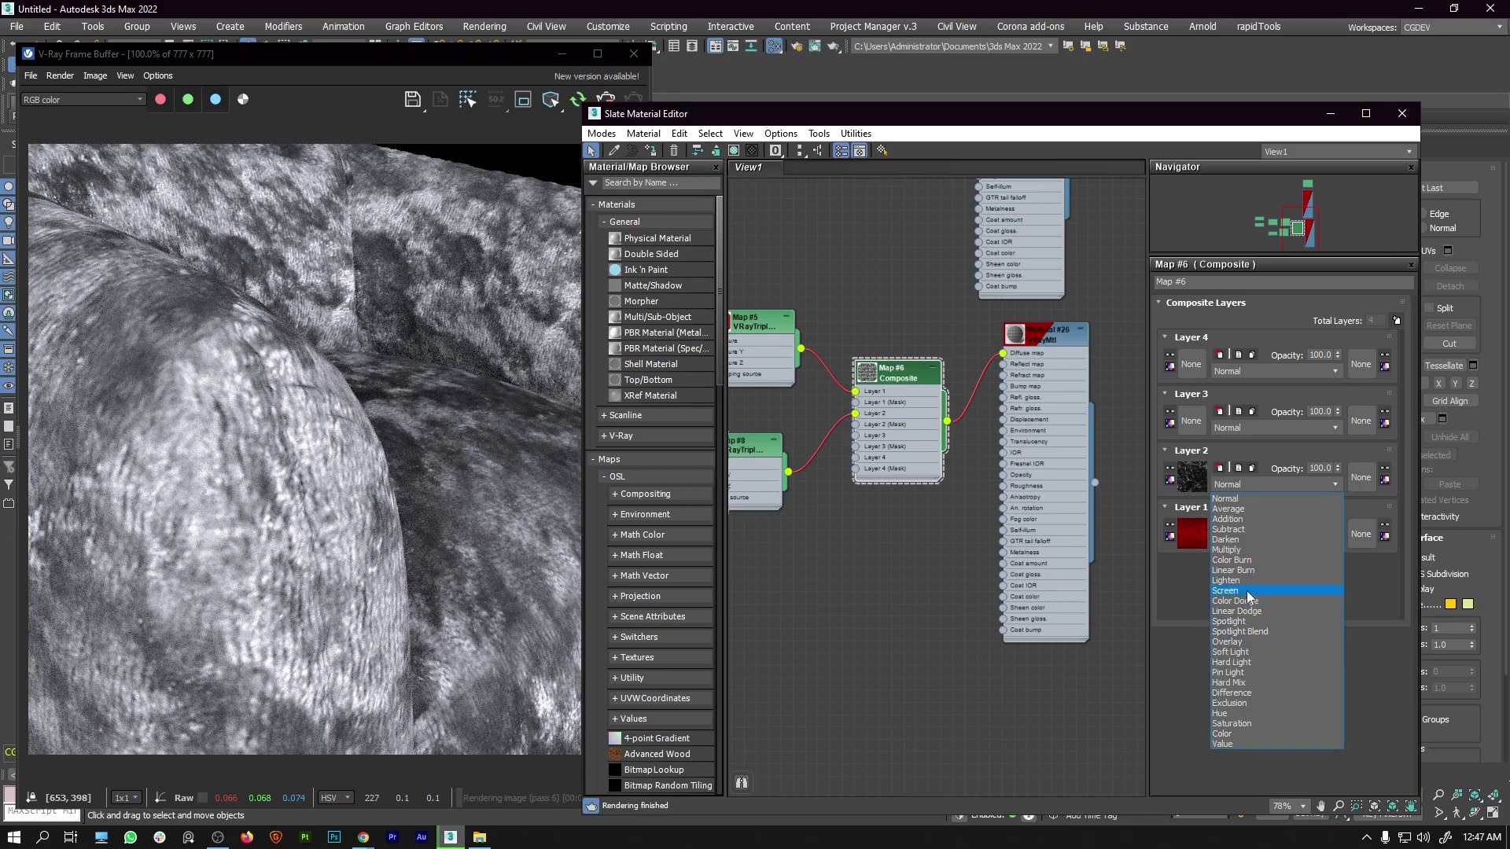
click(1239, 549)
double_click(1319, 468)
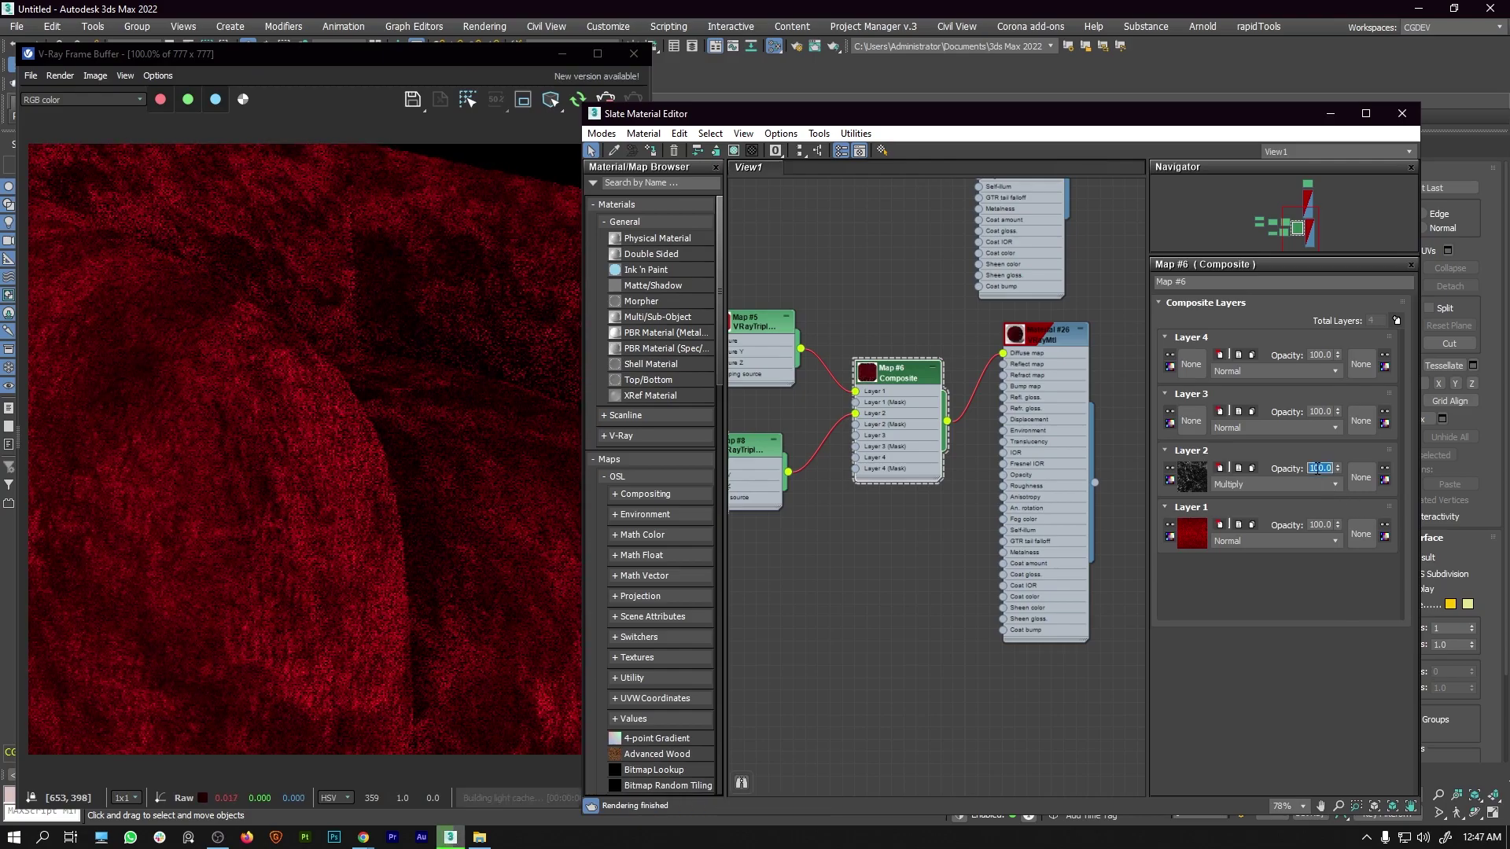
text(60)
key(Return)
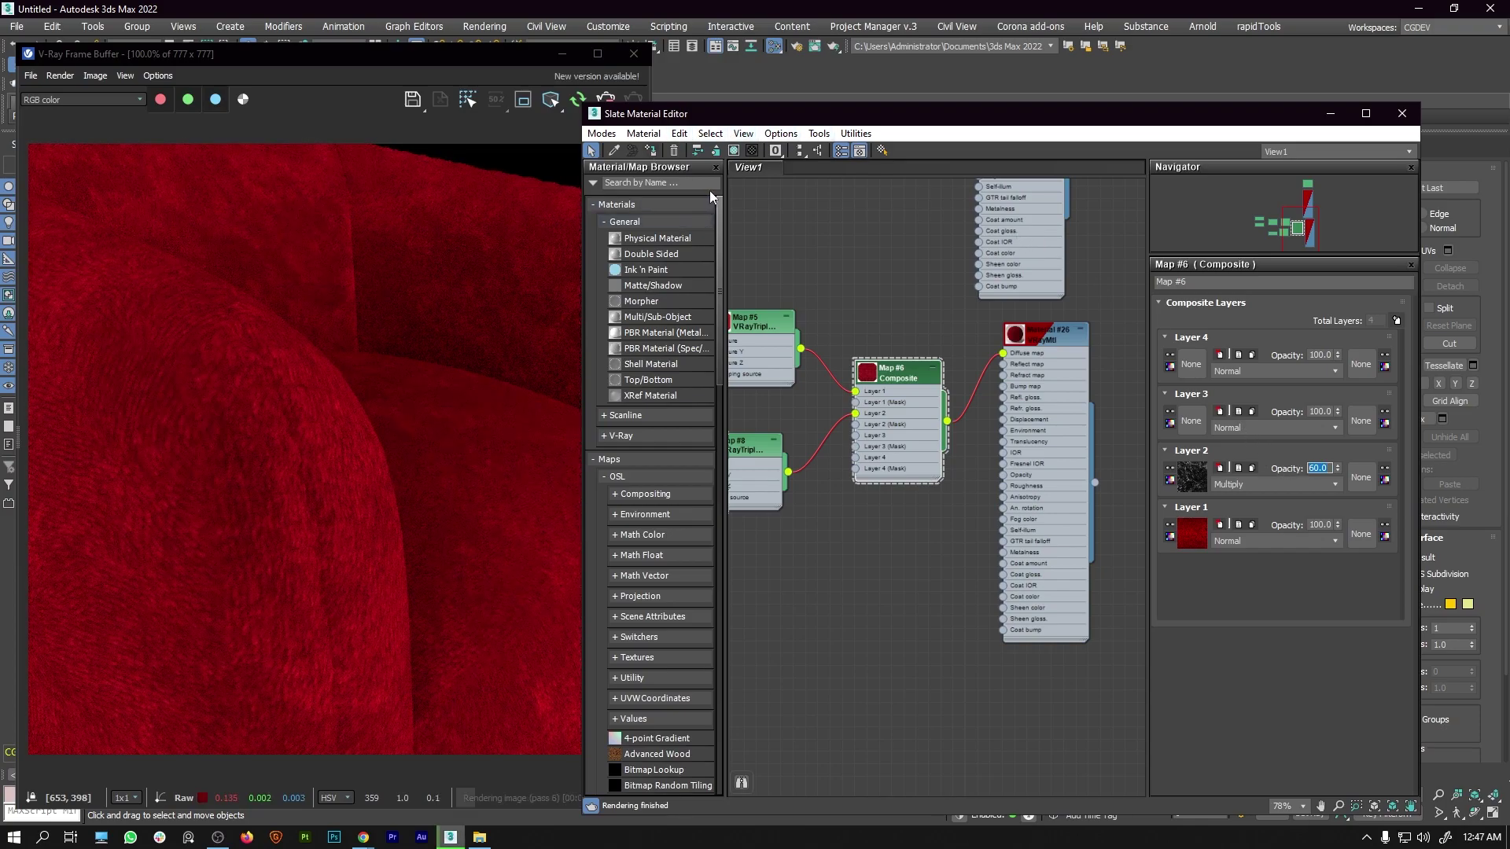
Zoom out to examine the whole armchair in the live render, keeping the material graph beside it.
drag(904, 116, 1104, 205)
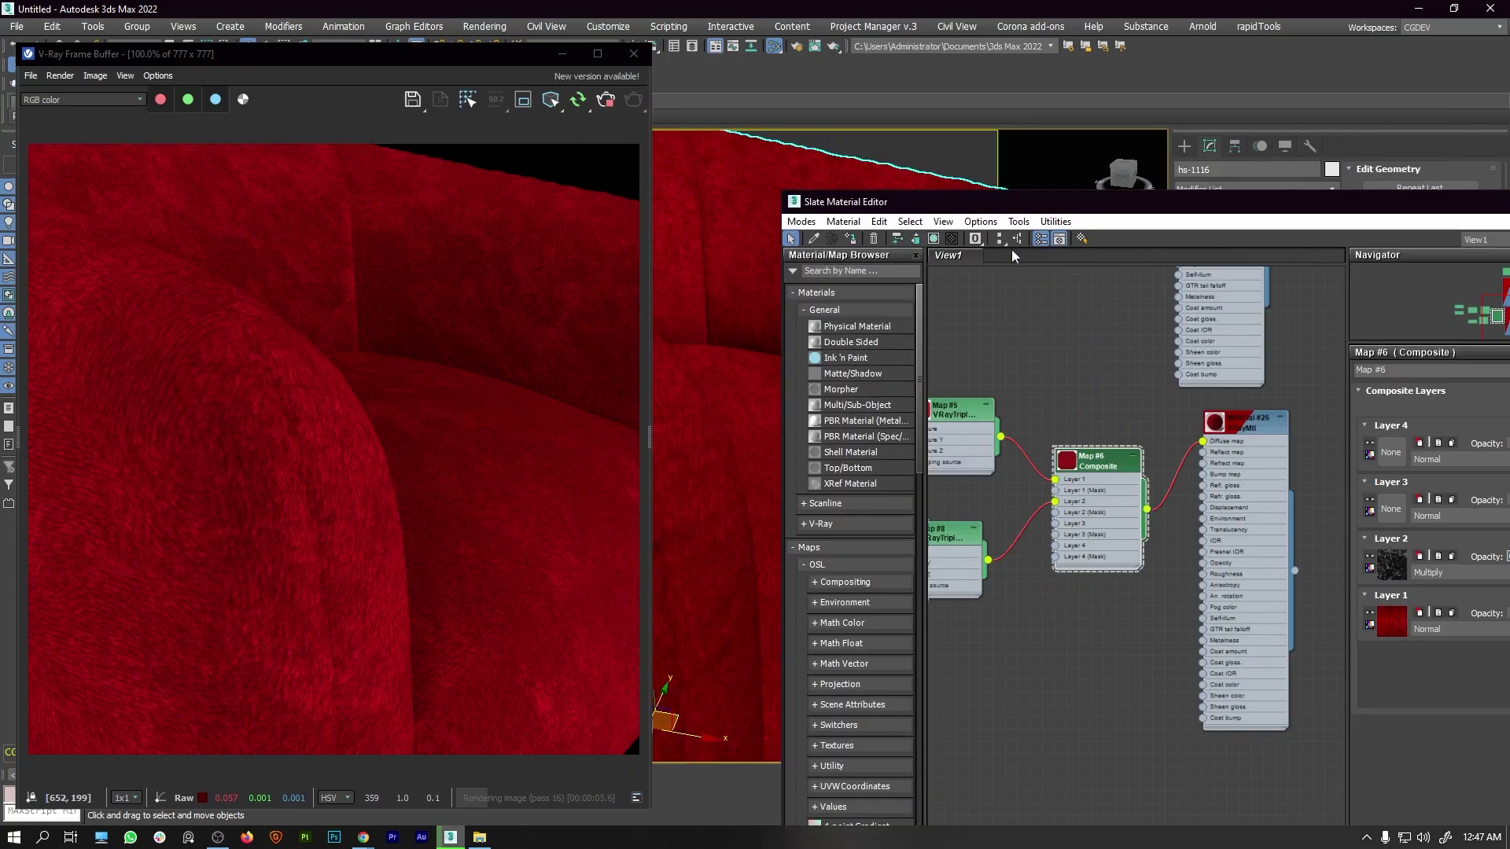
scroll(742, 229, down, 4)
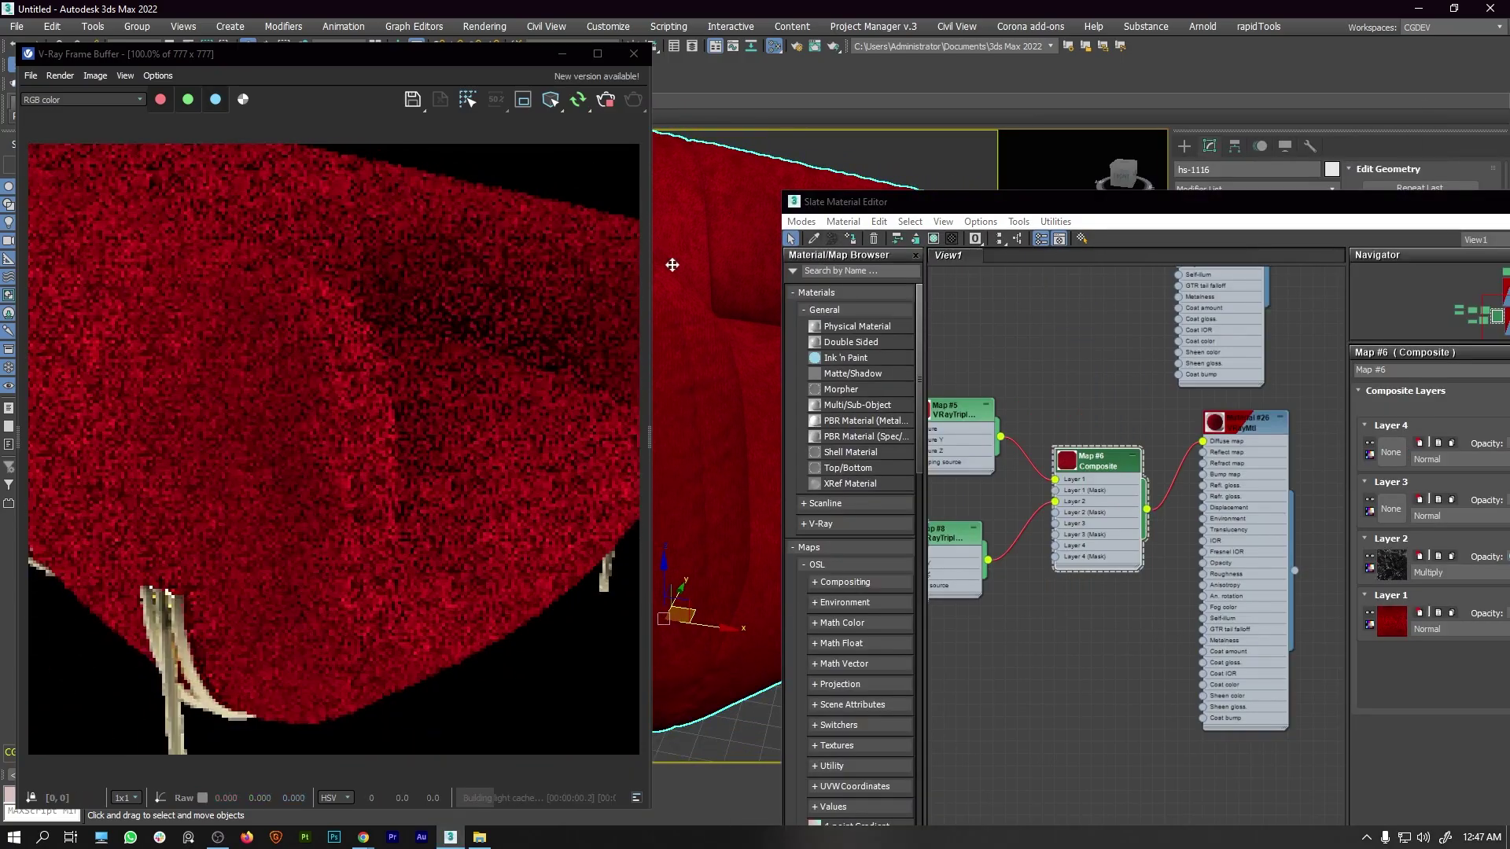
scroll(709, 297, down, 1)
drag(870, 202, 736, 129)
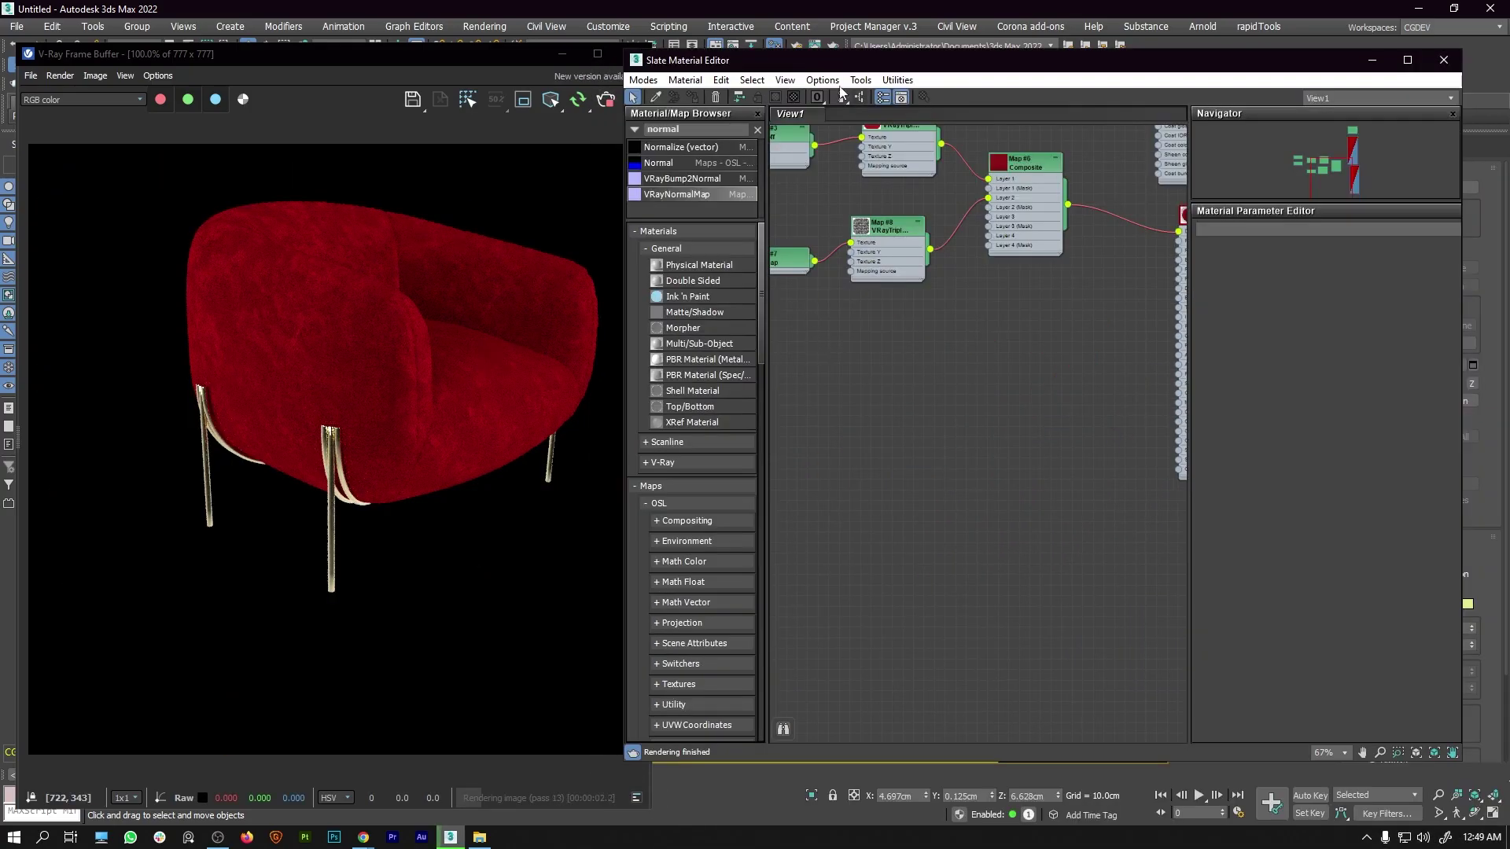
drag(833, 60, 859, 69)
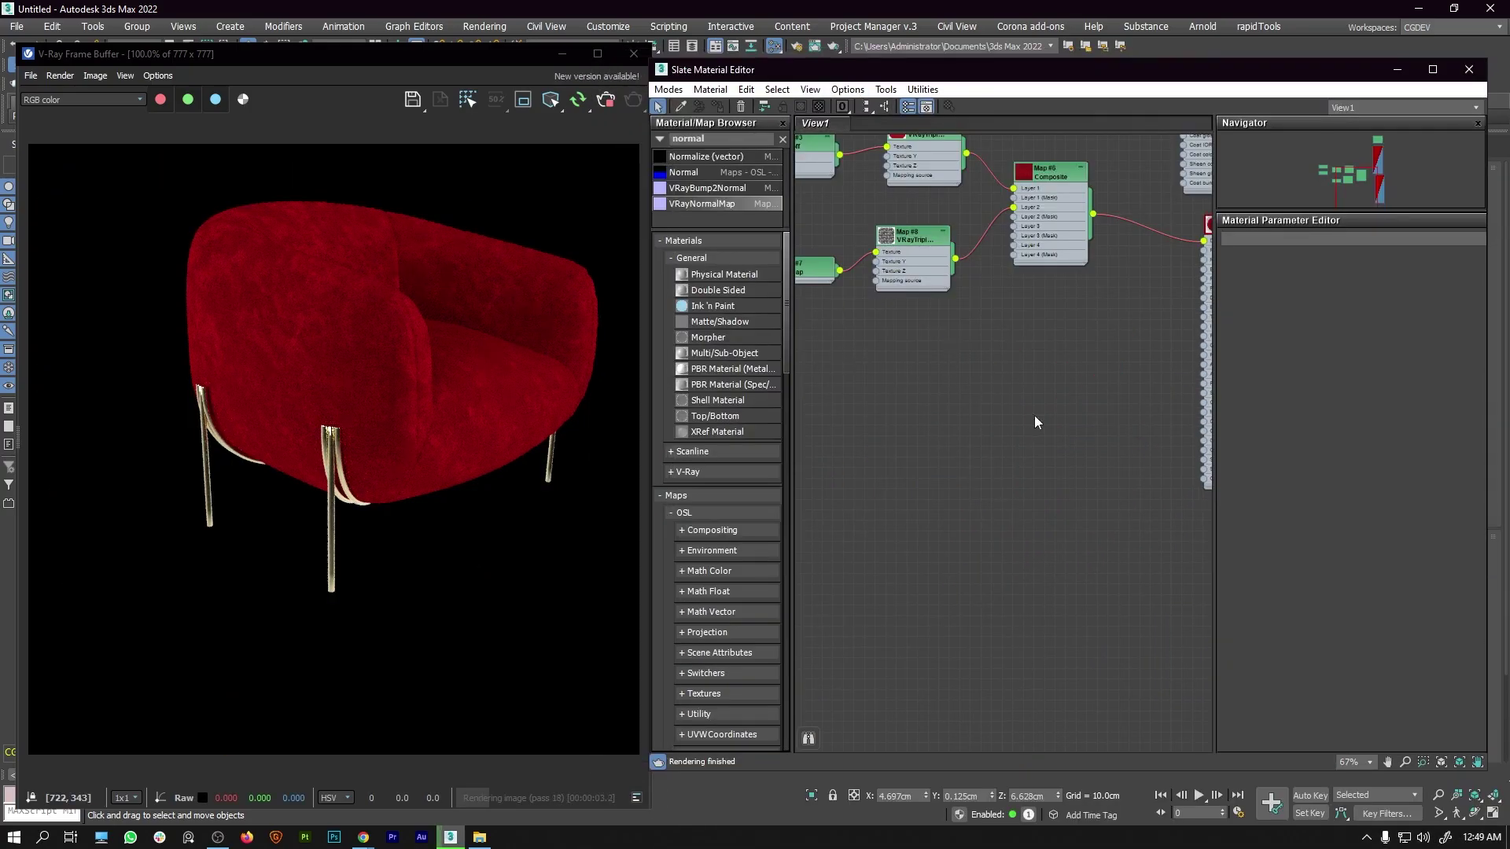
scroll(1022, 408, down, 4)
scroll(944, 472, down, 1)
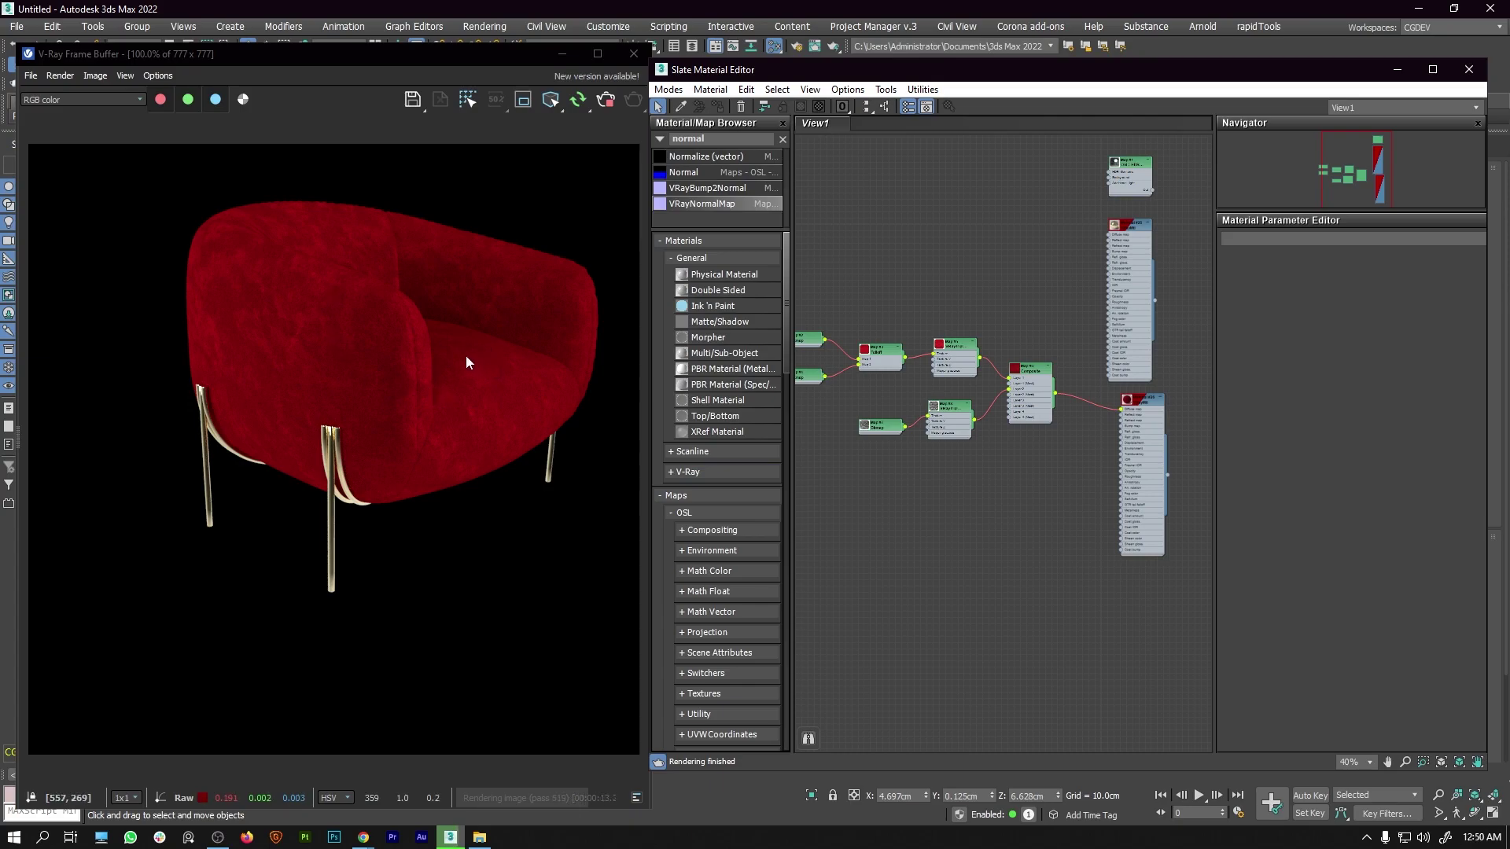
Bring 4K-velvet_2_normal.png from the velvet_2-4K folder into the material graph as a bitmap below the other maps.
click(1418, 9)
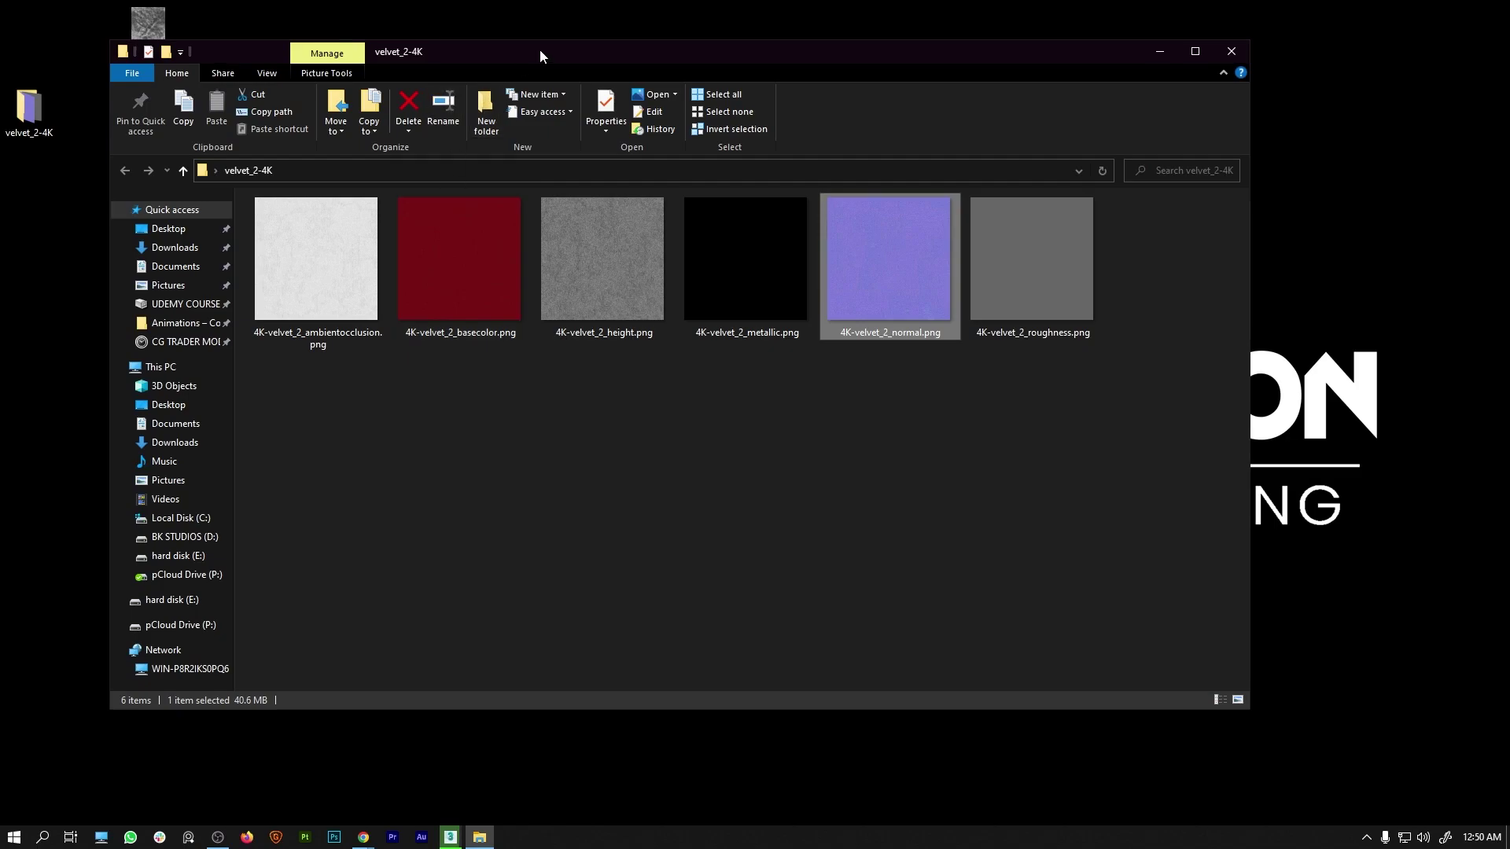
drag(540, 56, 518, 60)
drag(870, 301, 948, 530)
scroll(945, 530, up, 3)
scroll(956, 522, down, 1)
scroll(983, 491, down, 2)
mouse_move(962, 500)
middle_down()
mouse_move(981, 492)
mouse_move(953, 499)
middle_up()
Add a VRayNormalMap beside the velvet normal bitmap and wire the bitmap into its Normal map input.
click(704, 140)
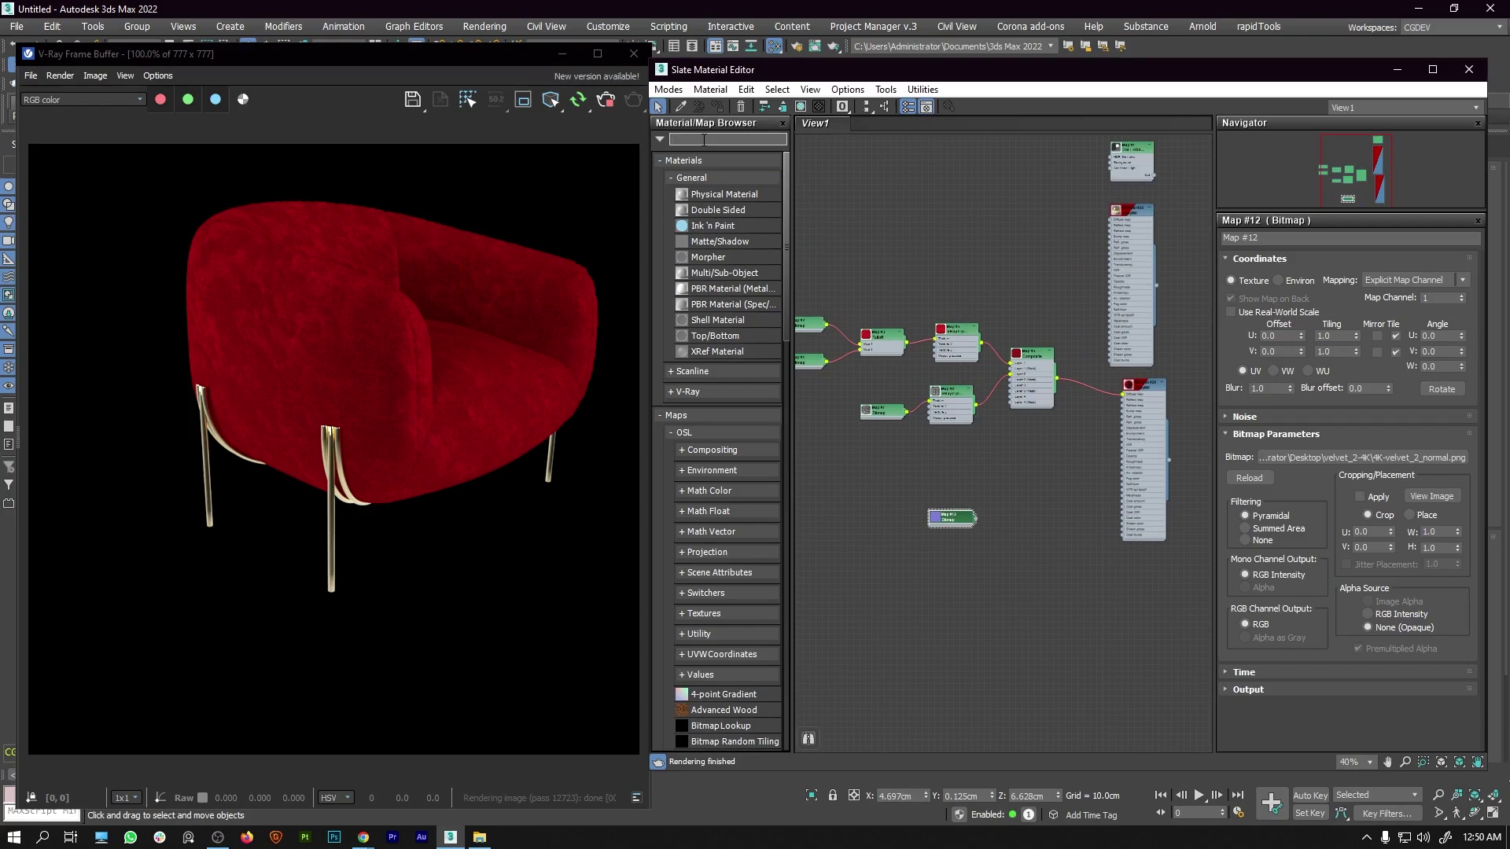
text(normal)
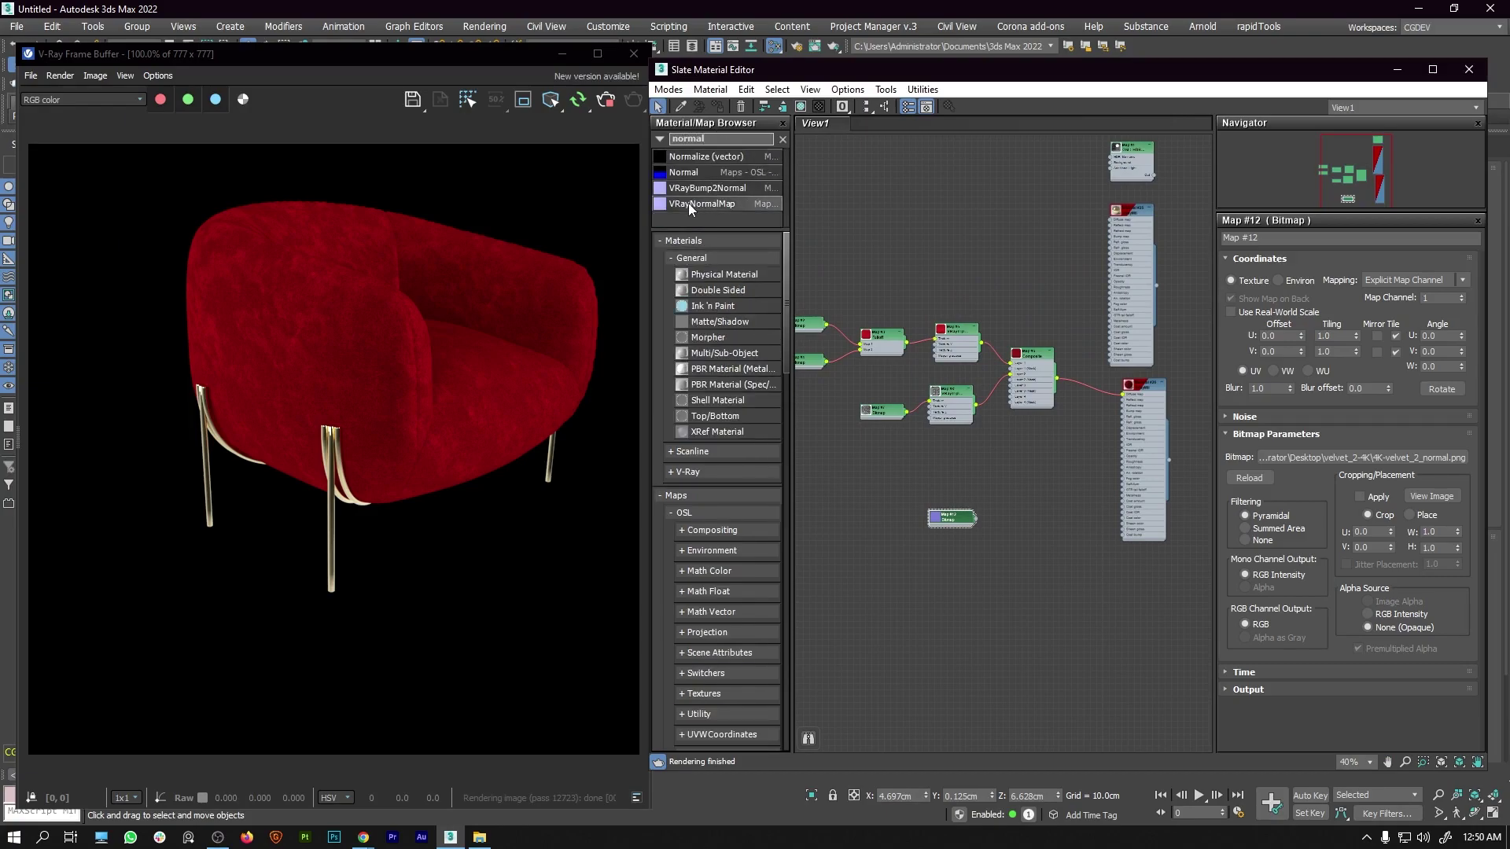
drag(1012, 501, 1012, 503)
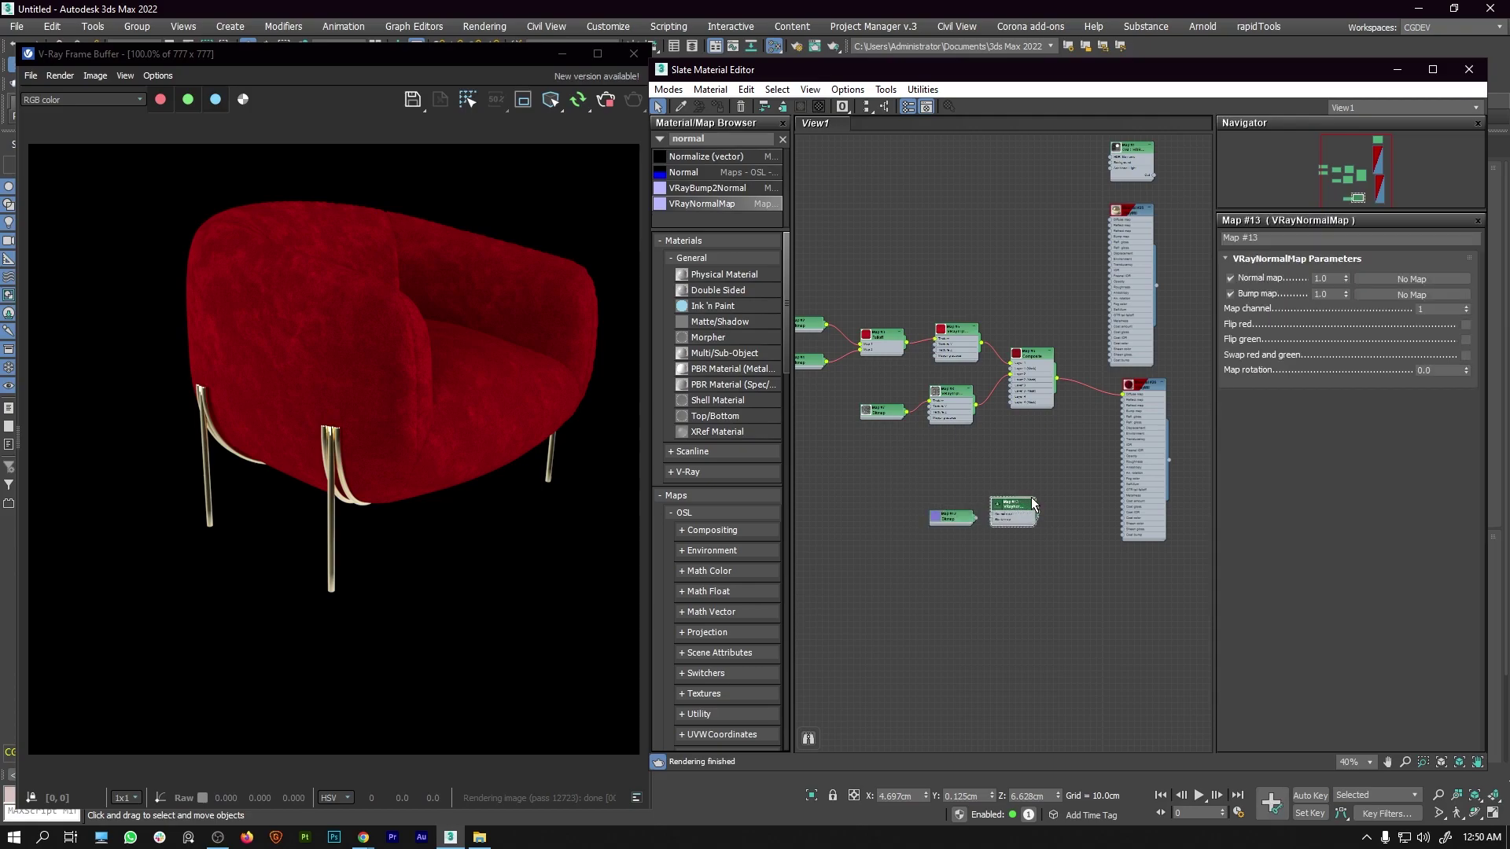
scroll(1013, 507, up, 2)
scroll(983, 527, up, 1)
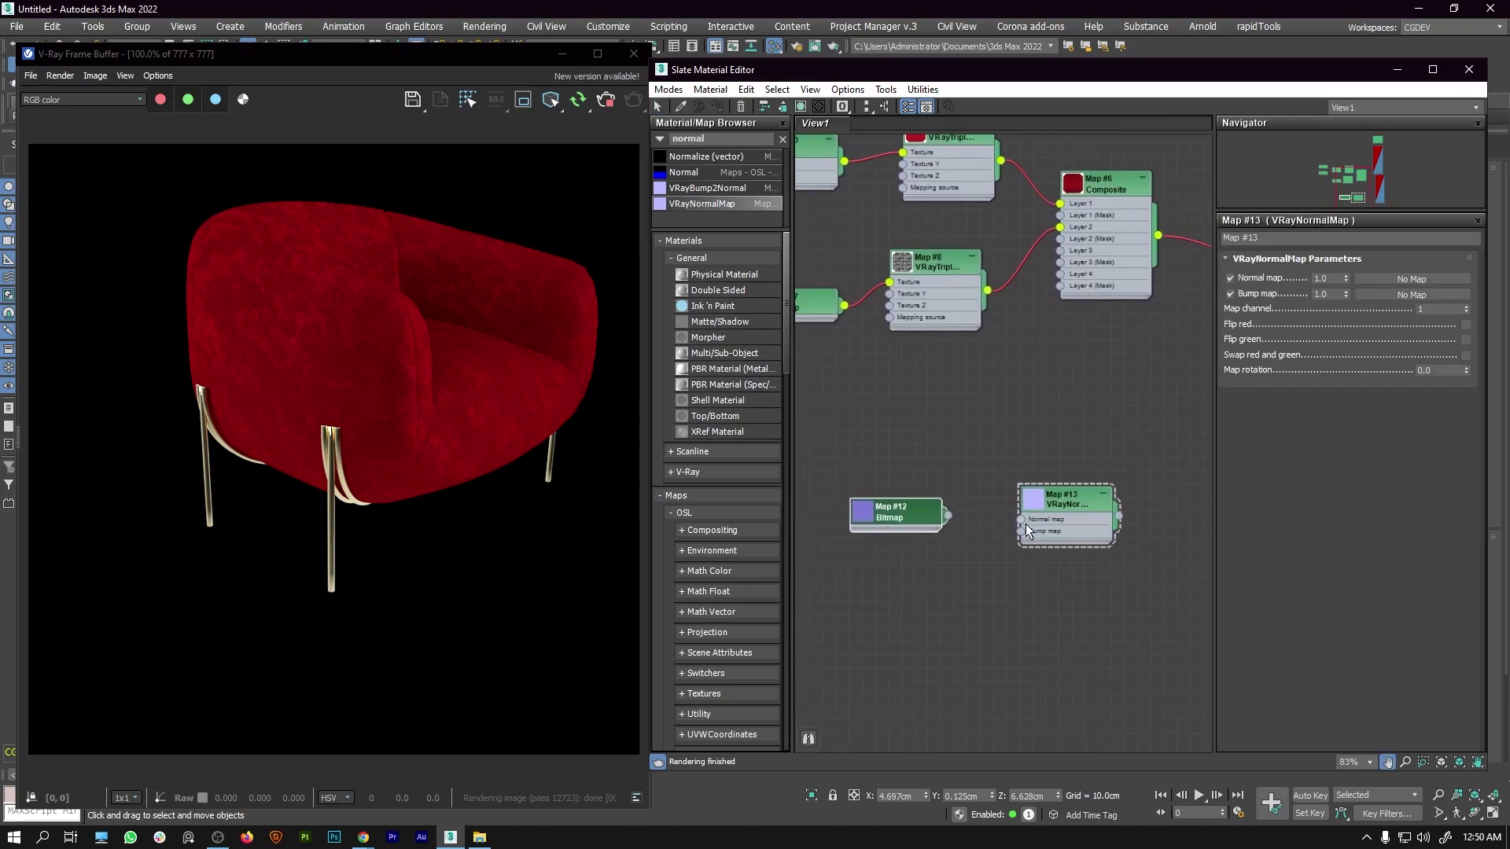
drag(1028, 520, 987, 513)
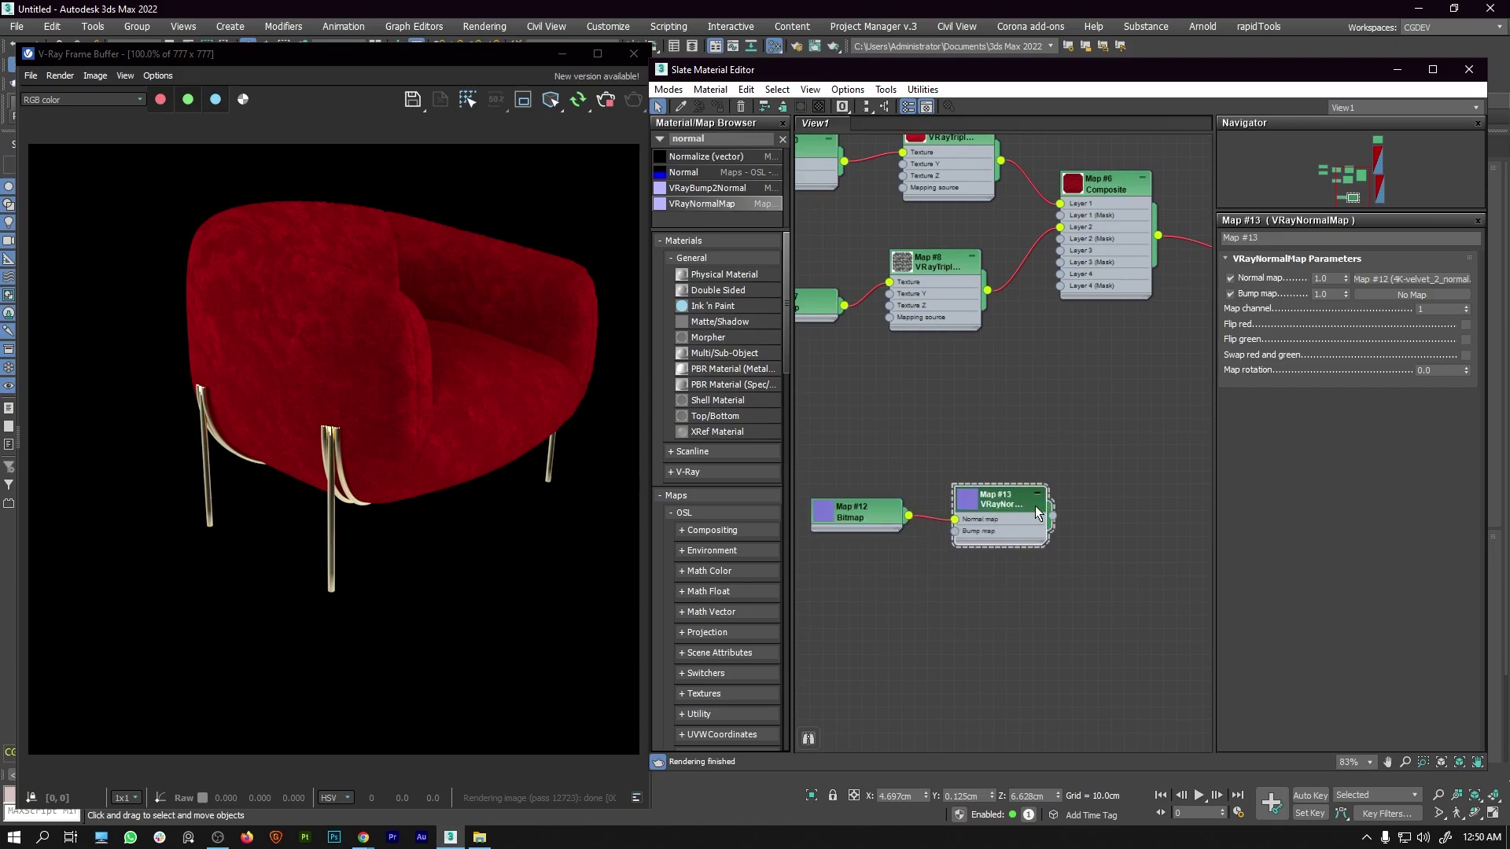
Add a VRayTriplanarTex after the VRayNormalMap and wire the normal map into its Texture input.
double_click(717, 138)
text(trip)
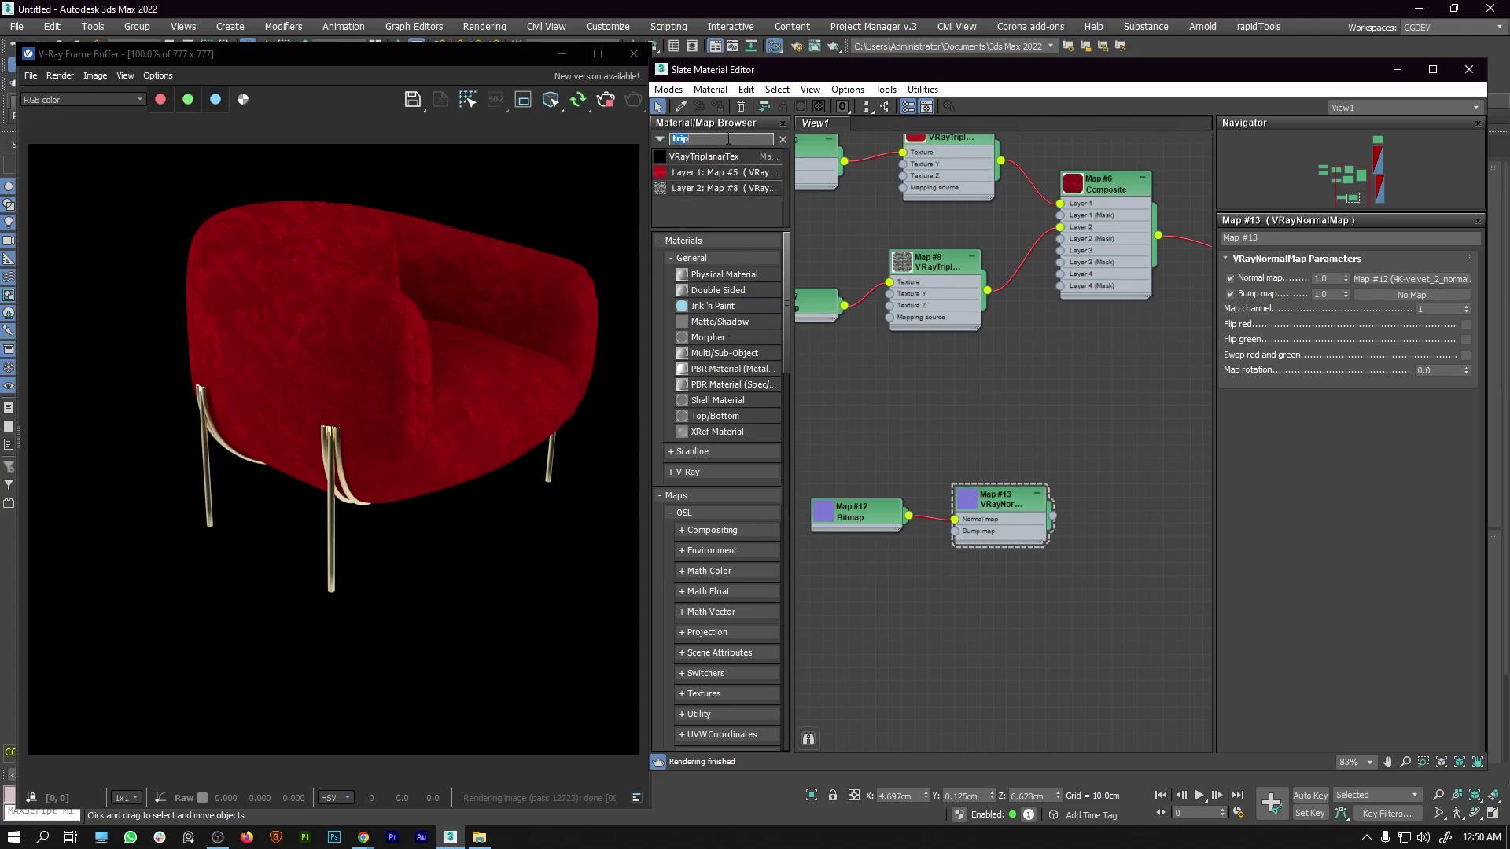
text(ripl)
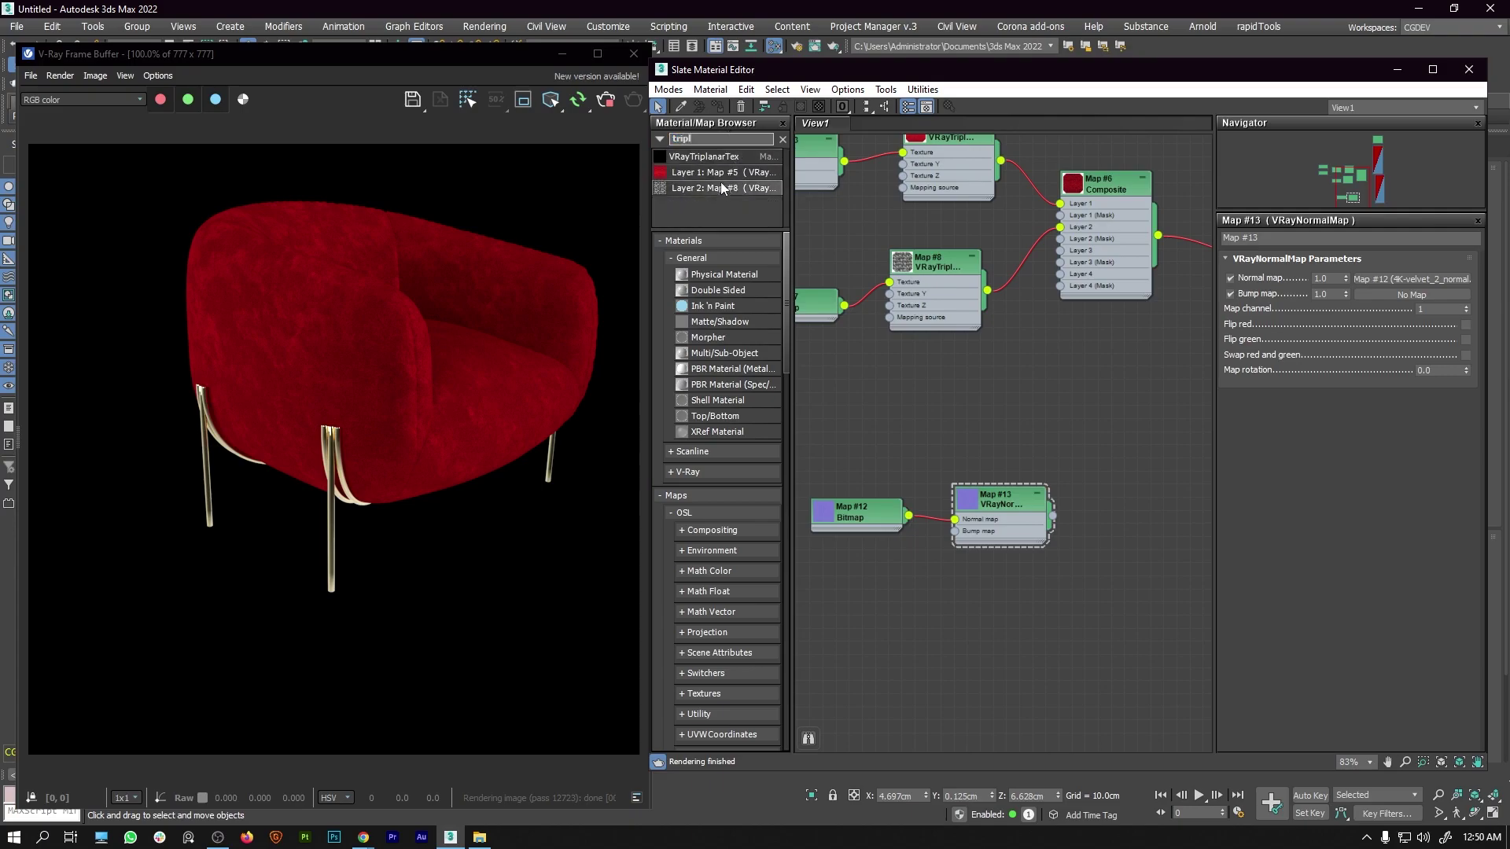
click(707, 157)
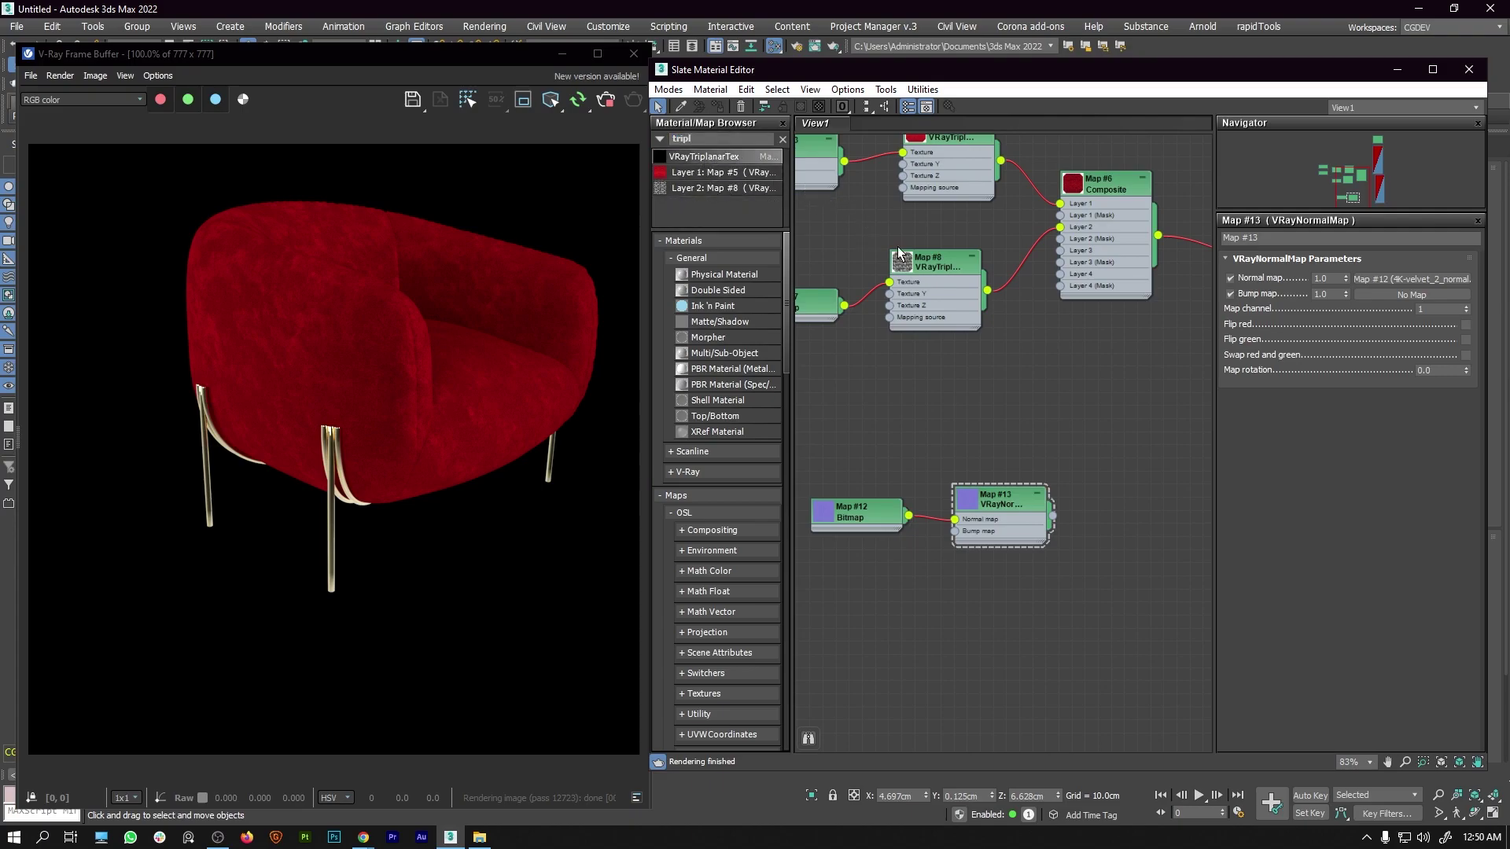
click(1107, 520)
middle_drag(1115, 502, 978, 483)
drag(978, 483, 1001, 467)
scroll(1000, 467, up, 2)
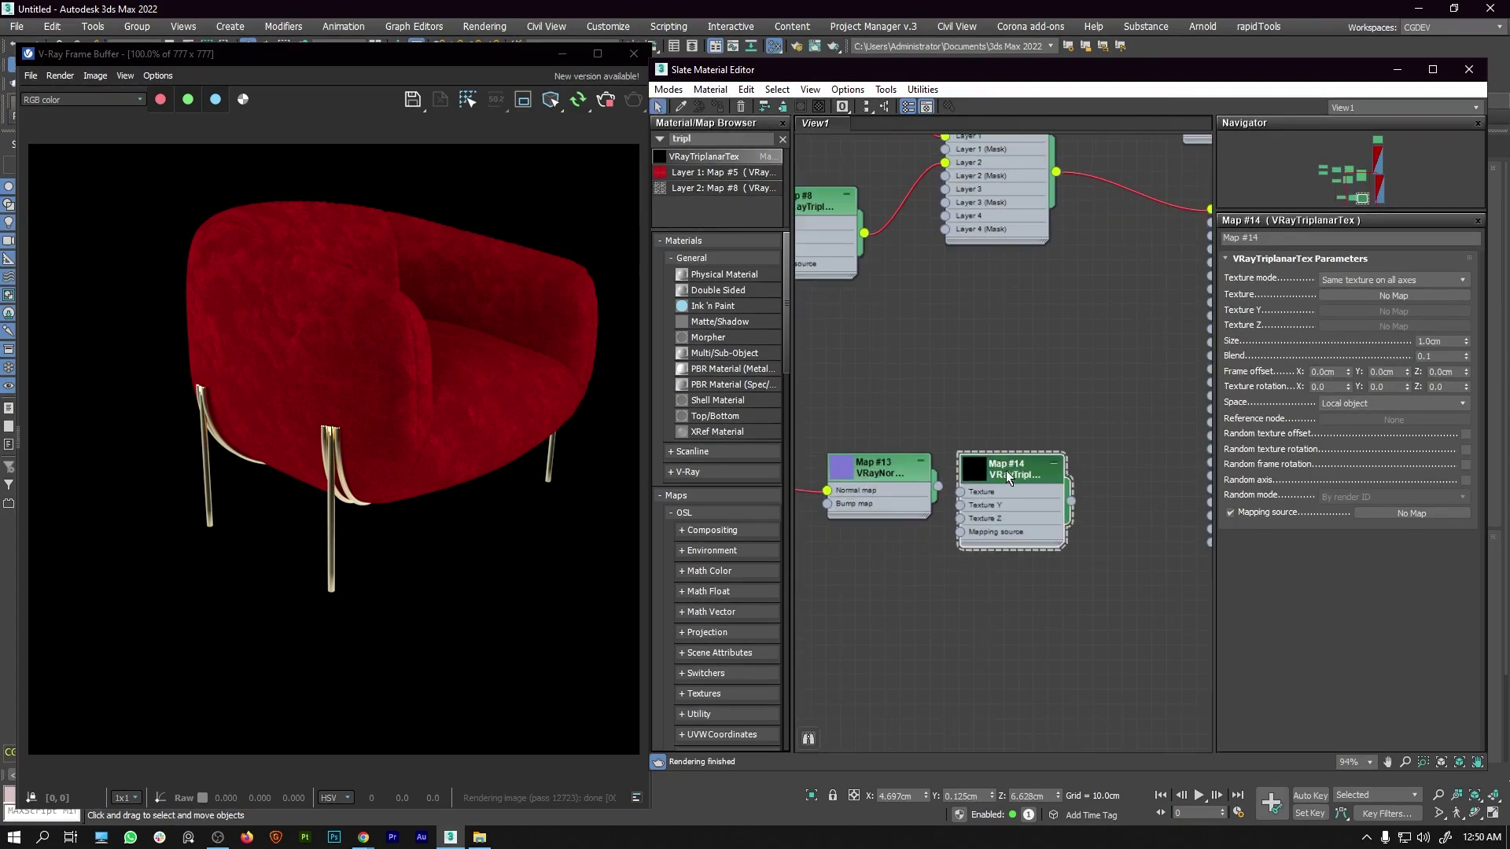
drag(965, 492, 961, 491)
Connect the VRayTriplanarTex of the normal map to the Bump map input of the velvet VRayMtl.
middle_drag(1082, 456, 927, 493)
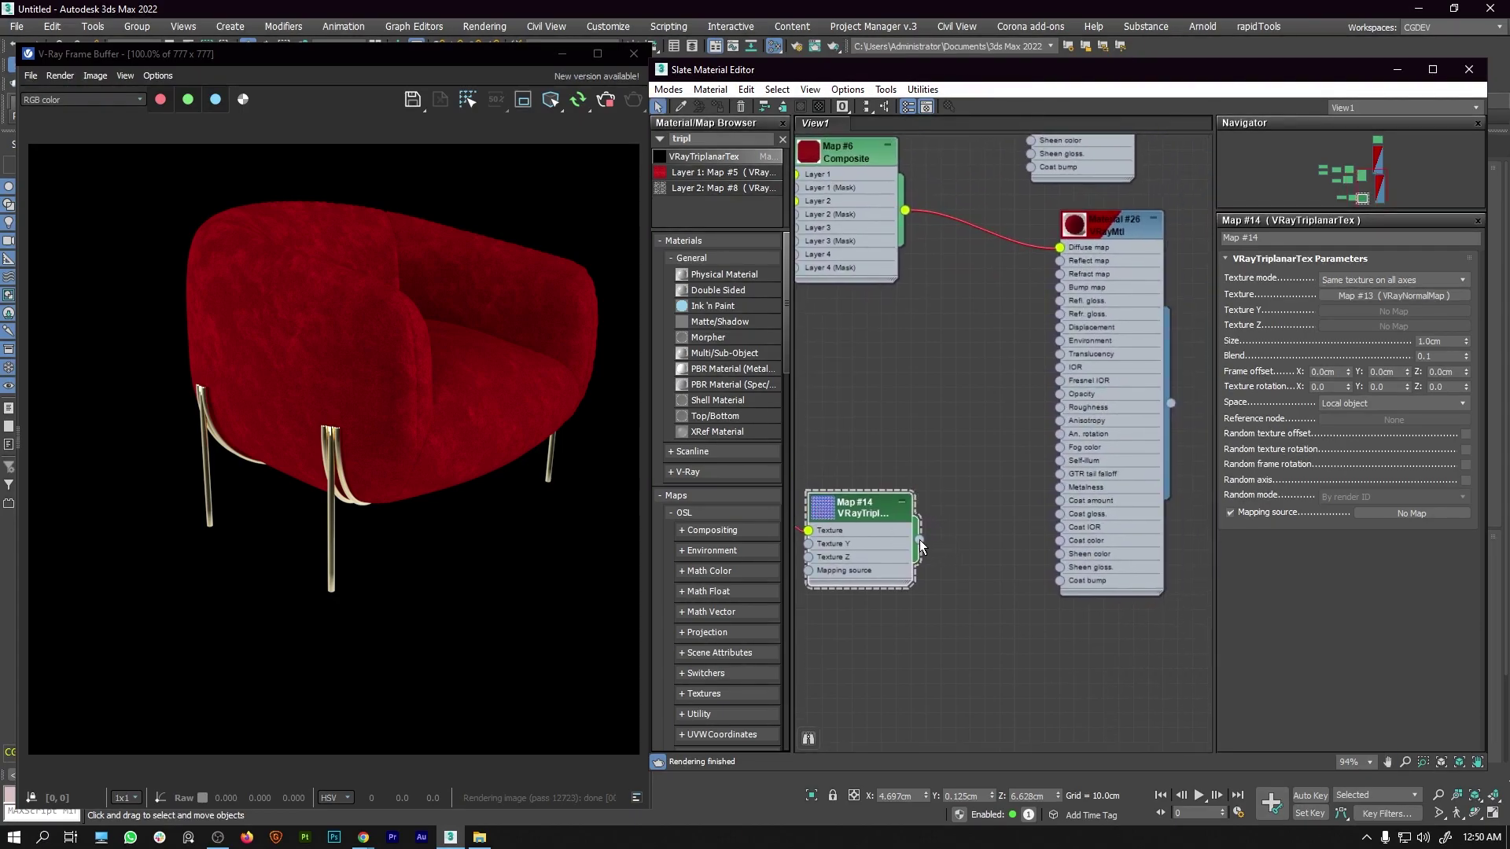
drag(920, 541, 1061, 287)
middle_drag(802, 444, 1010, 392)
drag(1060, 459, 1089, 442)
middle_drag(1089, 201, 881, 290)
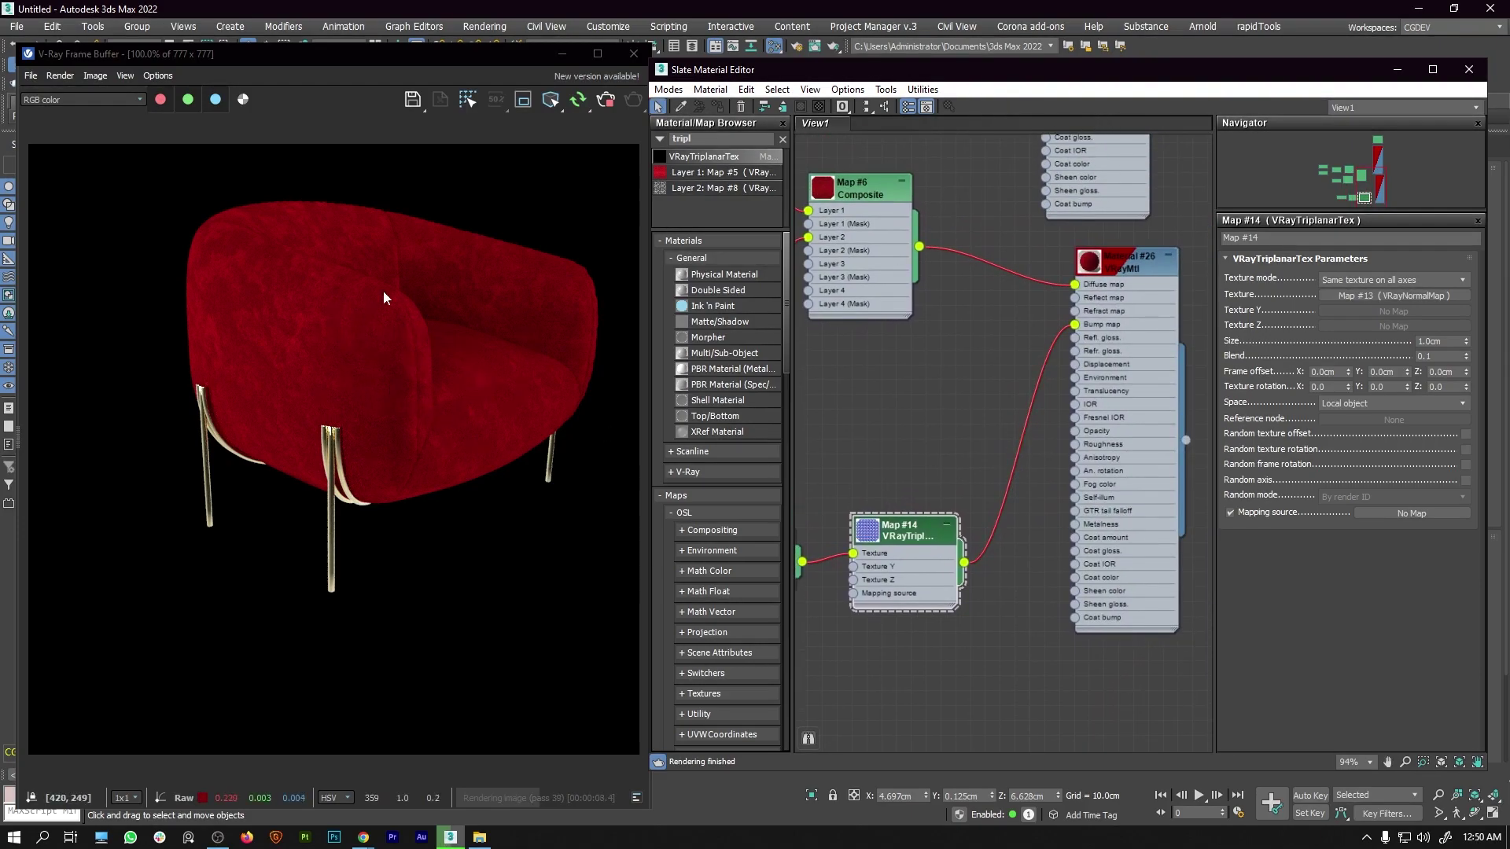
Disconnect the Composite map from the velvet material's Diffuse map to preview the bump alone.
middle_drag(1049, 324, 1014, 352)
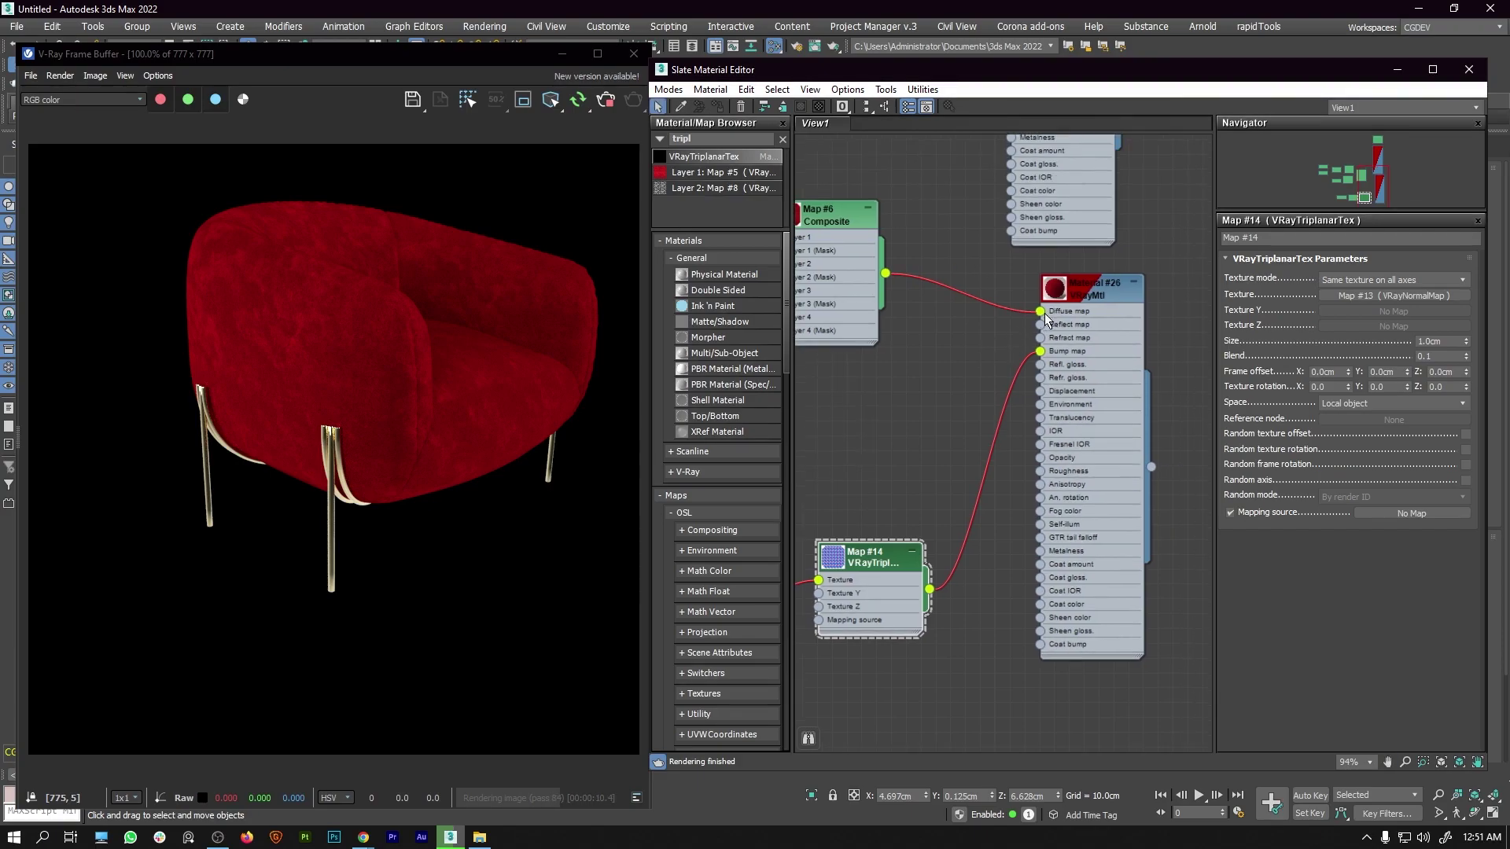
scroll(1041, 312, up, 1)
drag(1039, 311, 882, 307)
mouse_move(1038, 358)
mouse_down()
mouse_move(987, 338)
mouse_move(1039, 343)
mouse_move(1007, 378)
mouse_move(1039, 357)
mouse_up()
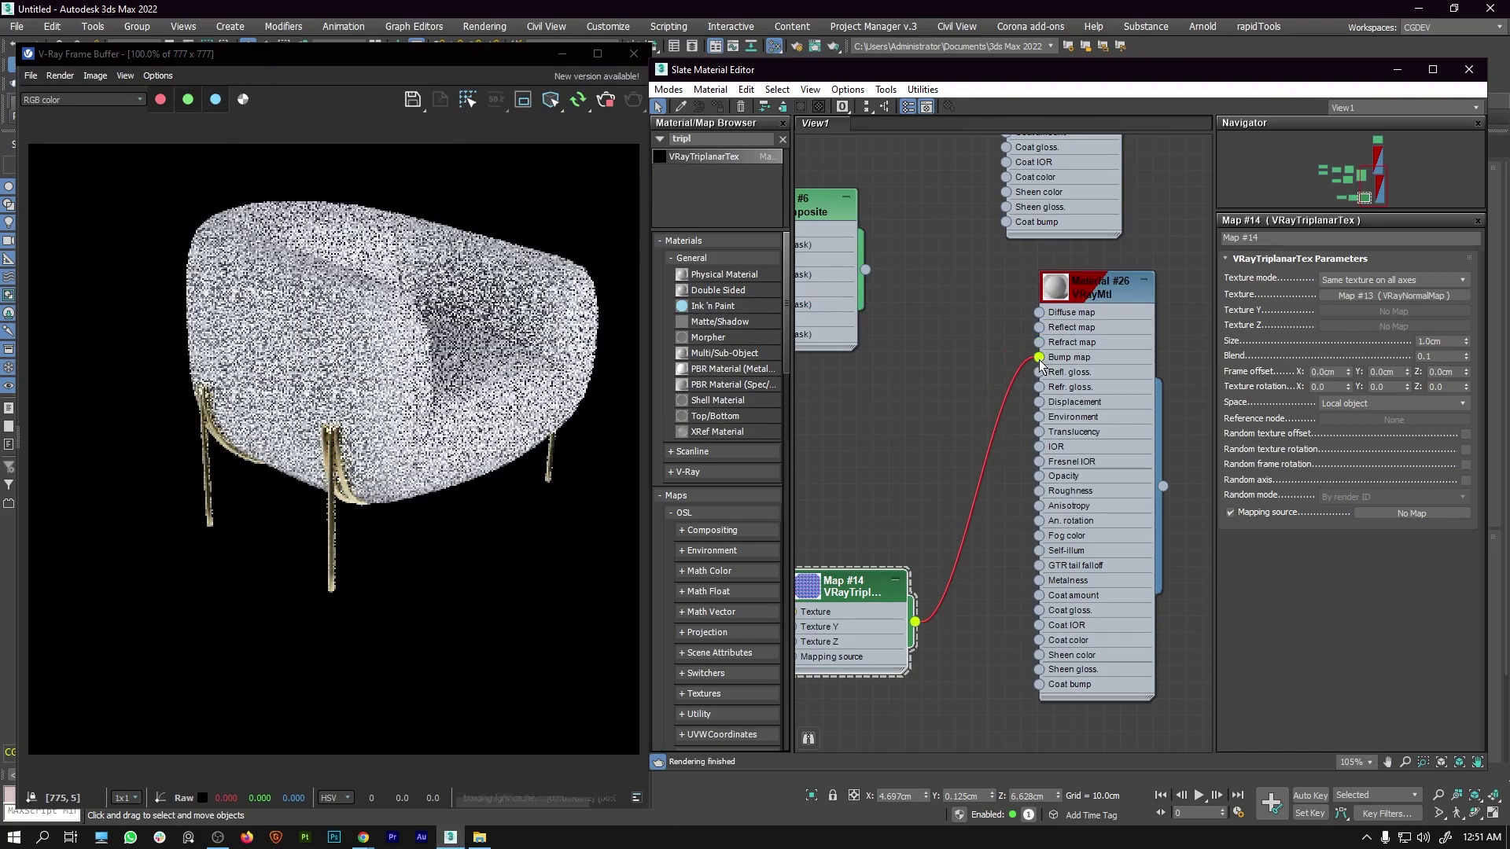
Set the size of the normal map's VRayTriplanarTex to 100 cm.
middle_drag(871, 461, 1066, 325)
middle_drag(1037, 452, 943, 439)
scroll(958, 435, up, 3)
drag(923, 436, 946, 418)
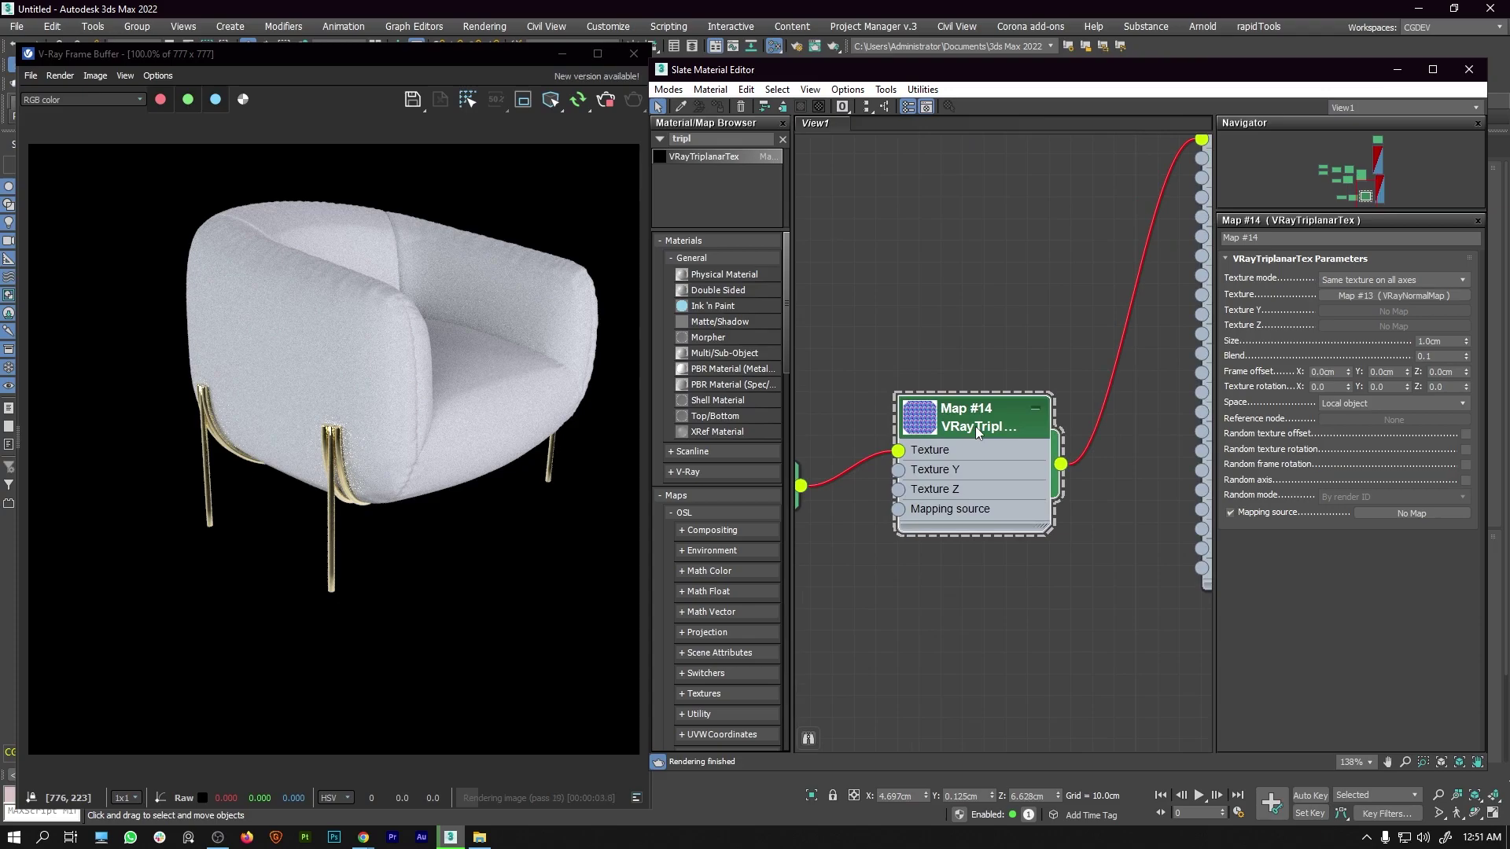
click(1428, 342)
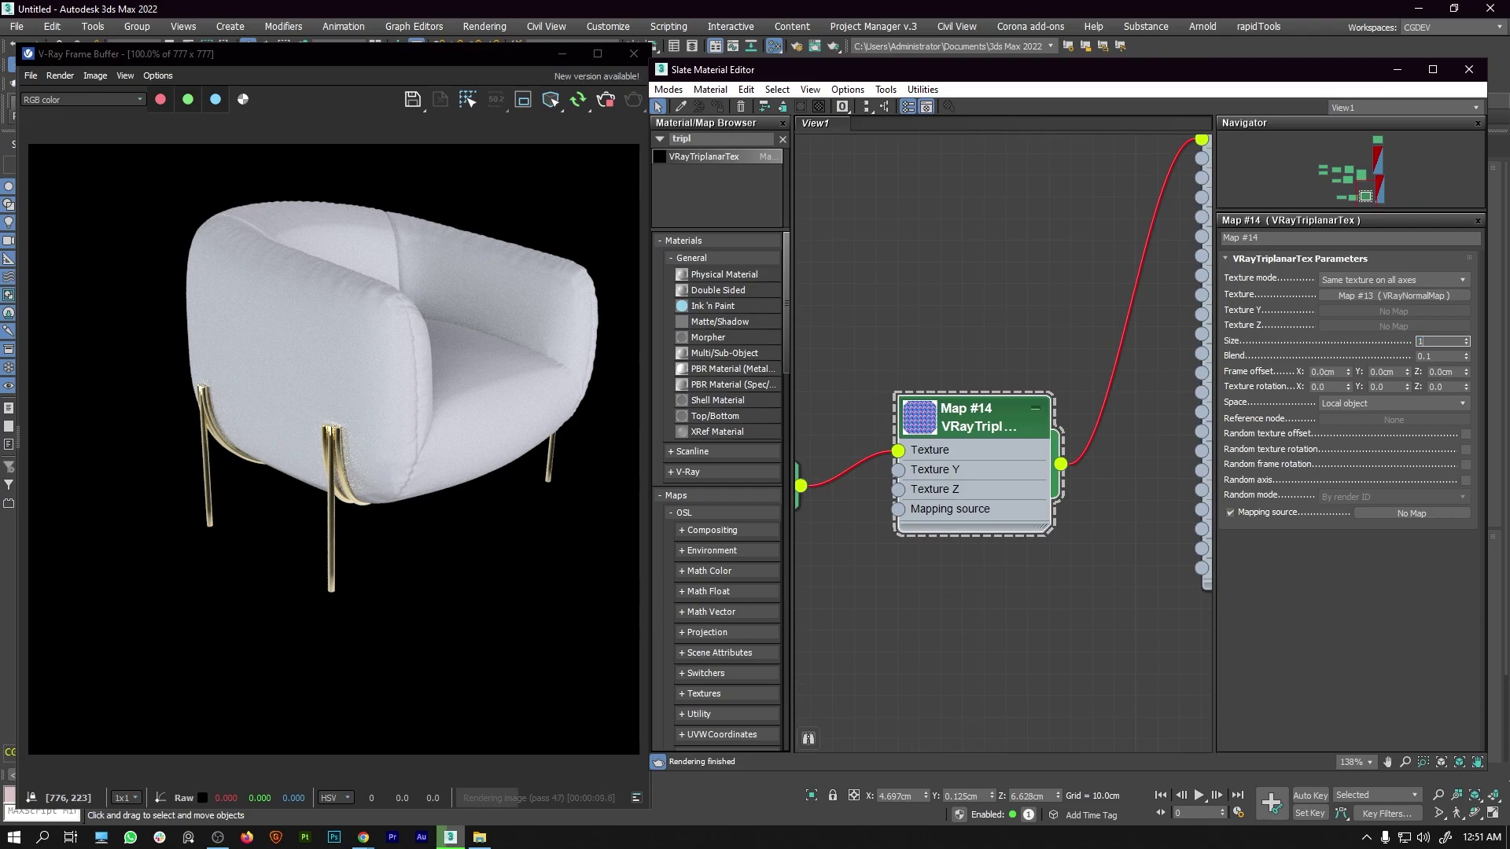
text(100)
key(Return)
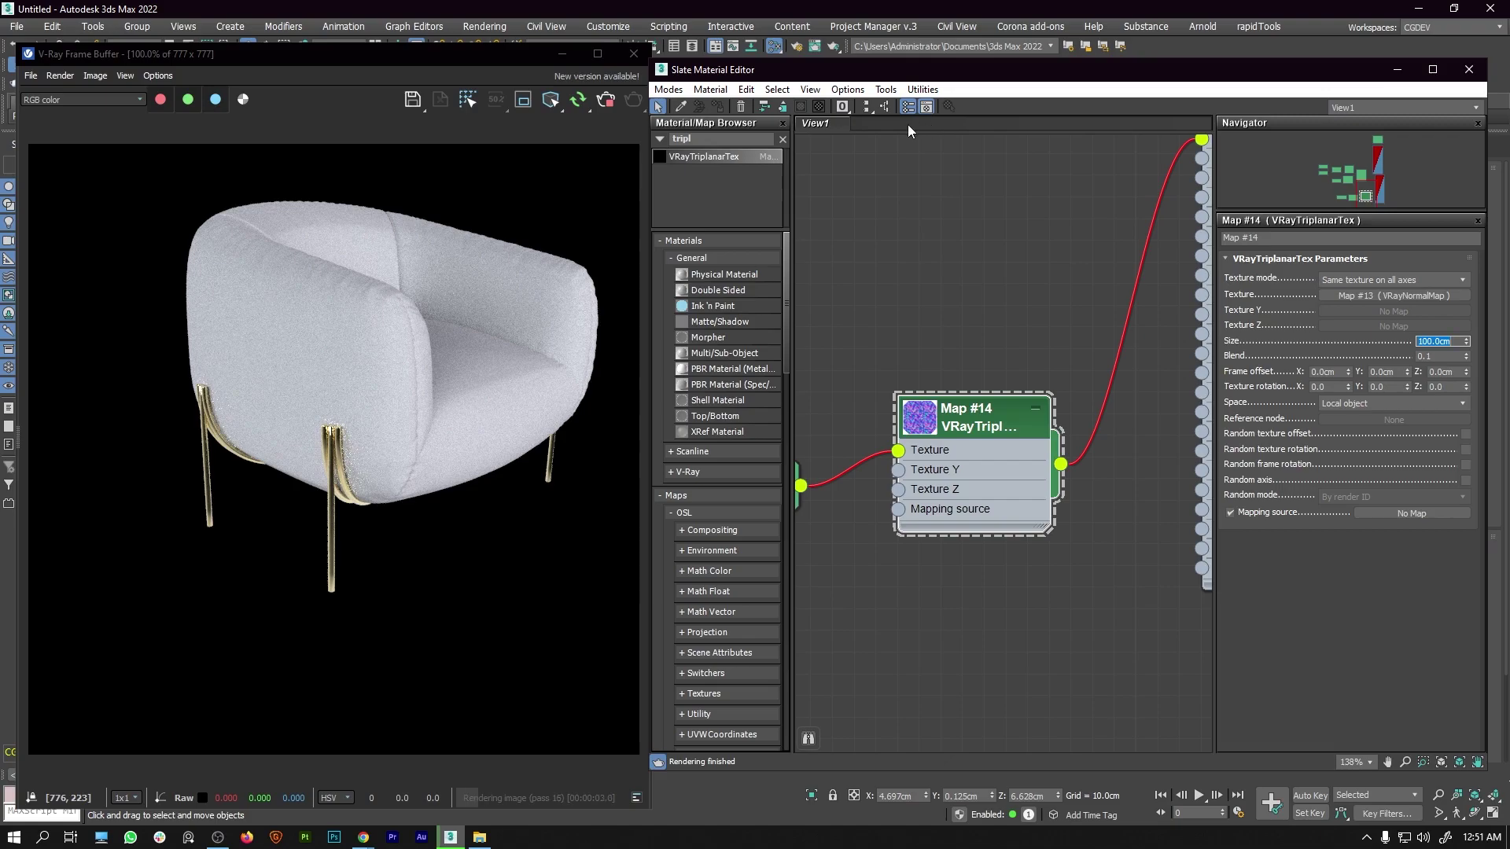
Examine the bump detail on the armchair's outer side up close, using a temporary render region above the leg.
drag(912, 73, 842, 439)
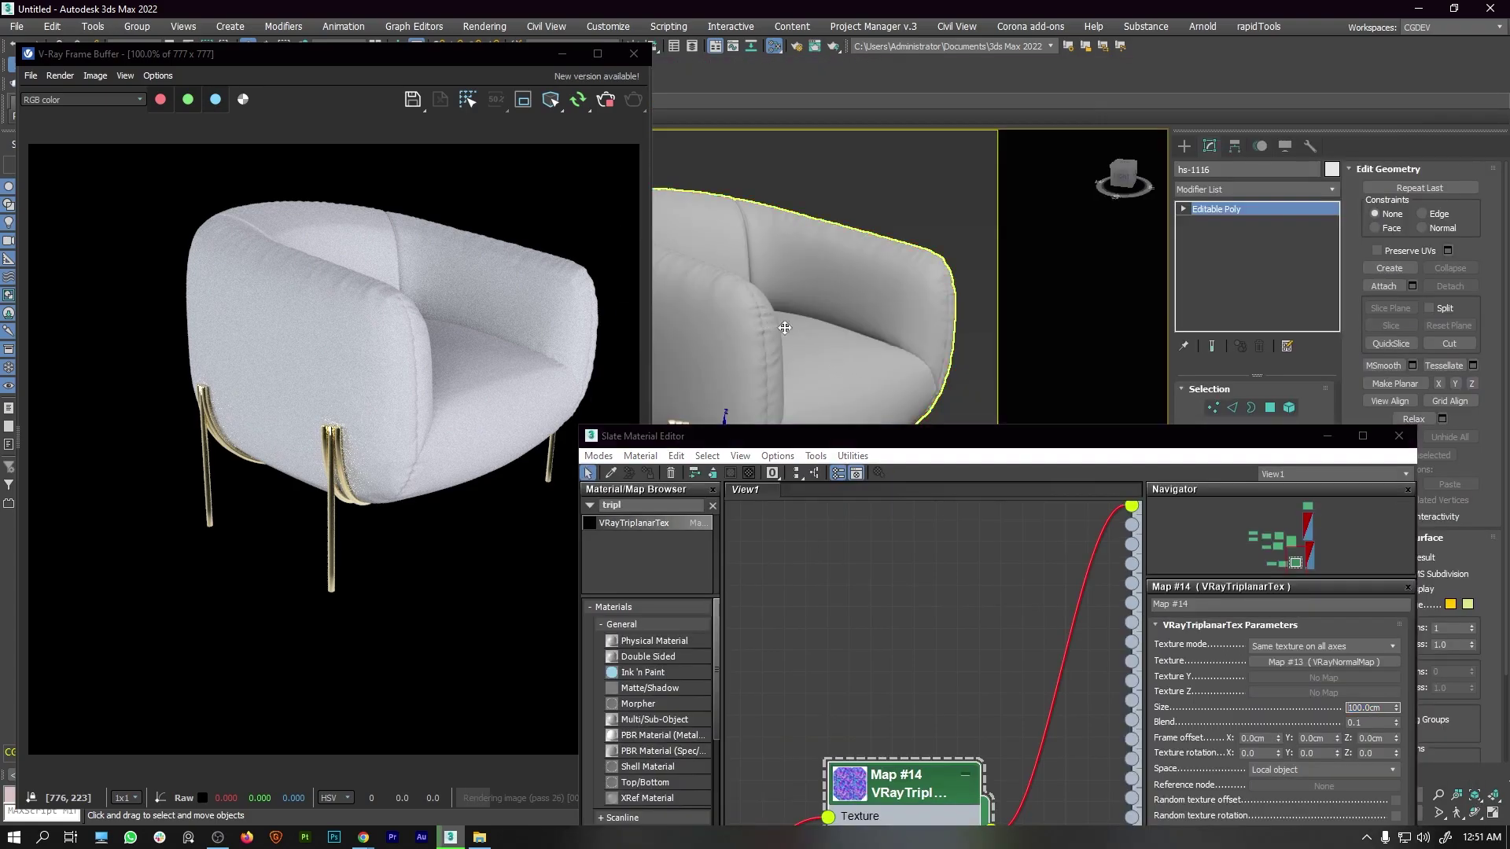
scroll(776, 323, up, 3)
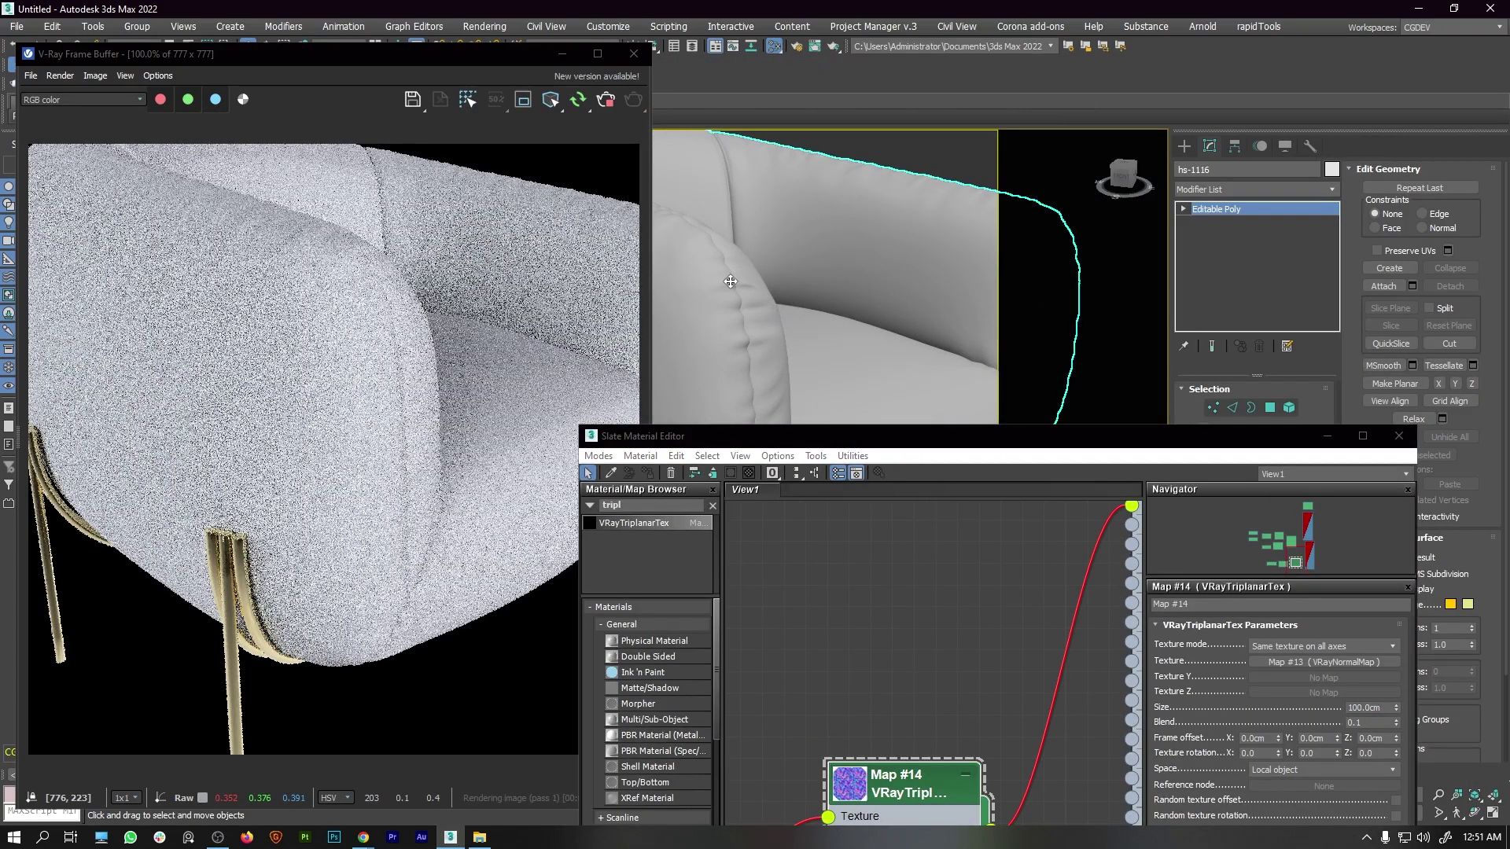
scroll(731, 272, up, 3)
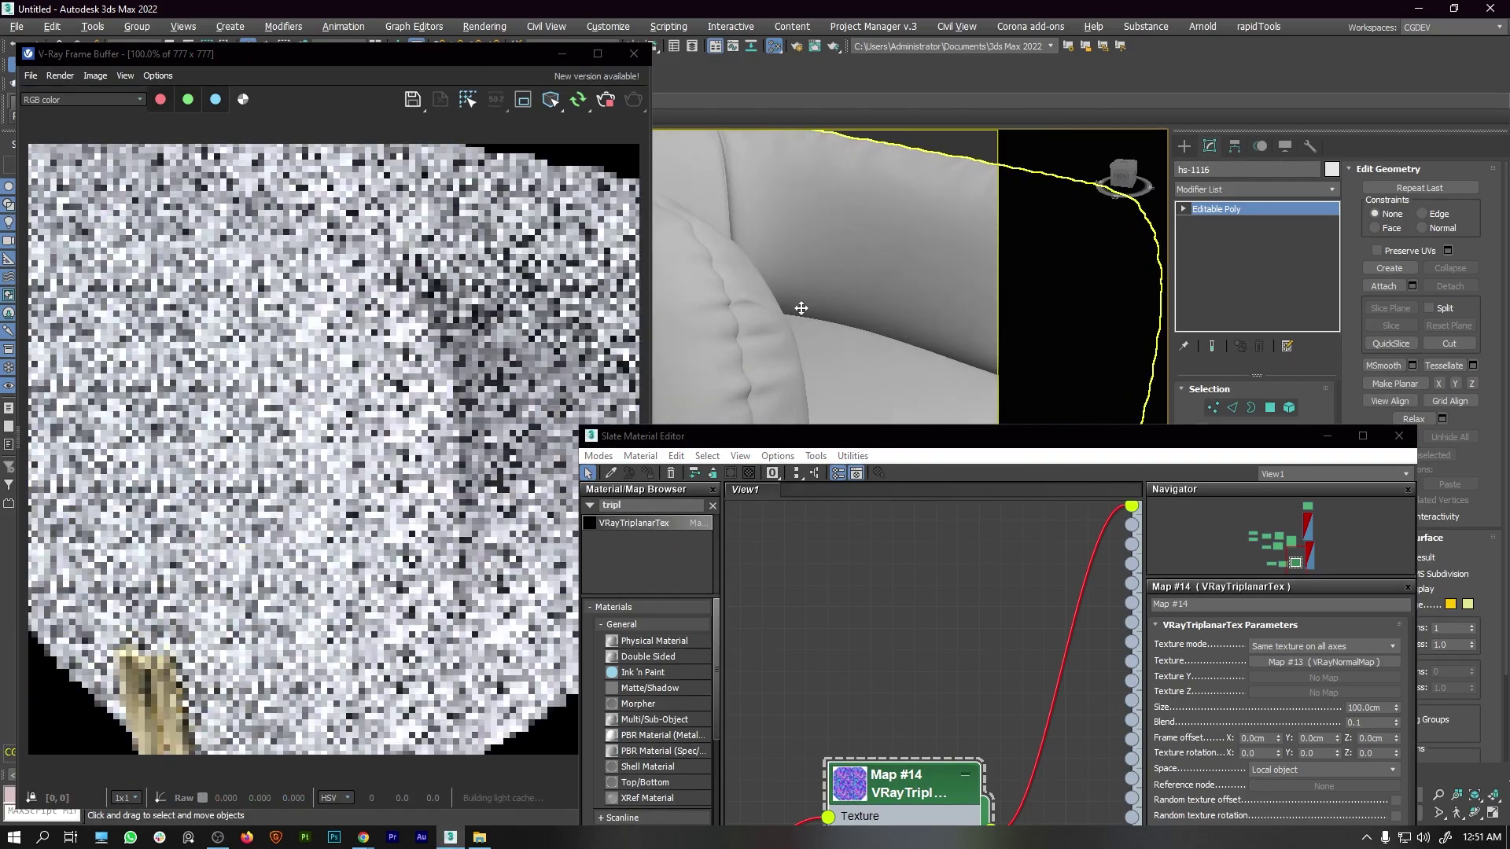
alt+middle_drag(793, 276, 806, 213)
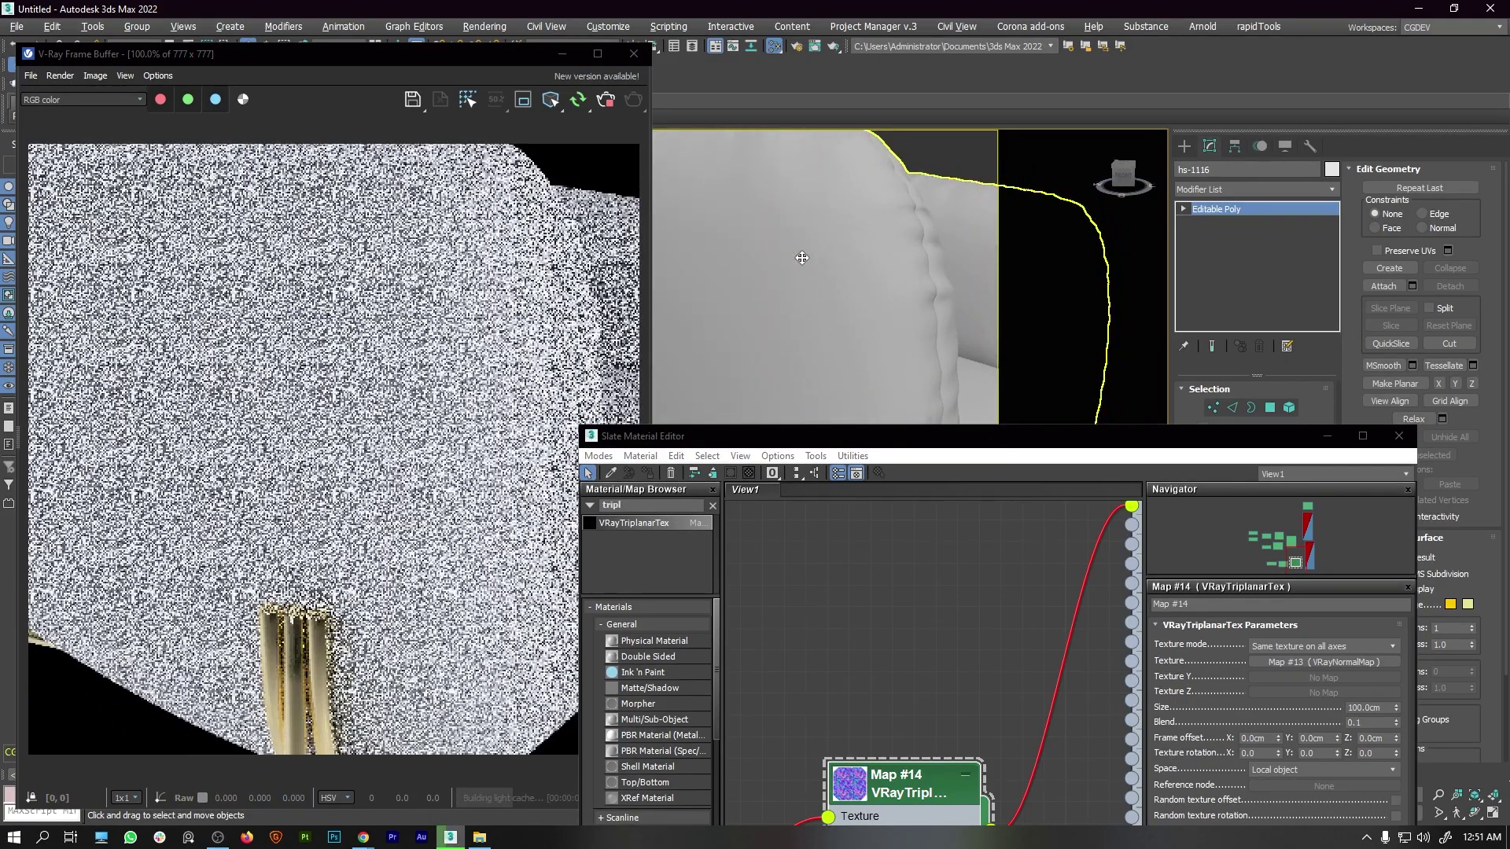
click(523, 102)
drag(521, 217, 170, 606)
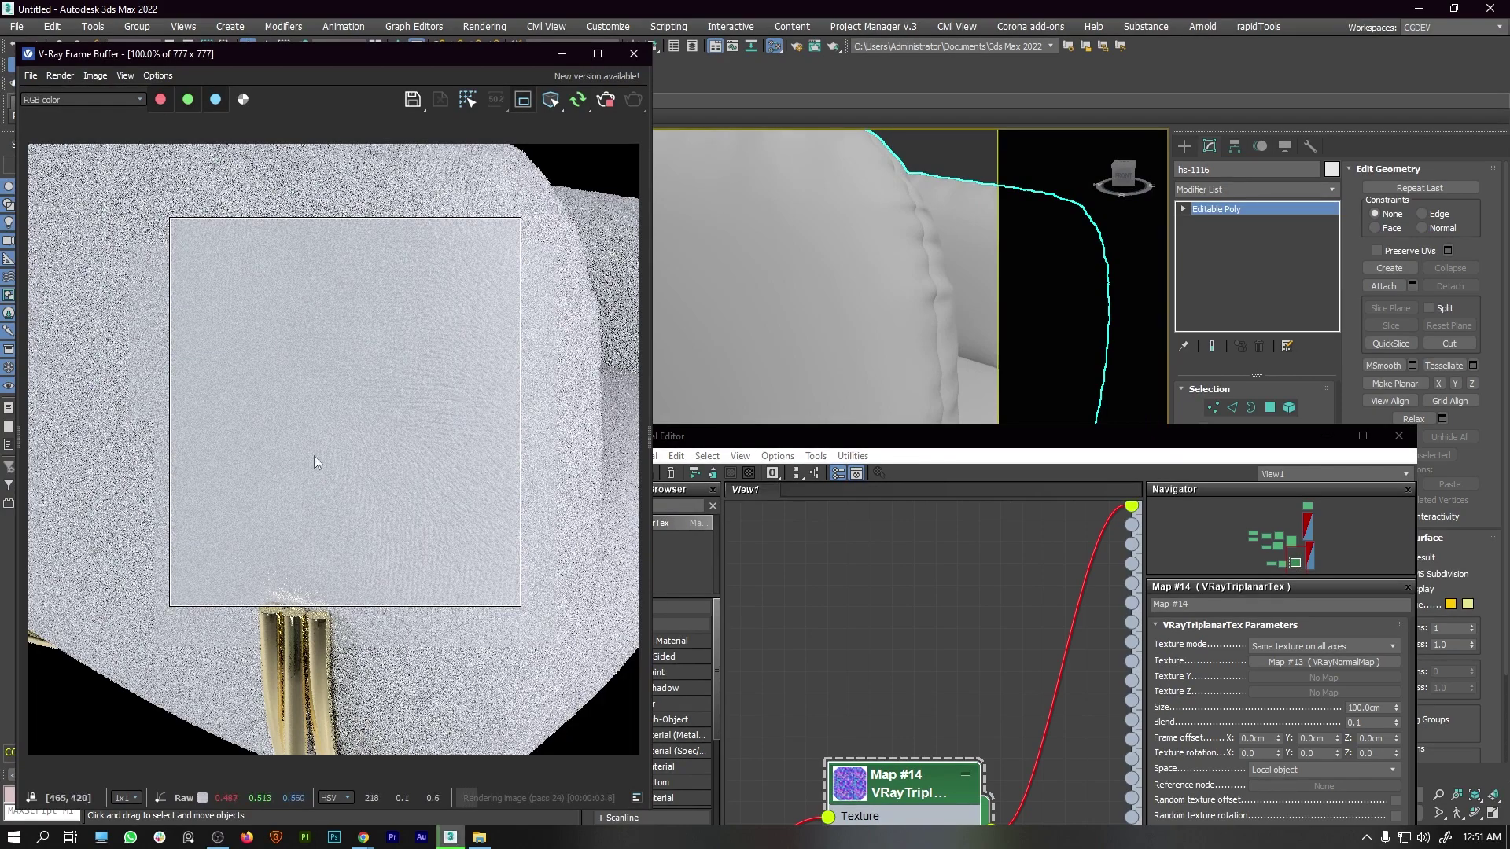
click(522, 102)
Reconnect the Composite map to the Diffuse map input of the velvet VRayMtl.
drag(884, 439, 860, 80)
scroll(882, 419, down, 5)
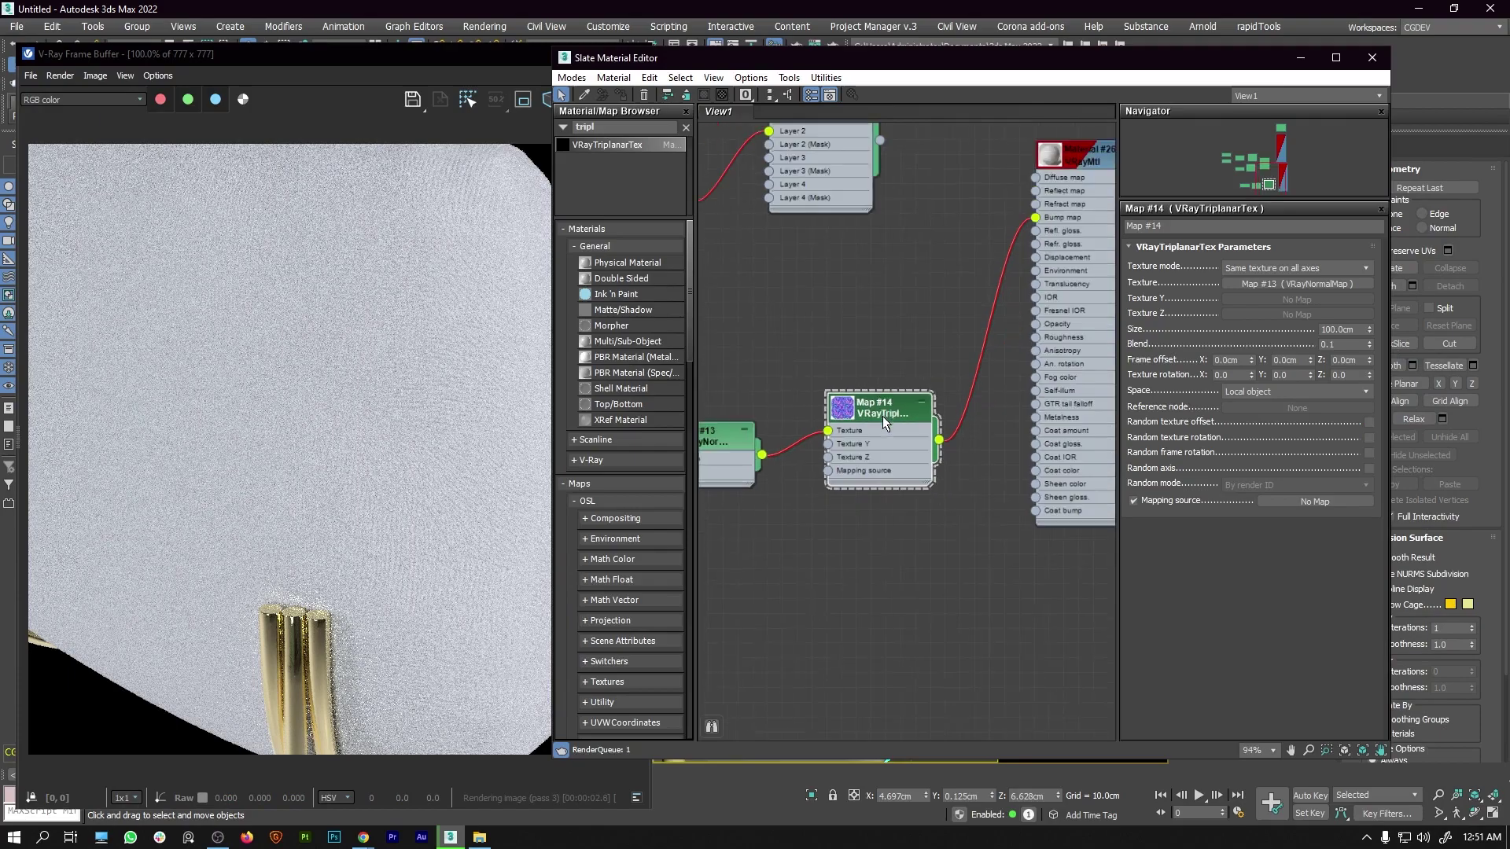
scroll(939, 259, up, 5)
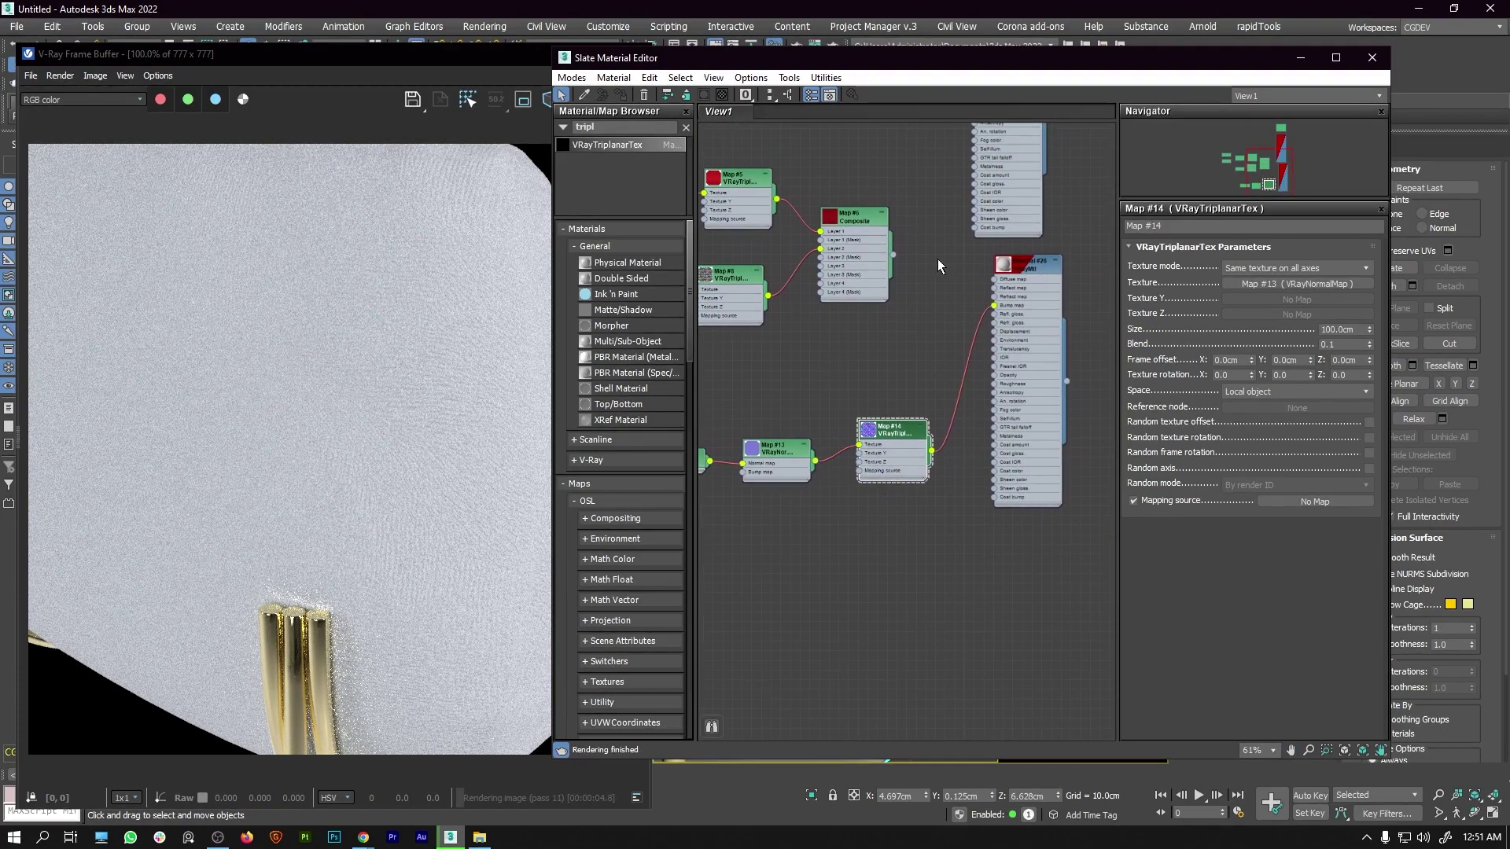
scroll(983, 275, up, 1)
drag(838, 240, 1004, 283)
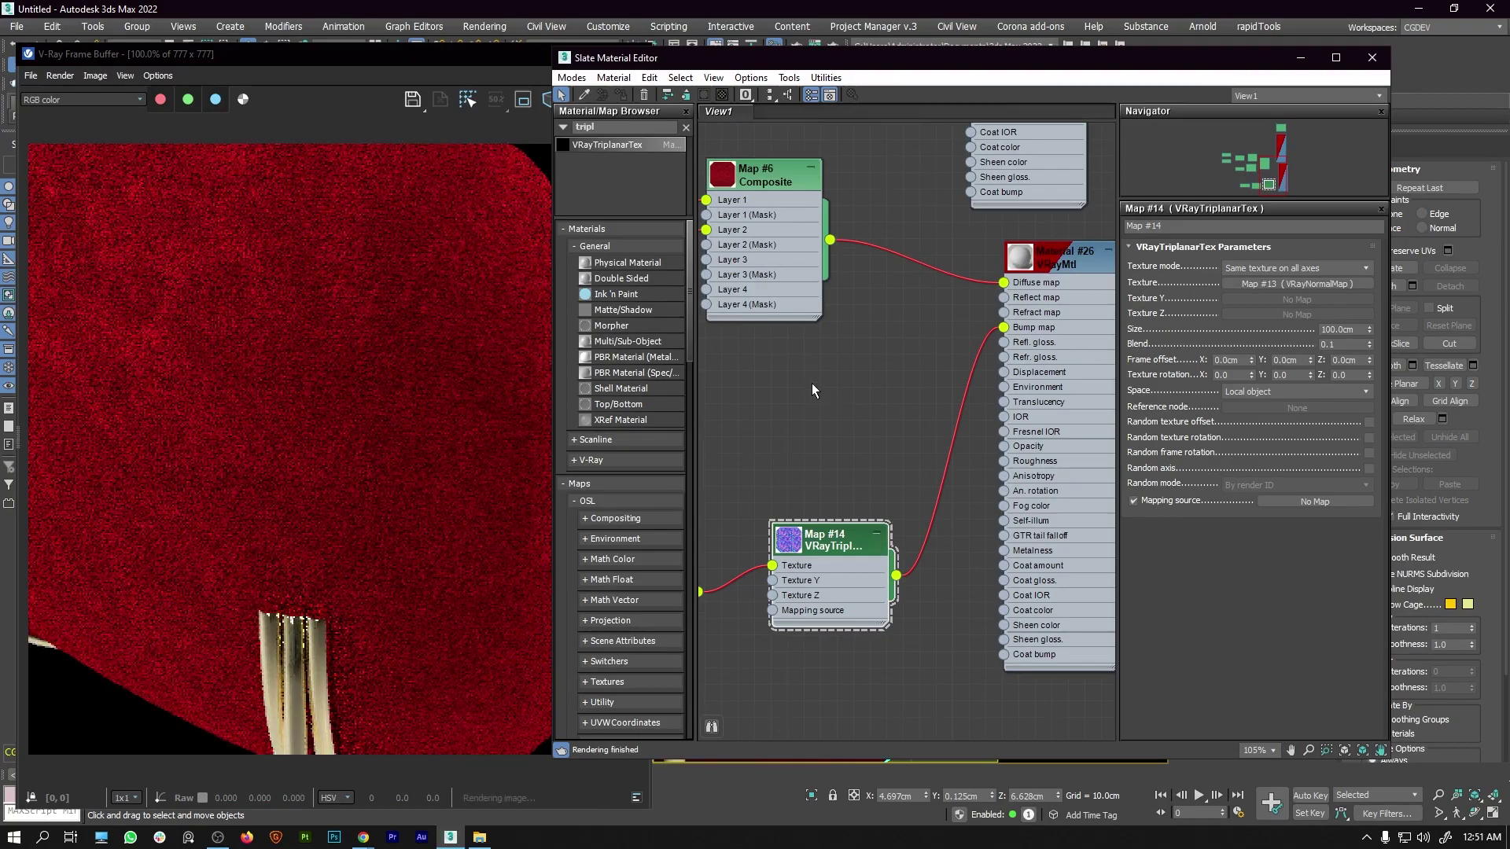
Set the Bump amount in the maps of the velvet VRayMtl to 20.
middle_drag(932, 454, 938, 385)
middle_drag(720, 431, 893, 390)
drag(878, 471, 879, 437)
click(879, 437)
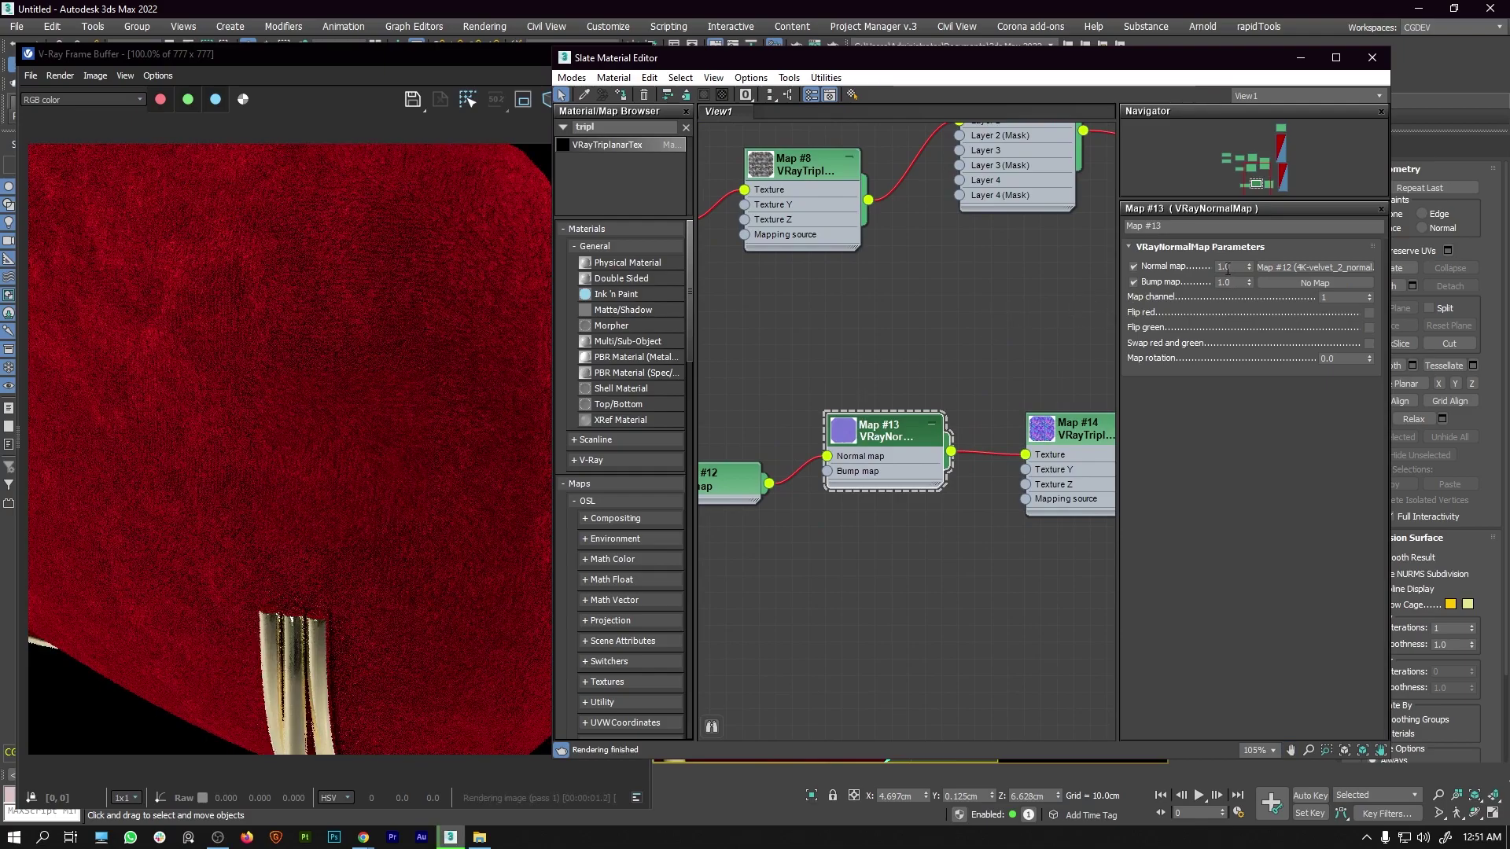
middle_drag(922, 332, 594, 538)
scroll(864, 431, down, 2)
scroll(929, 403, up, 4)
drag(963, 371, 954, 368)
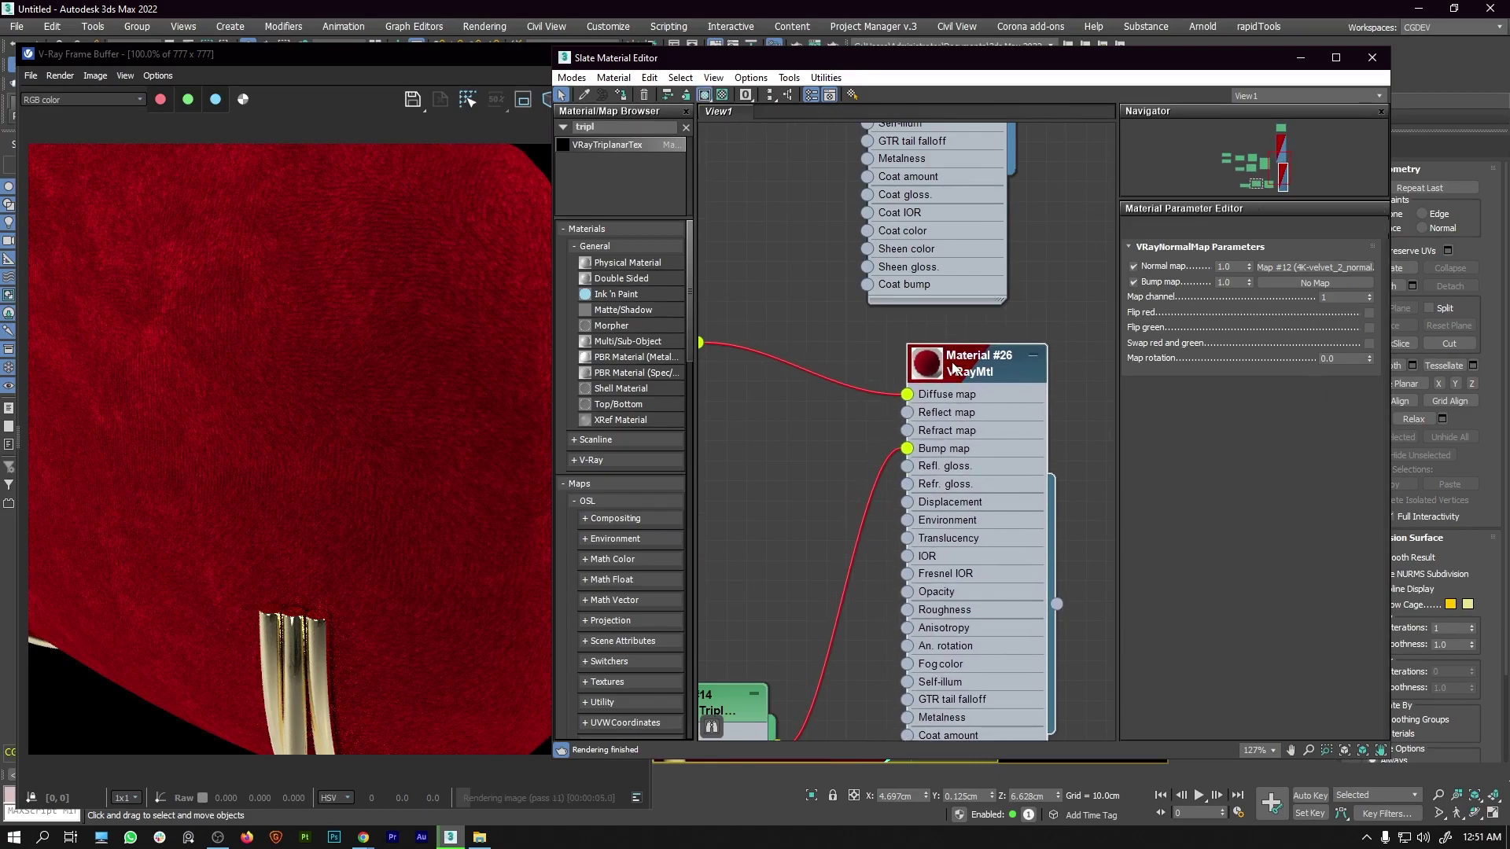
click(983, 375)
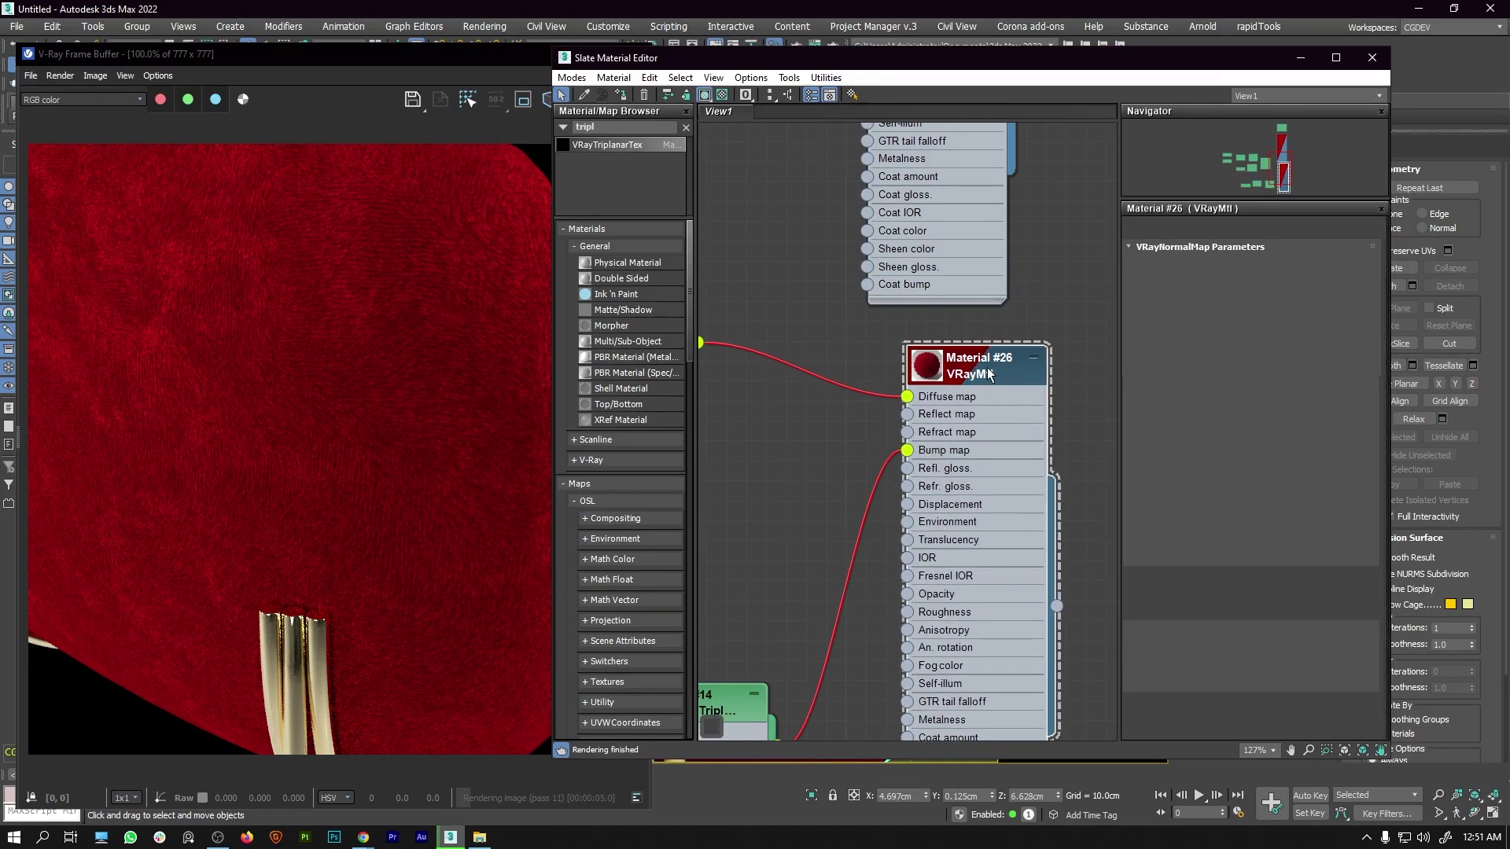
click(1148, 721)
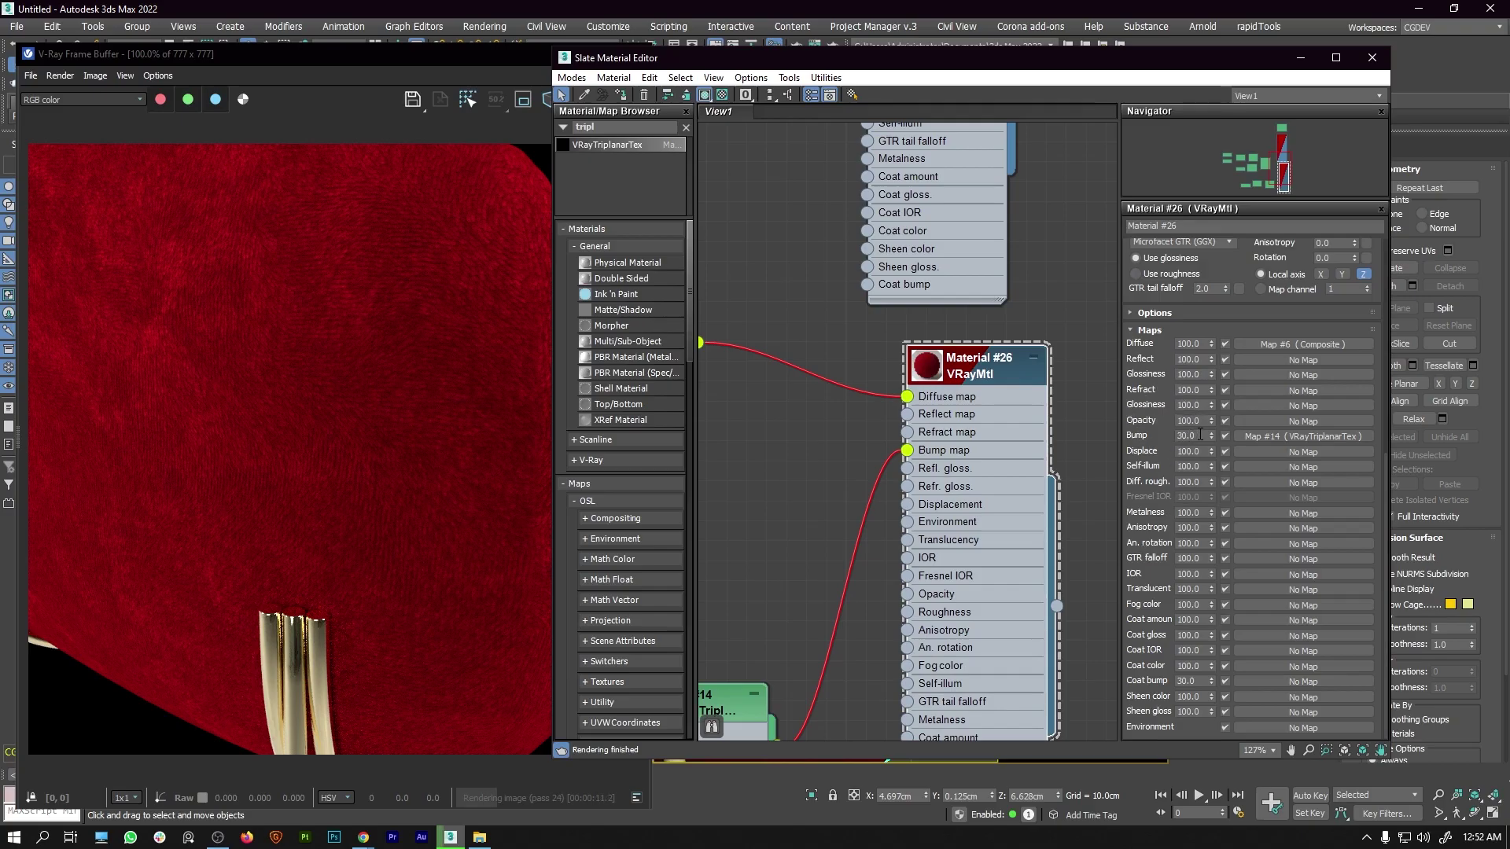
text(20)
key(Return)
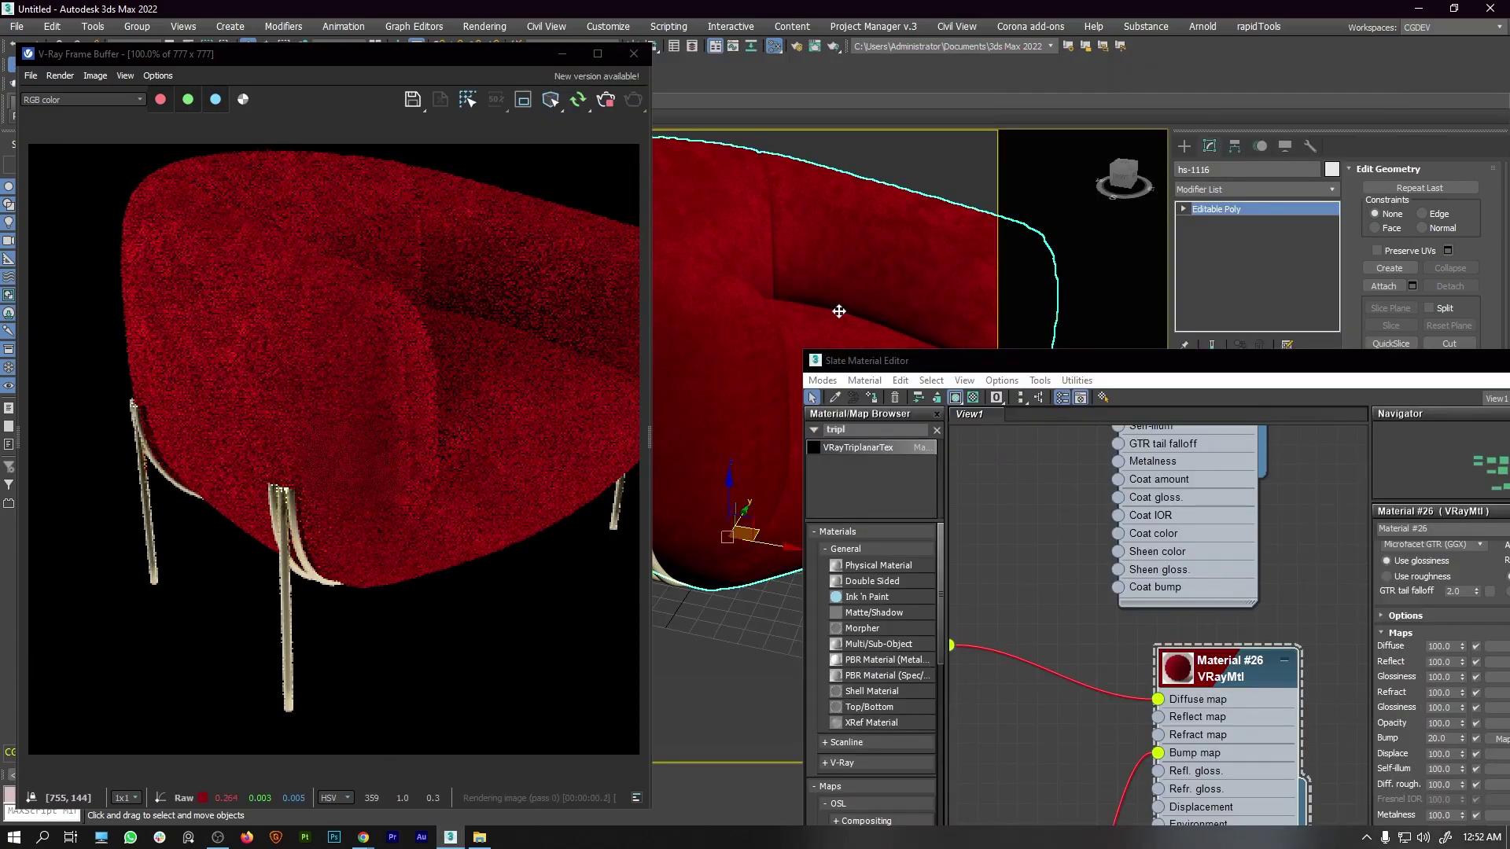
Examine the velvet surface in the live render with the material graph beside it.
drag(1106, 367, 926, 55)
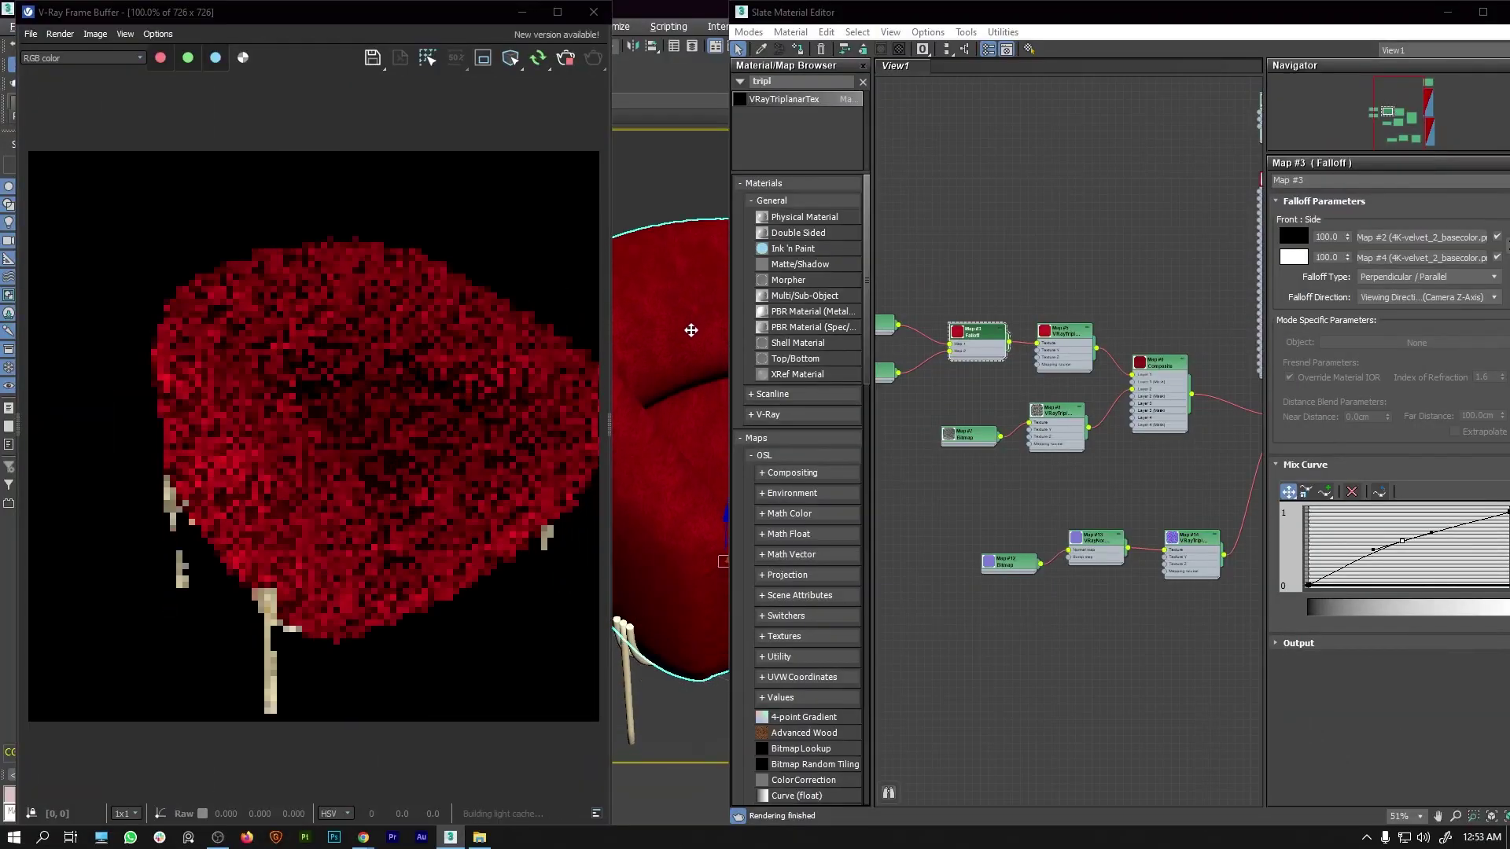
alt+middle_drag(691, 330, 617, 315)
scroll(698, 405, up, 4)
alt+middle_drag(698, 404, 705, 400)
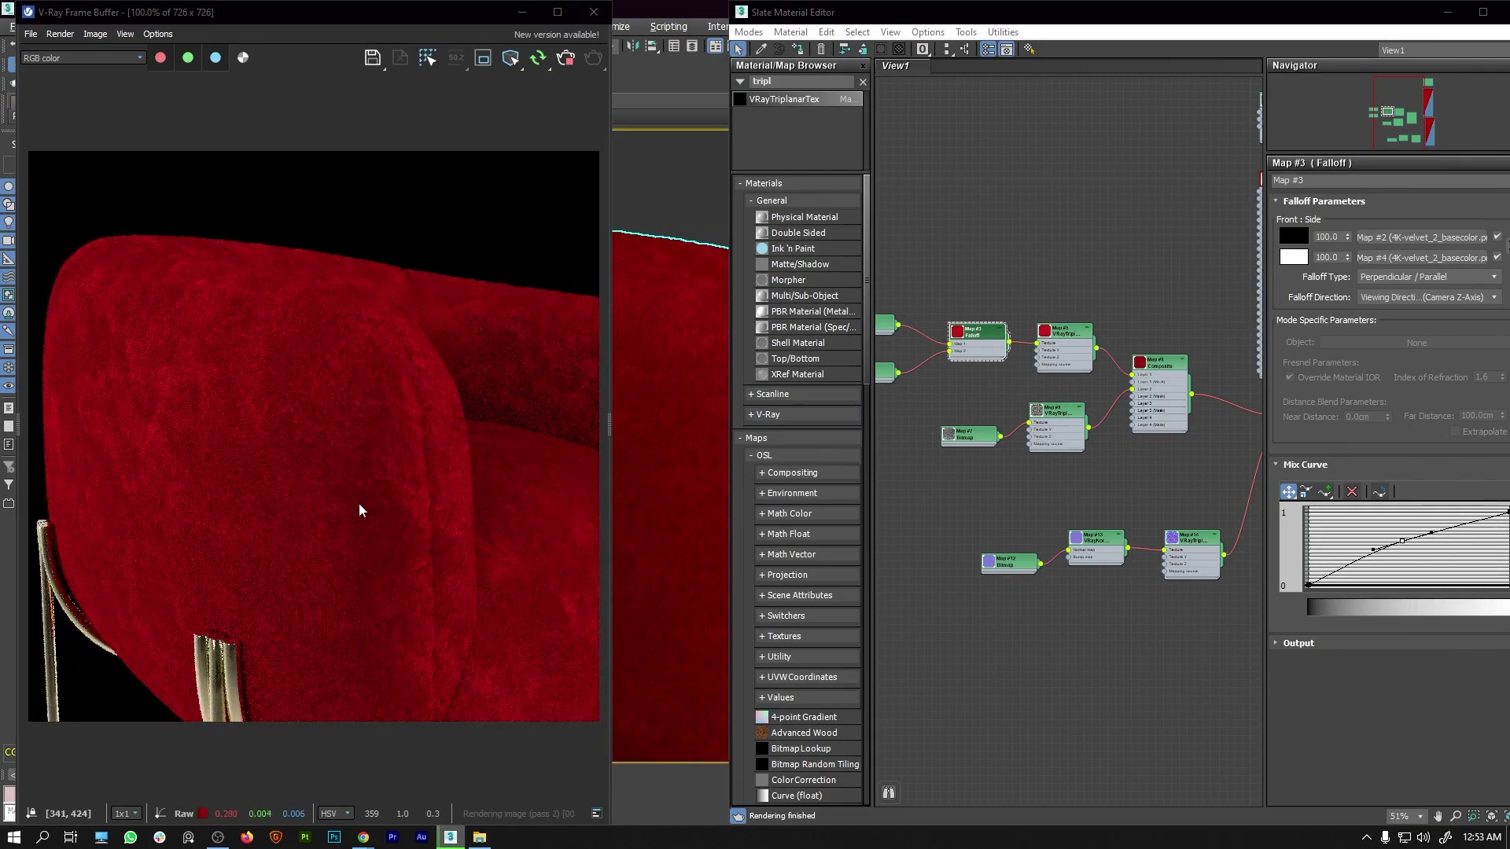
Reveal the Layers panel of the V-Ray Frame Buffer and widen the window so it sits beside the render.
drag(733, 7, 814, 9)
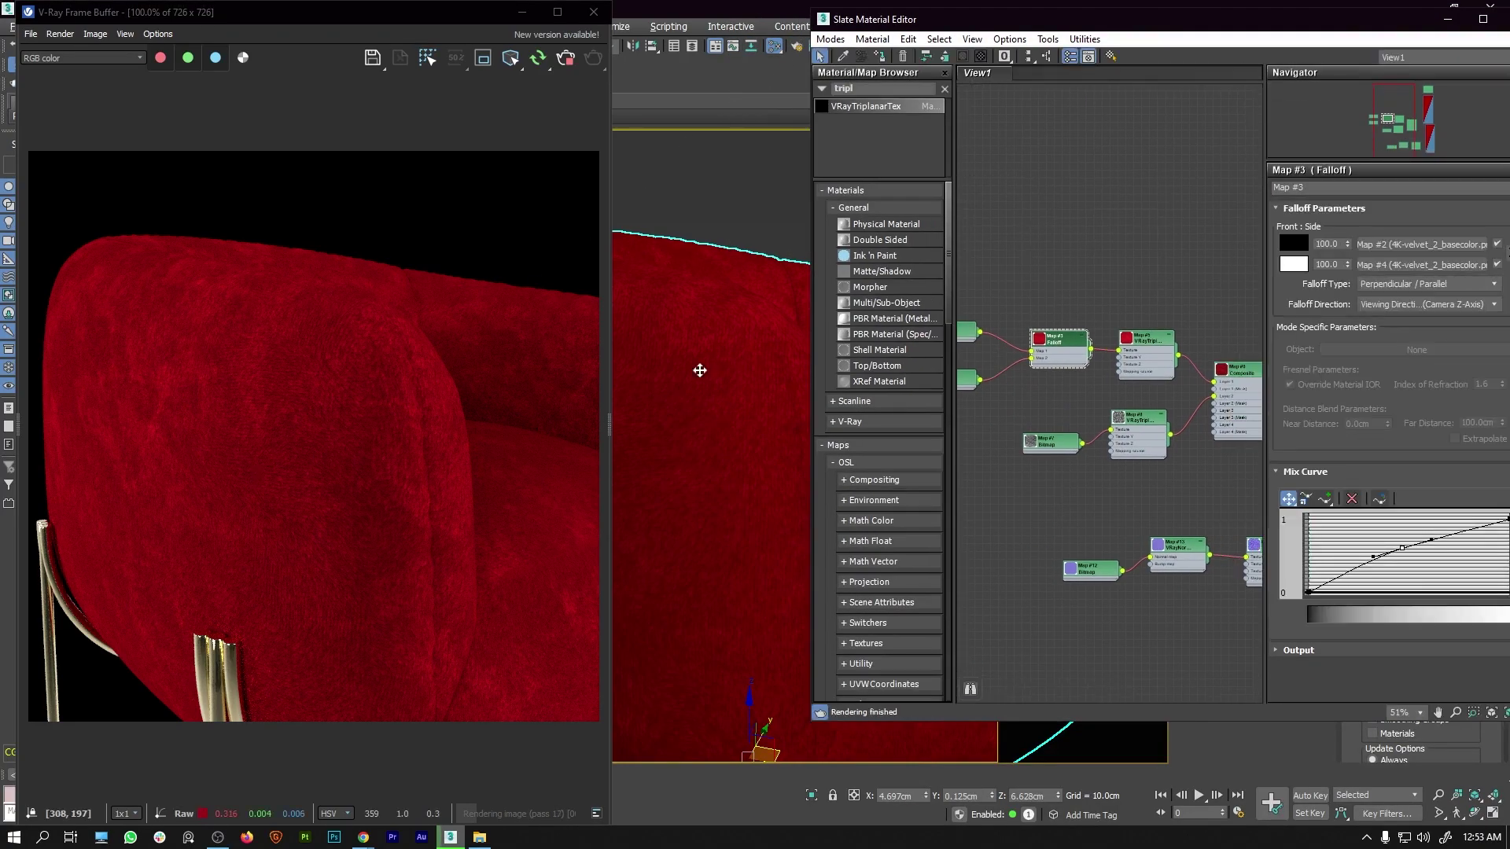
scroll(707, 410, down, 5)
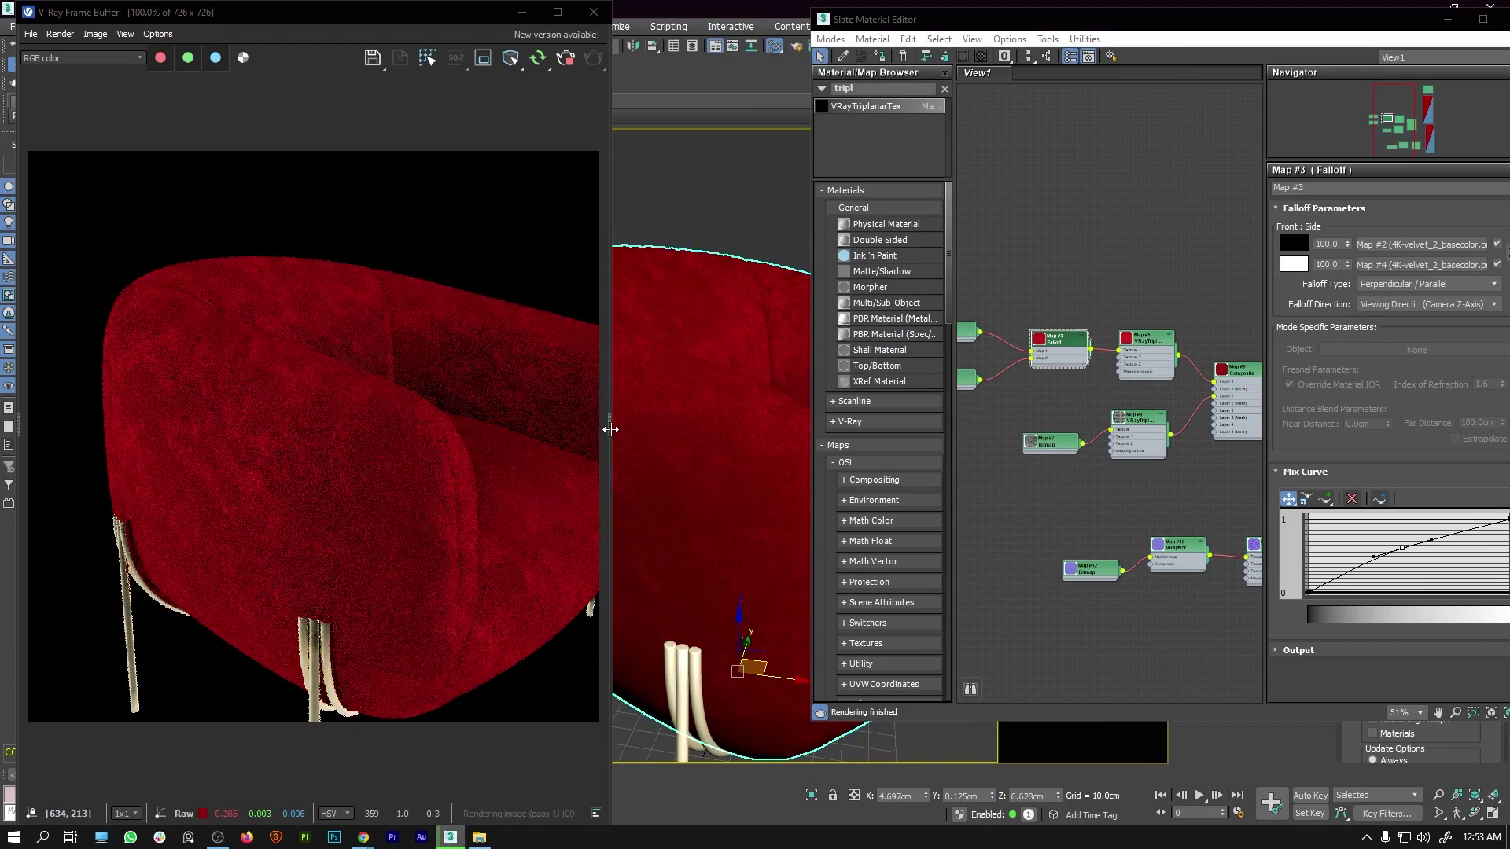
drag(606, 427, 337, 396)
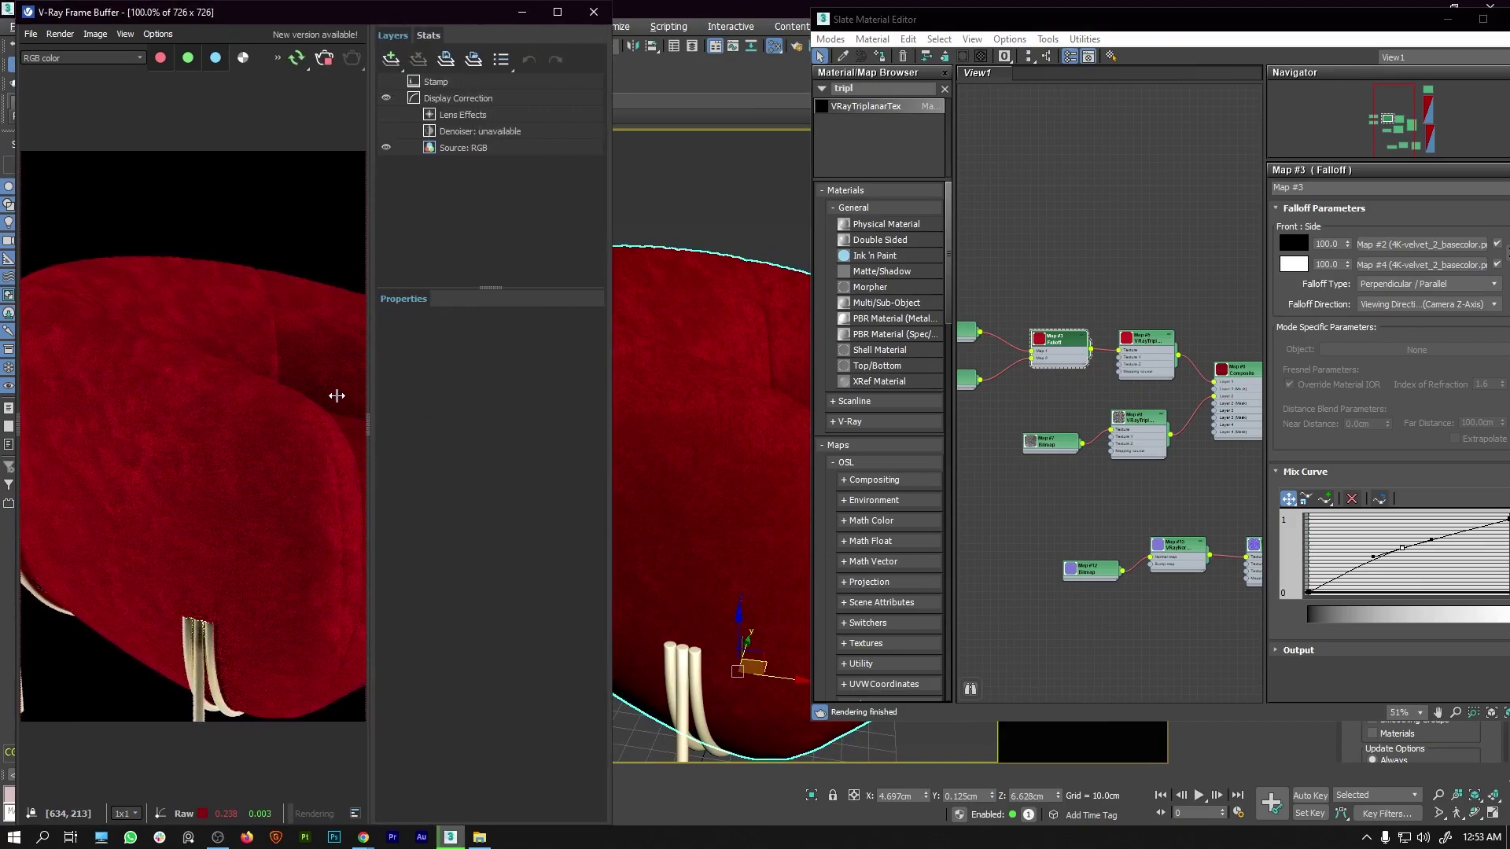
drag(613, 219, 909, 224)
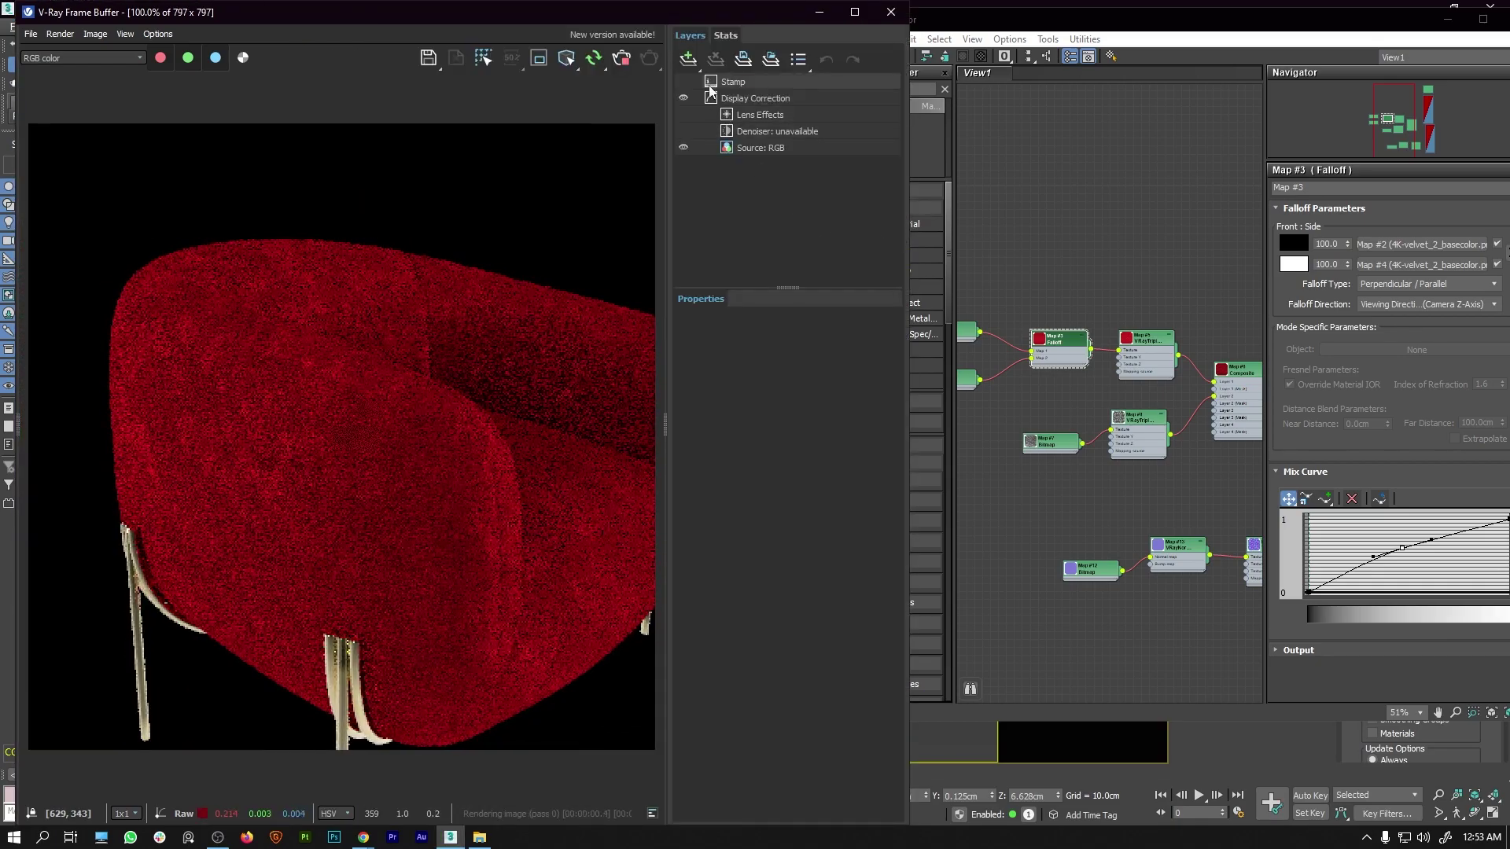
Add a Filmic tonemap layer with shoulder strength 0.222, linear strength 0.217 and toe strength 0.268 to the render's color corrections.
click(689, 60)
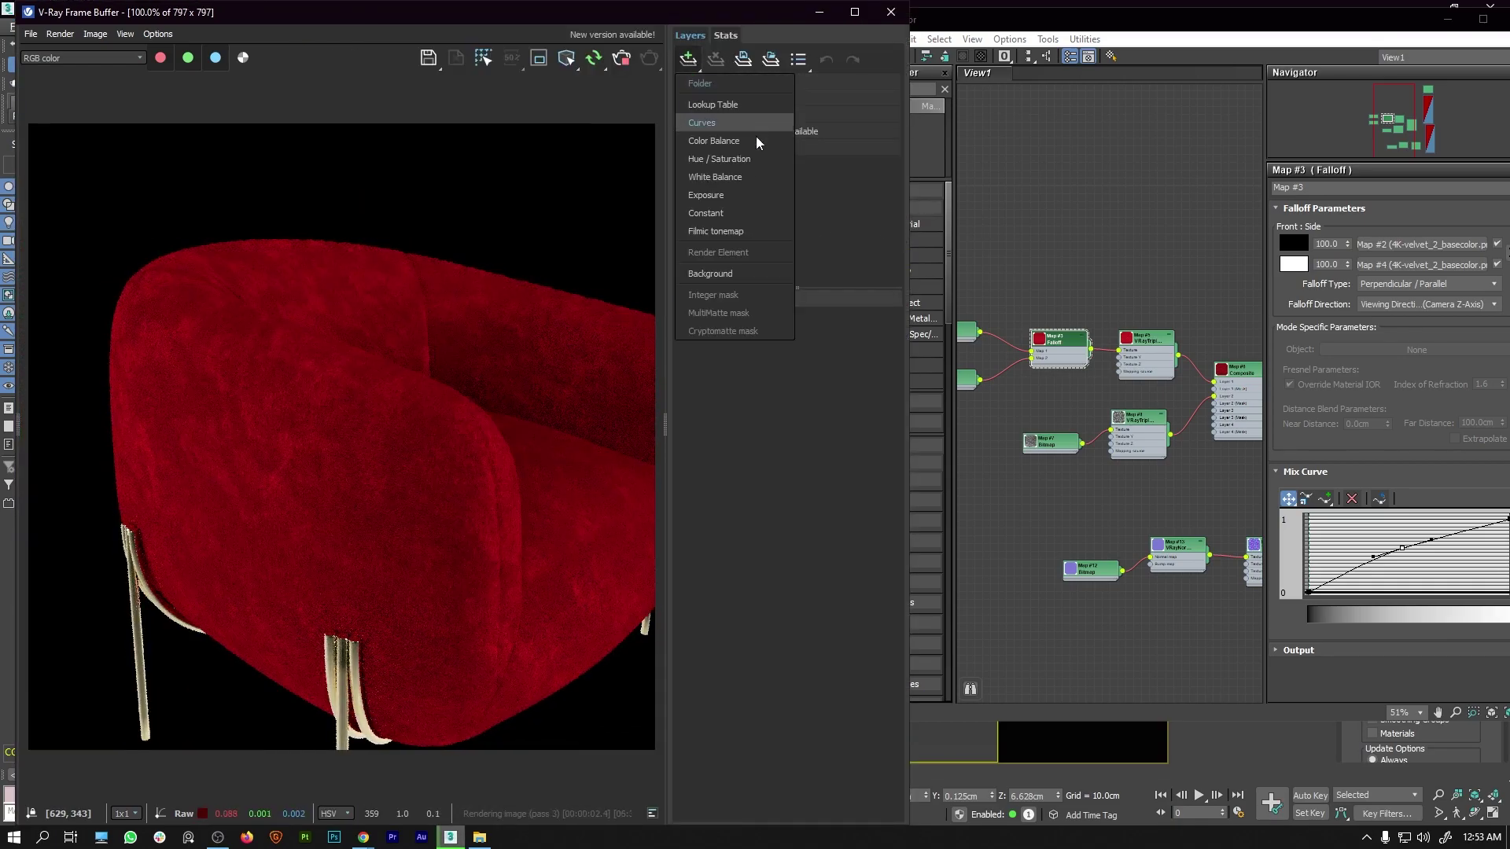
click(728, 232)
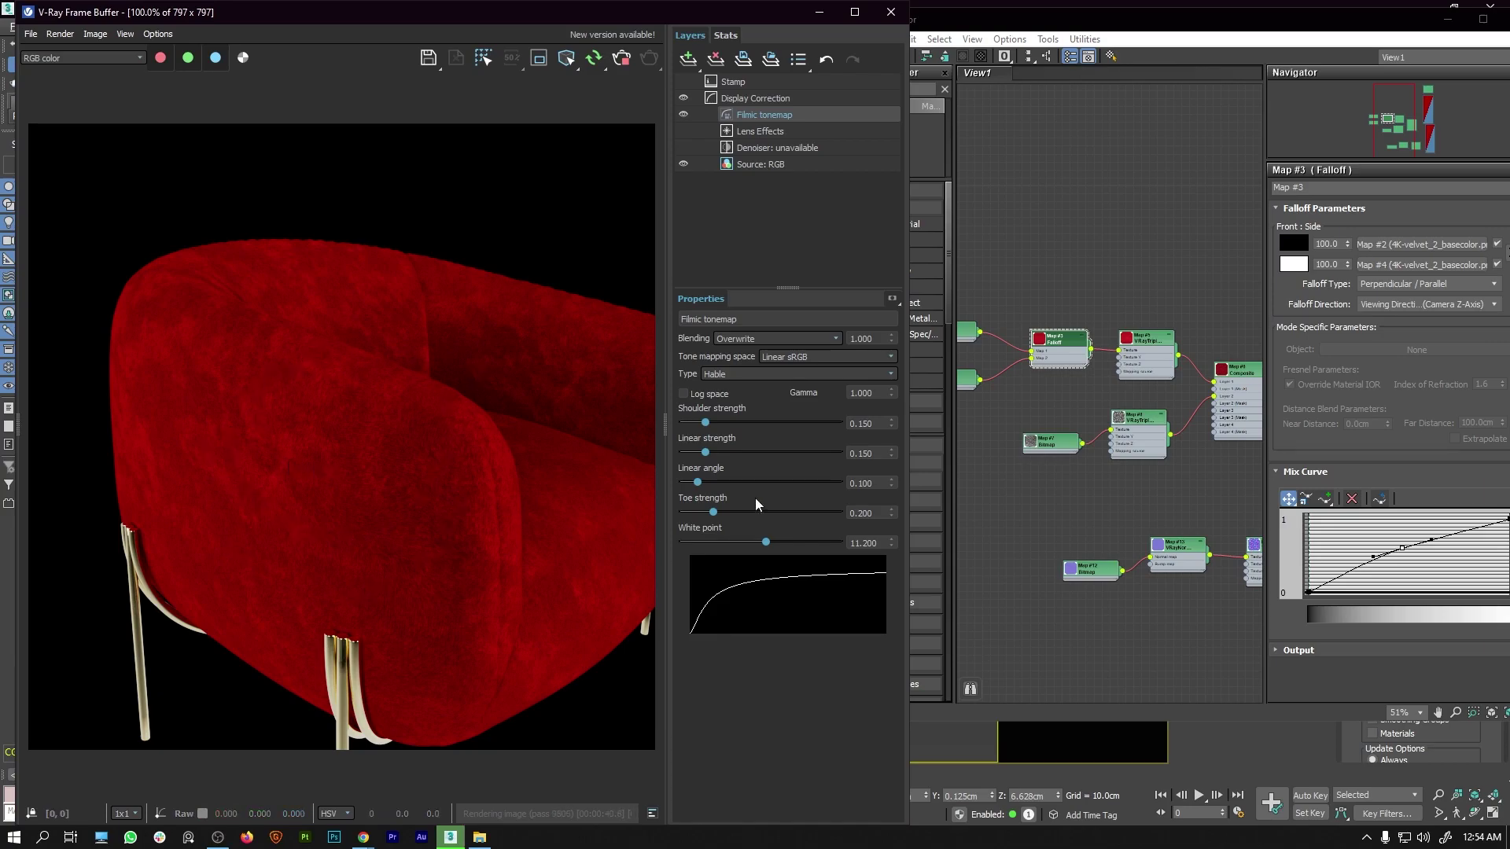
drag(709, 422, 719, 461)
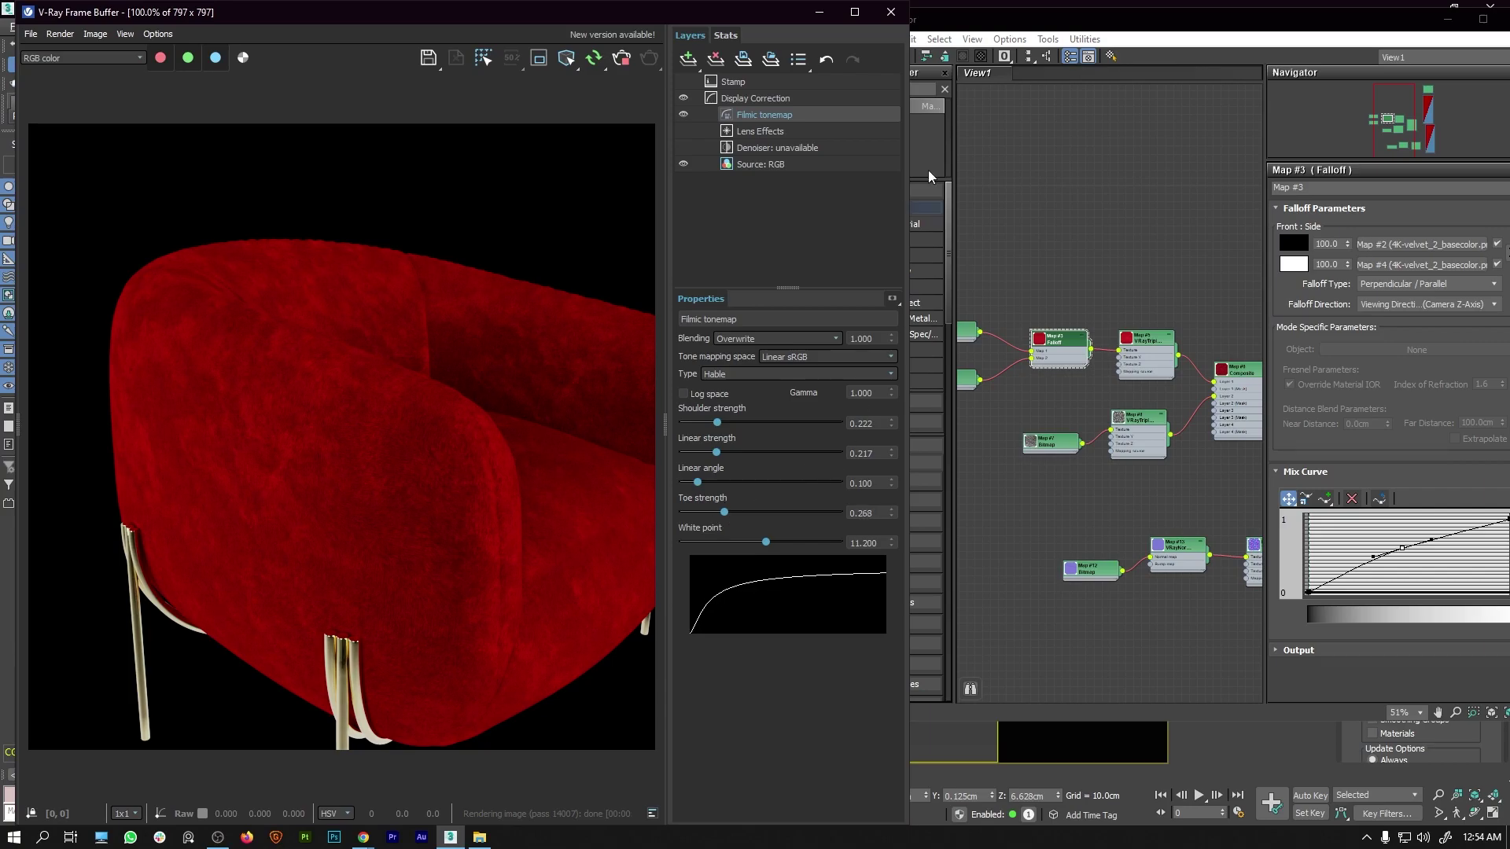
Add an Exposure layer to the render with exposure 0.202 and contrast 0.162.
click(688, 59)
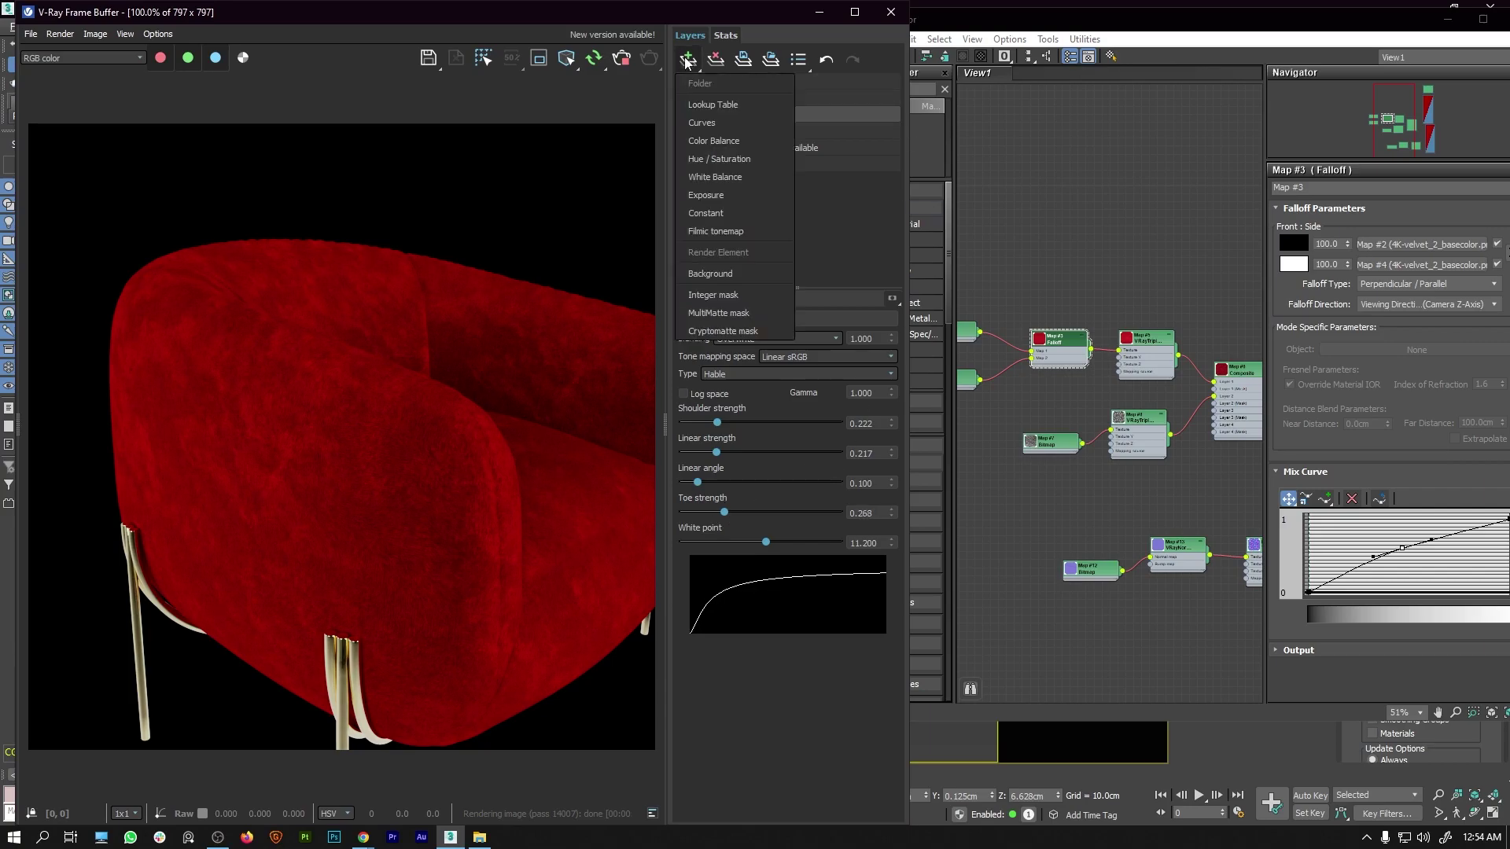
click(712, 195)
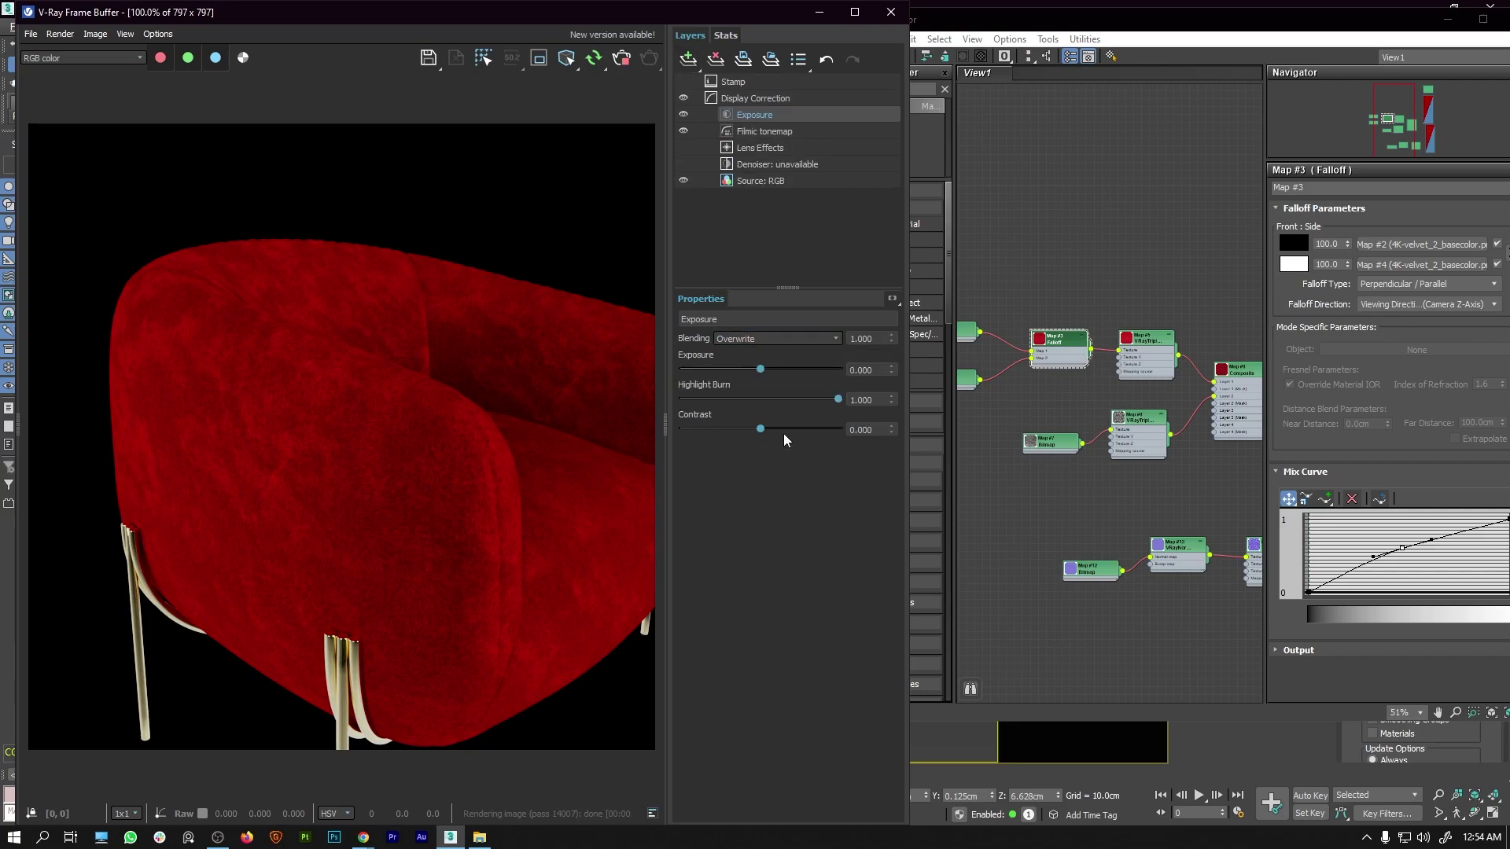
drag(760, 429, 777, 430)
drag(763, 369, 767, 370)
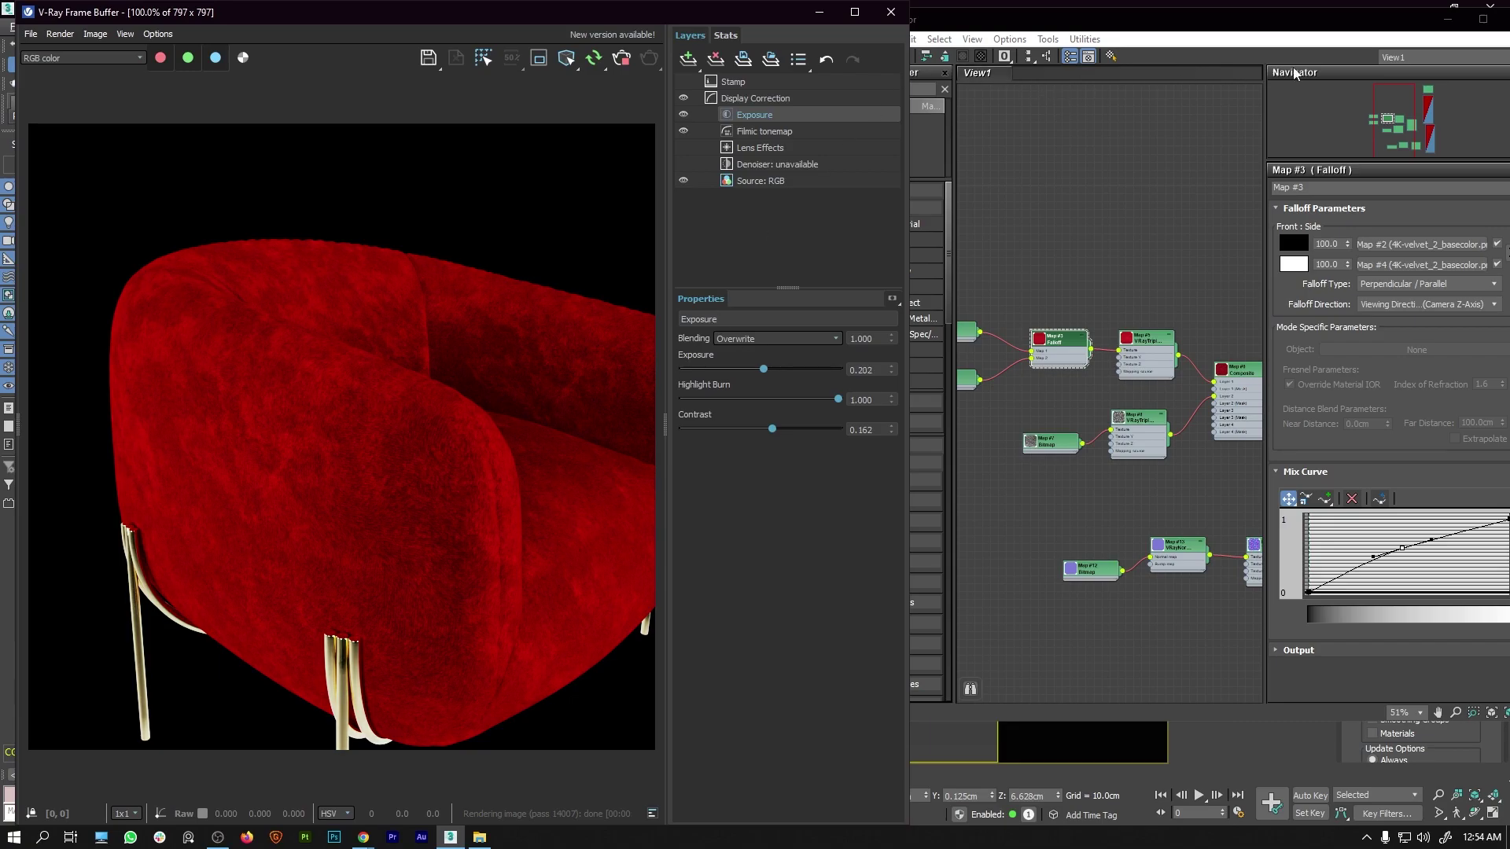
Minimize the material editor, collapse the Layers panel and shrink the V-Ray Frame Buffer window beside the viewport.
click(1448, 17)
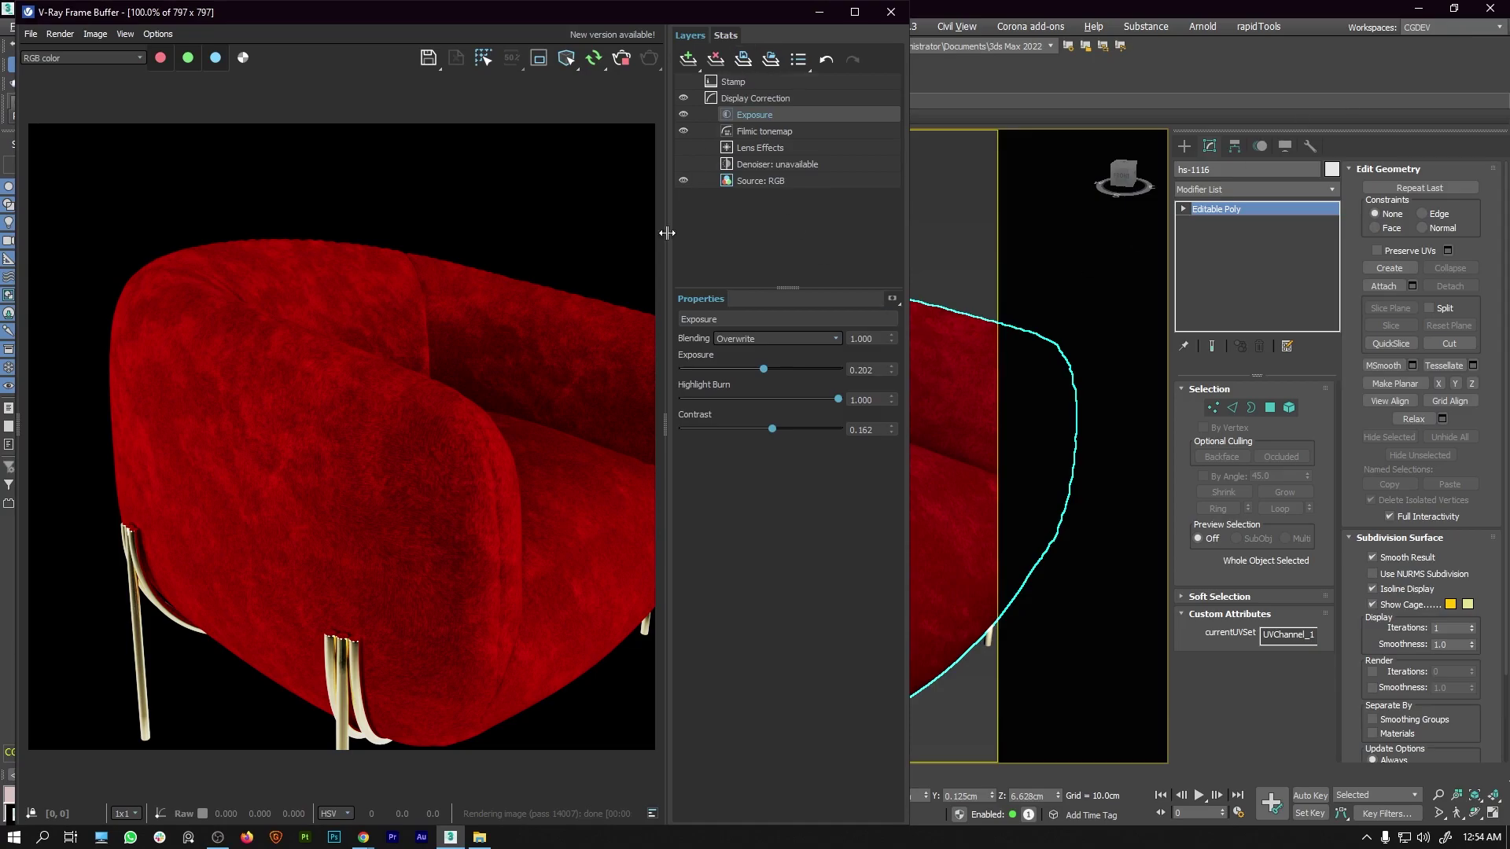
drag(664, 417, 896, 421)
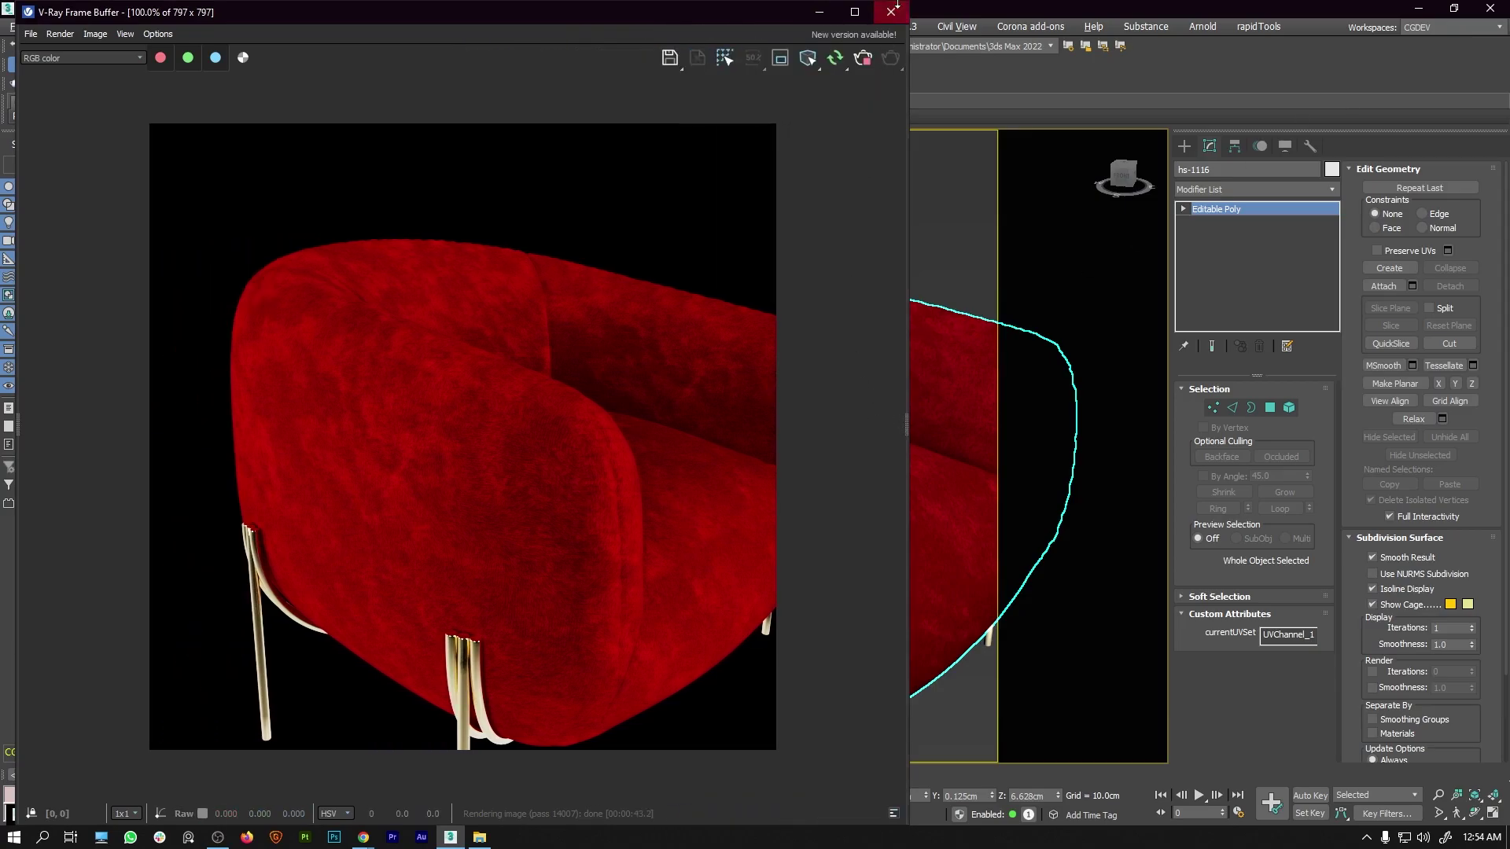
drag(910, 5, 756, 66)
drag(433, 75, 426, 72)
Put the V-Ray Frame Buffer away and orbit the Perspective view to frame the whole armchair from an angle.
scroll(836, 388, down, 3)
alt+middle_drag(836, 387, 856, 438)
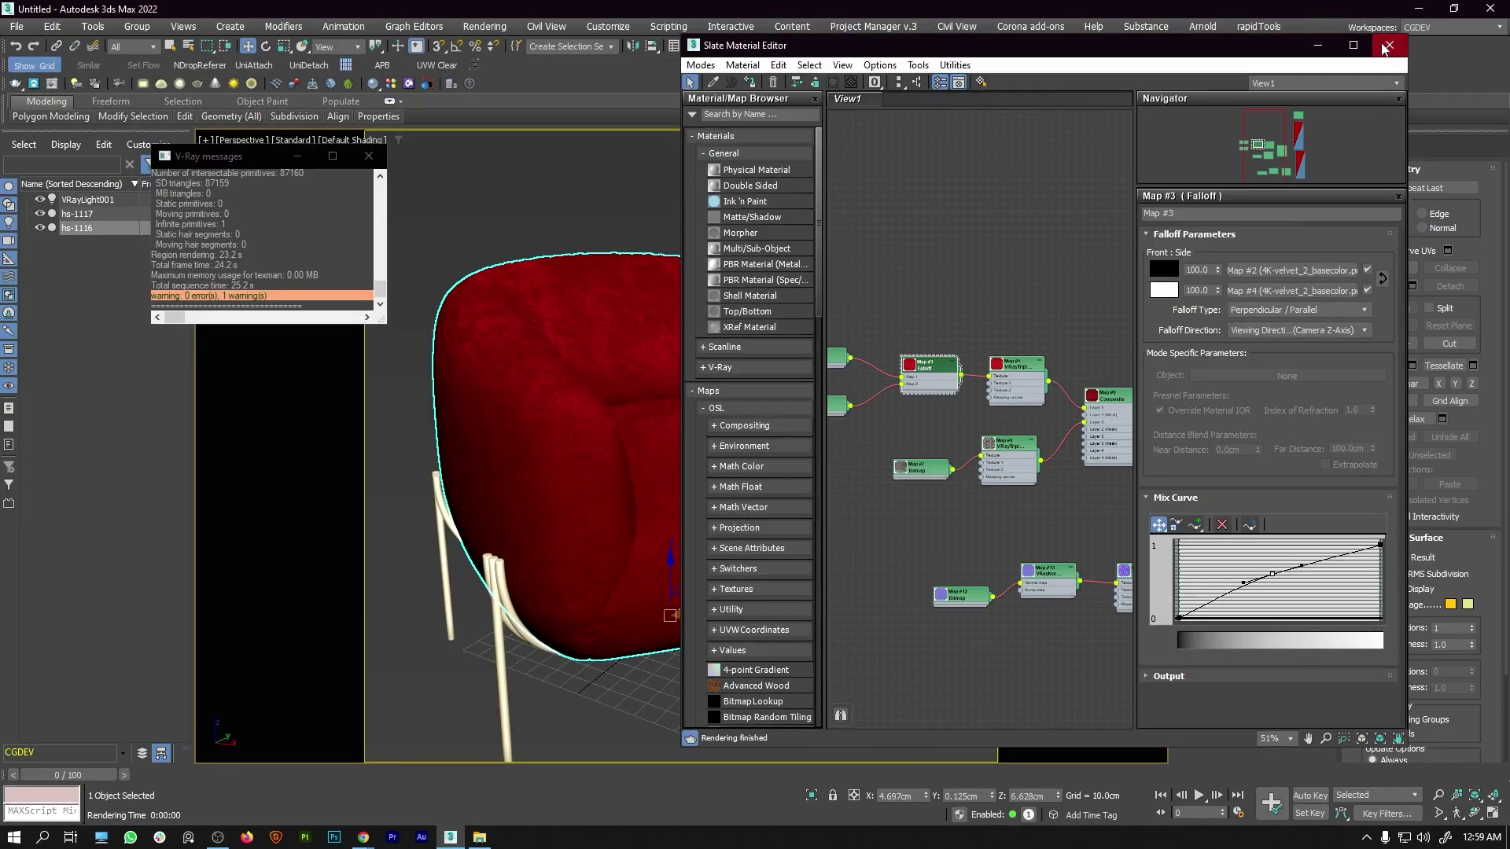
click(1386, 46)
click(368, 156)
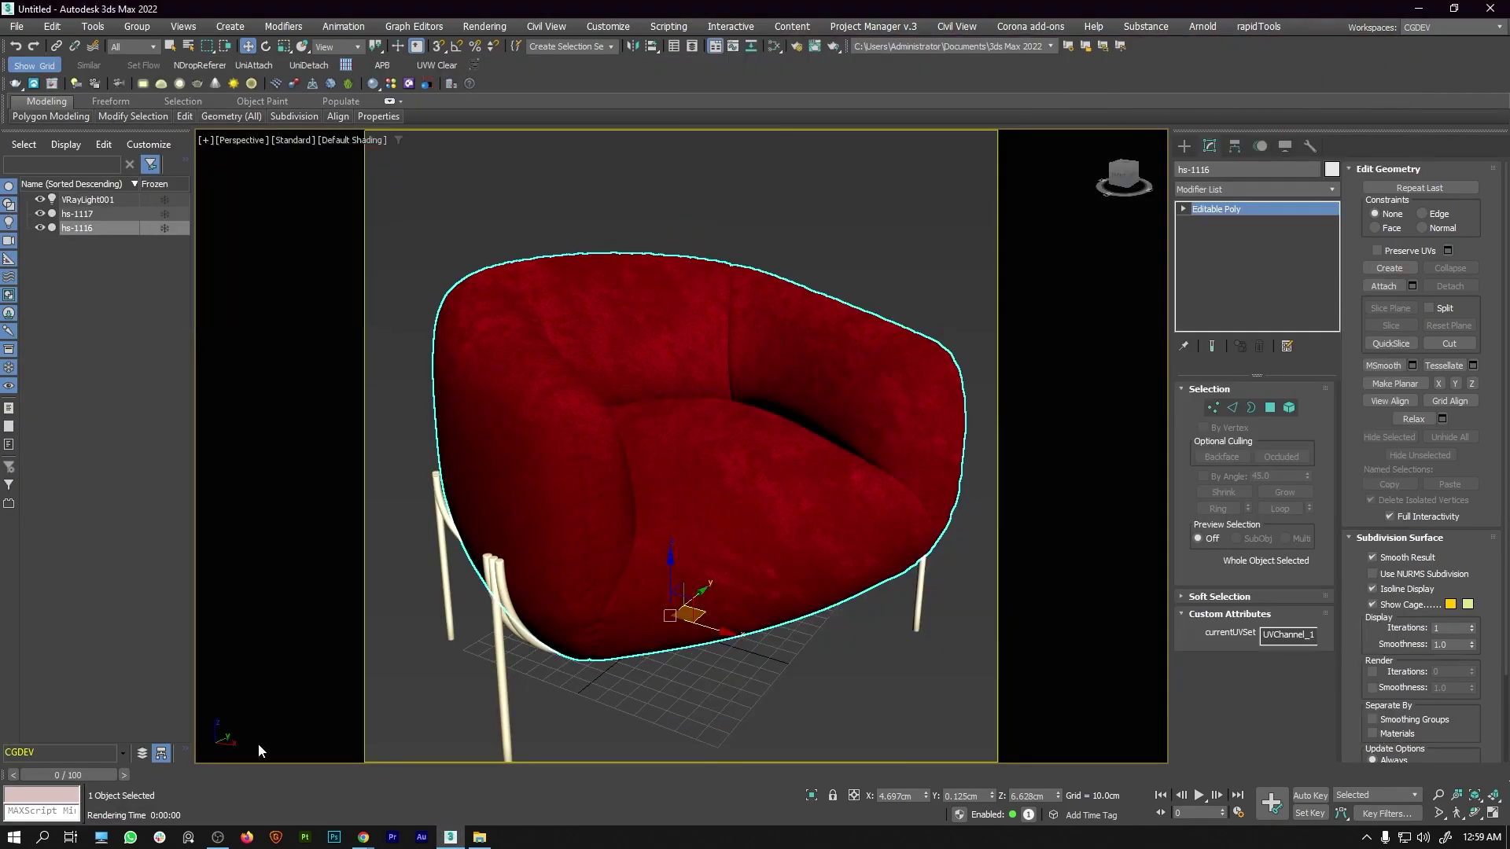
alt+middle_drag(748, 475, 802, 466)
alt+middle_drag(671, 489, 674, 484)
Open Render Setup and review the 2048 × 2048 output size and the Bucket image sampler with its max subdivs.
click(797, 48)
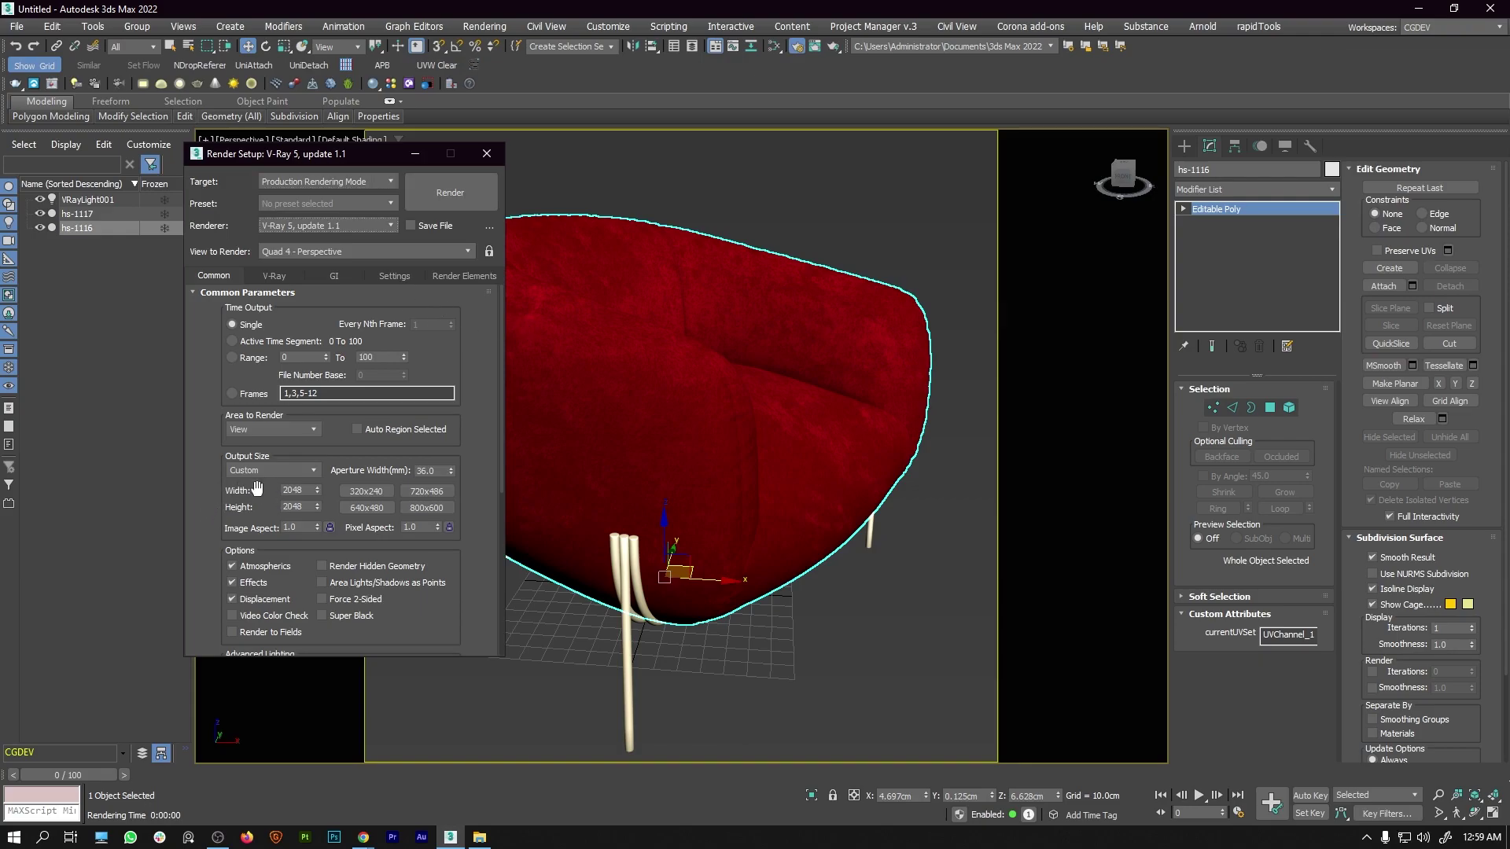
drag(307, 490, 283, 488)
click(272, 280)
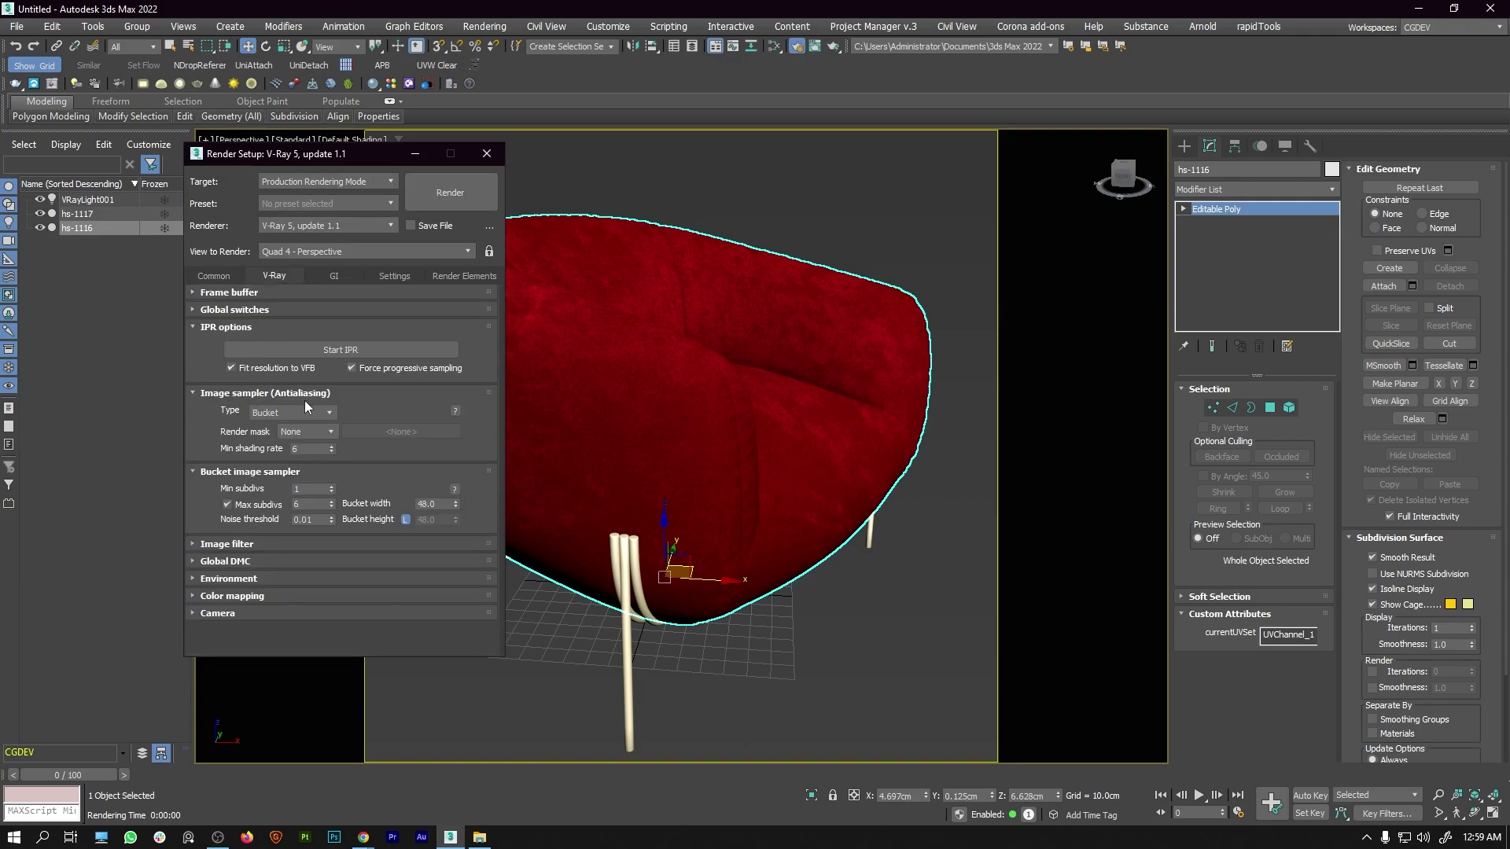
click(278, 414)
click(273, 423)
double_click(307, 504)
text(5)
Set the V-Ray color mapping type to Exponential and collapse its rollout.
click(265, 596)
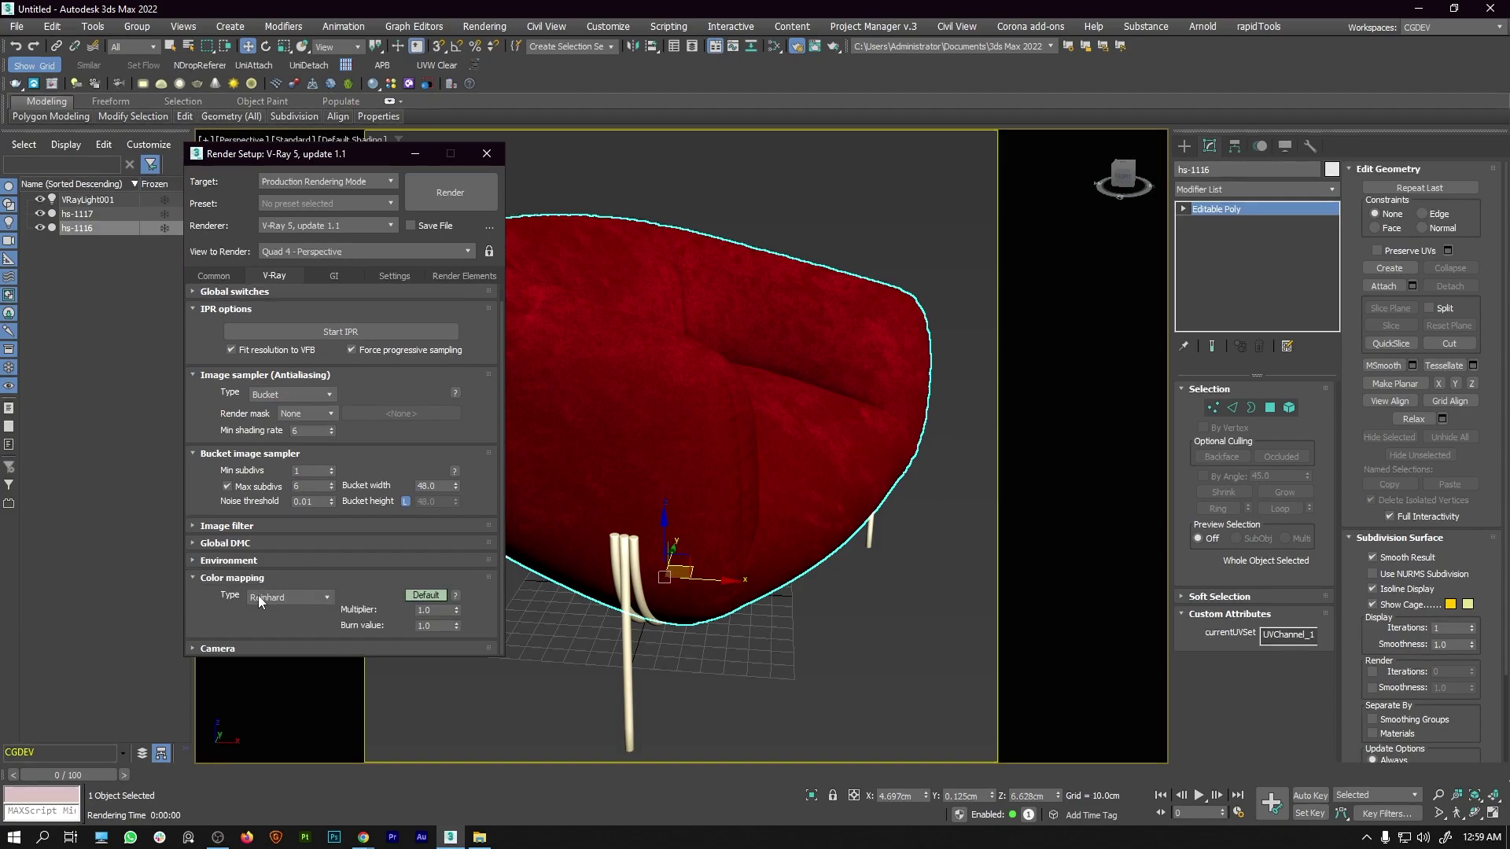
click(281, 599)
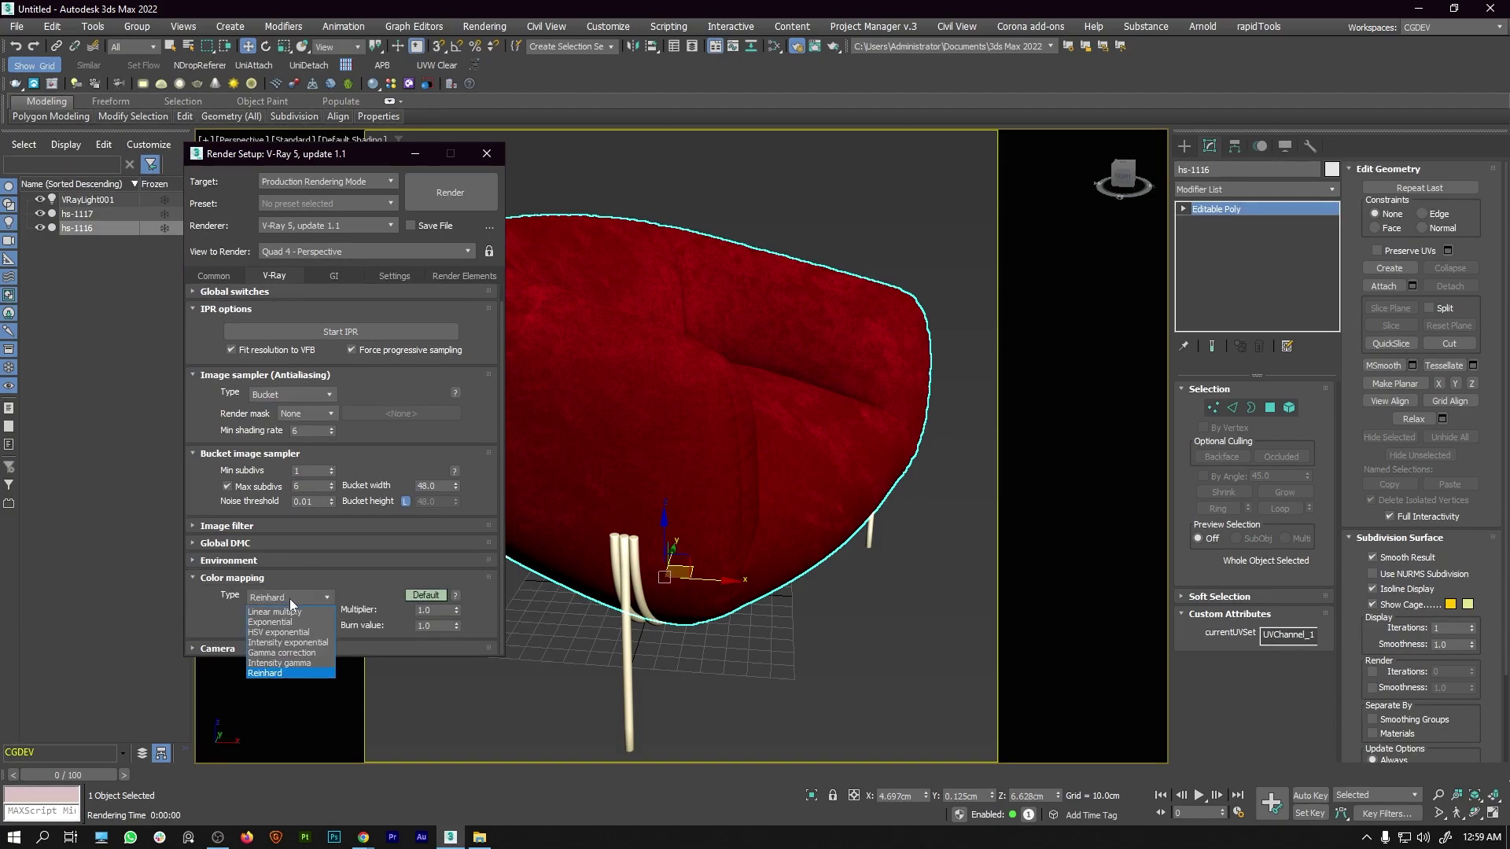
click(291, 623)
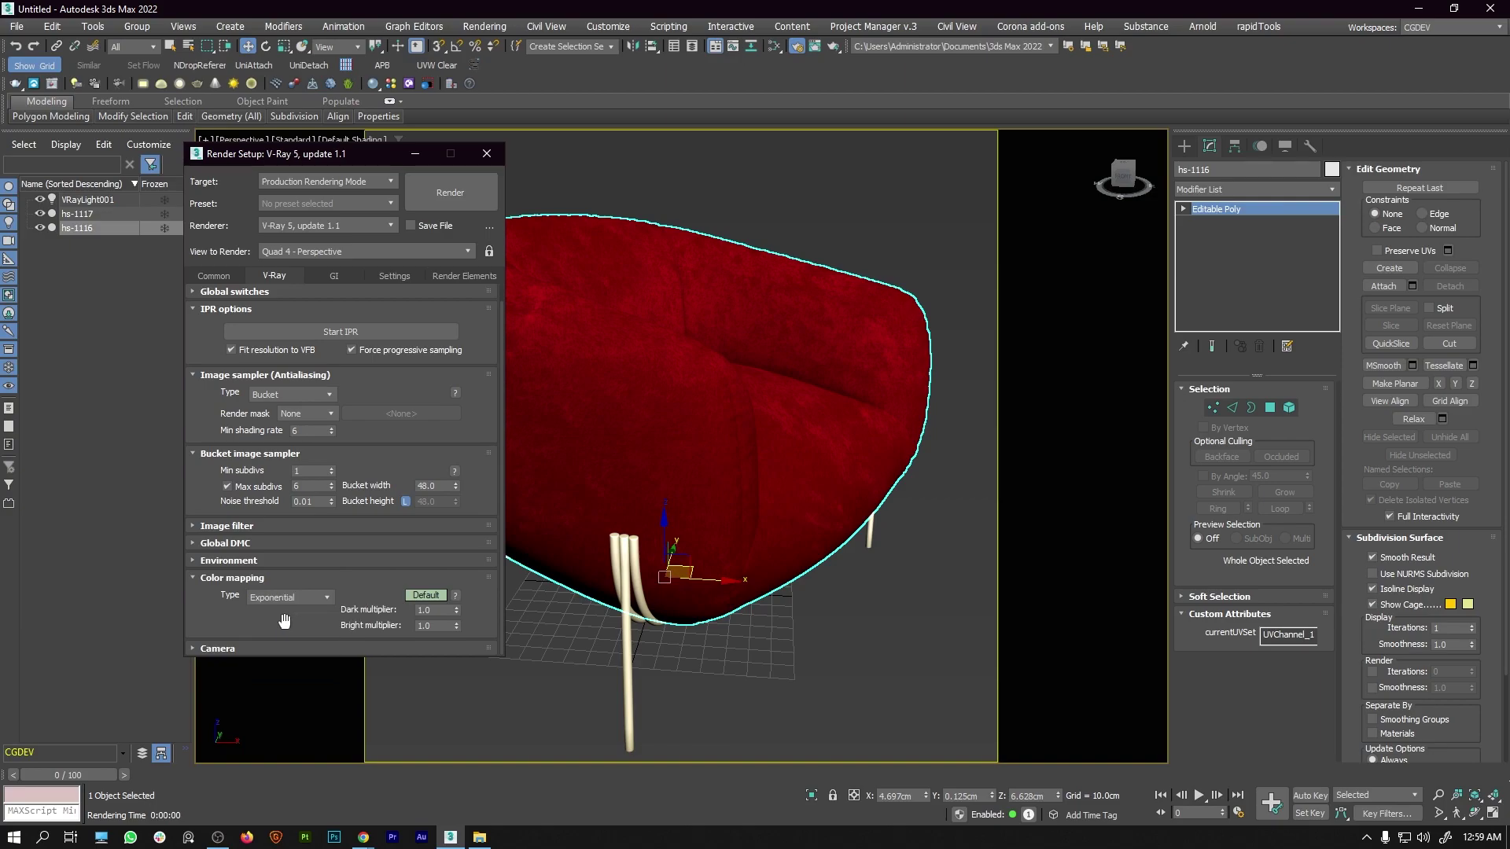
click(241, 582)
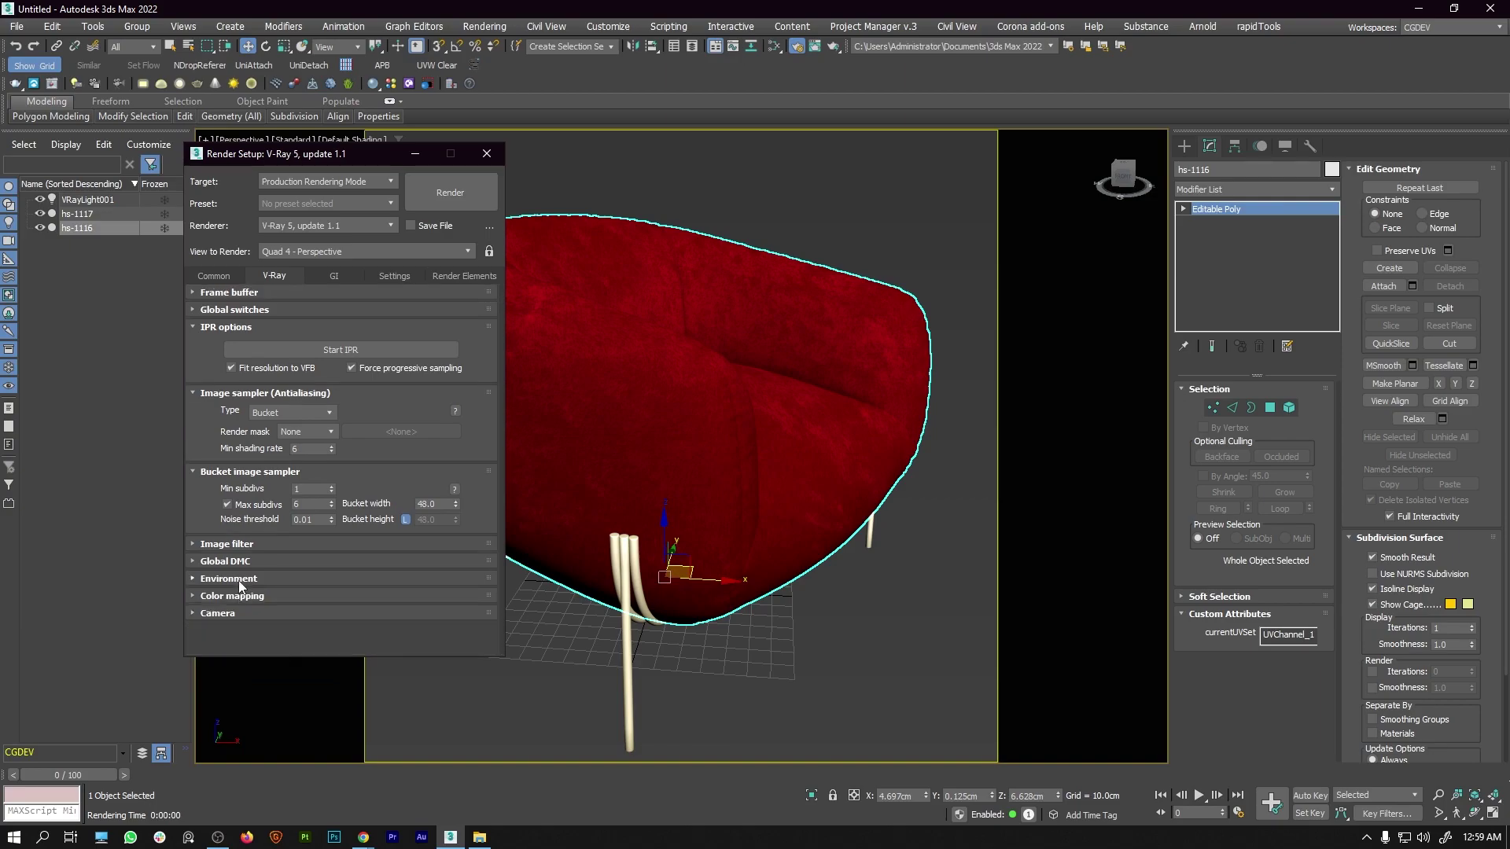
Review the irradiance map preset in the GI settings and the denoising engine of the VRayDenoiser render element.
click(331, 277)
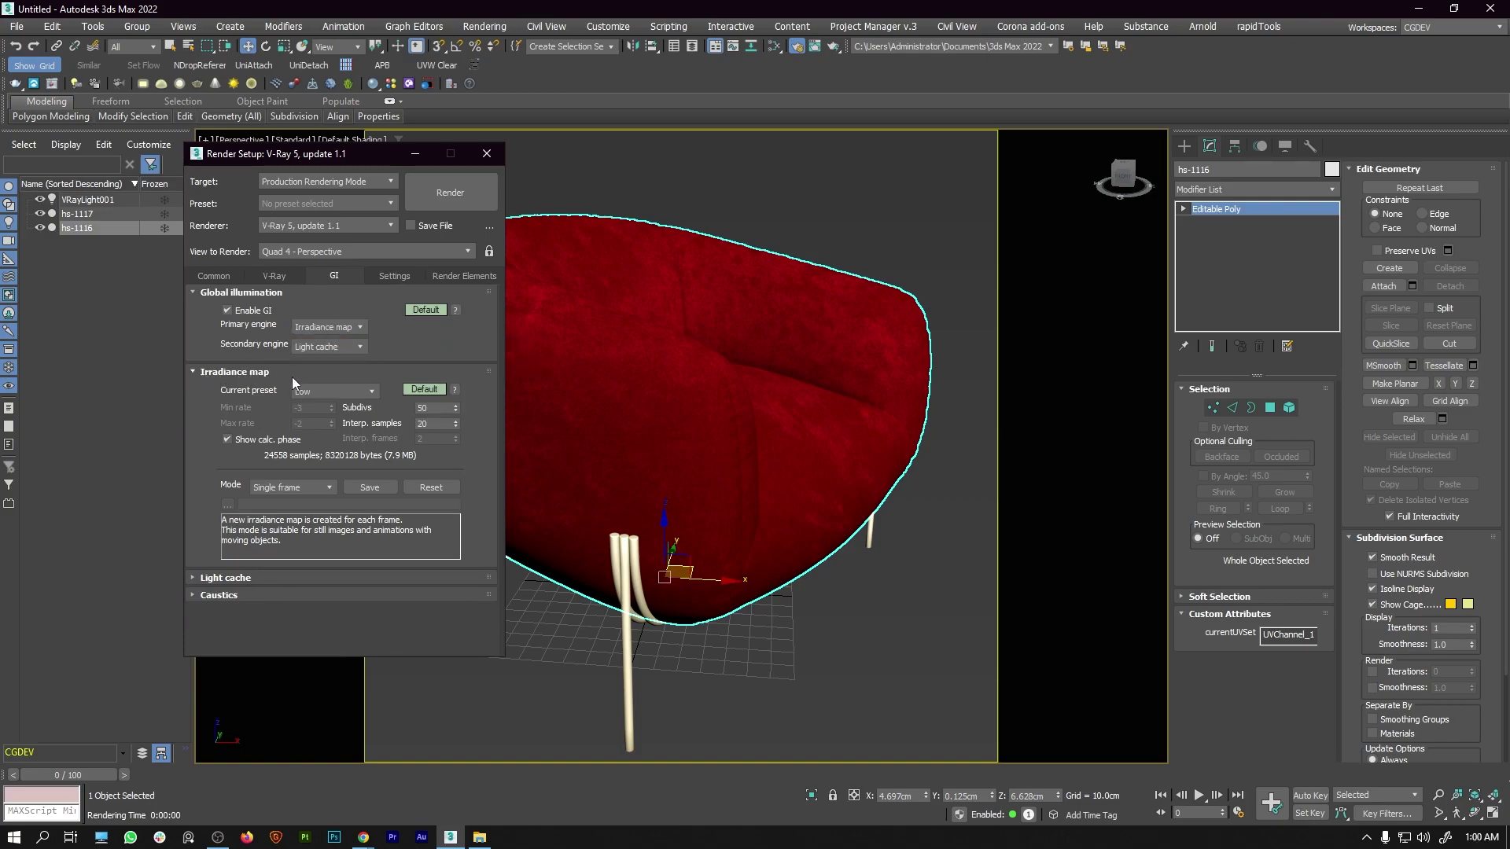
click(310, 392)
click(317, 398)
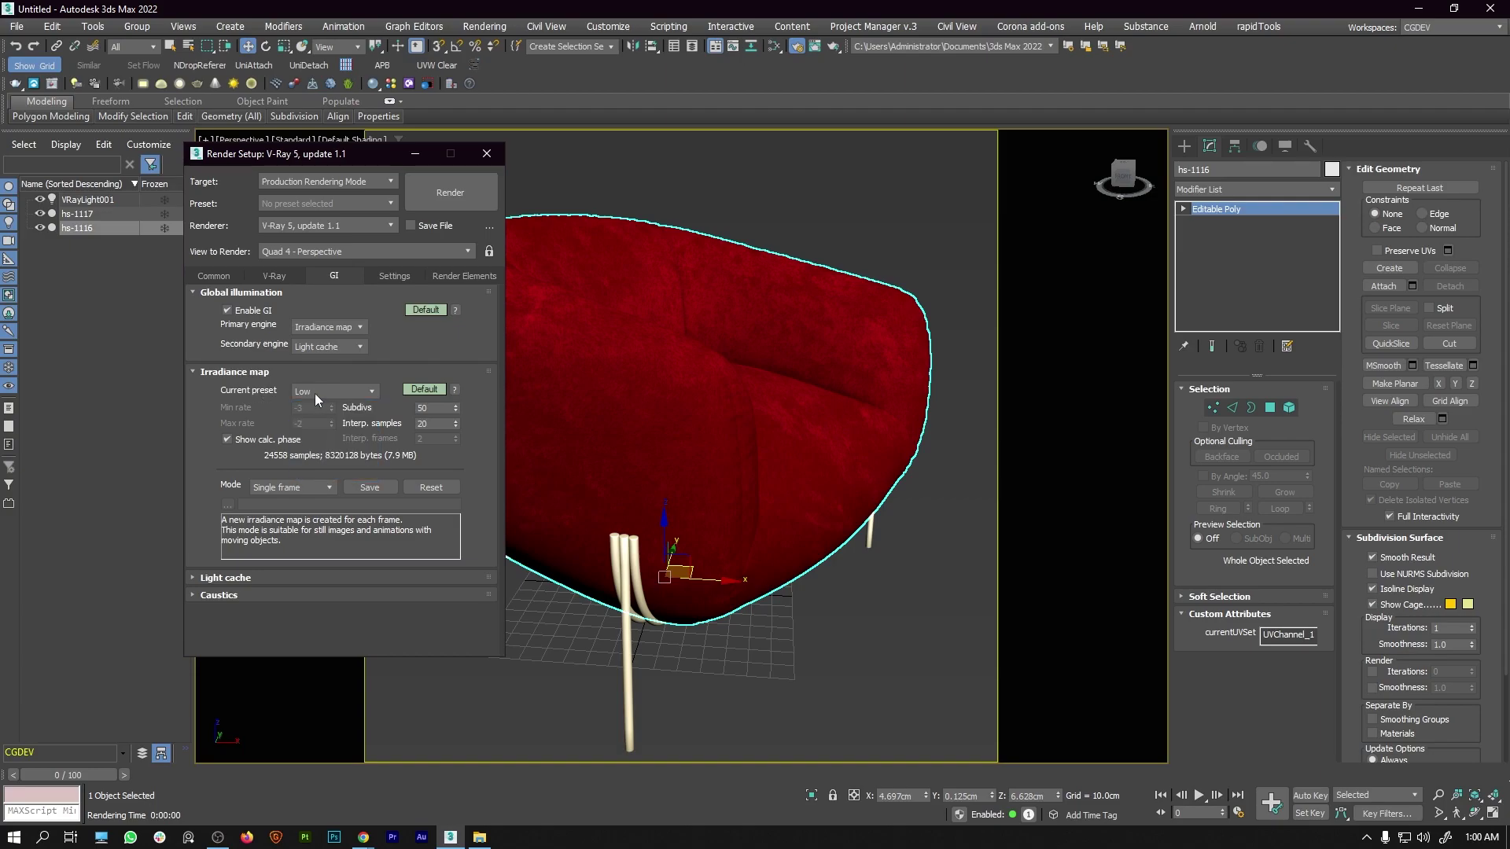
click(445, 278)
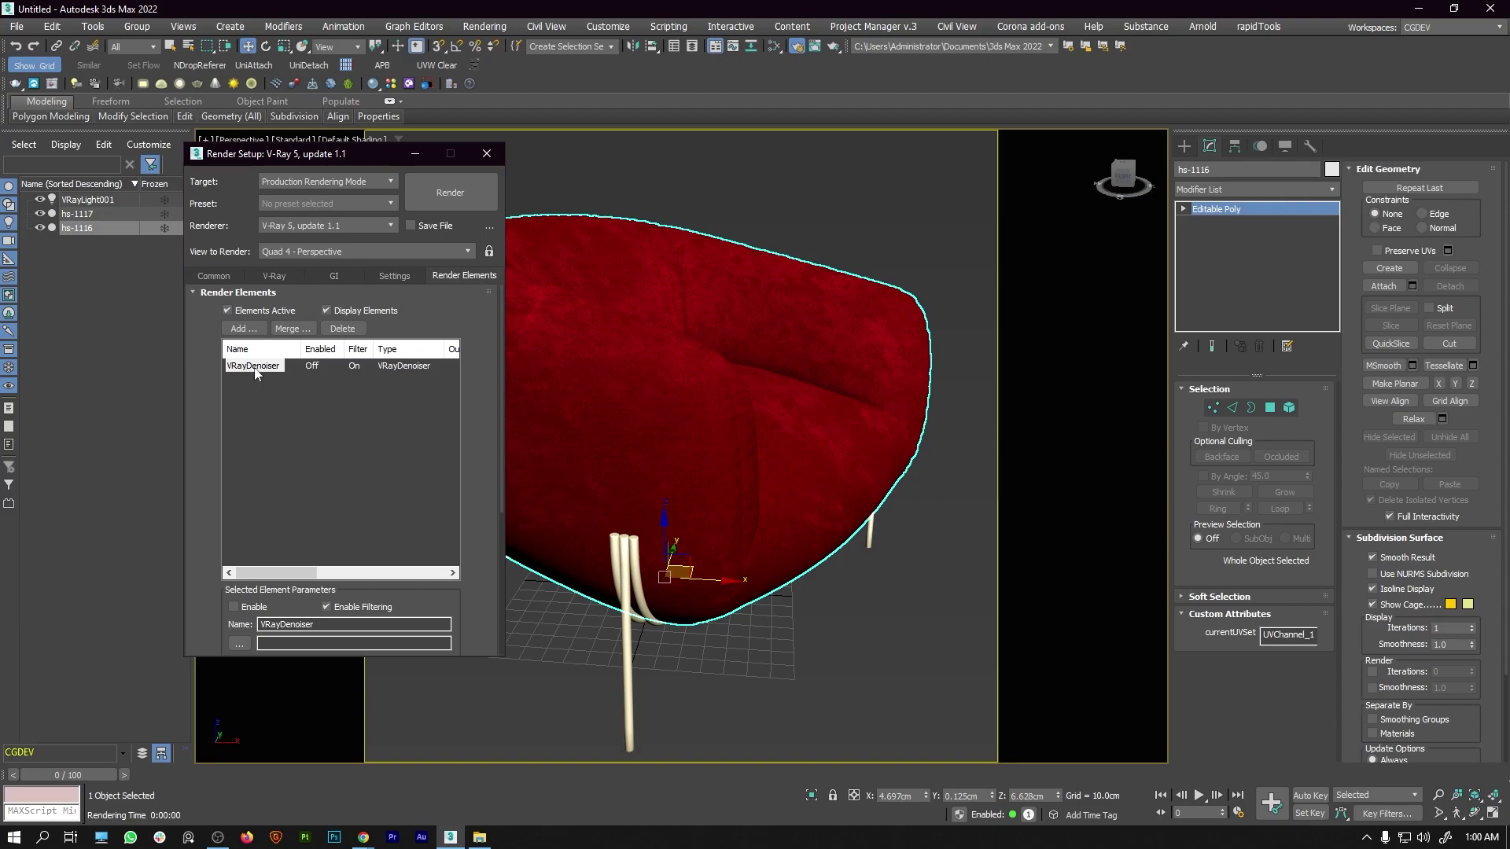
scroll(476, 499, down, 5)
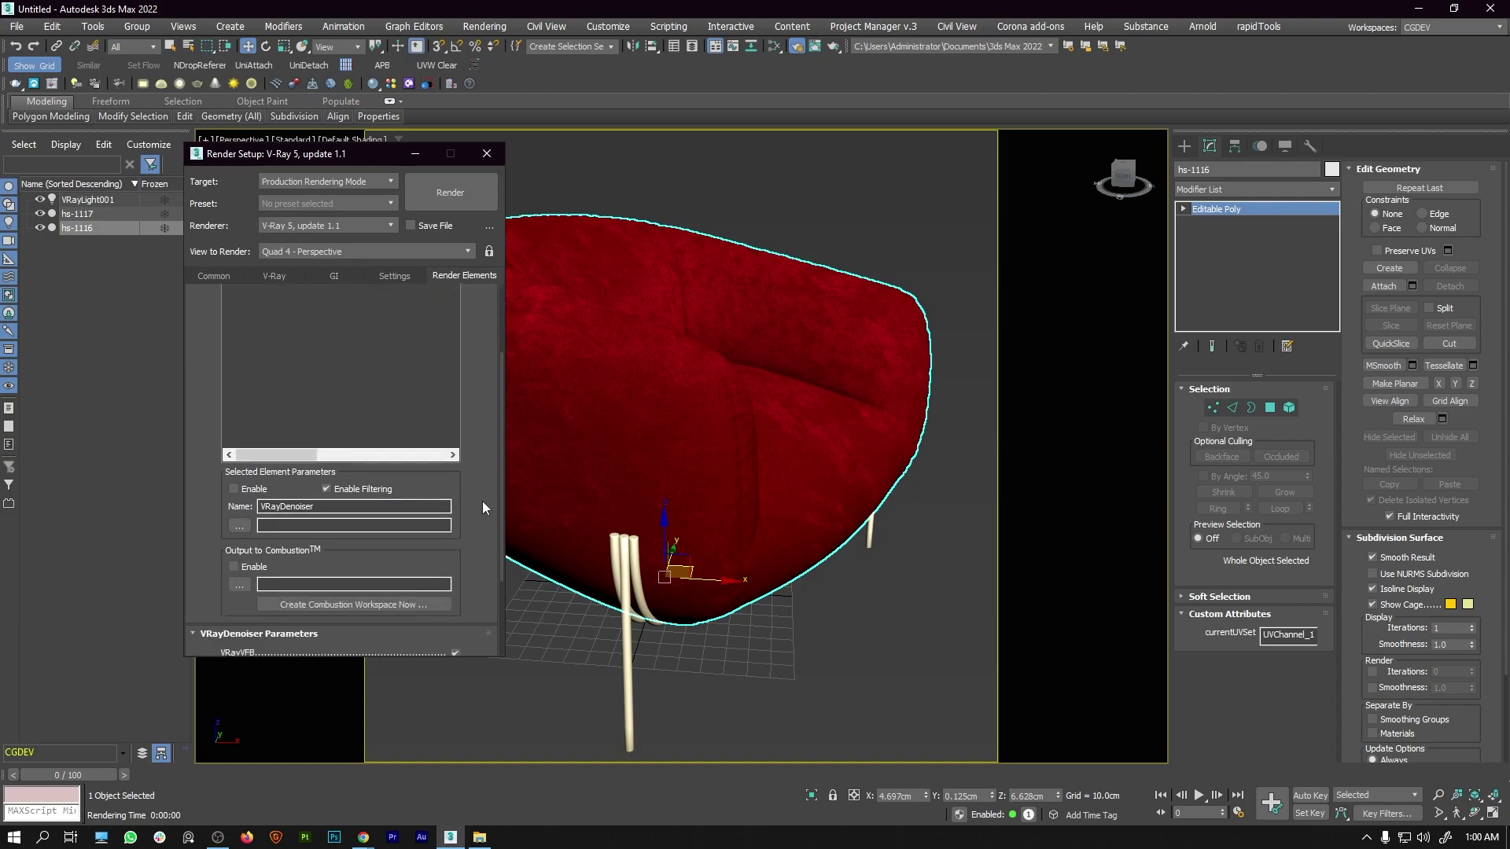
click(328, 559)
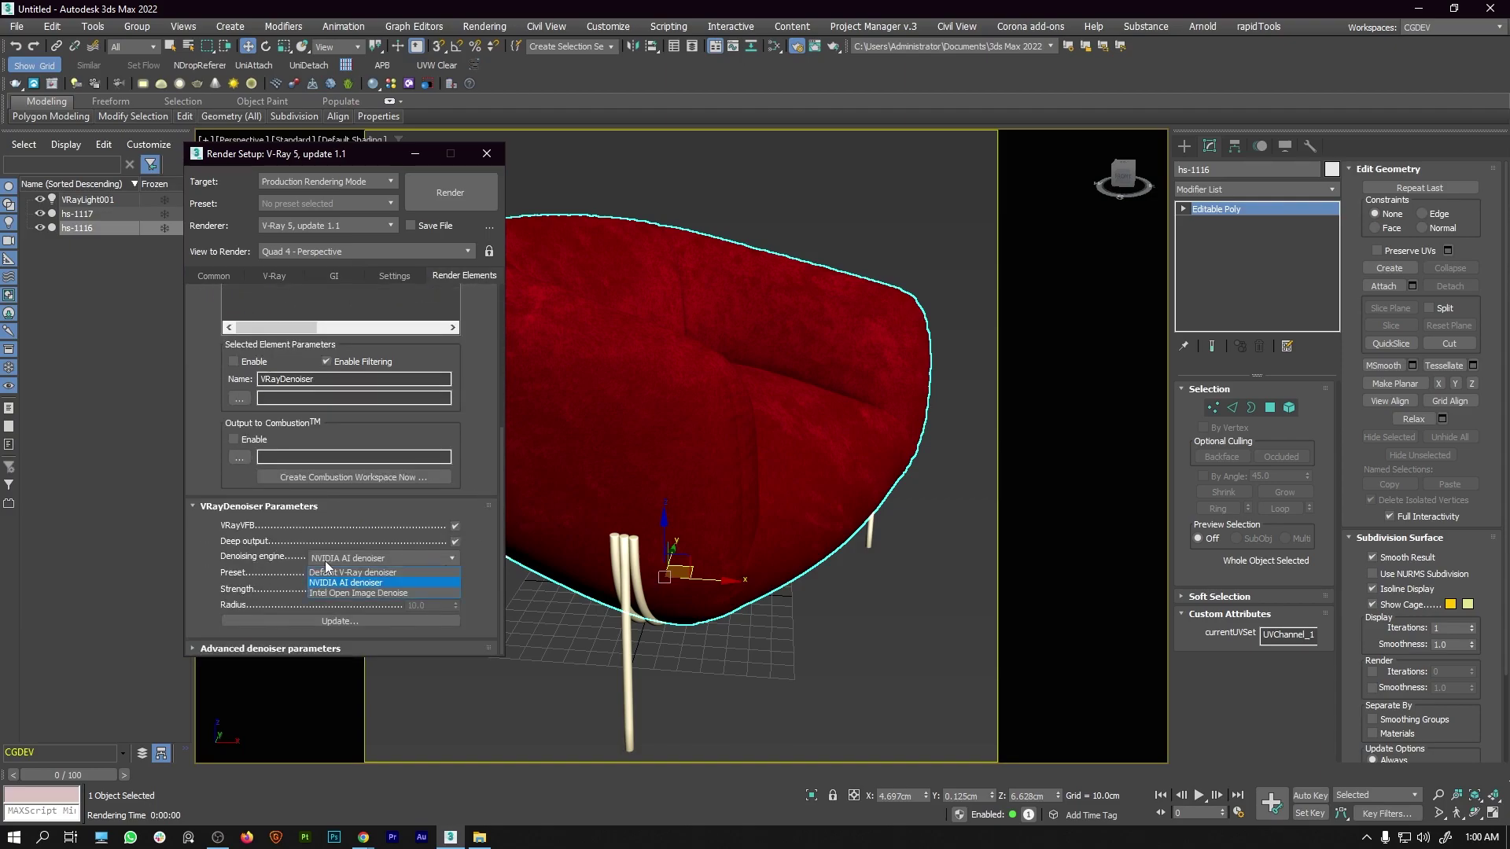
click(362, 563)
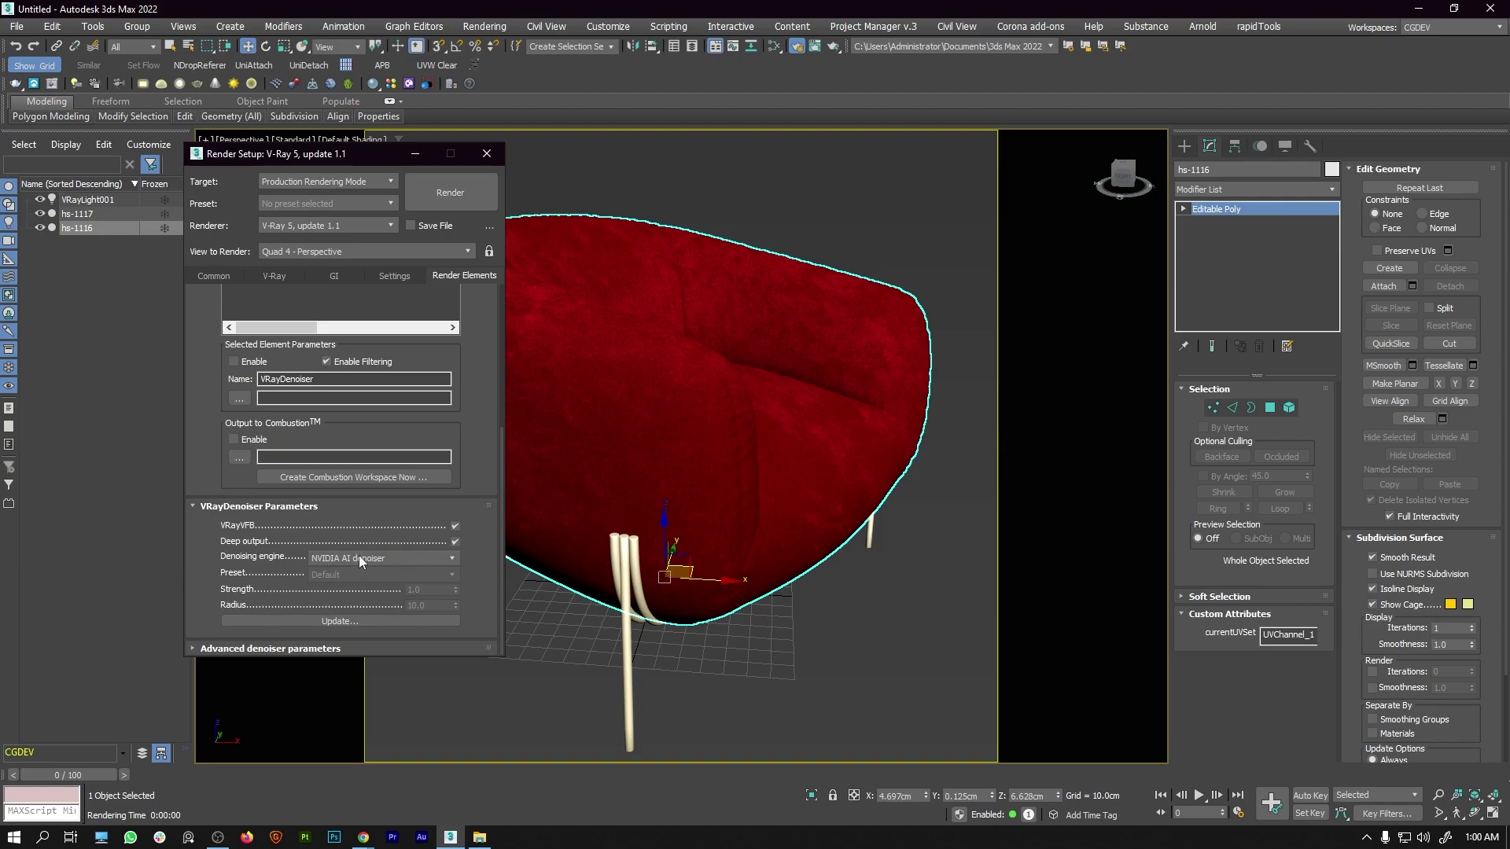
Run through the render settings once more and start the production render of the Perspective view.
click(395, 277)
click(334, 277)
click(275, 277)
click(223, 280)
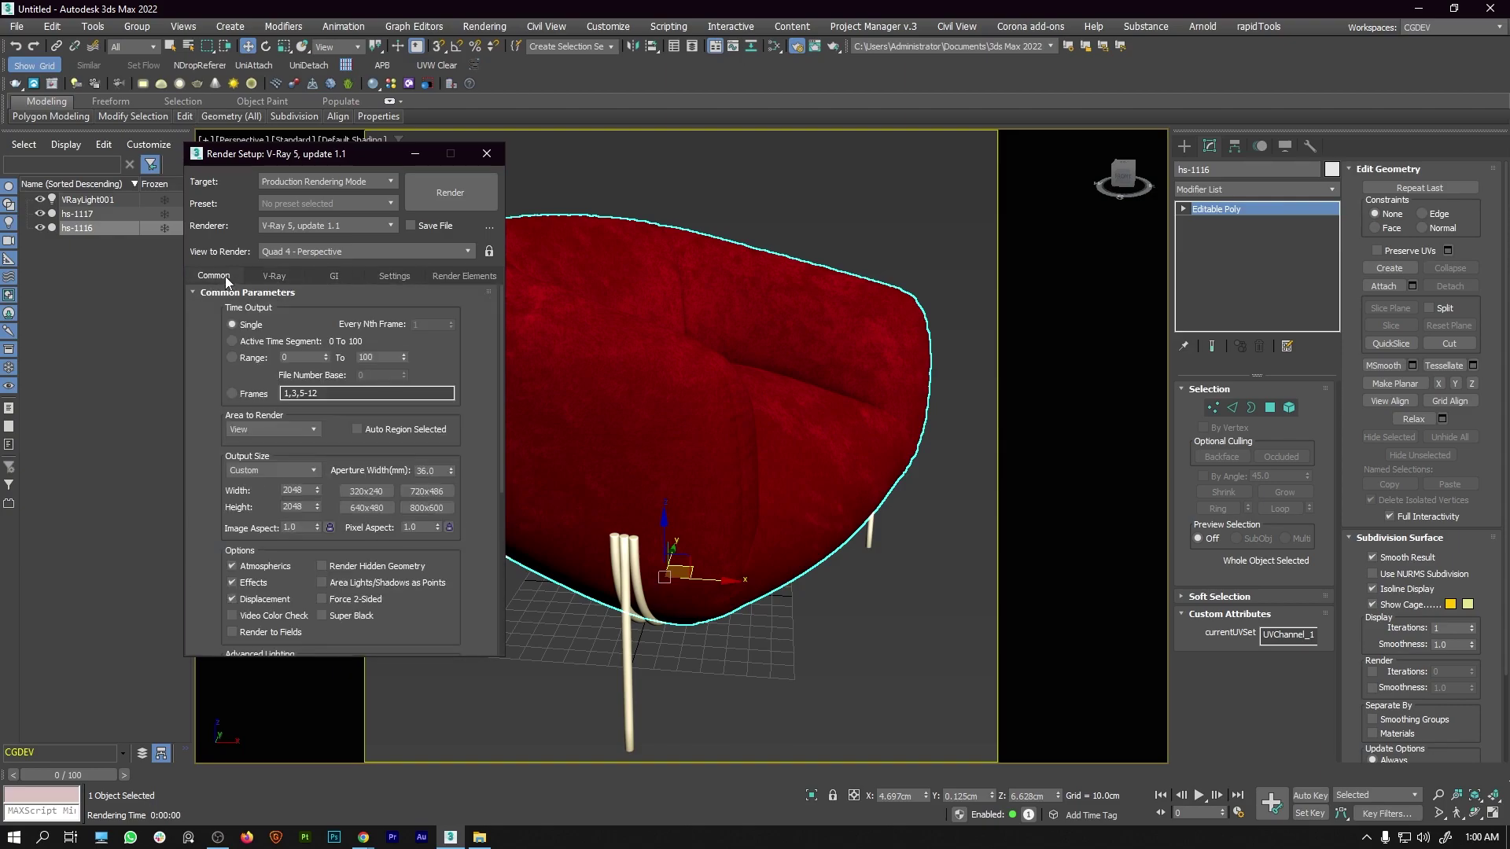
click(451, 193)
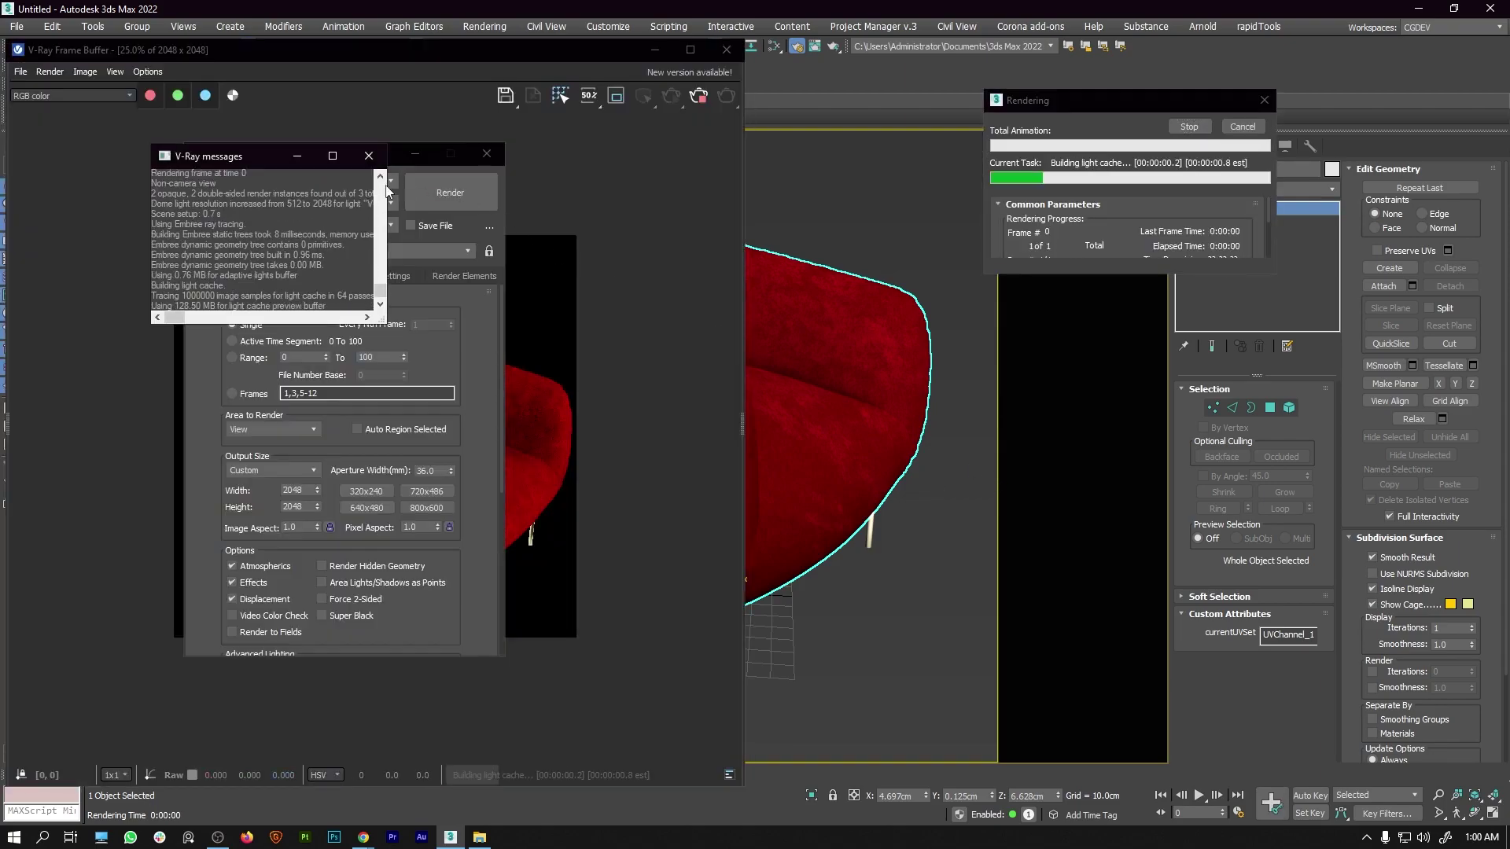
click(297, 156)
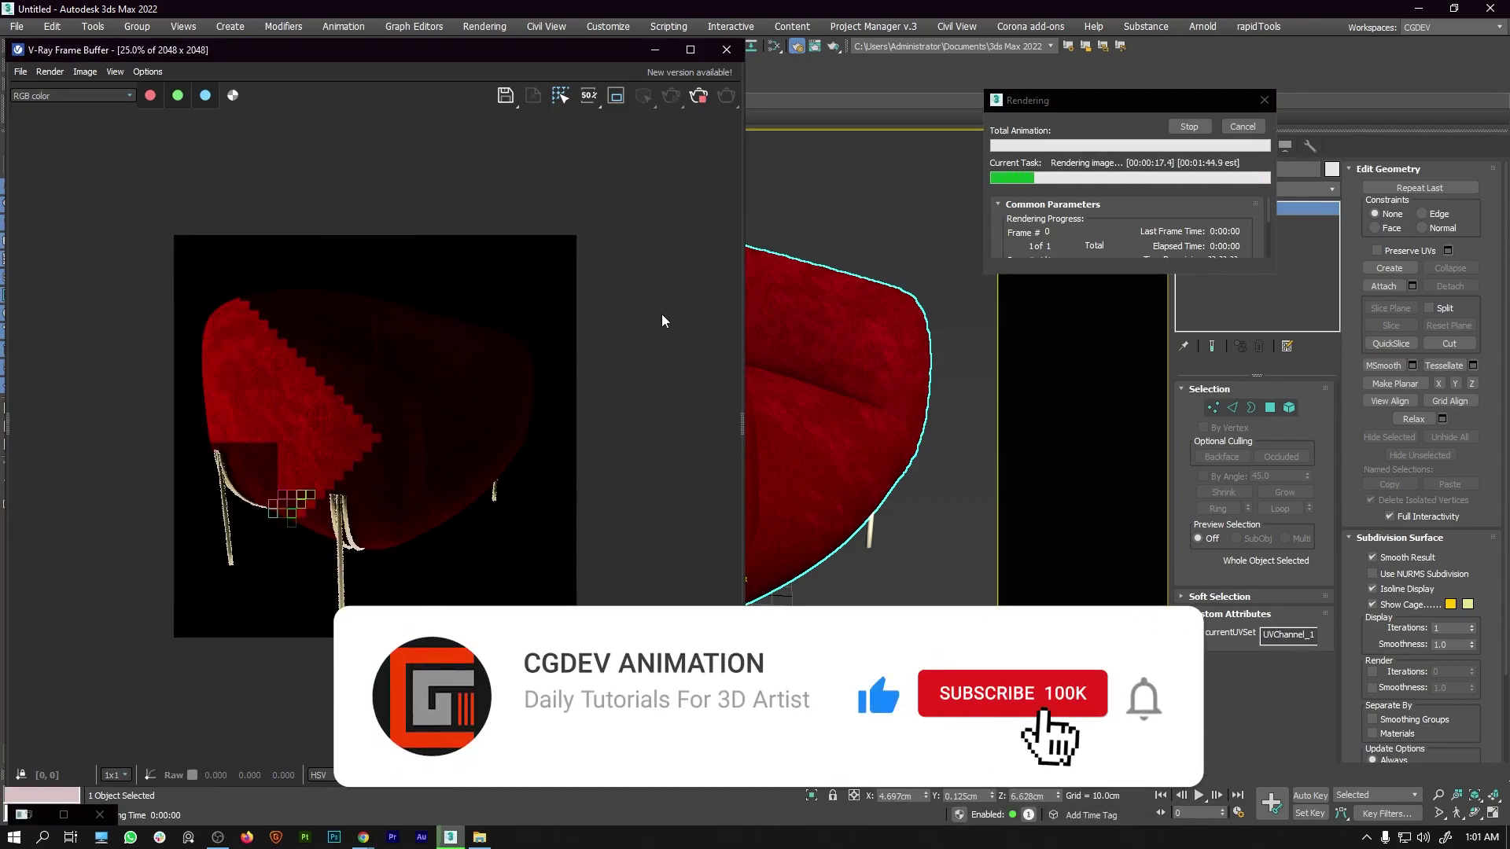
Examine the armchair in the V-Ray Frame Buffer while the production render completes.
scroll(409, 413, up, 1)
scroll(361, 506, up, 1)
scroll(303, 465, down, 2)
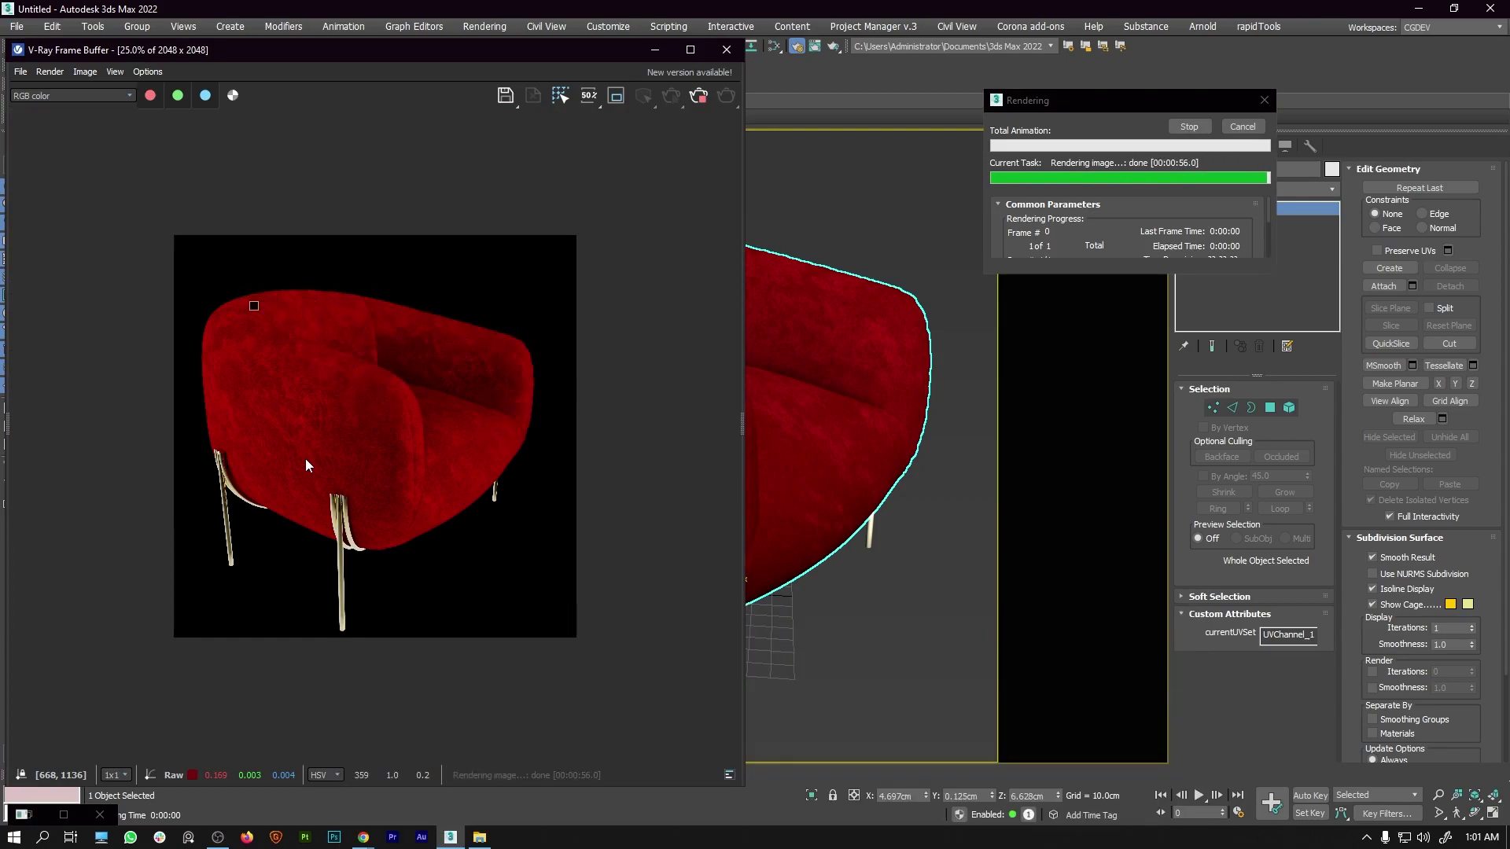
scroll(327, 440, up, 2)
scroll(333, 441, down, 2)
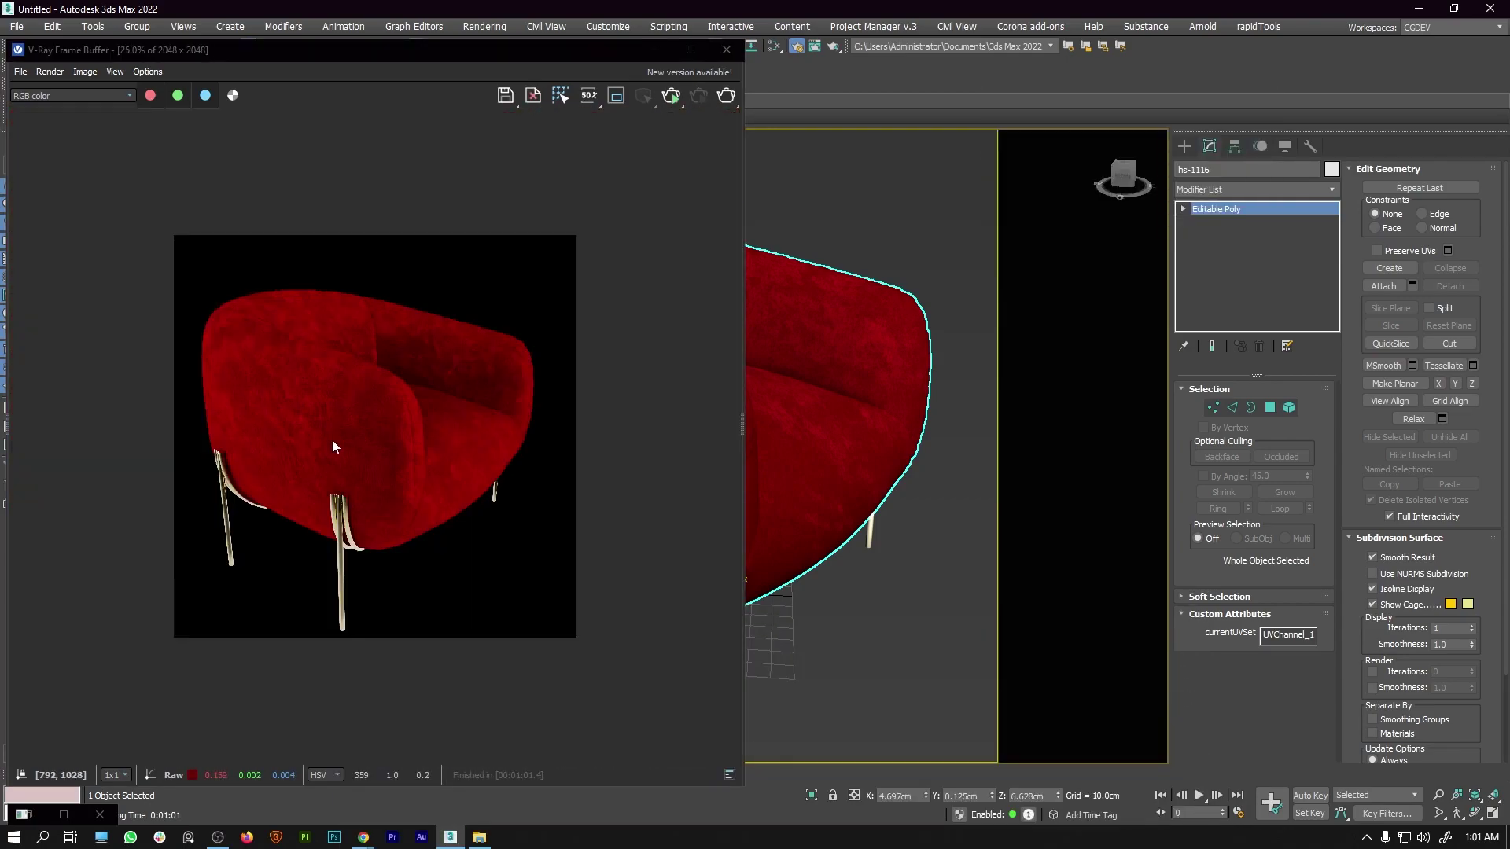
scroll(404, 391, up, 2)
Maximize the V-Ray Frame Buffer and examine the velvet detail on the armchair's back, arms and seat up close.
click(690, 50)
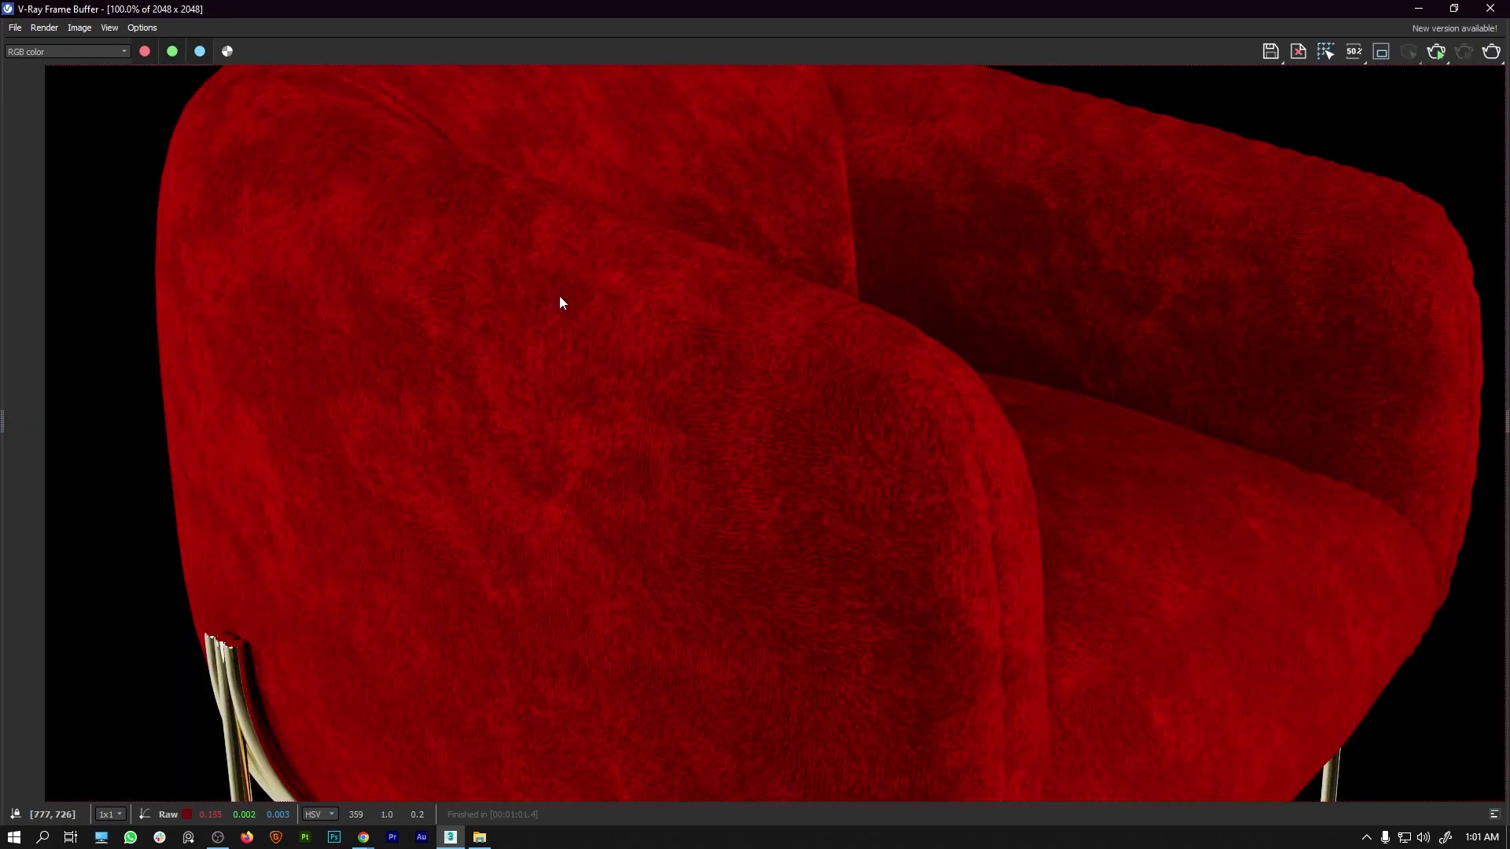
scroll(735, 366, up, 1)
scroll(733, 362, down, 1)
middle_drag(788, 373, 823, 566)
scroll(578, 427, up, 1)
middle_drag(579, 427, 640, 347)
scroll(776, 443, down, 1)
scroll(479, 421, up, 2)
middle_drag(478, 420, 758, 349)
scroll(758, 349, down, 2)
middle_drag(896, 364, 770, 272)
middle_drag(749, 379, 738, 458)
middle_drag(777, 172, 775, 343)
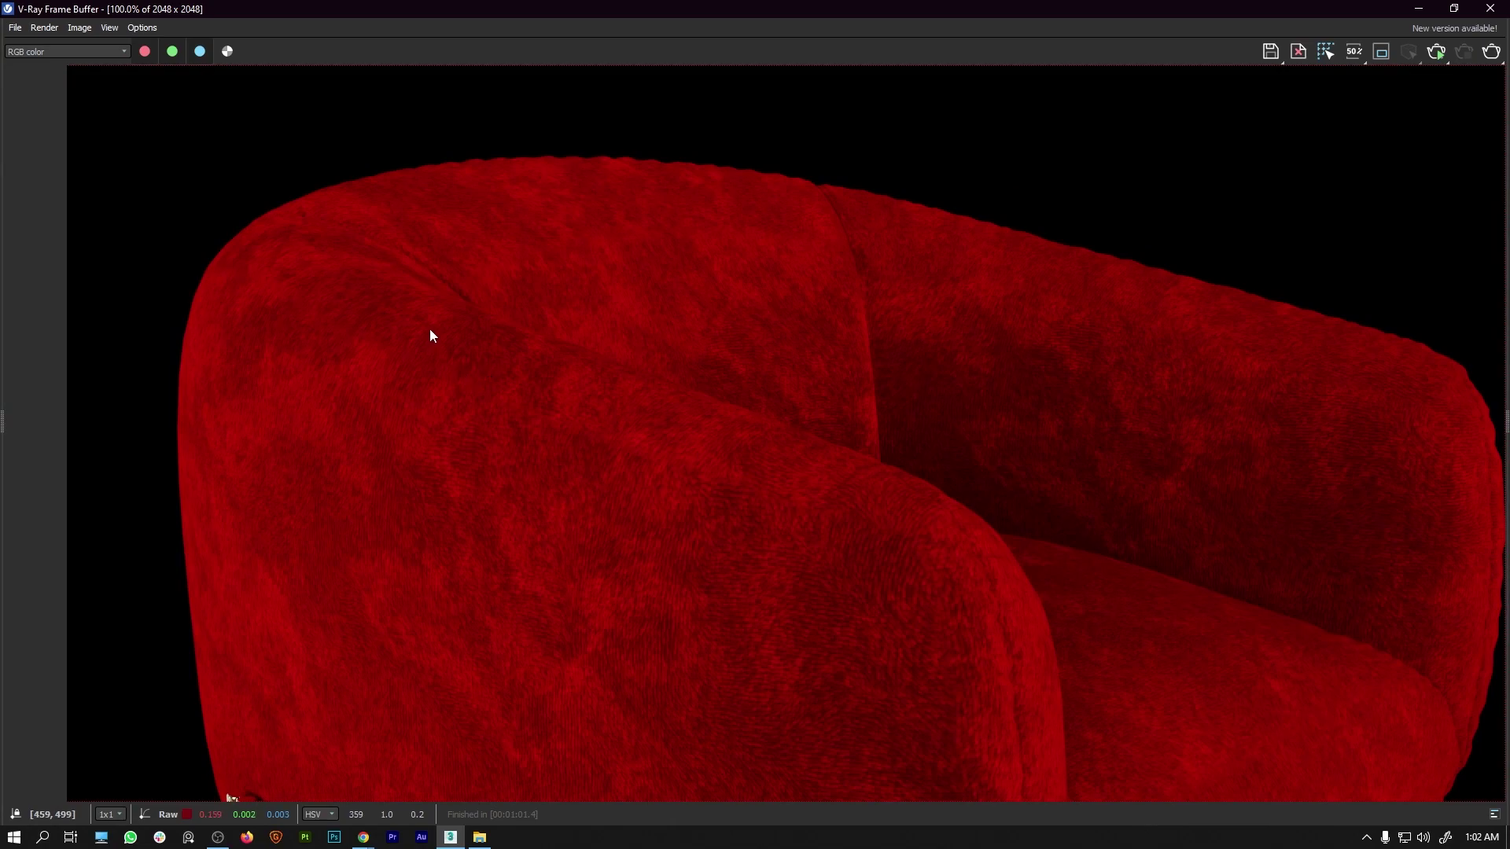
scroll(514, 338, down, 1)
scroll(621, 394, up, 1)
middle_drag(735, 303, 612, 227)
middle_drag(448, 391, 636, 368)
scroll(621, 409, down, 2)
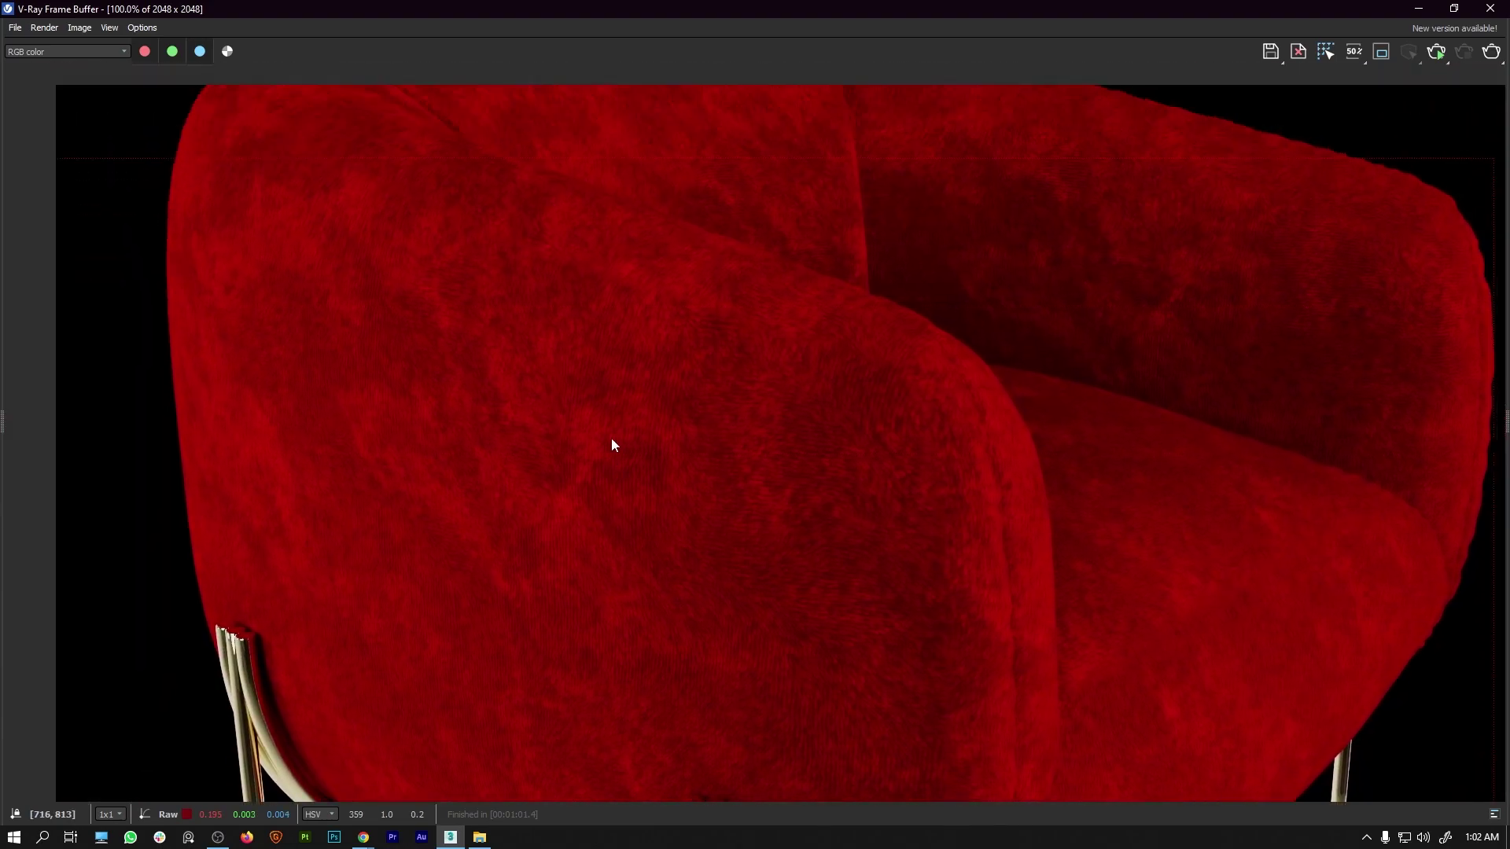
Restore the V-Ray Frame Buffer to its smaller window and check the armchair's overall look in the finished render.
click(1445, 11)
scroll(396, 366, down, 2)
scroll(395, 366, up, 1)
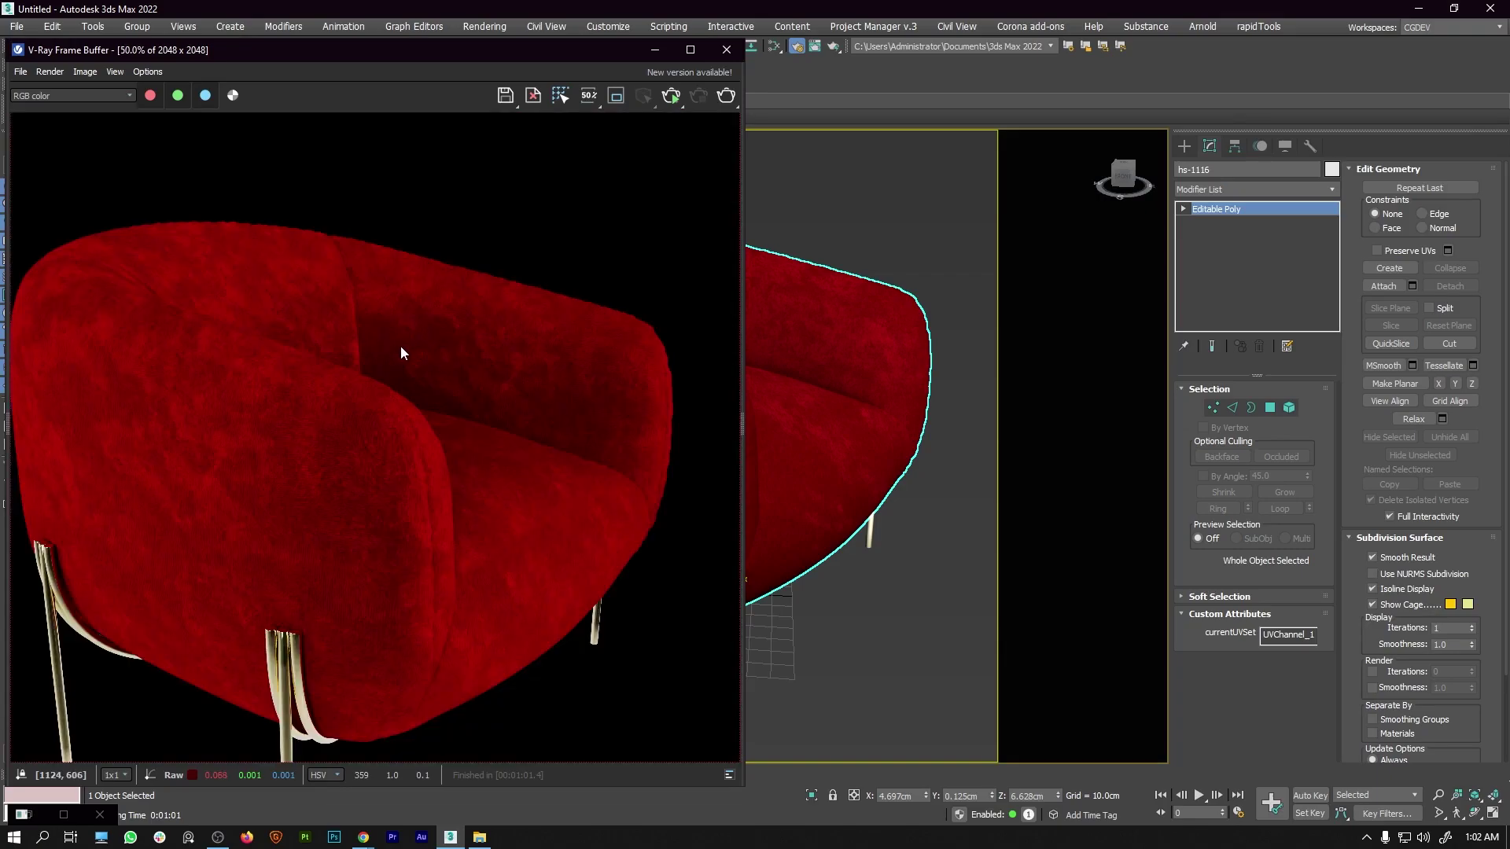